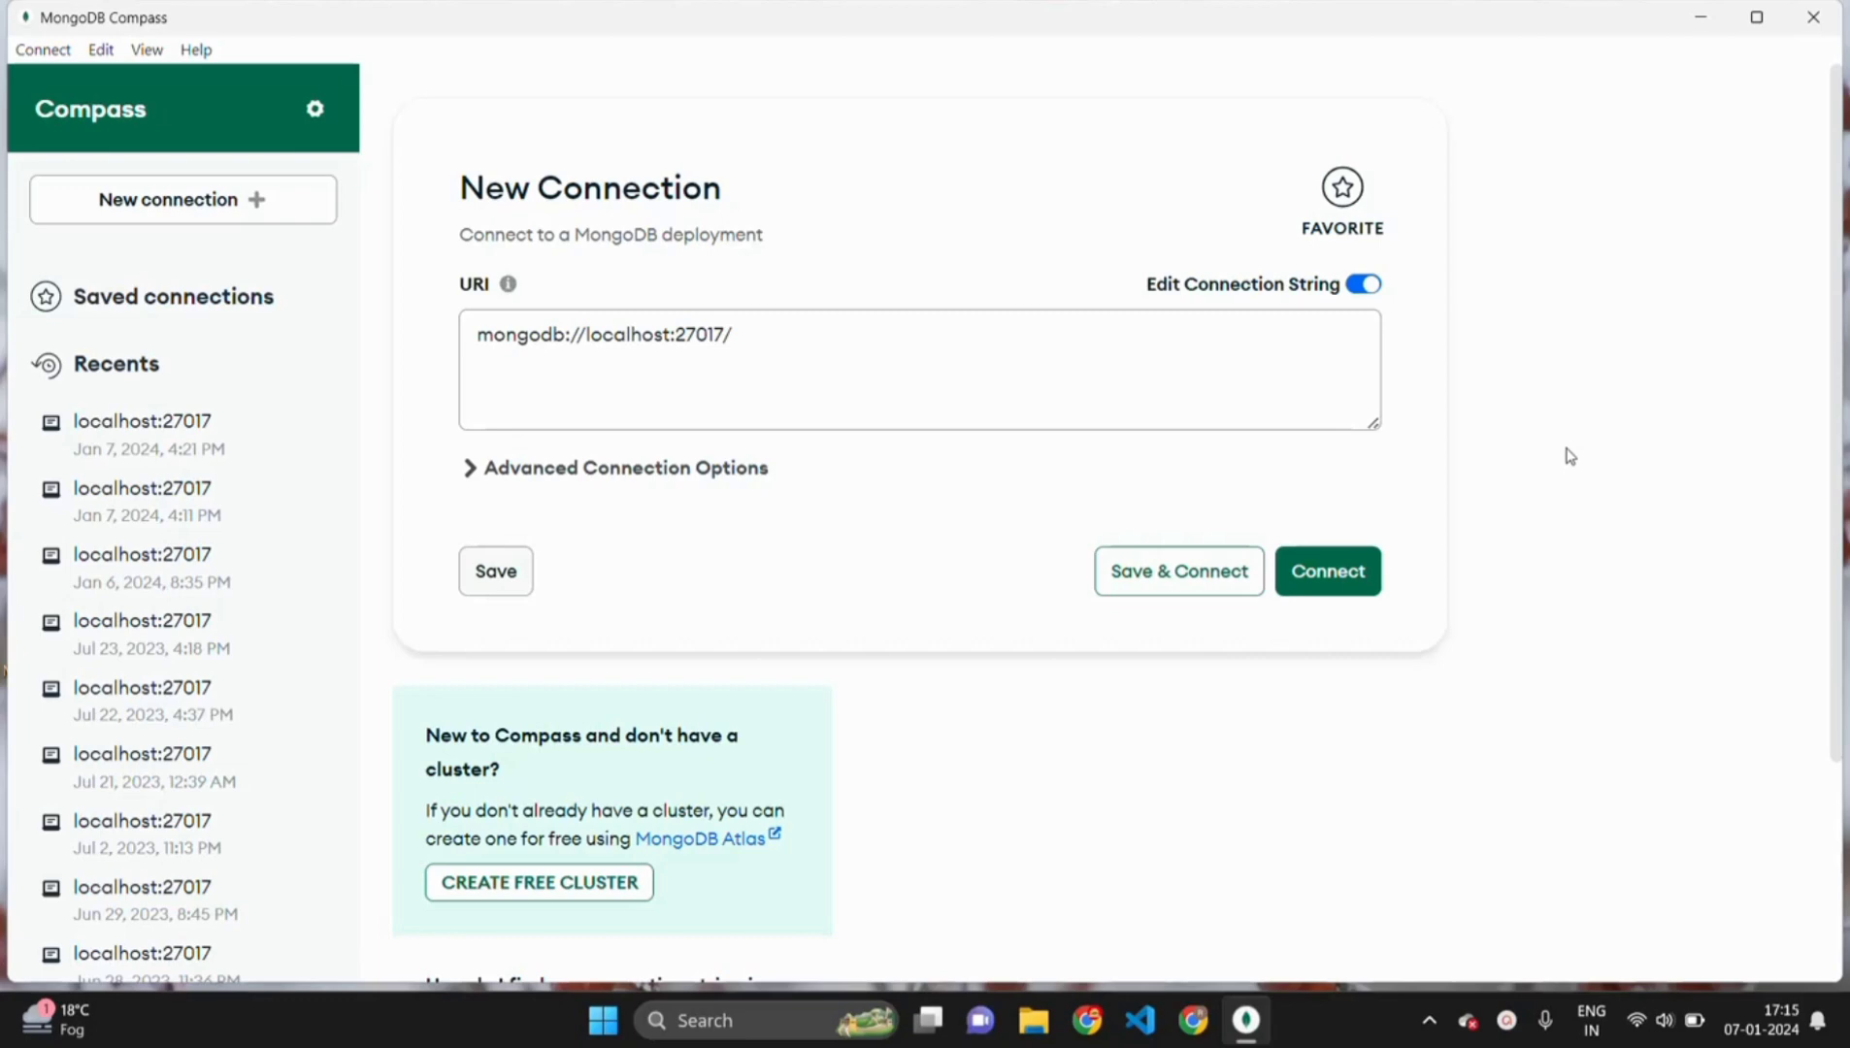
- Remove the trailing slash from the localhost:27017 connection string and connect
click(750, 335)
key(BackSpace)
drag(747, 337, 481, 323)
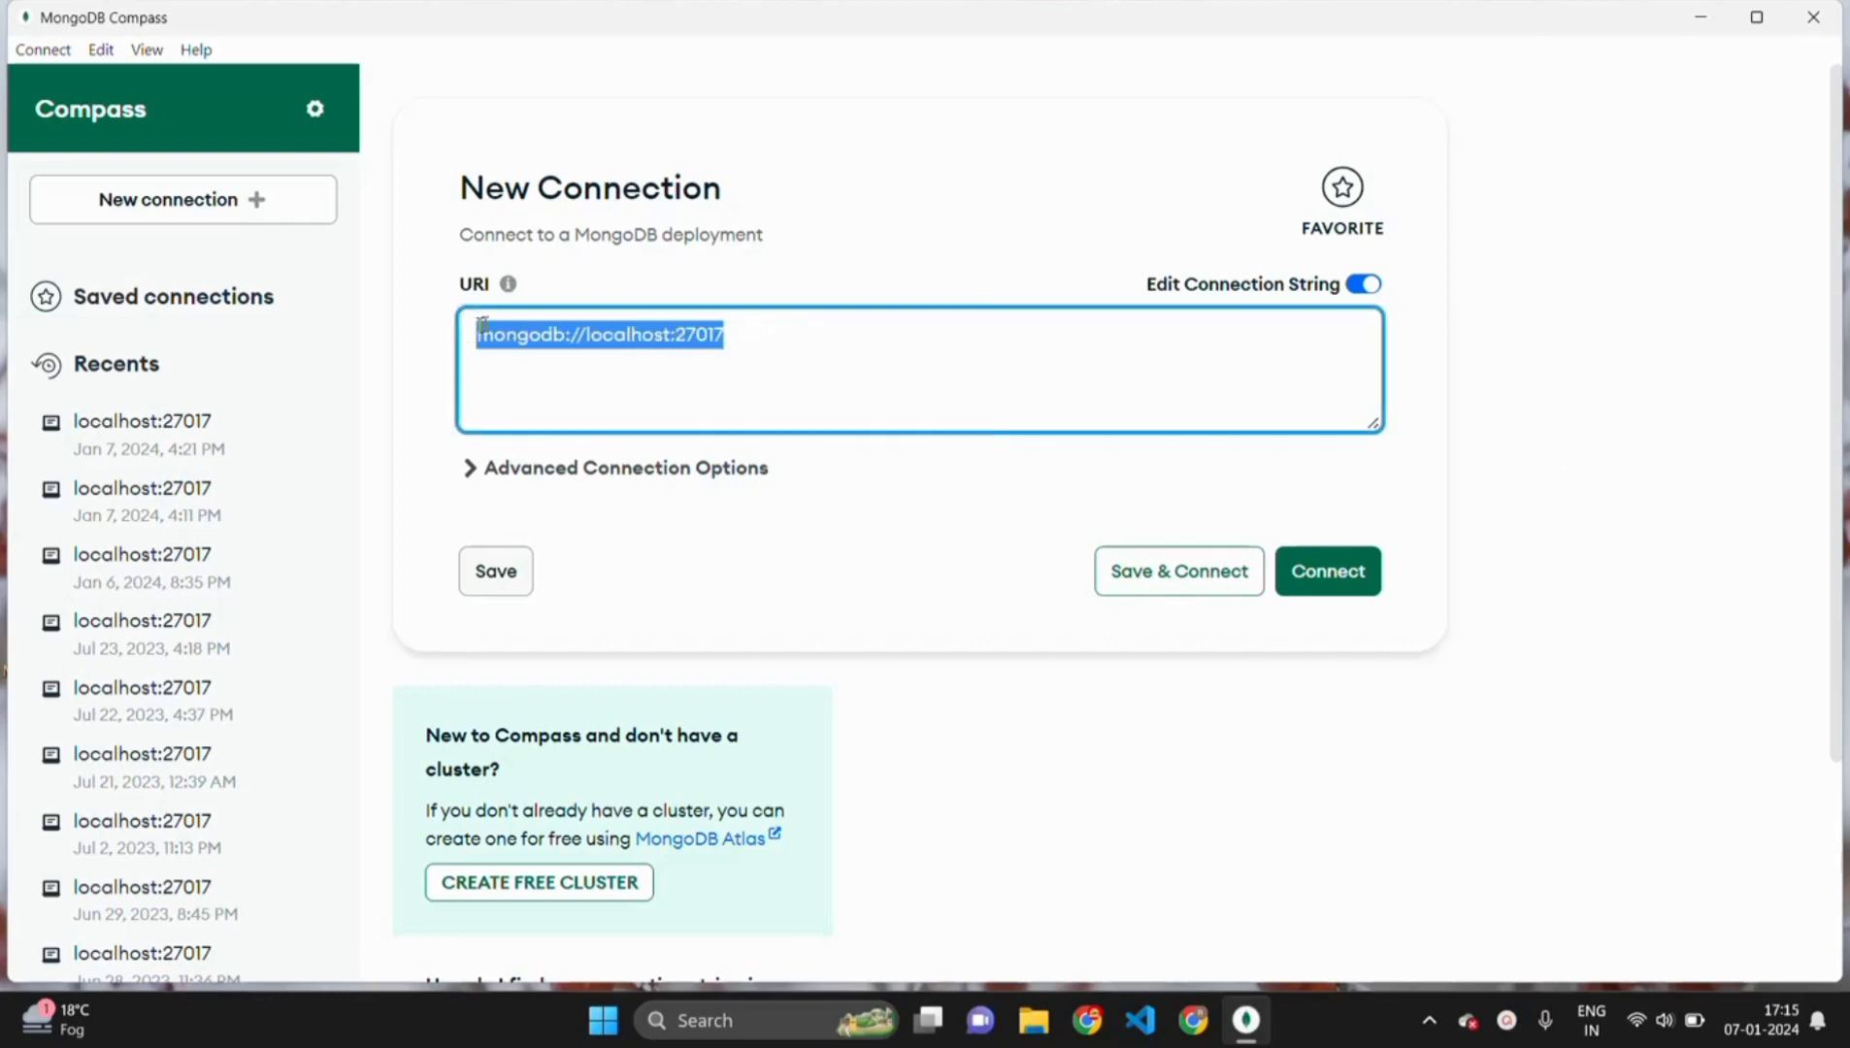
click(722, 336)
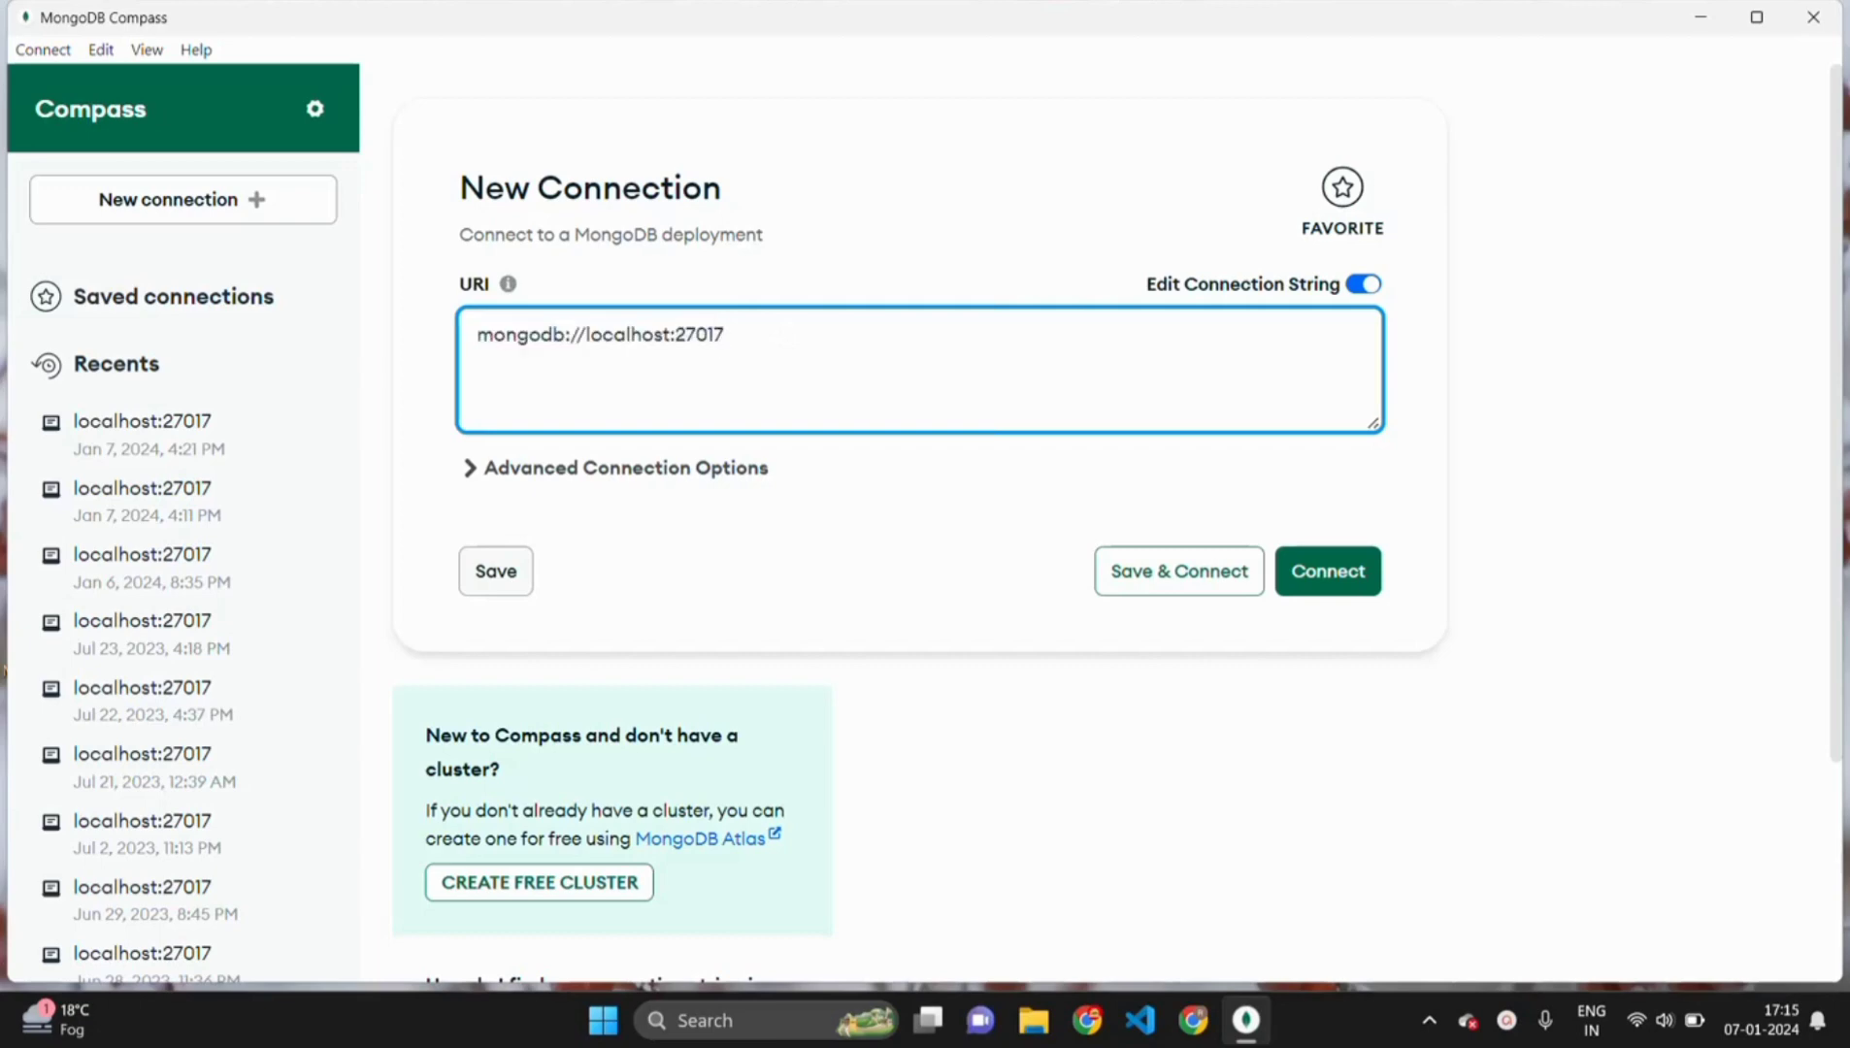
double_click(696, 334)
click(728, 335)
mouse_move(726, 335)
mouse_down()
mouse_move(678, 337)
mouse_move(735, 337)
mouse_up()
click(677, 335)
click(744, 337)
click(1337, 577)
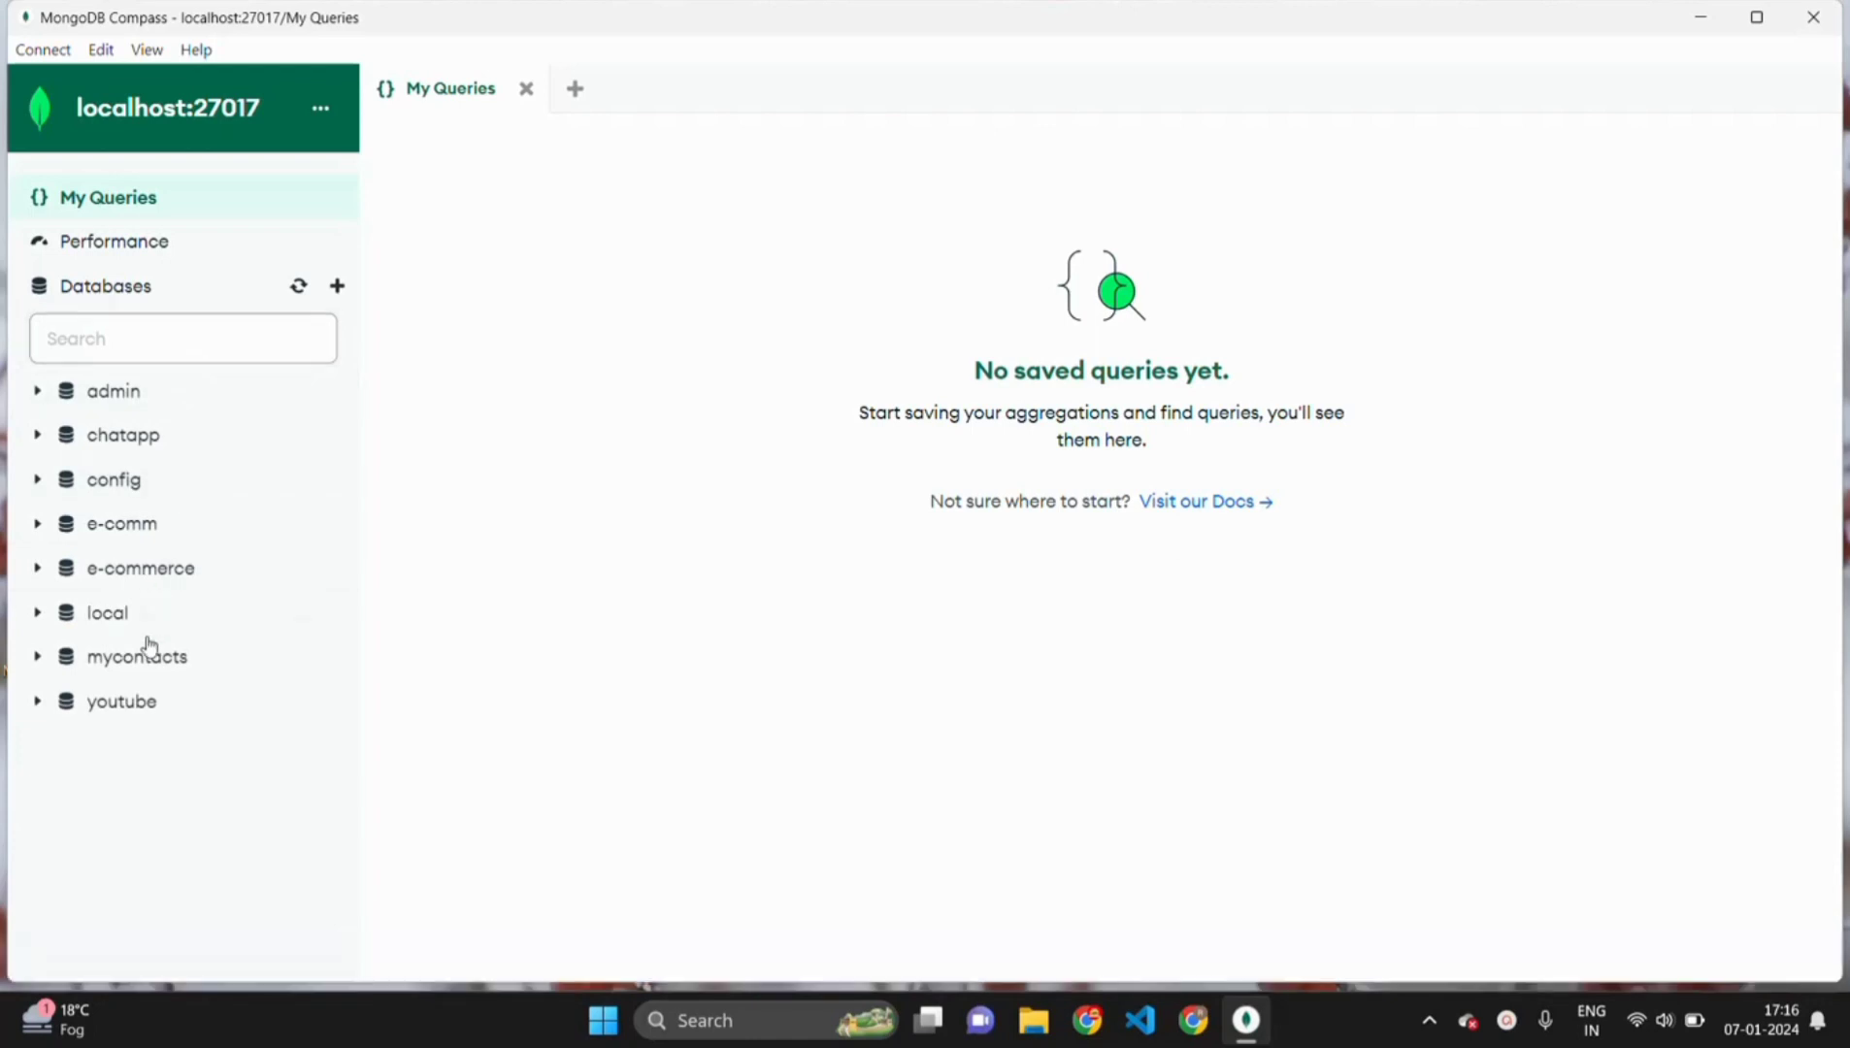
click(132, 405)
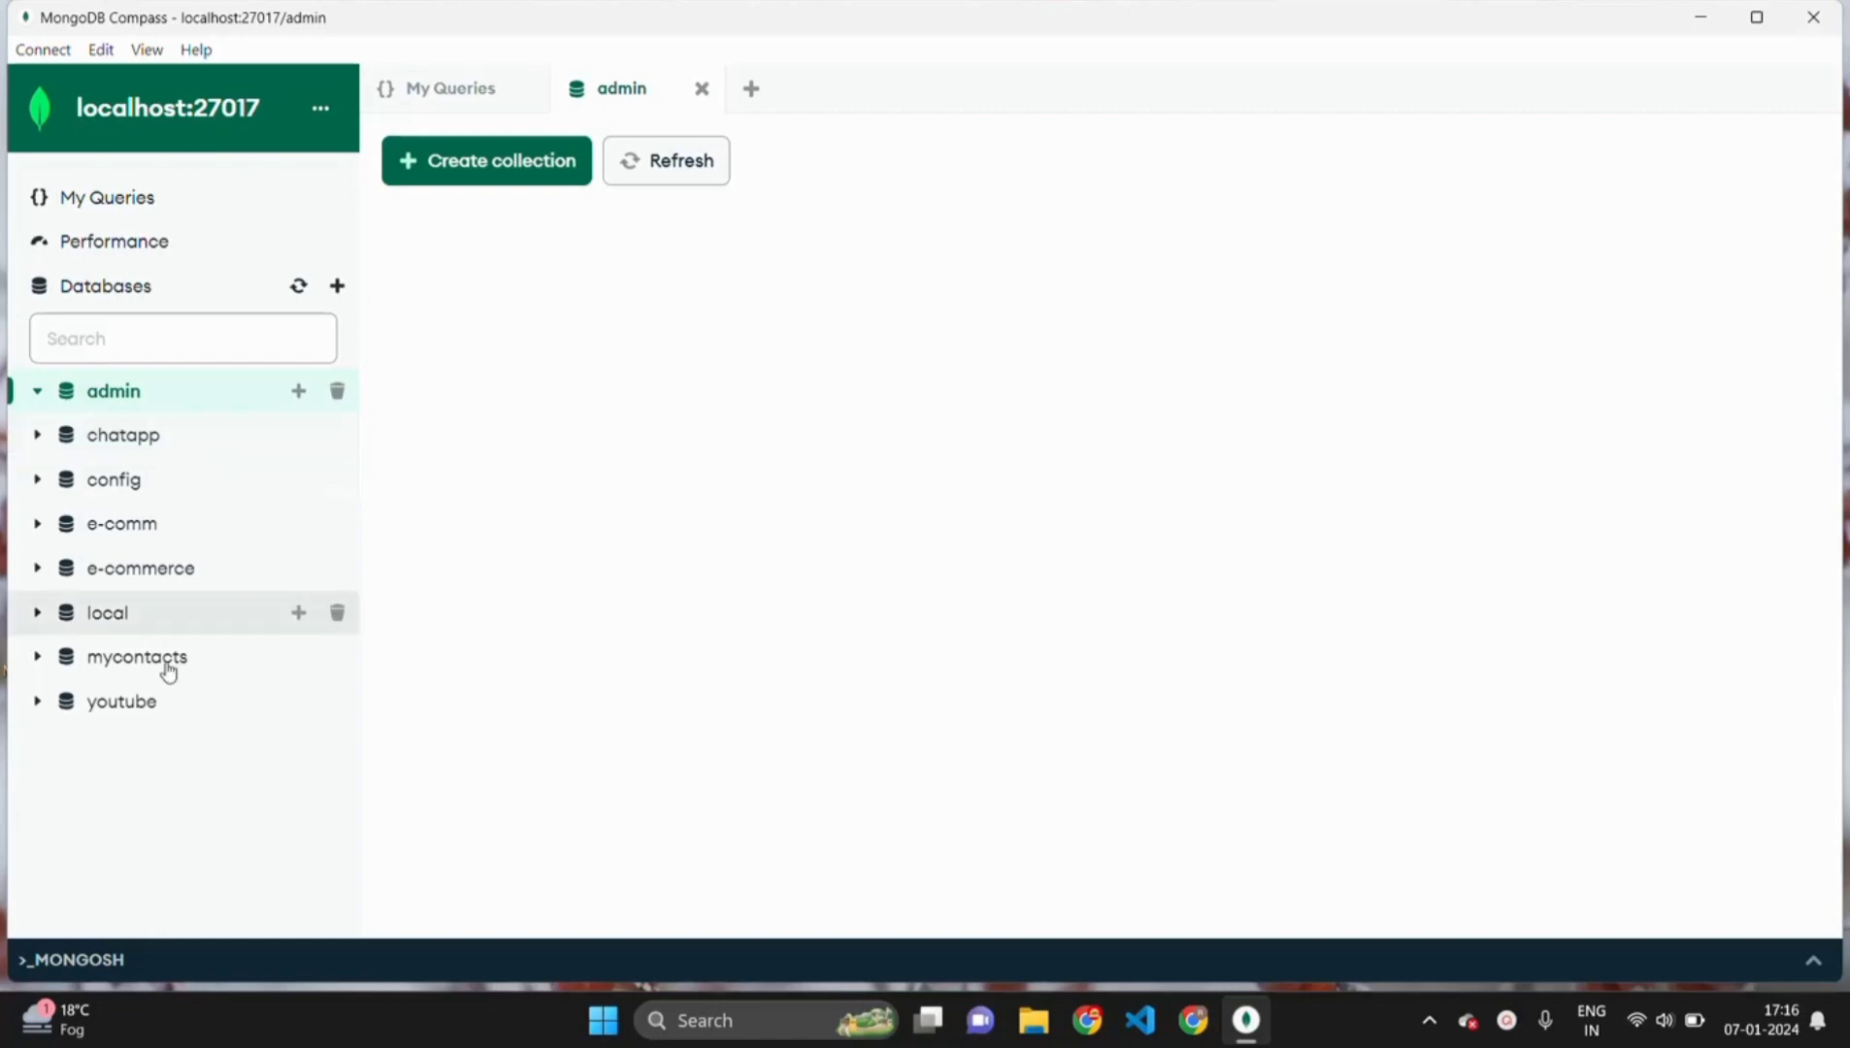
click(64, 959)
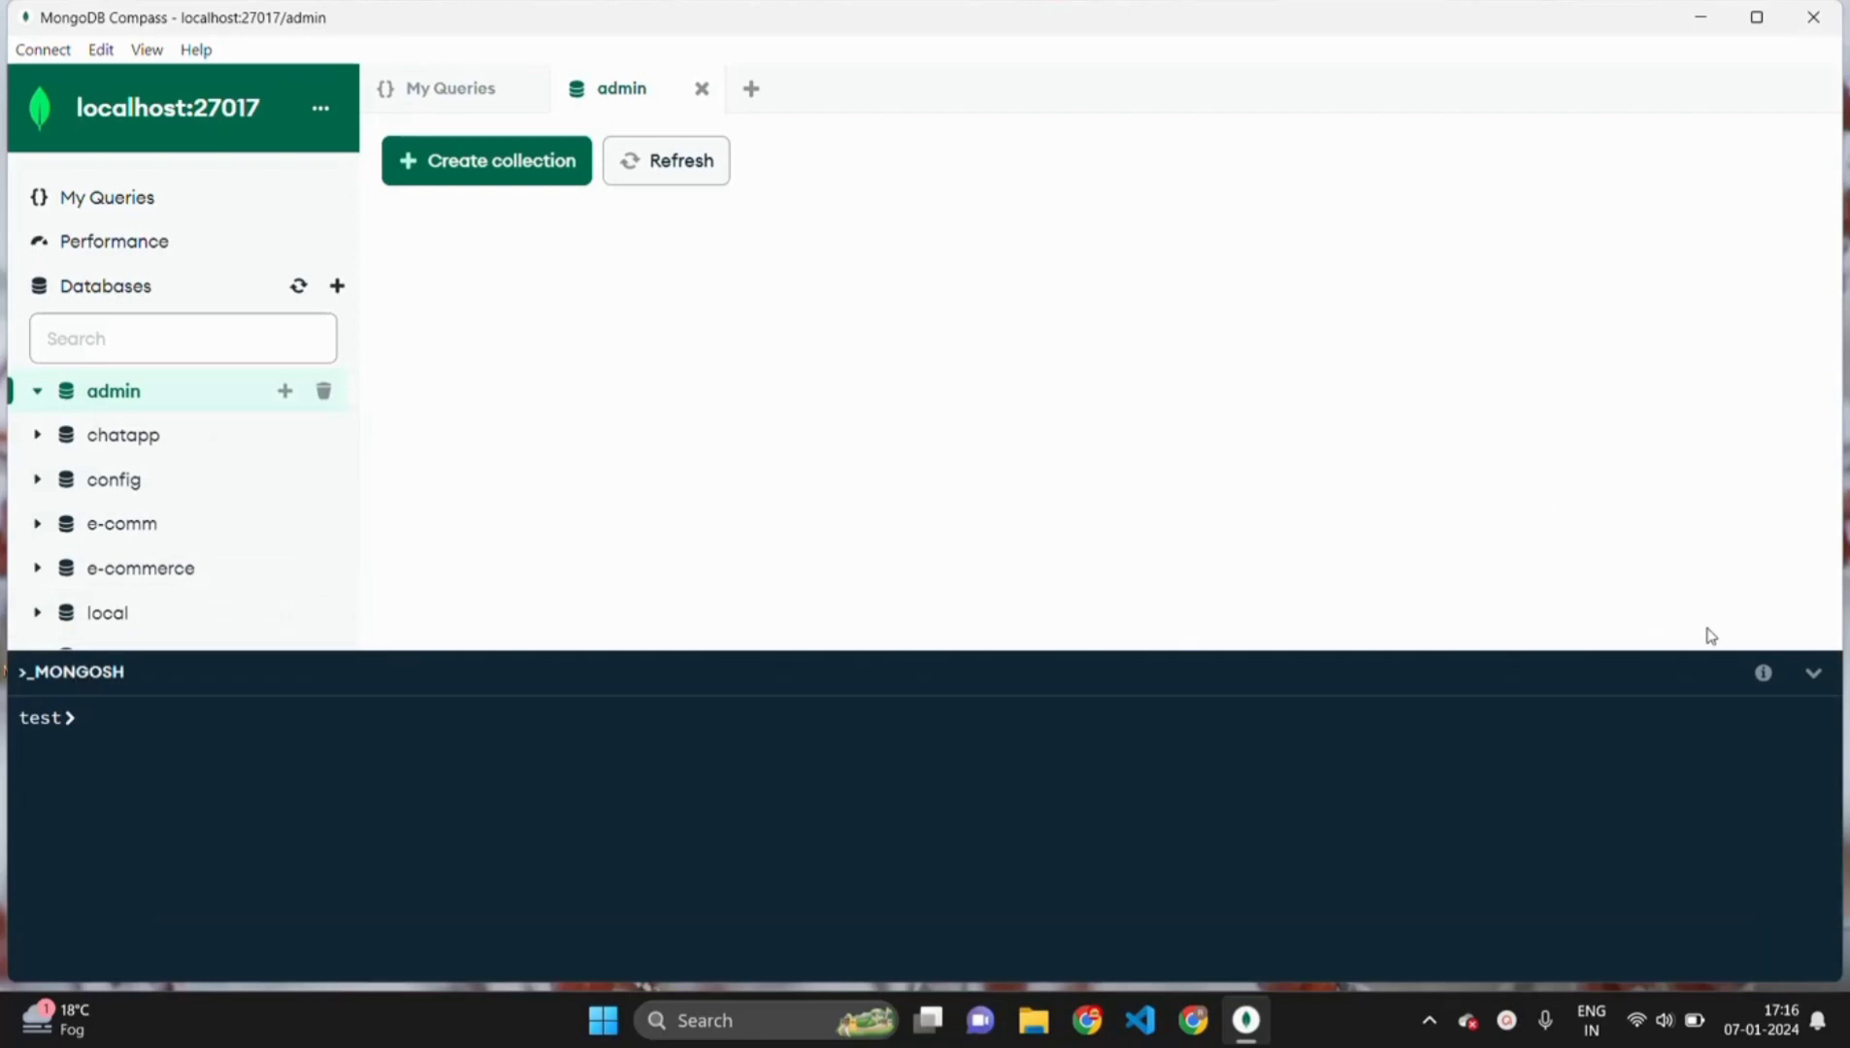
click(1812, 673)
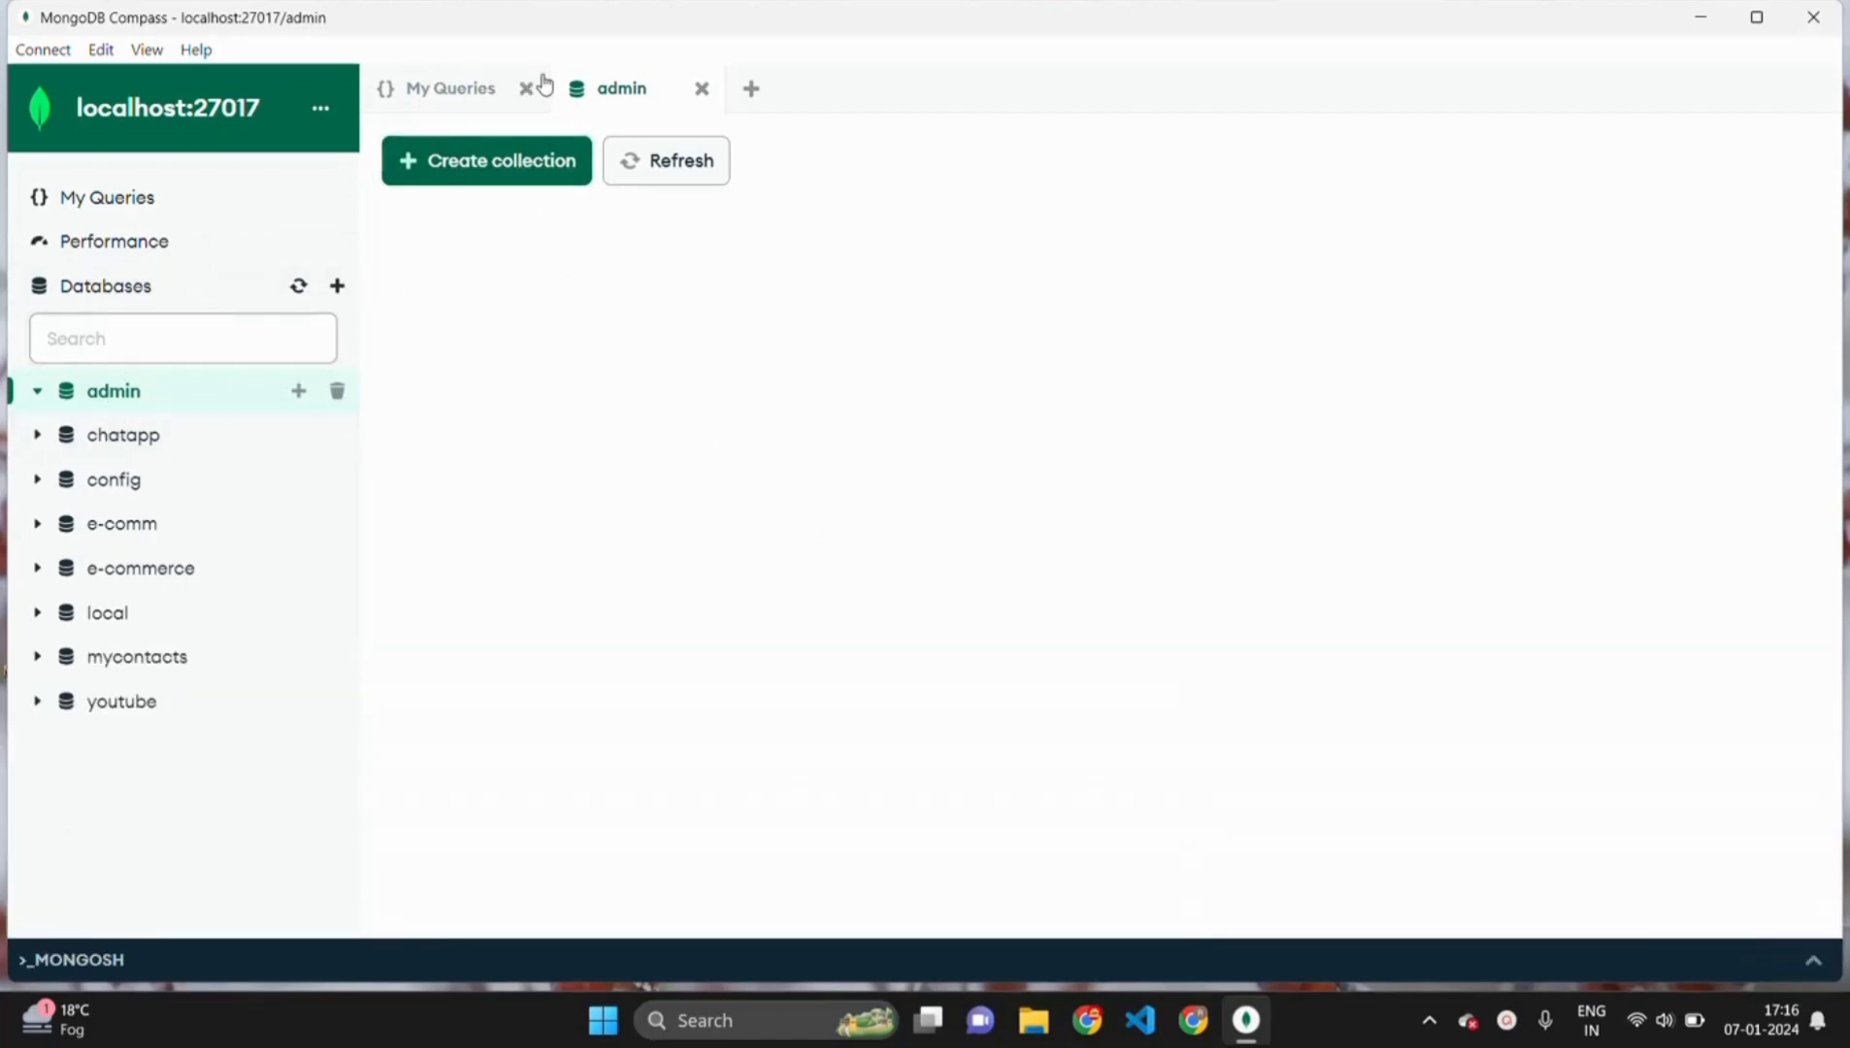
click(702, 88)
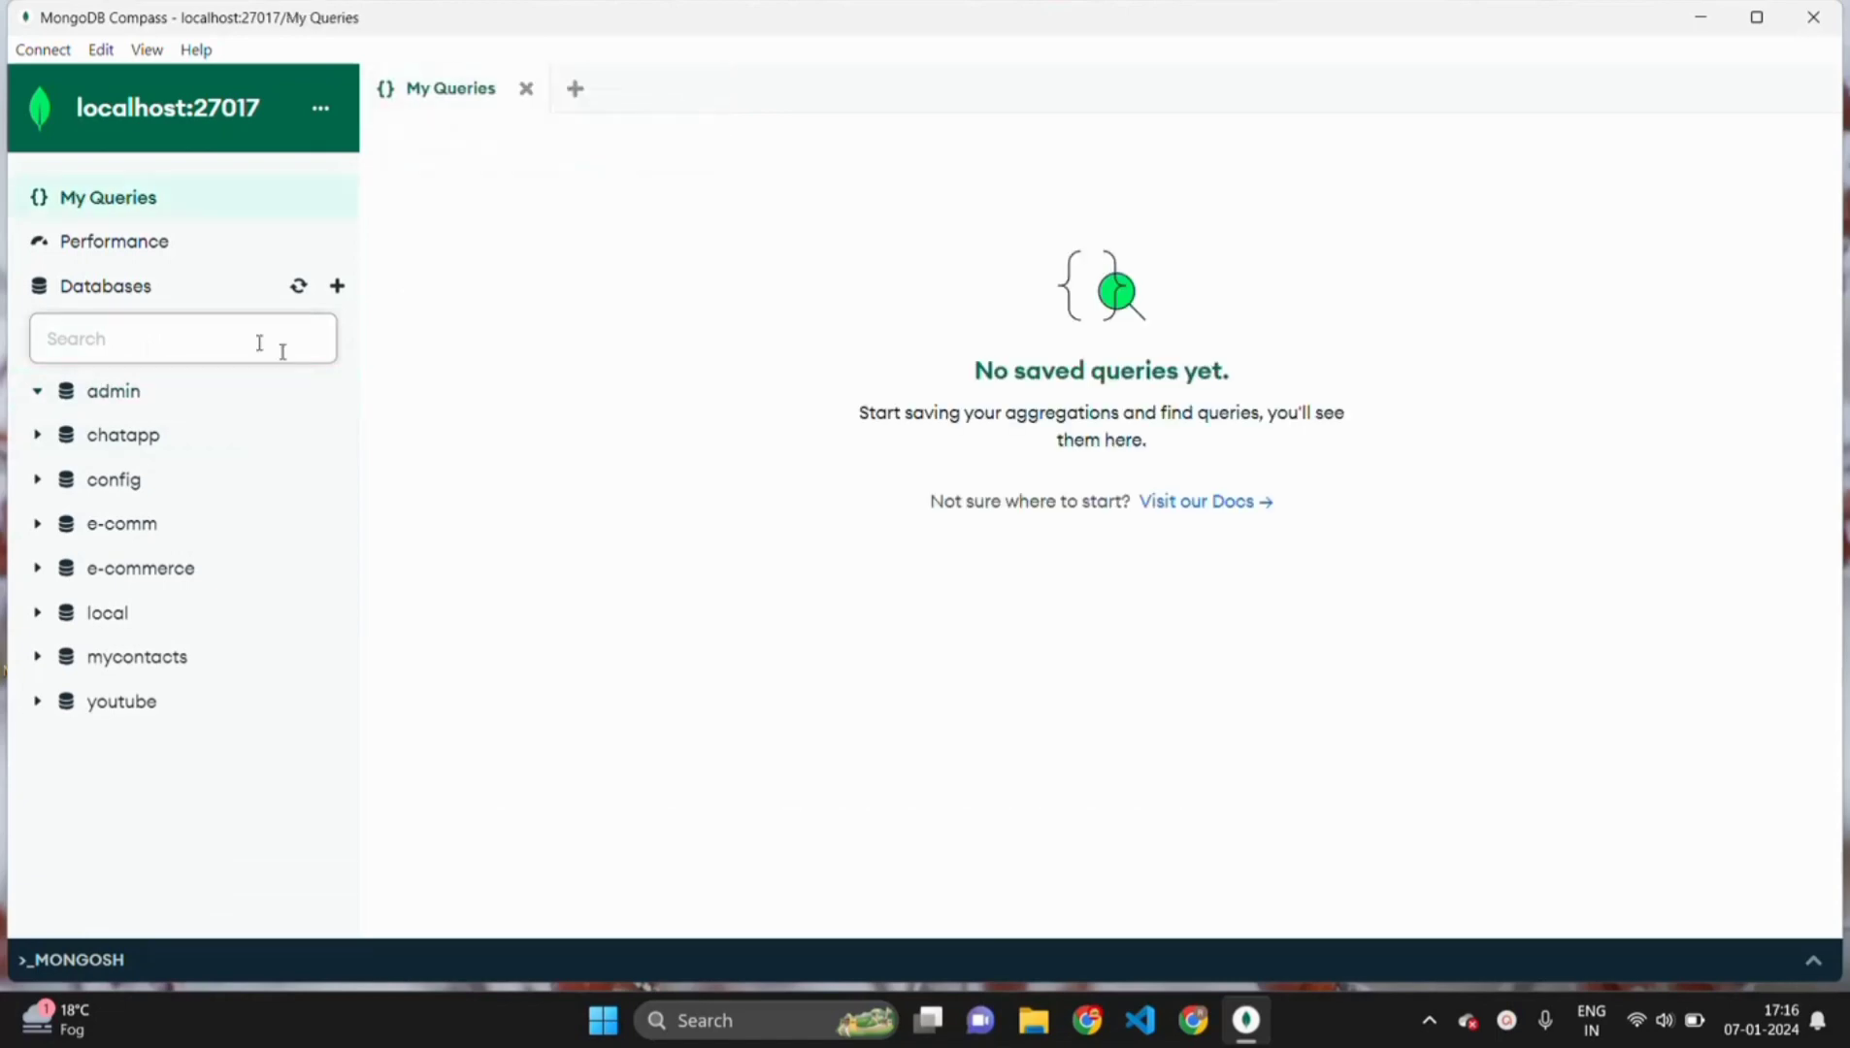
click(337, 285)
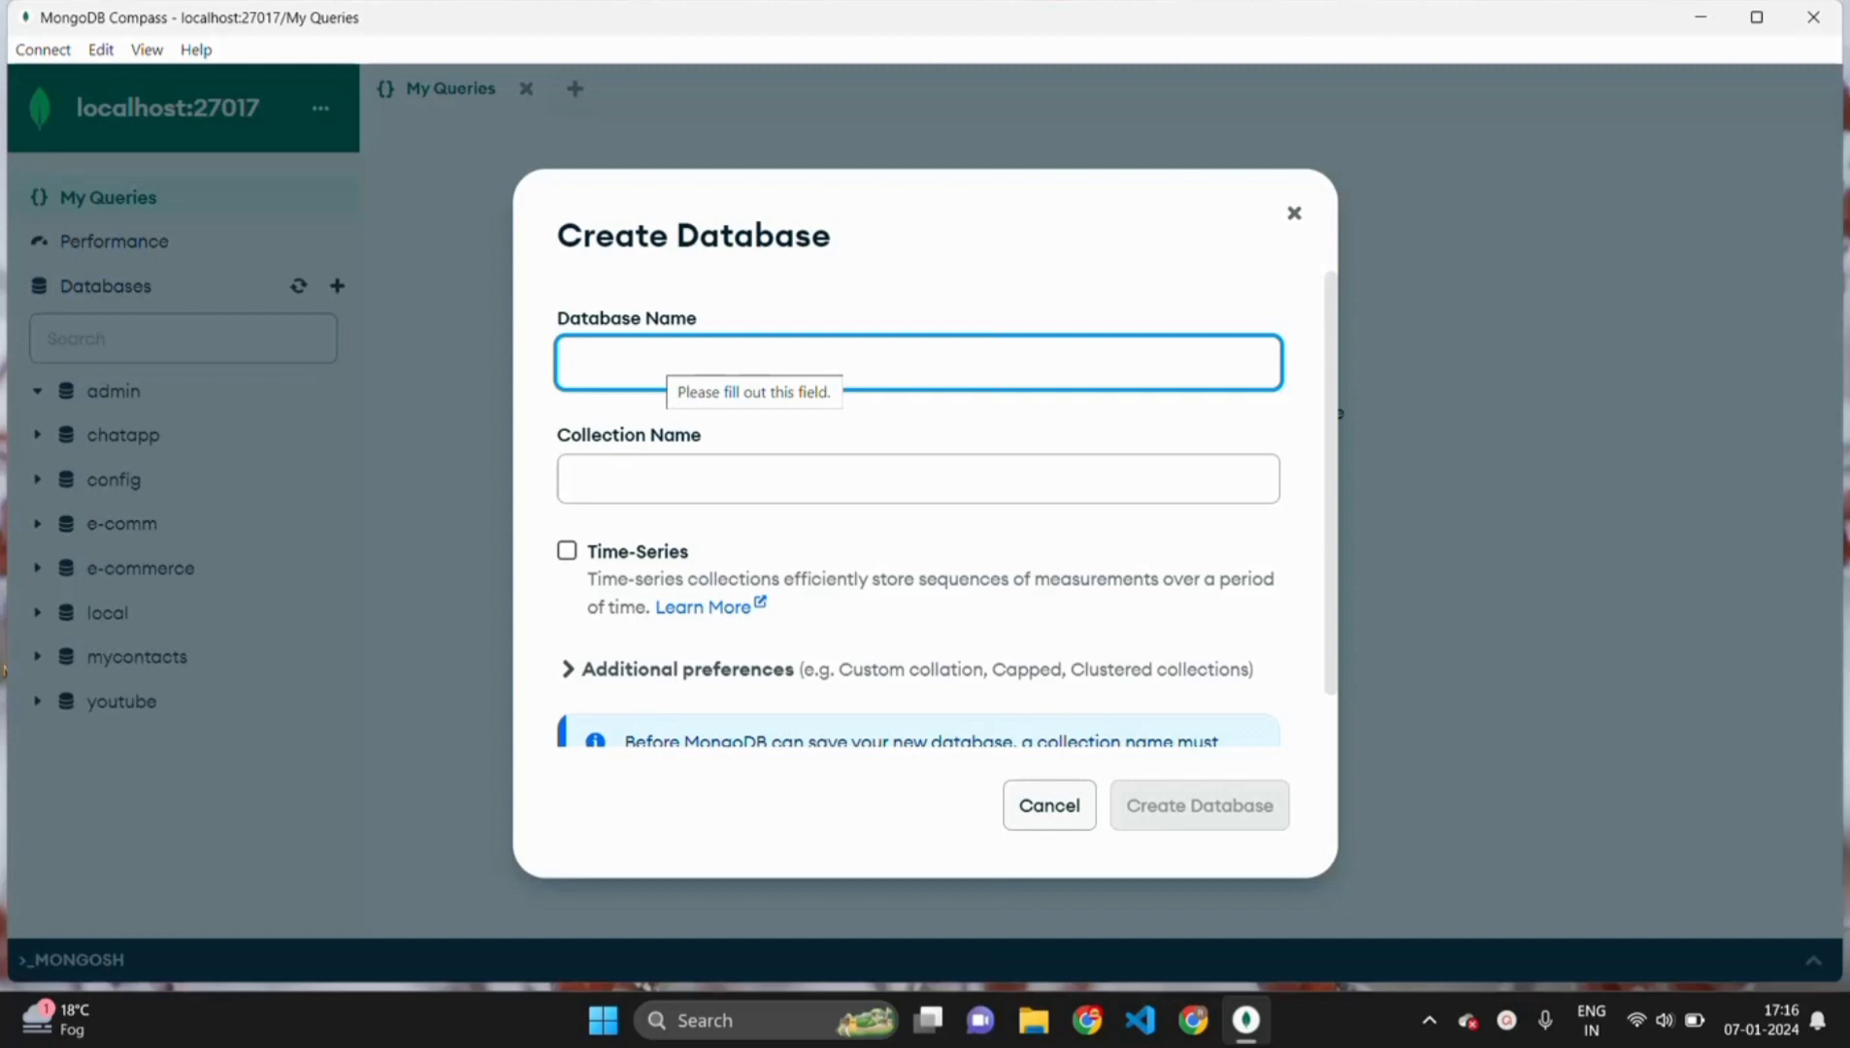
- Name the new database college_database and its first collection users, then create it
text(test)
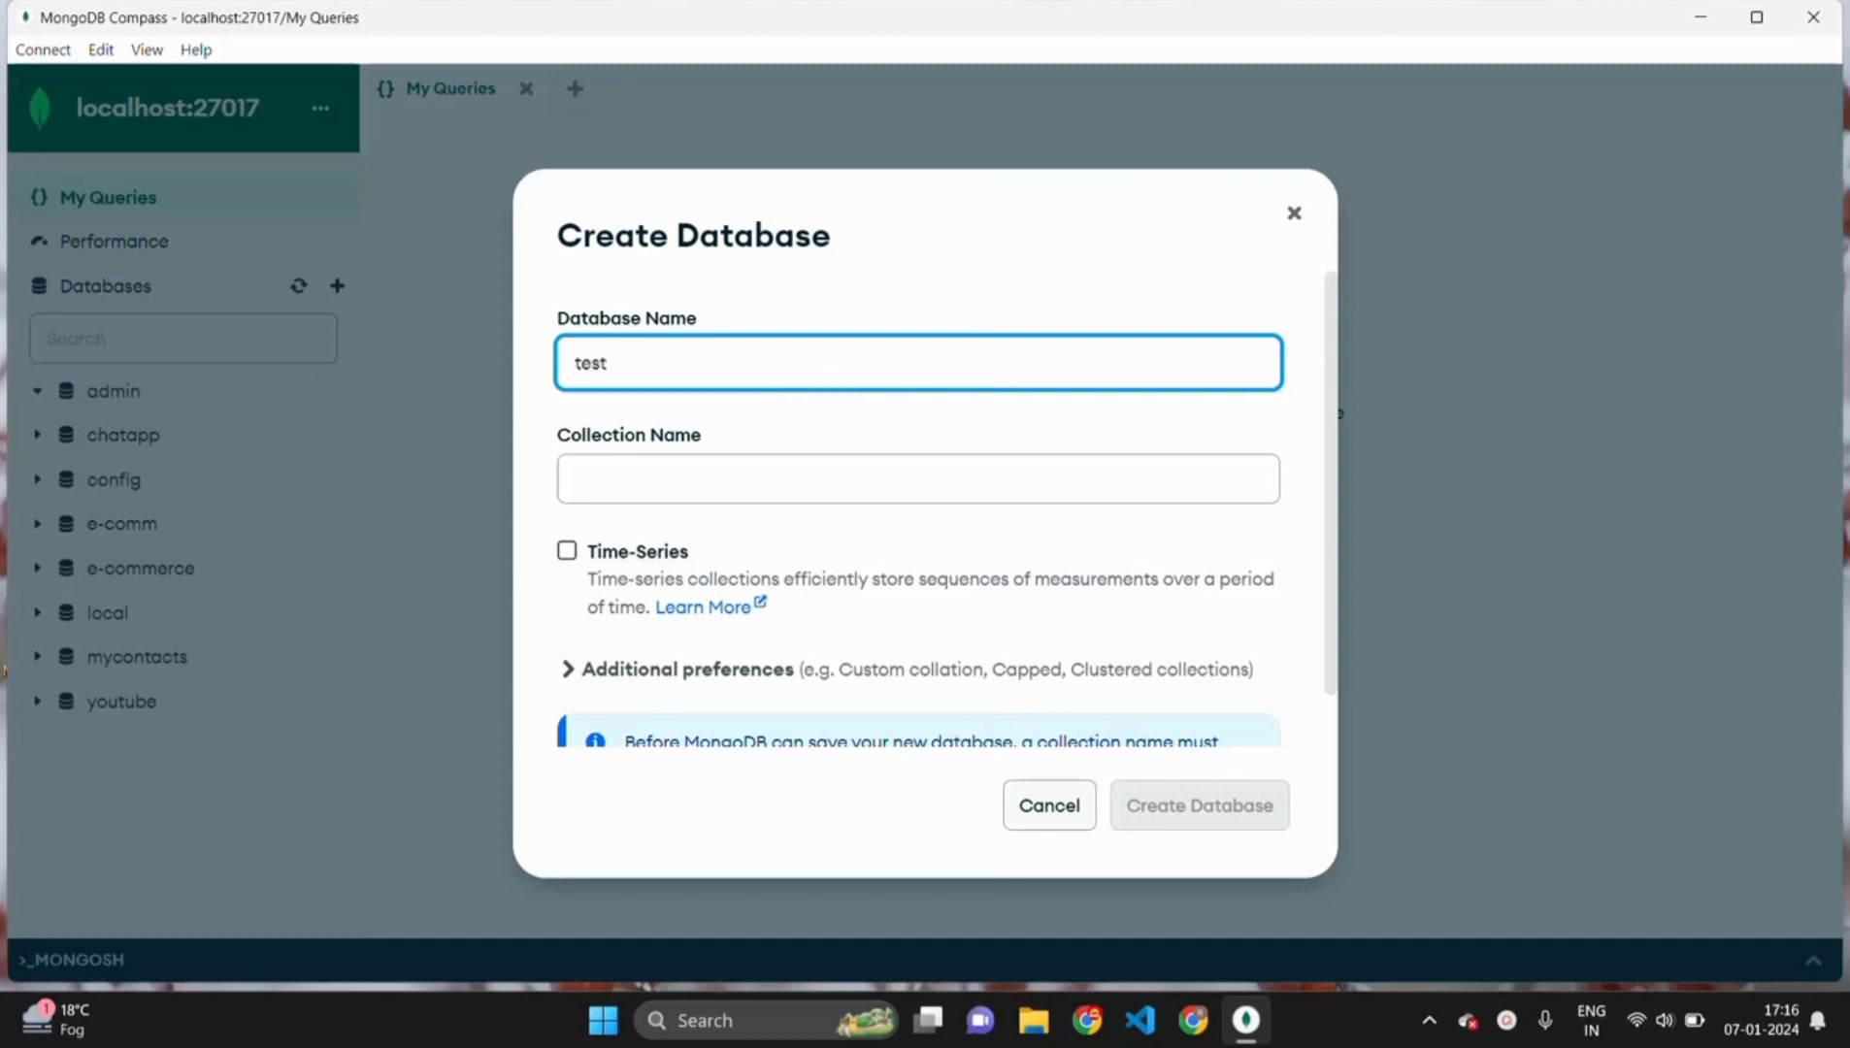
text(database)
key(Left)
key(Left)
key(Left)
key(Left)
key(Left)
key(Left)
key(Left)
key(BackSpace)
key(BackSpace)
key(BackSpace)
key(BackSpace)
text(dollgee)
key(Right)
key(Right)
text(_)
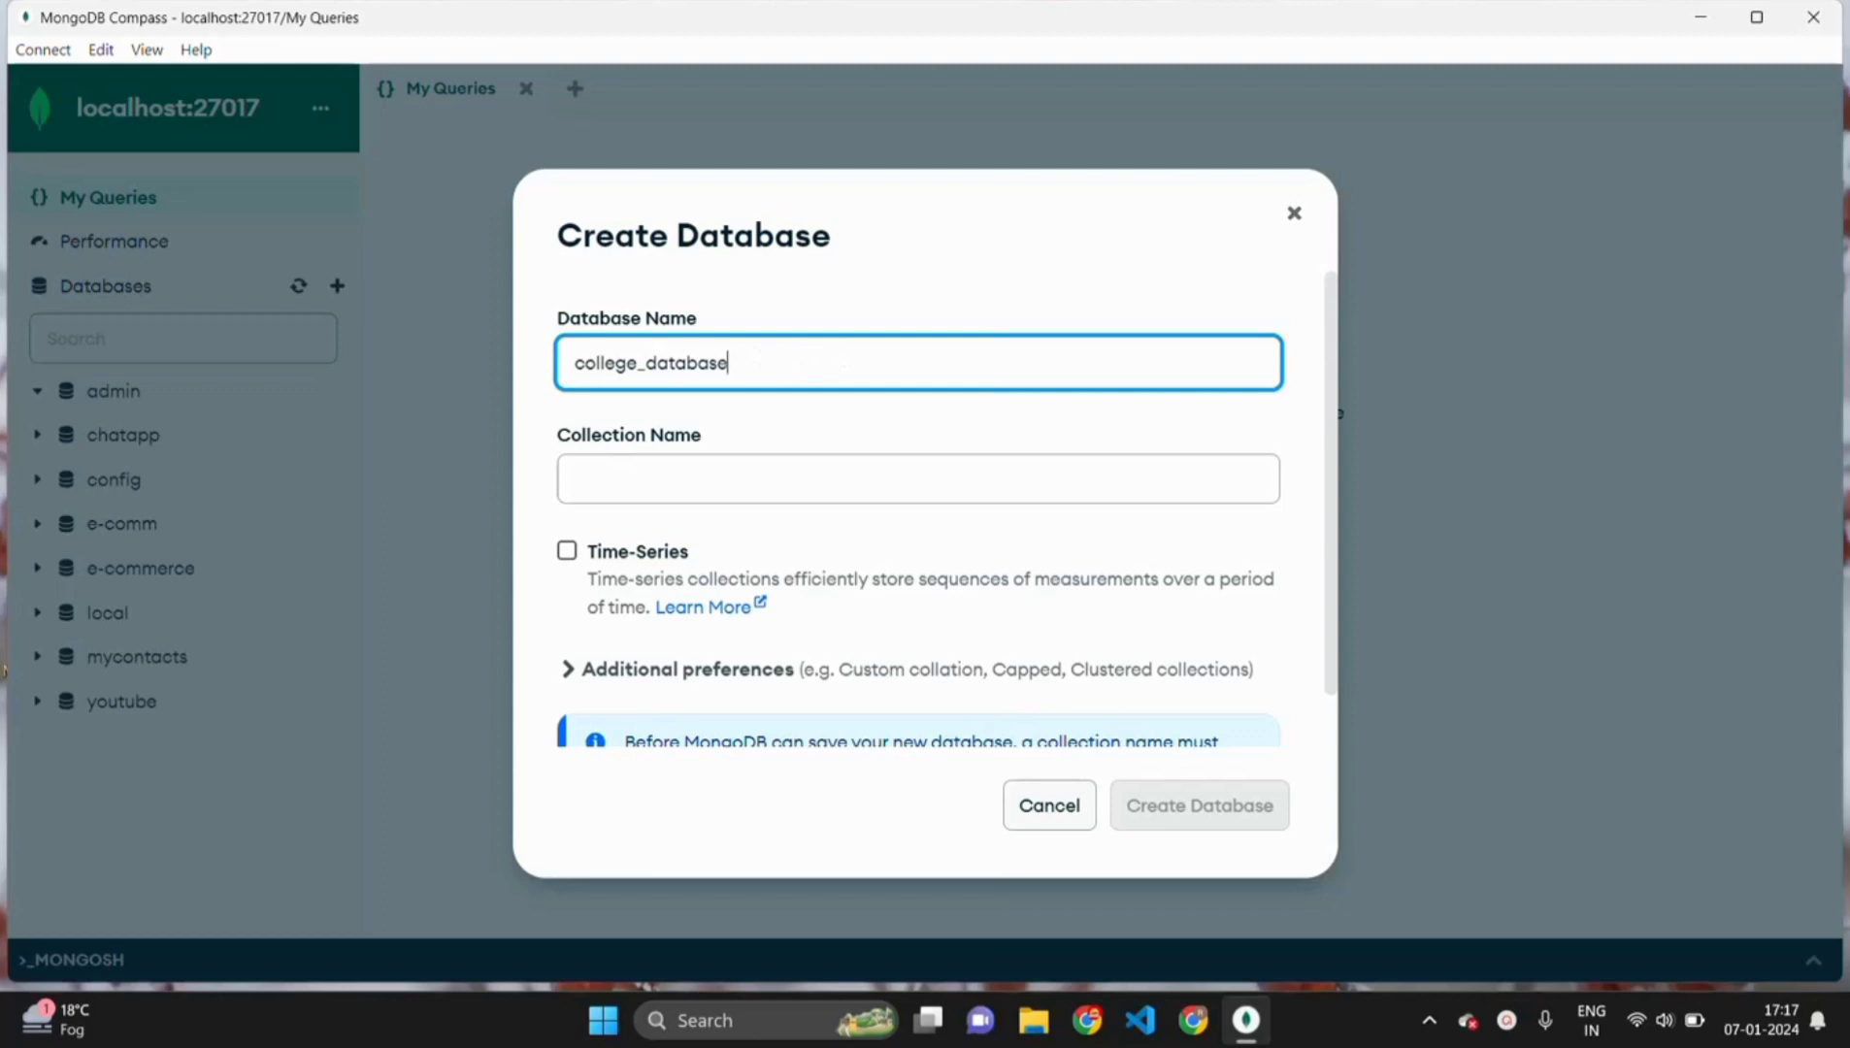
click(918, 479)
text(users)
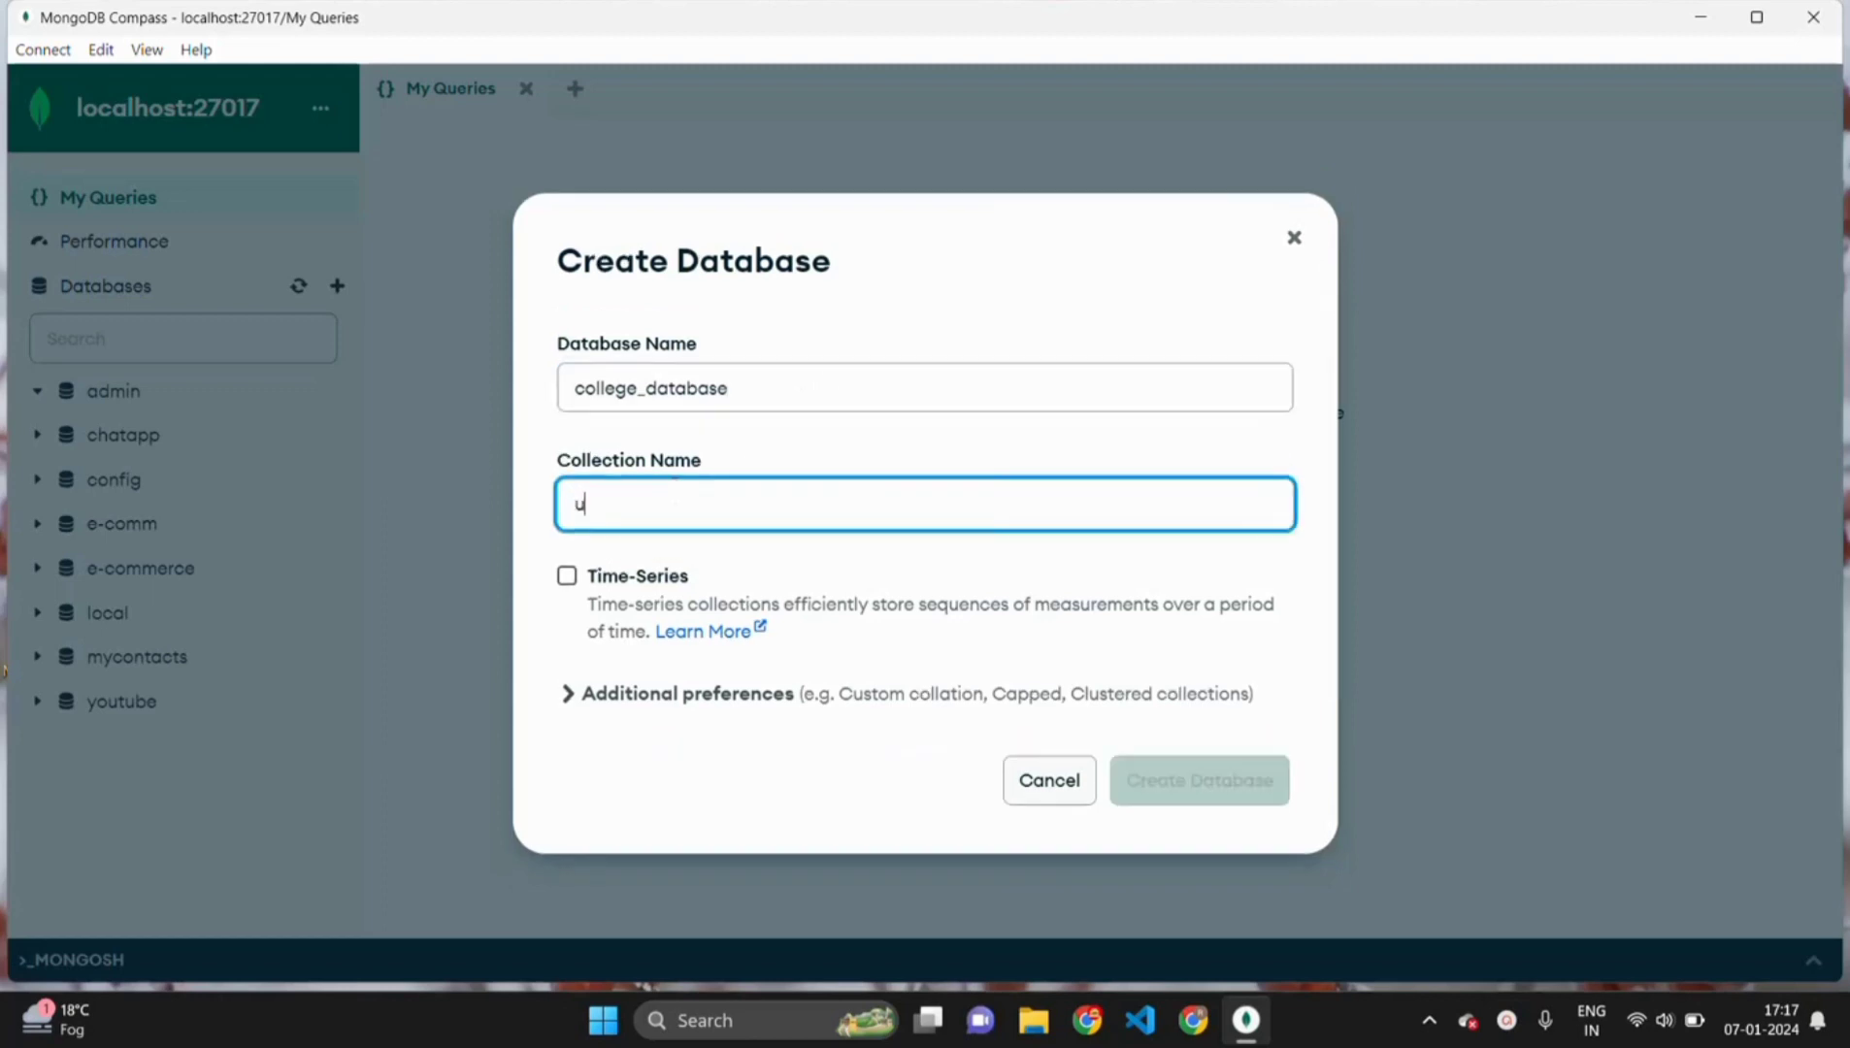
key(BackSpace)
key(BackSpace)
key(BackSpace)
text(ers)
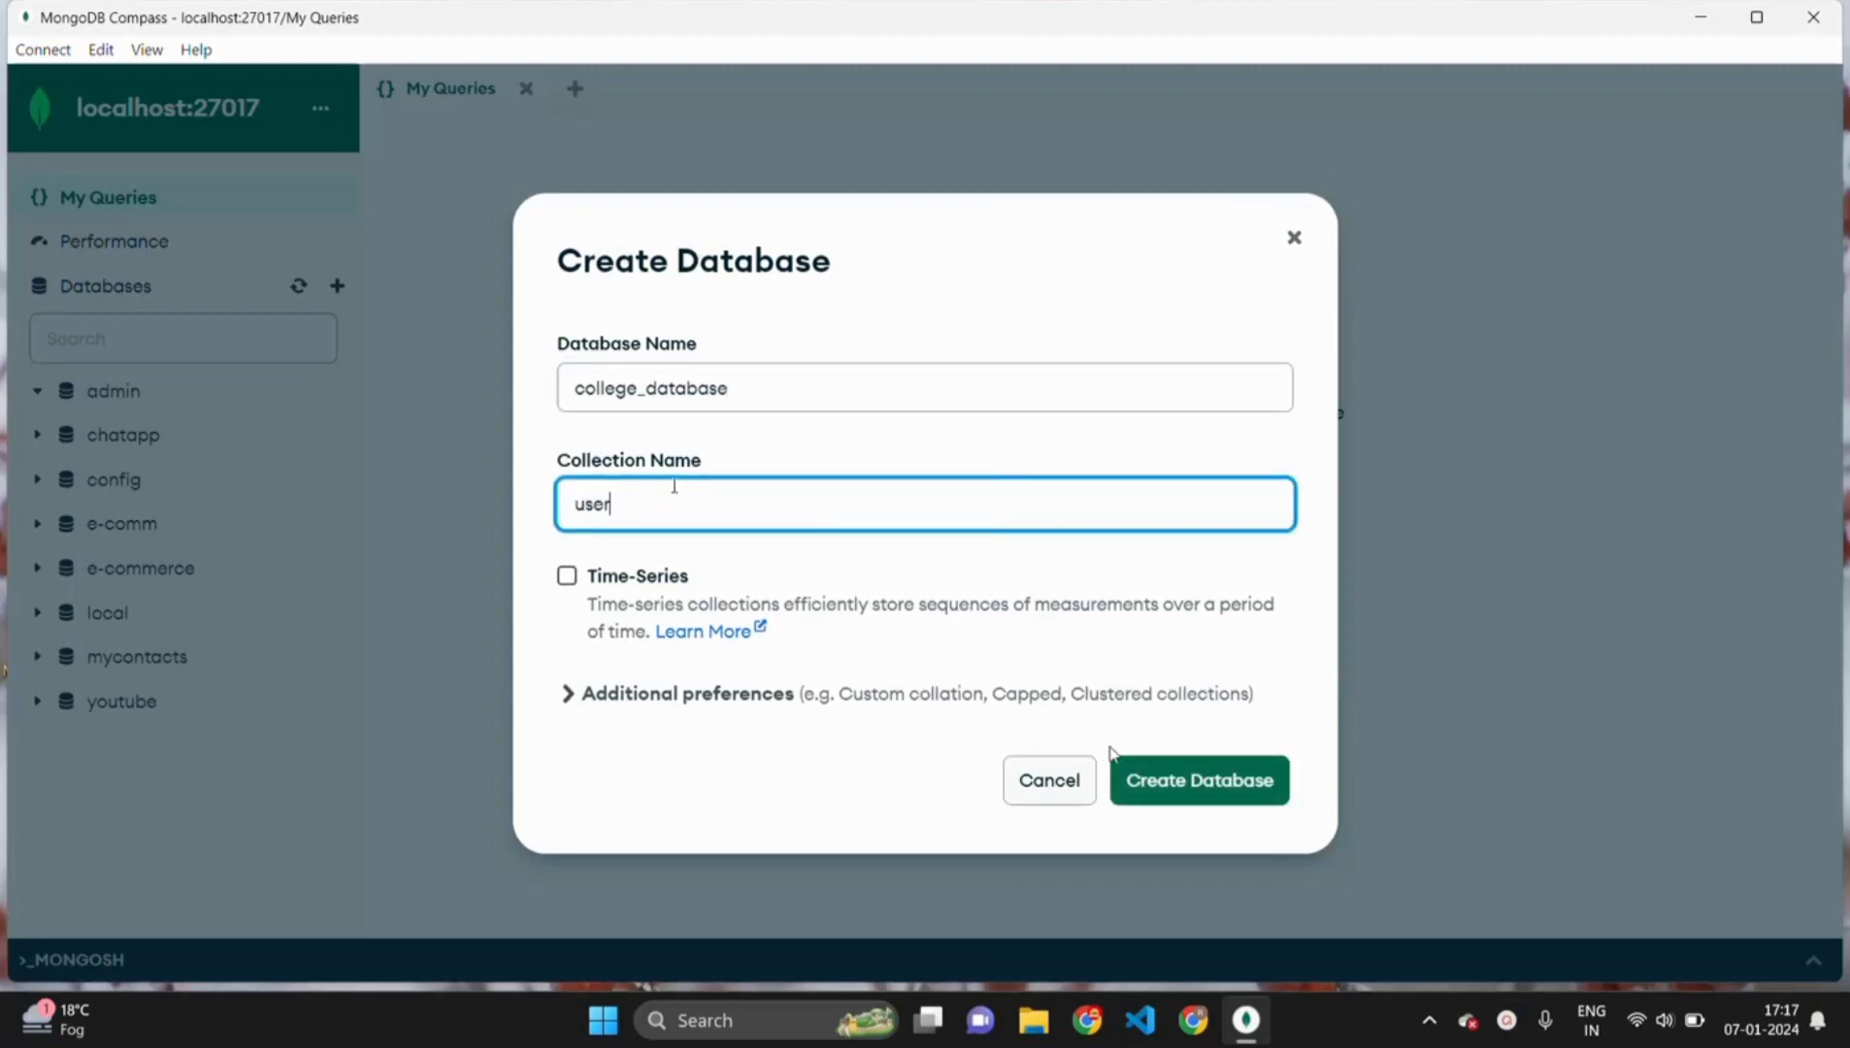
click(1179, 788)
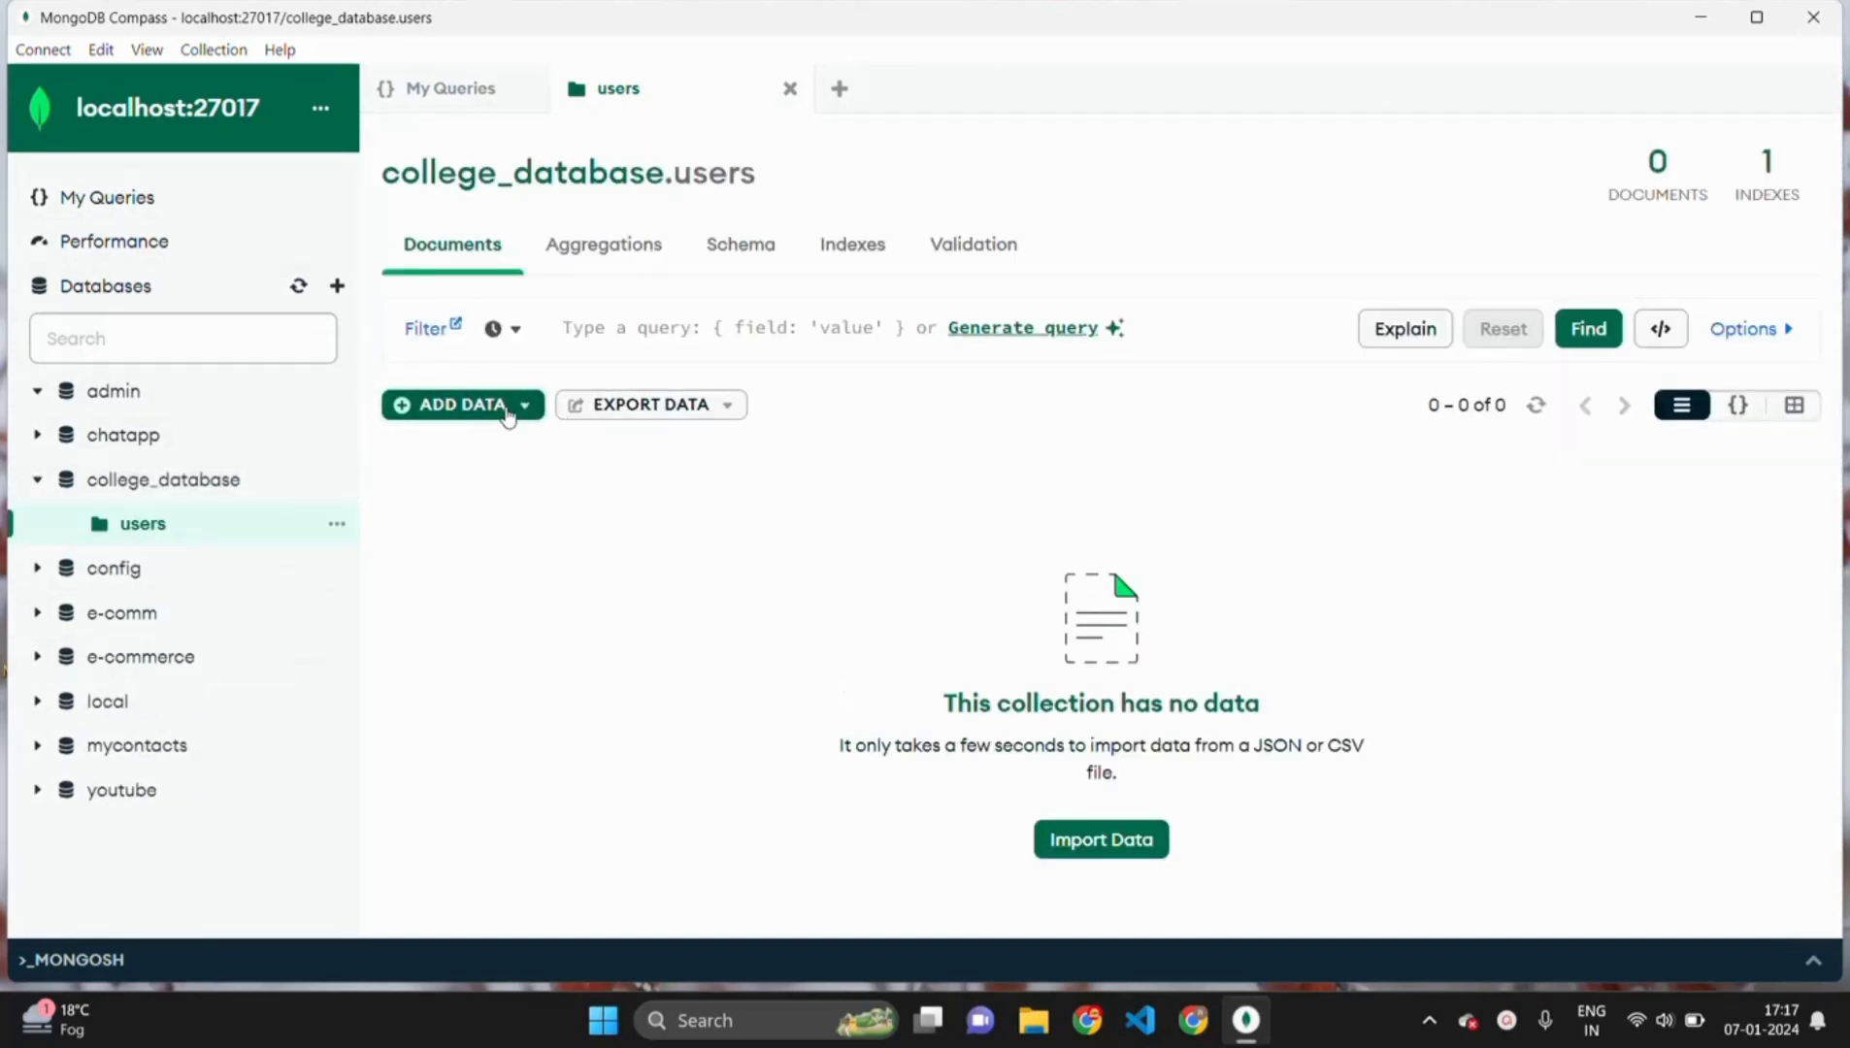
- Open Insert Document and add a name field with the user's name after _id
click(506, 415)
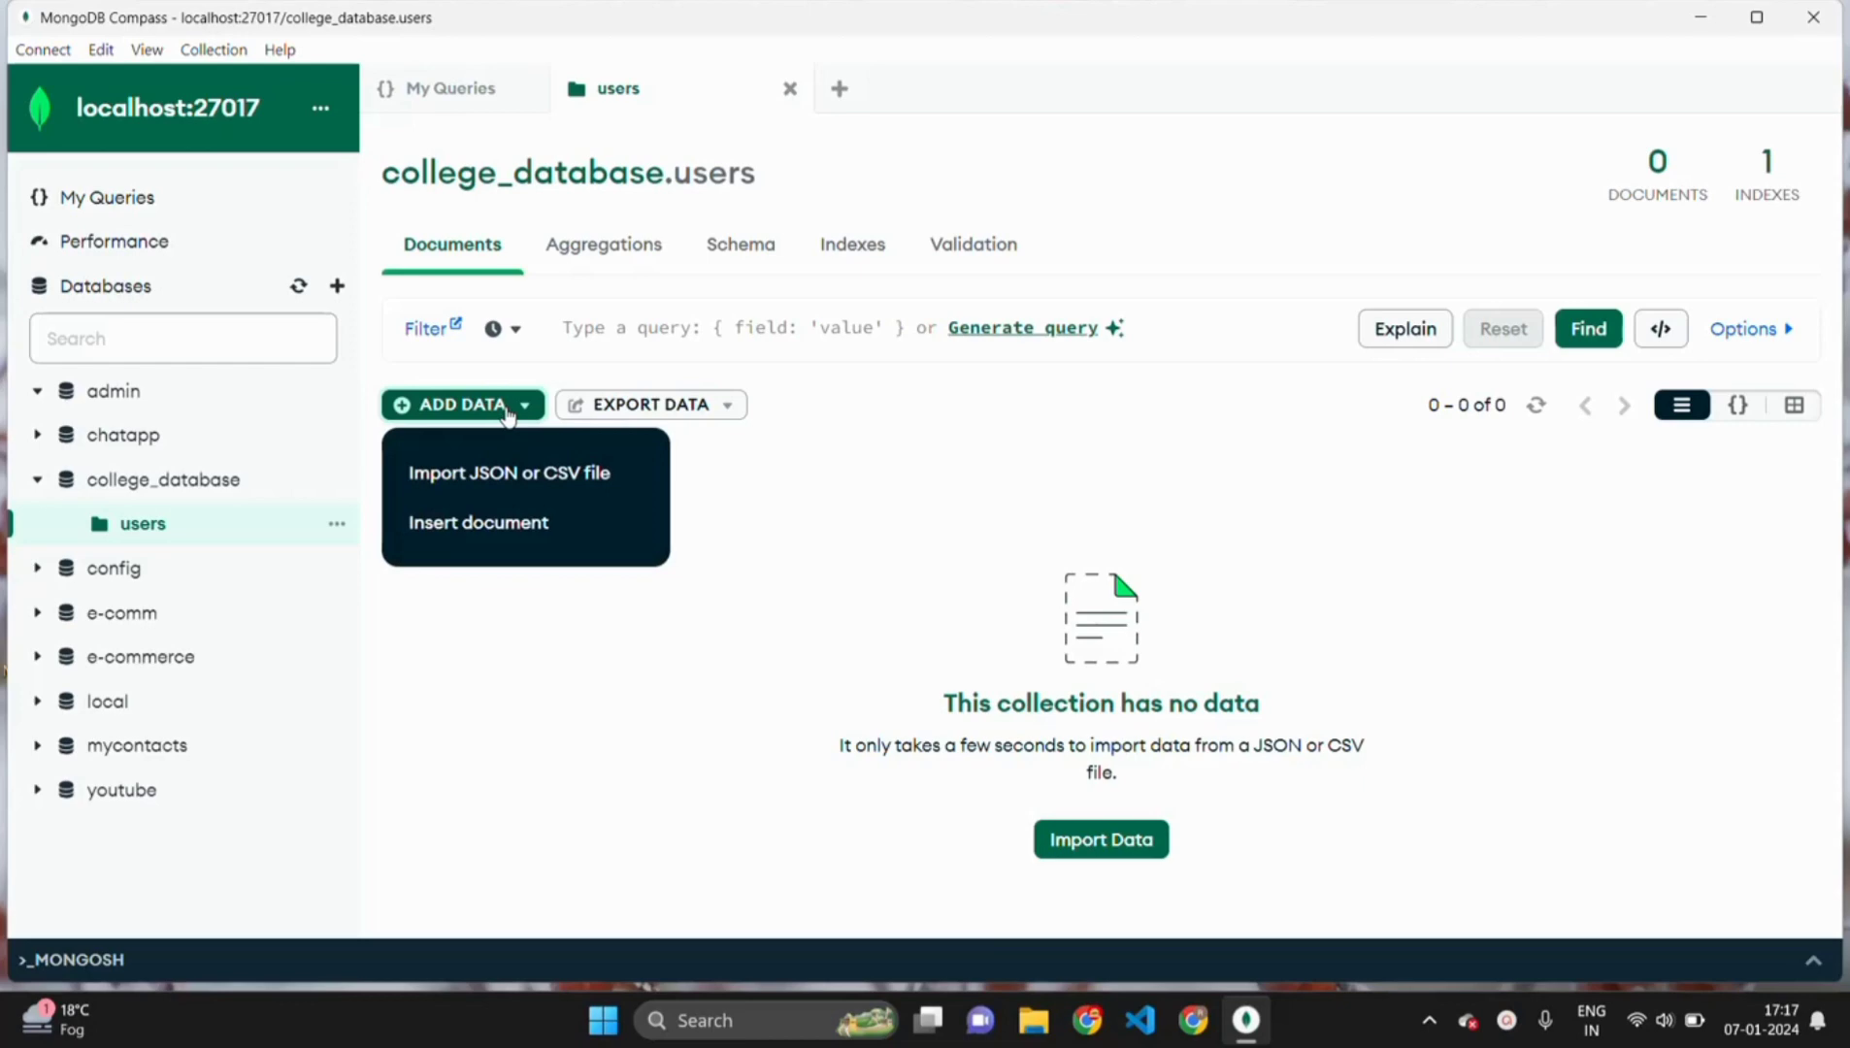
click(480, 526)
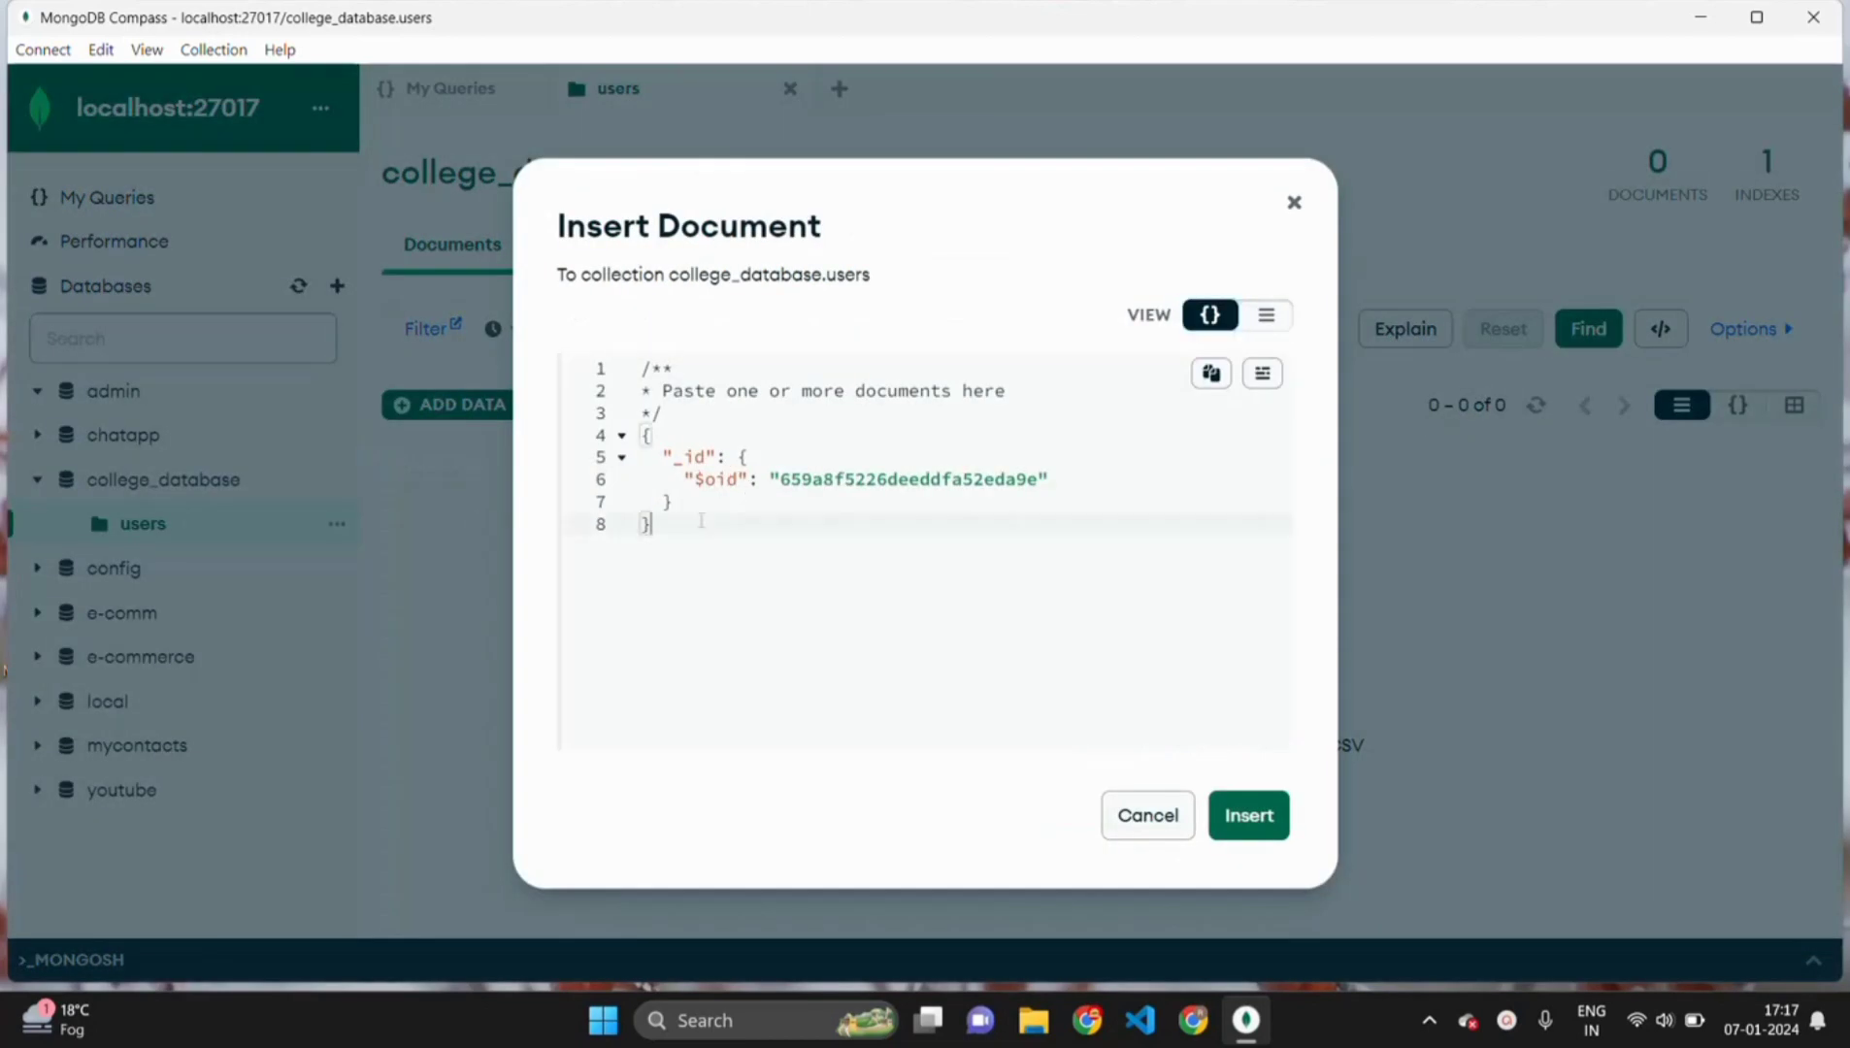
click(701, 508)
text(,)
key(Return)
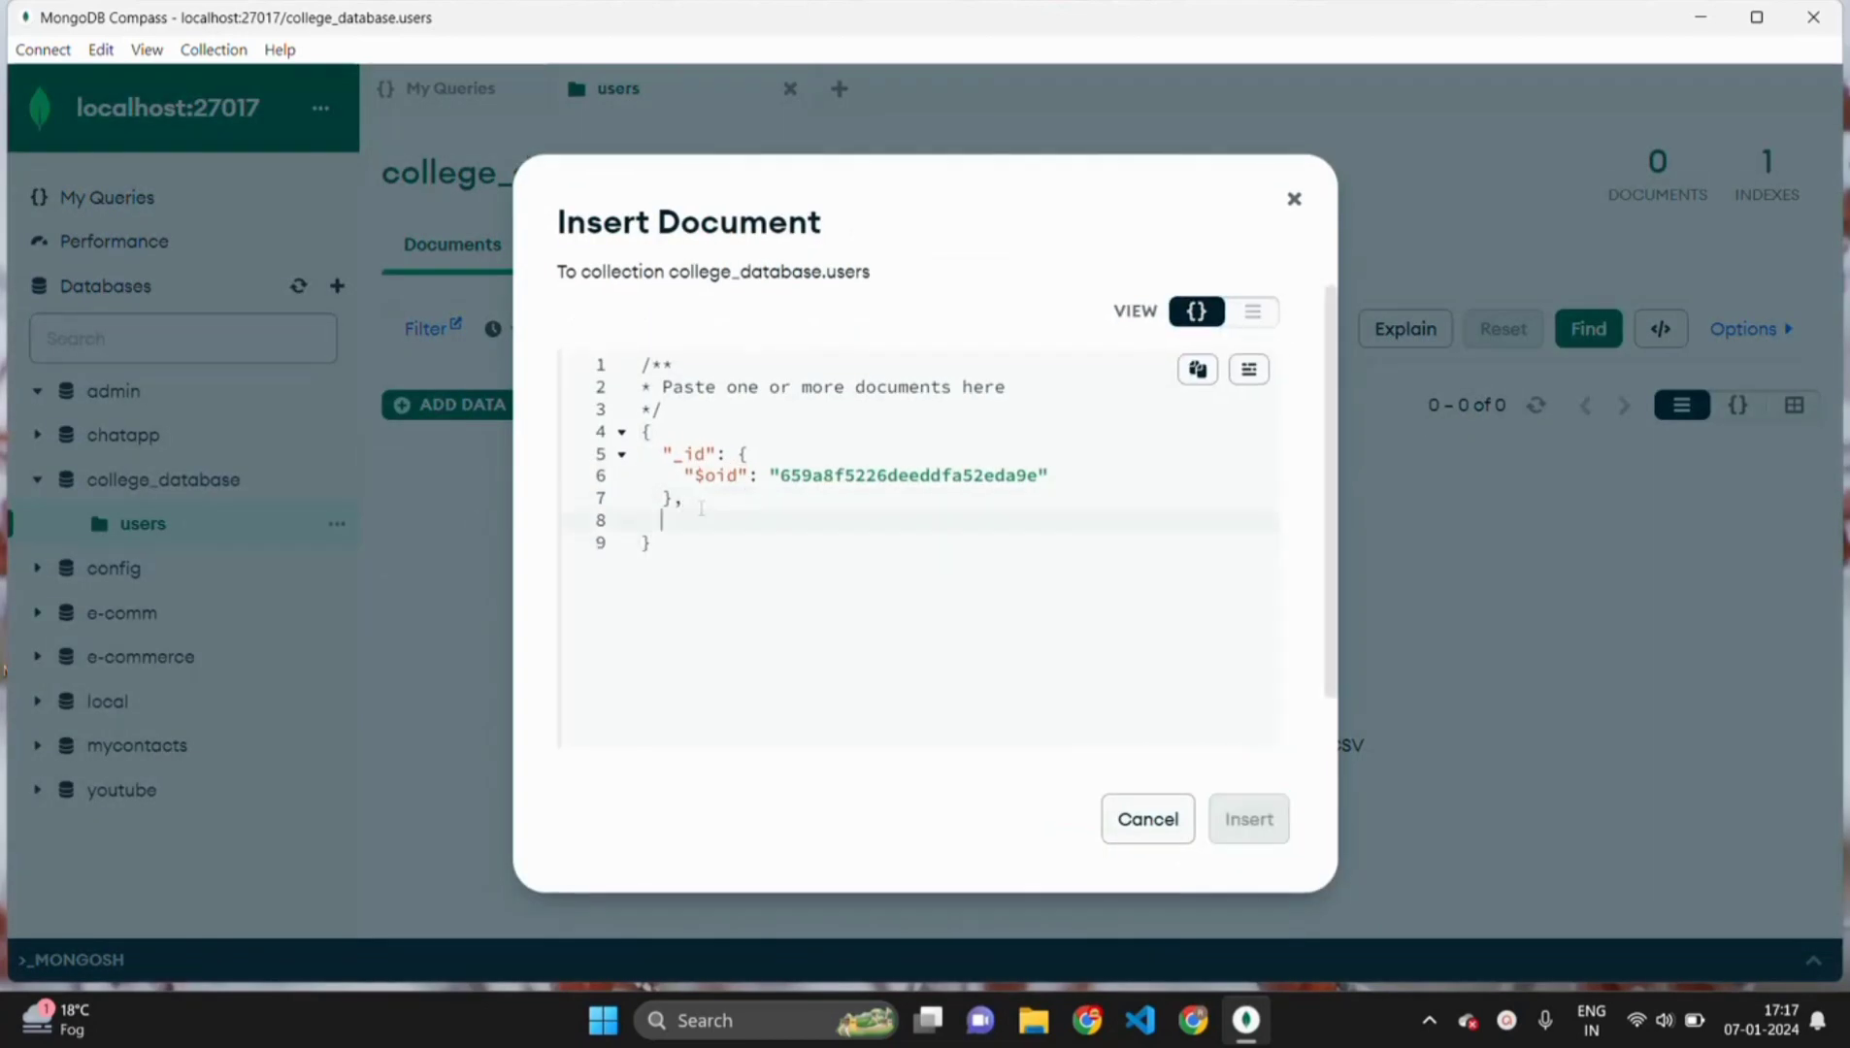
text(name : ""raghav)
text(,)
key(Return)
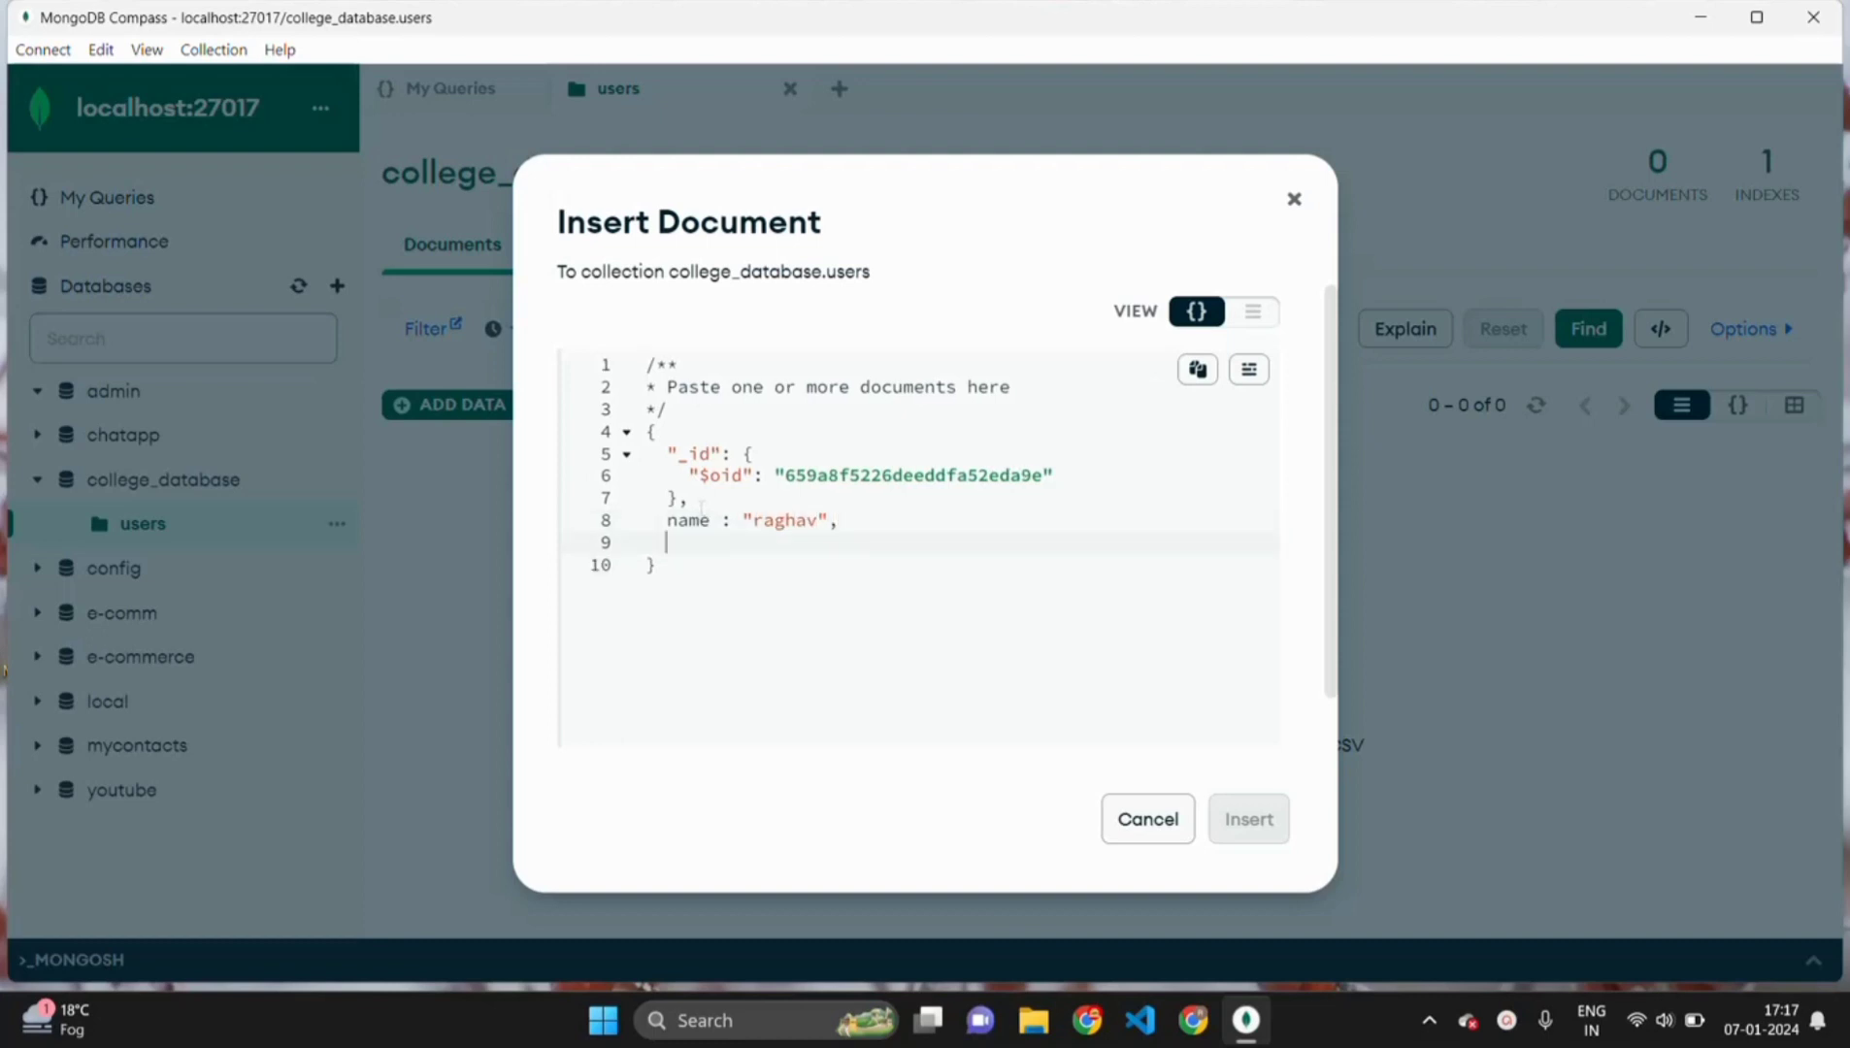
text(")
text(email")
text( :)
- Fix the email key, fill in the user's e-mail address, and add city chandigarh
key(Left)
key(BackSpace)
key(Left)
key(Left)
key(Left)
key(Left)
key(BackSpace)
click(757, 543)
text(")
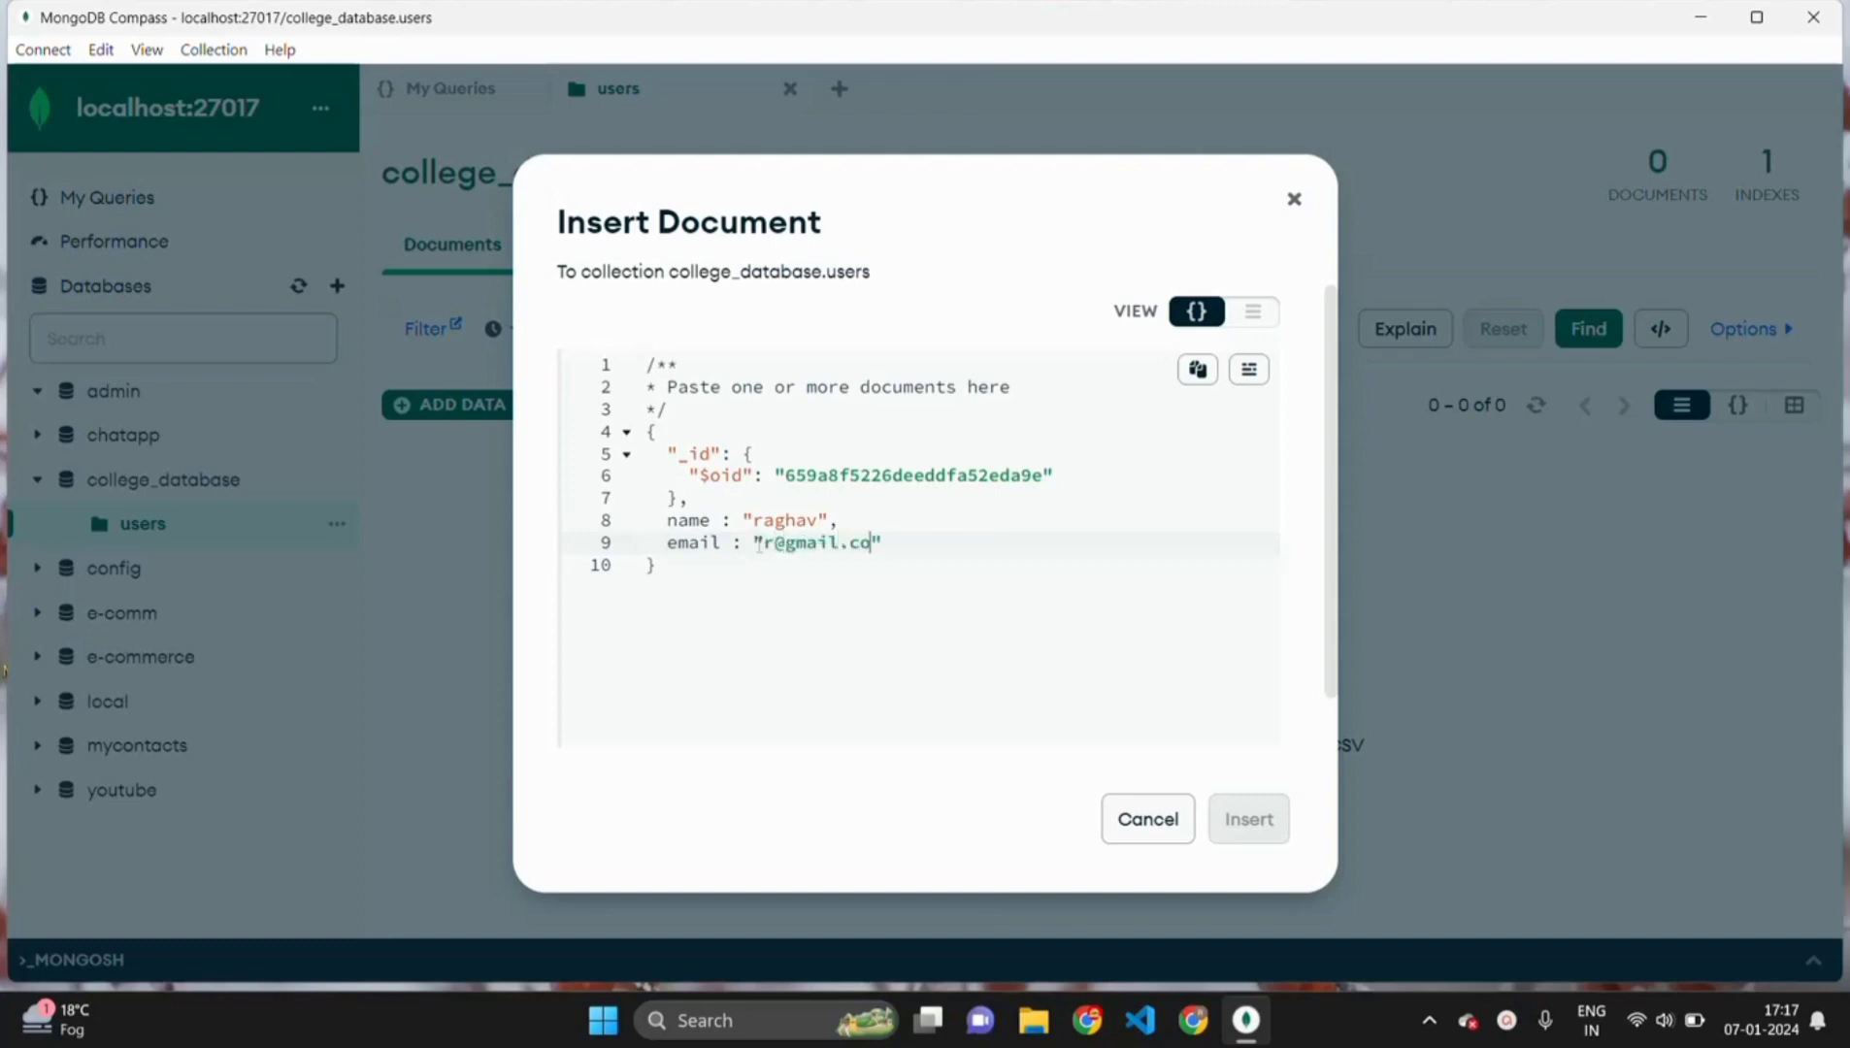
click(904, 545)
text(,)
key(Return)
text(city)
text( : )
text(")
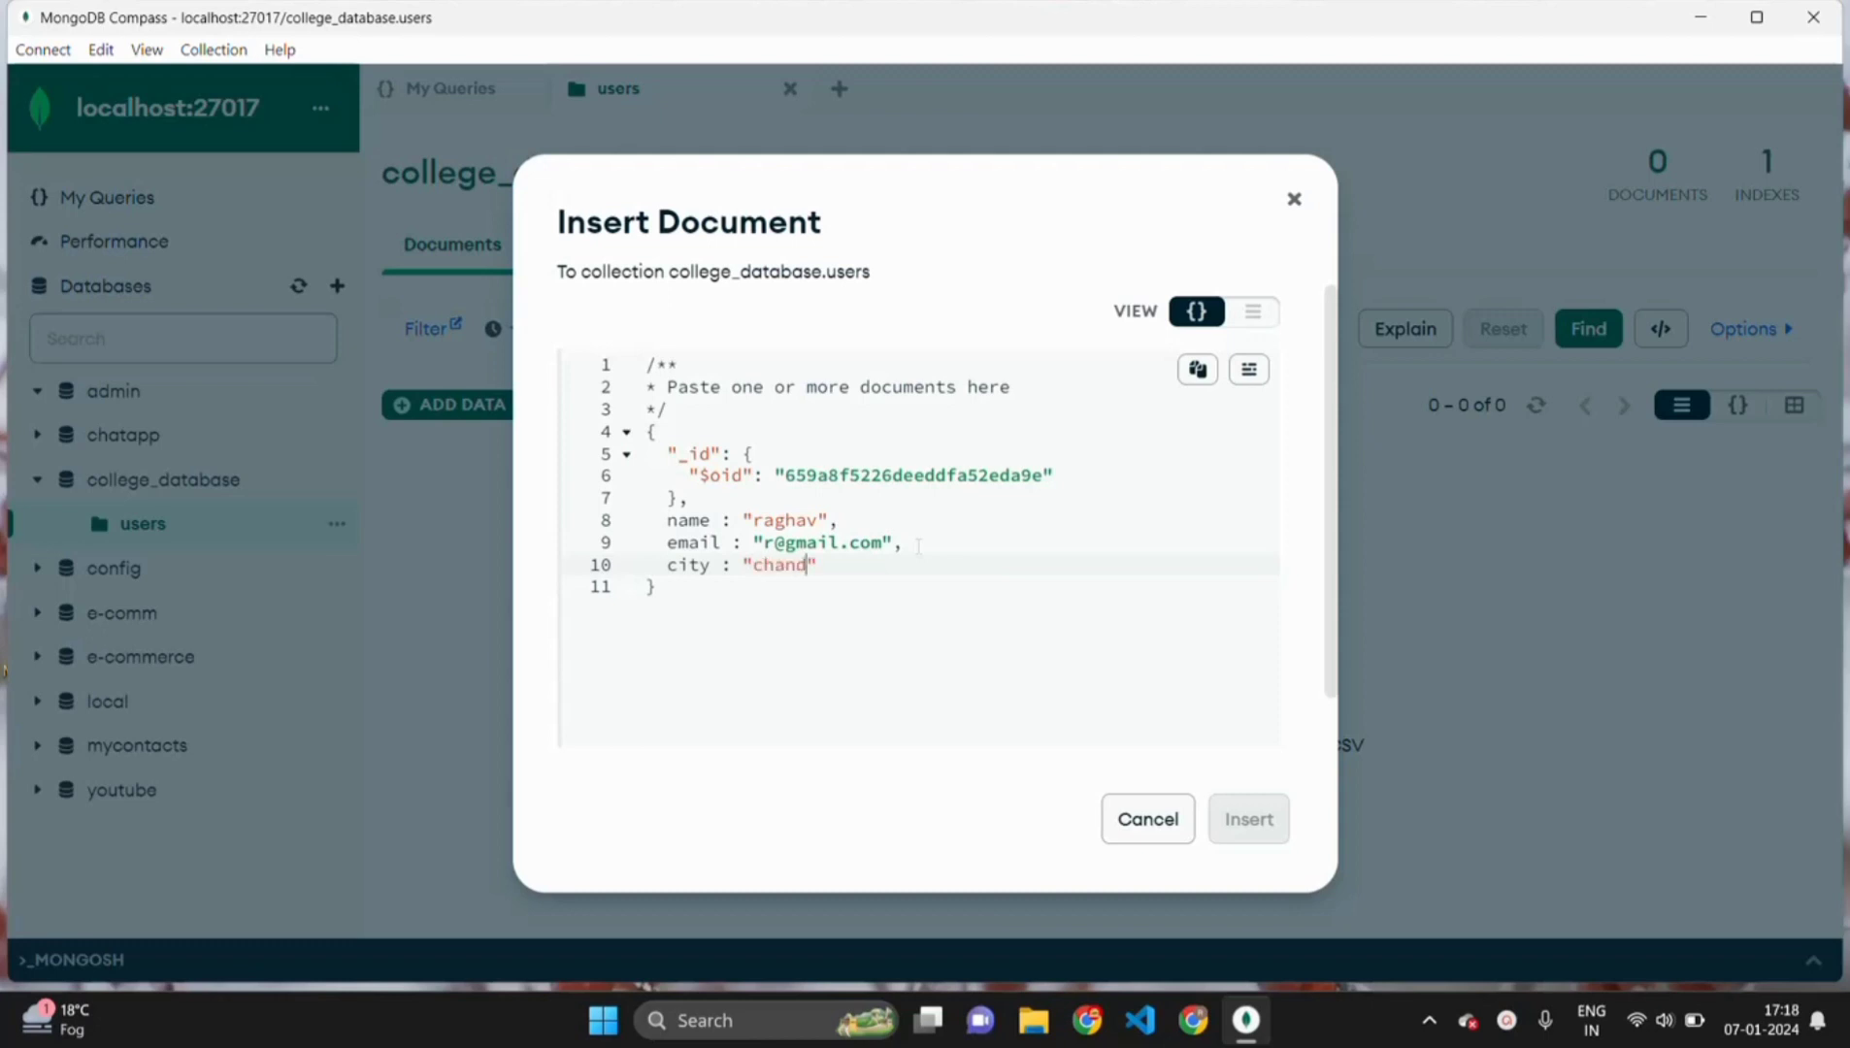
text(chandigarh)
- Wrap the name, email and city keys in double quotes
scroll(799, 625, down, 1)
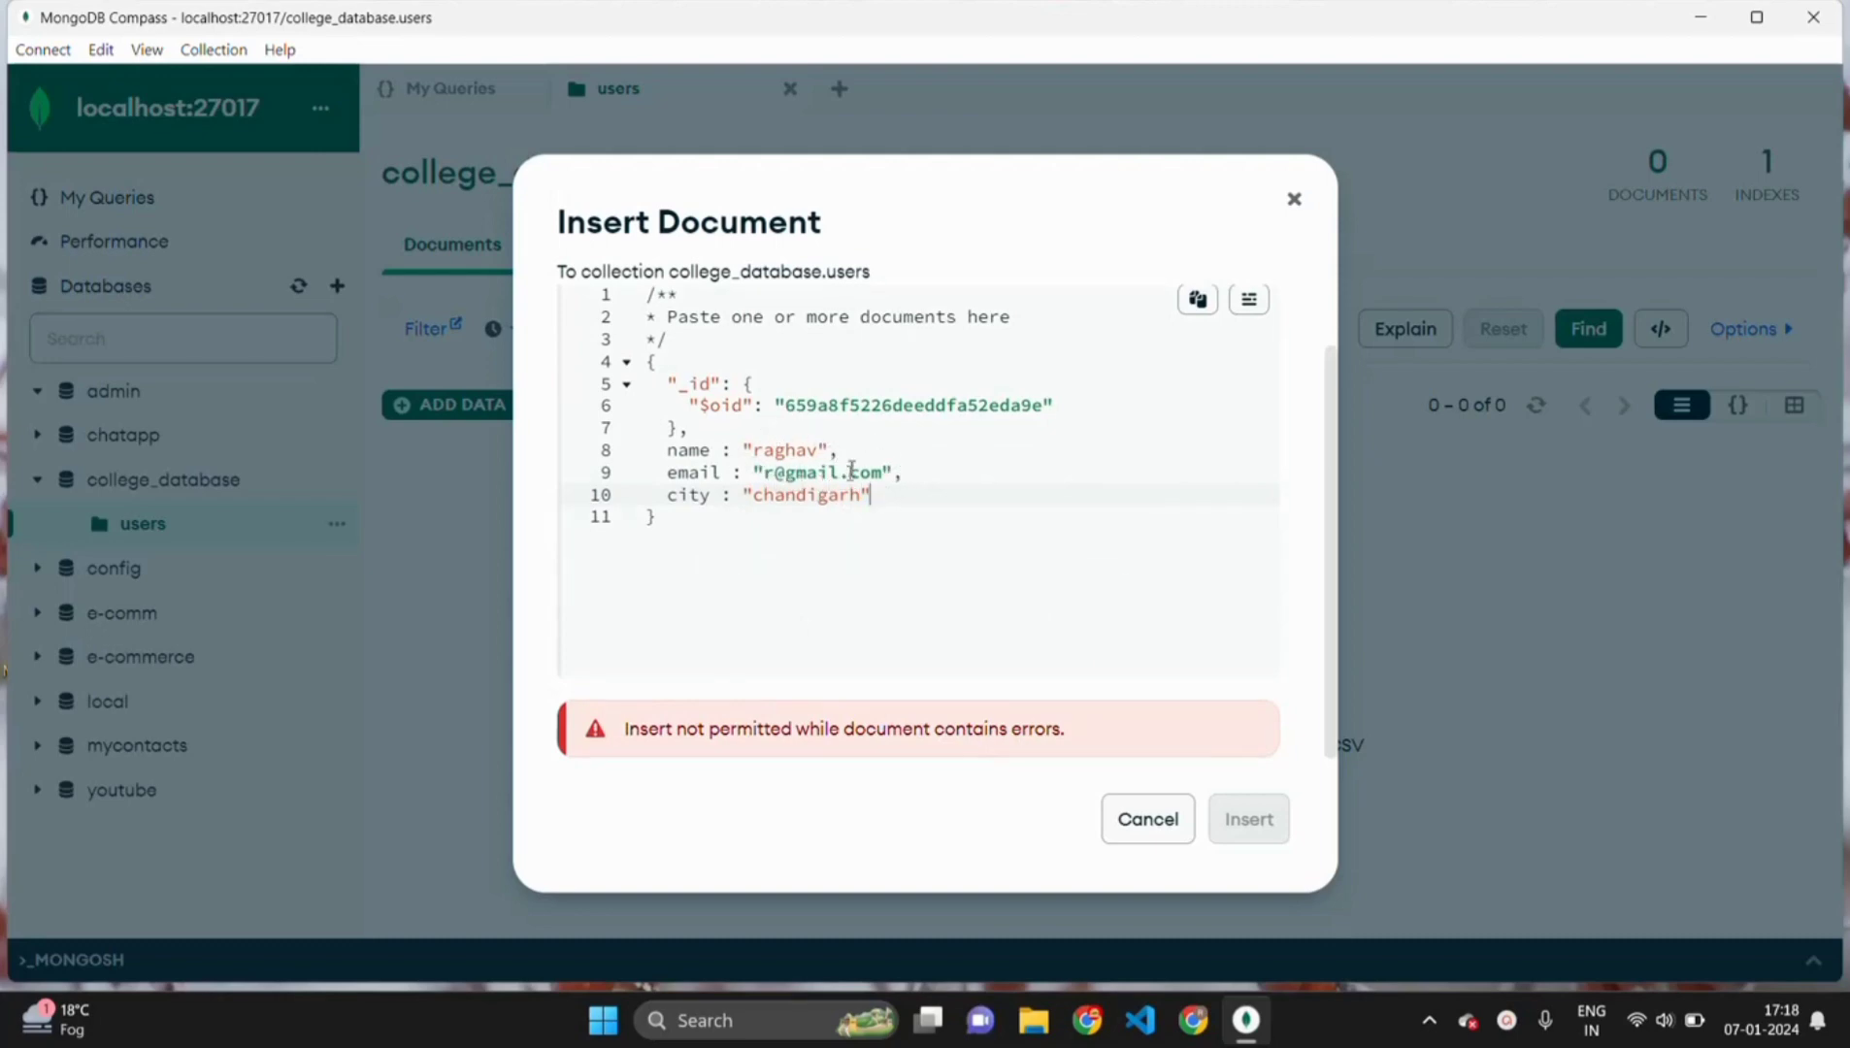
click(668, 450)
text(")
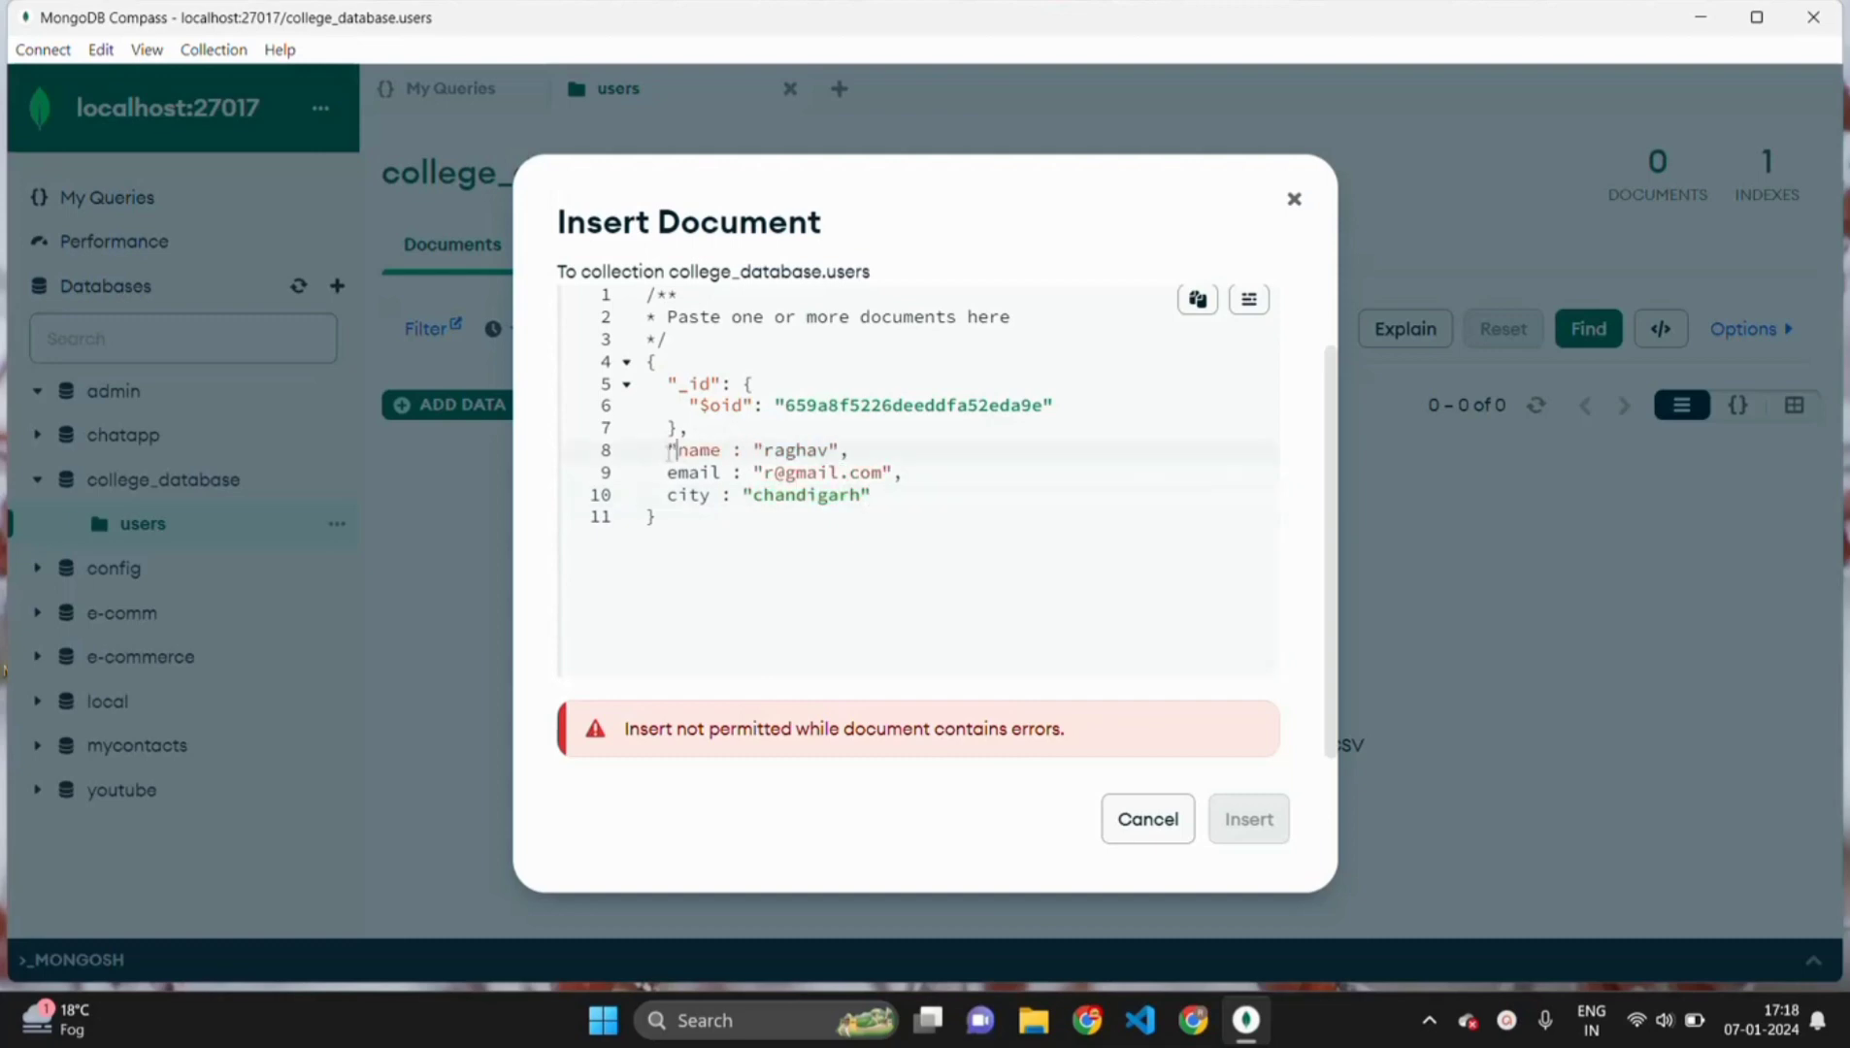
key(Right)
key(Right)
text(")
key(Down)
key(Left)
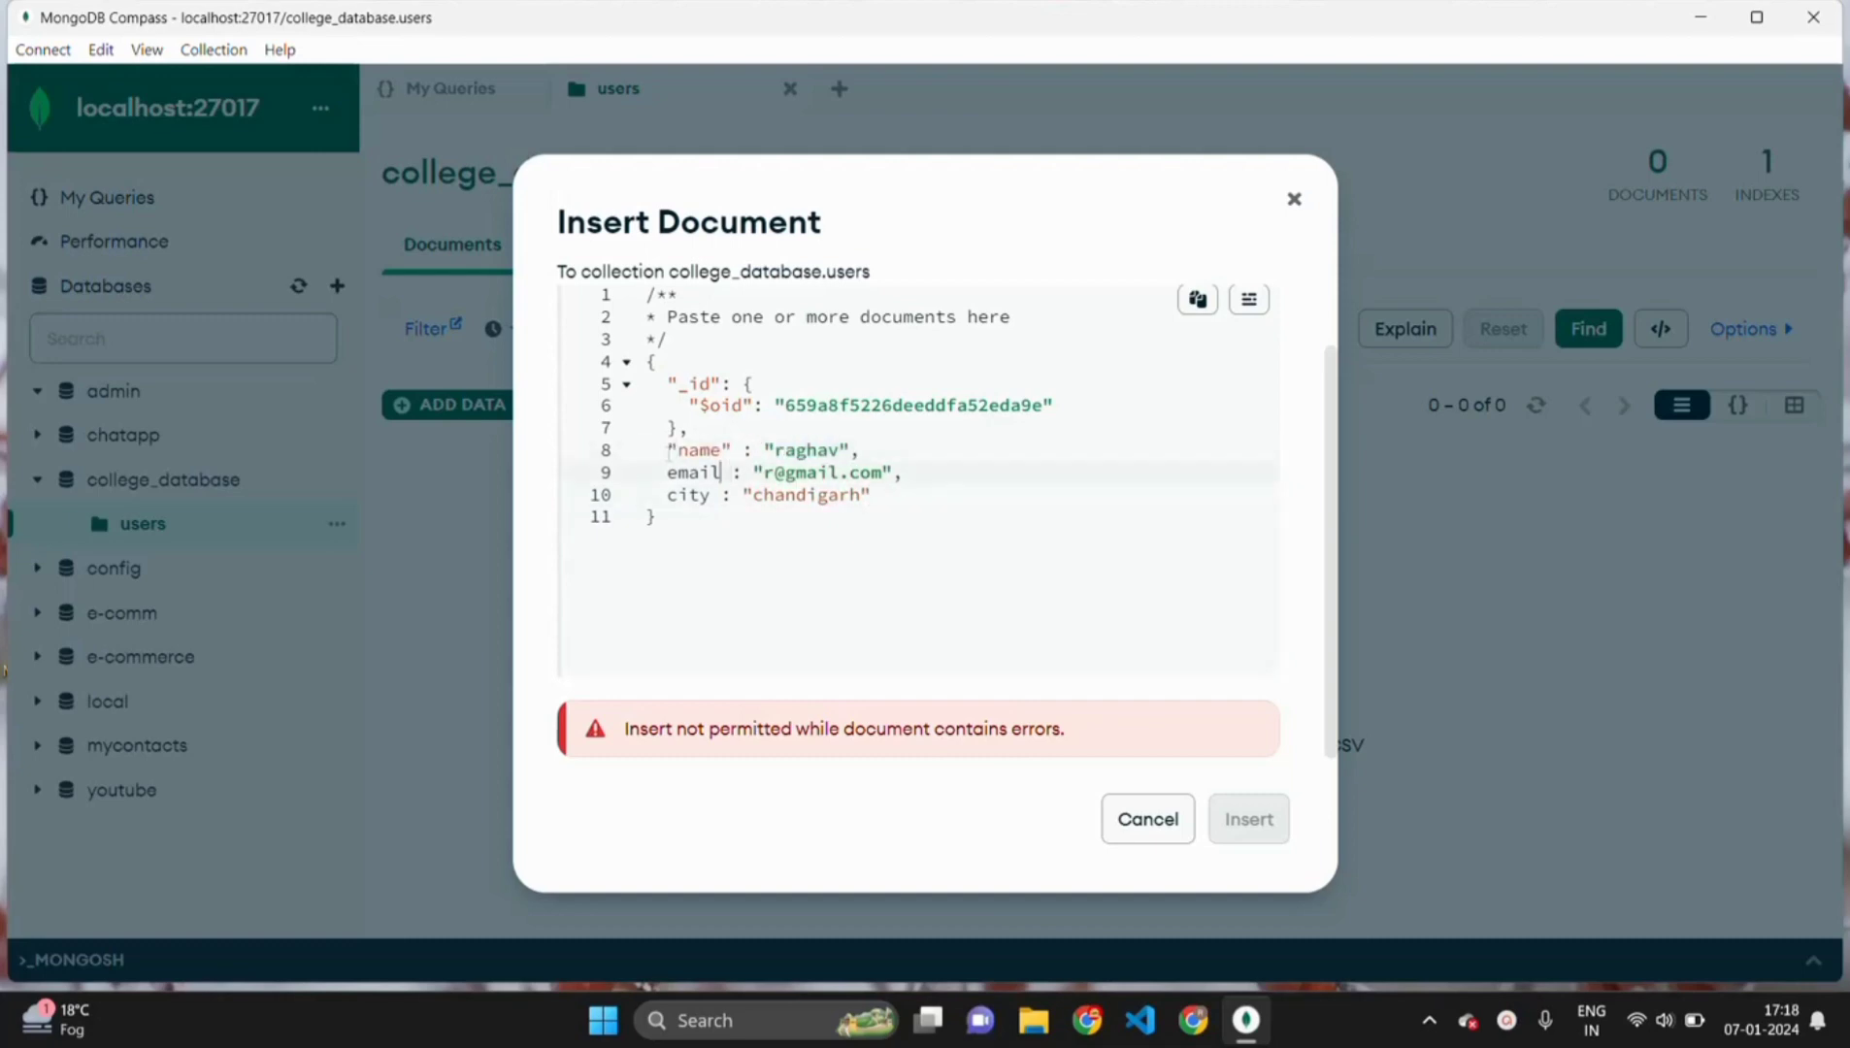
text(")
key(Left)
key(Left)
key(Left)
text(")
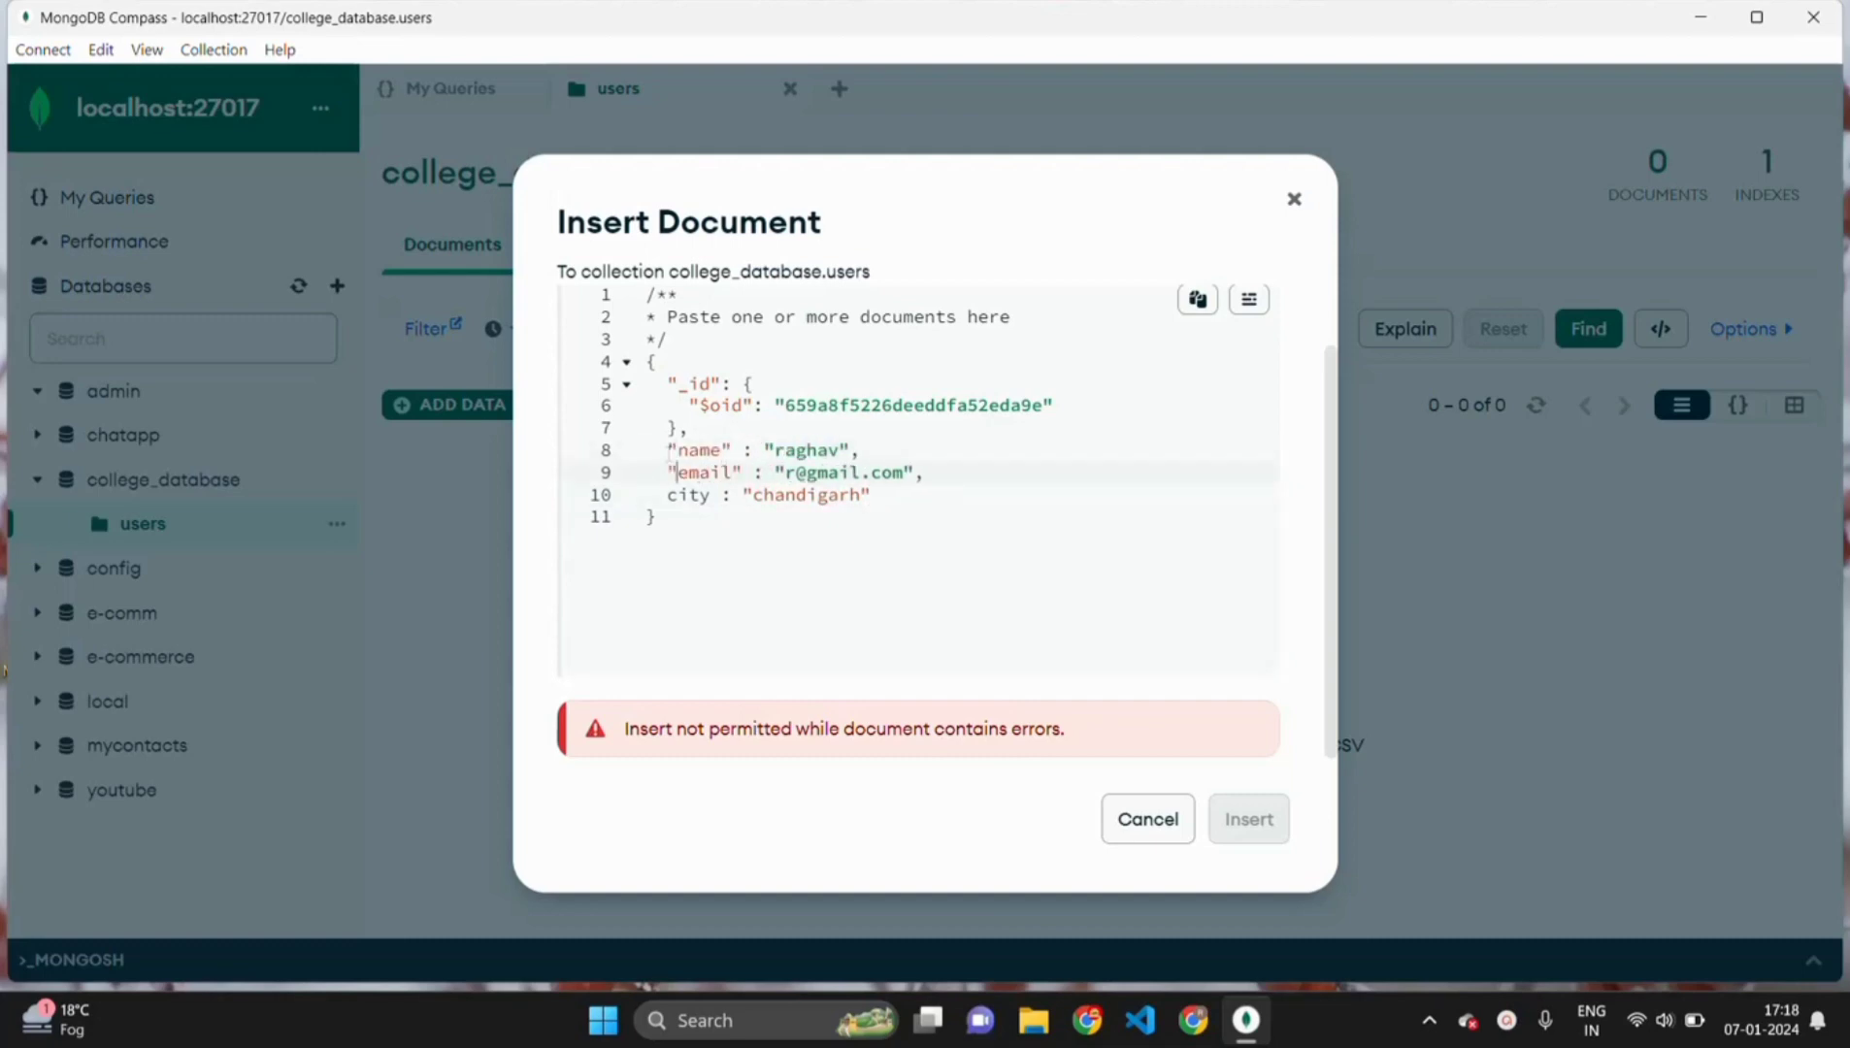
key(Down)
key(Left)
text(")
key(Right)
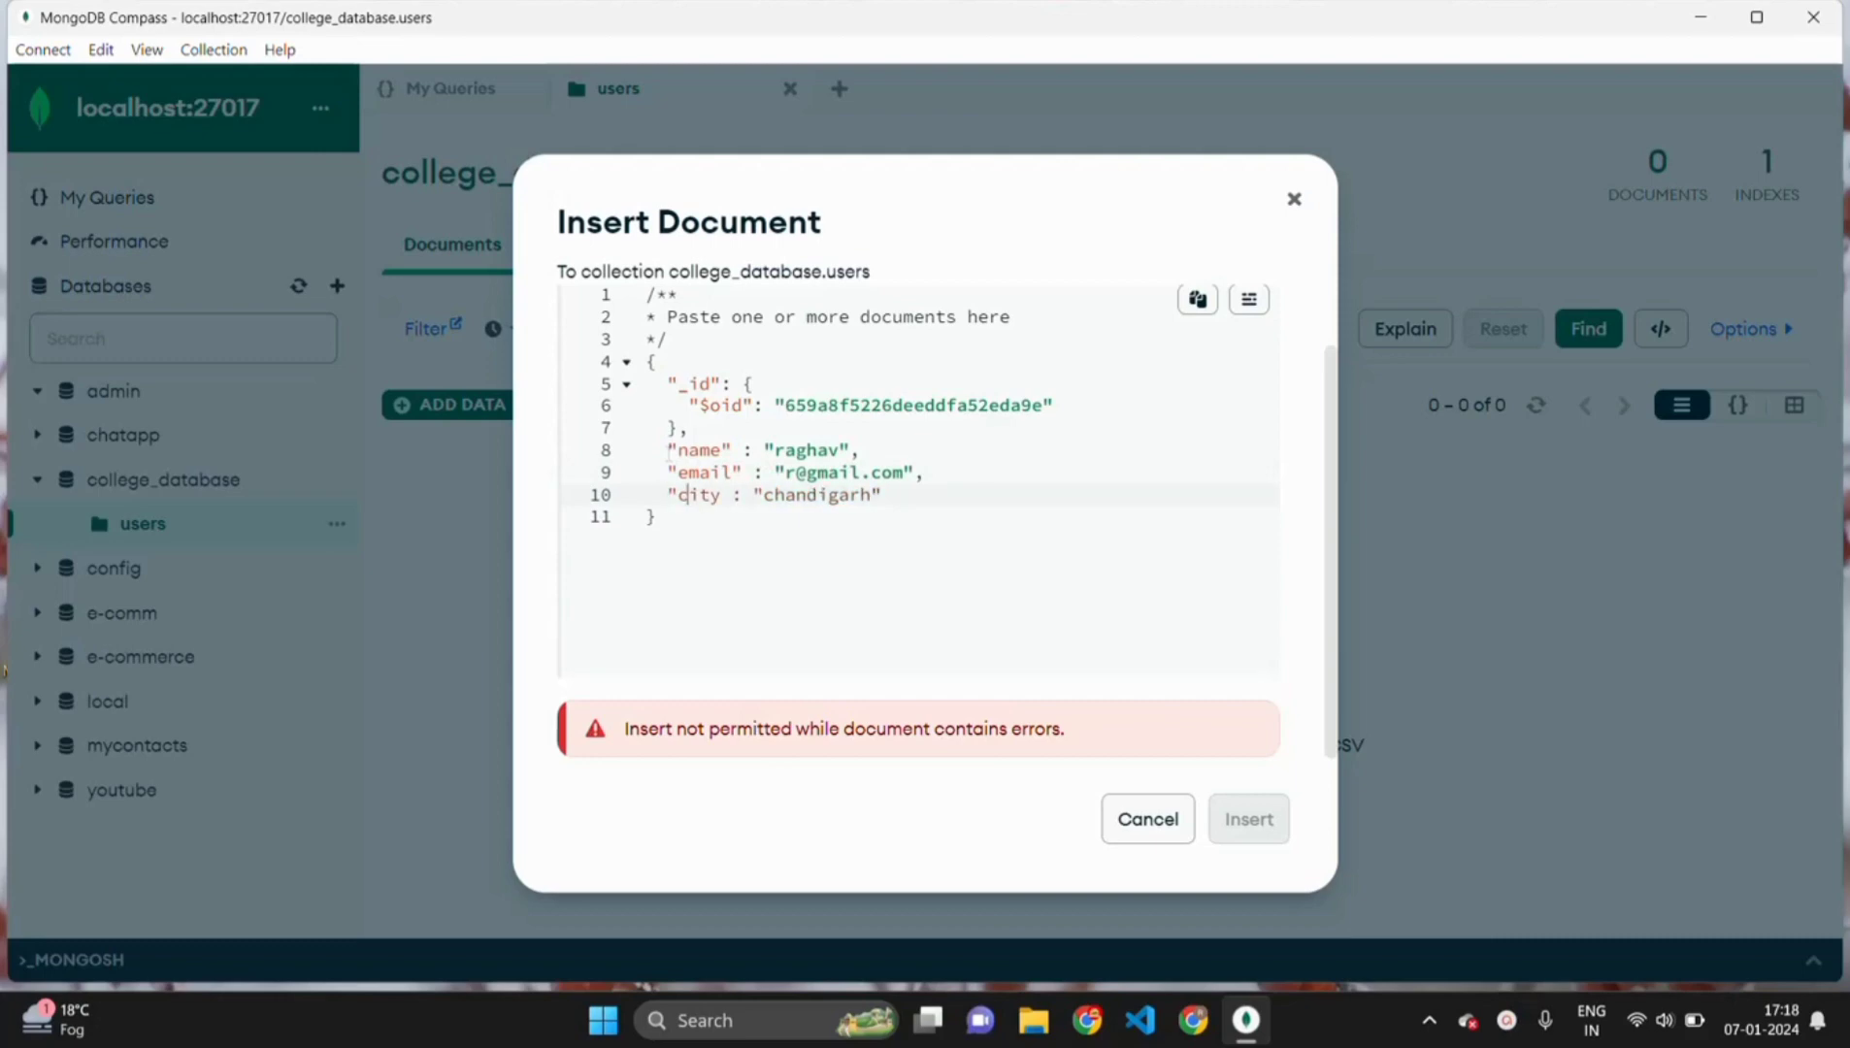
text(")
- Review the field lines and insert the document into users
click(990, 479)
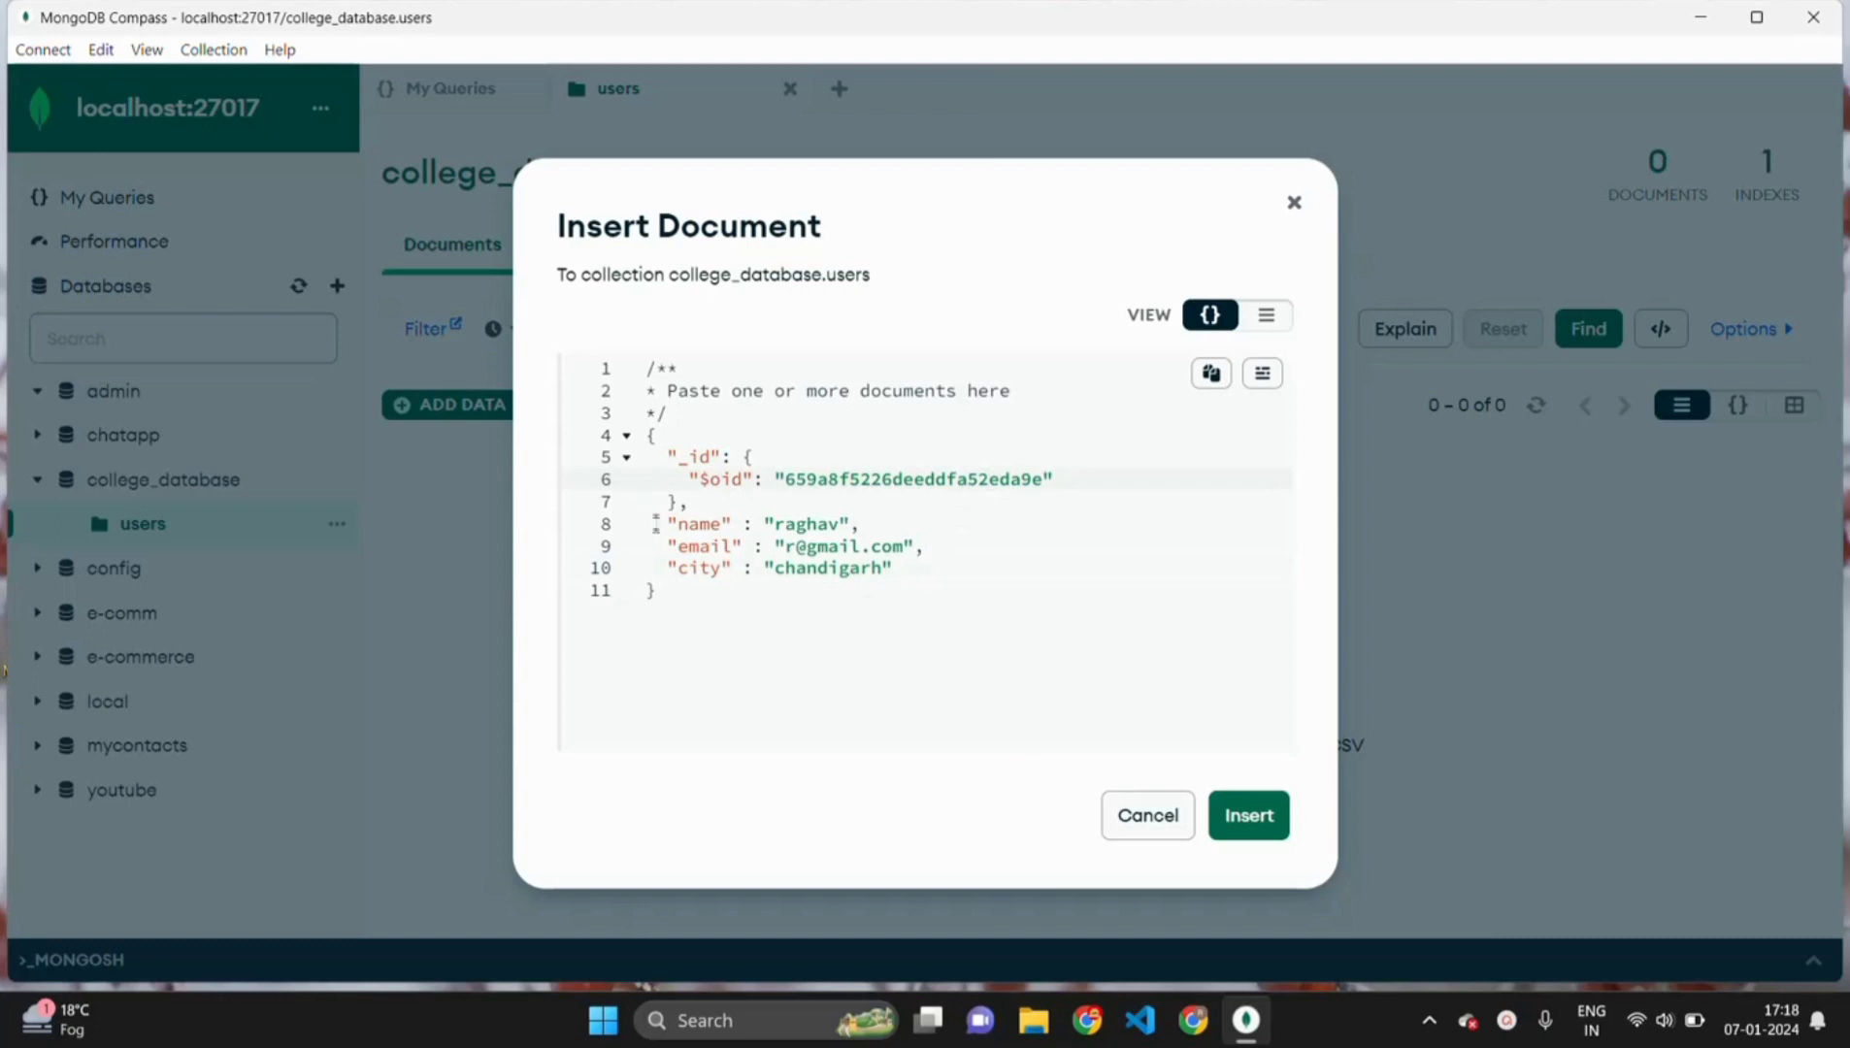
drag(656, 522, 893, 568)
click(913, 567)
click(1249, 820)
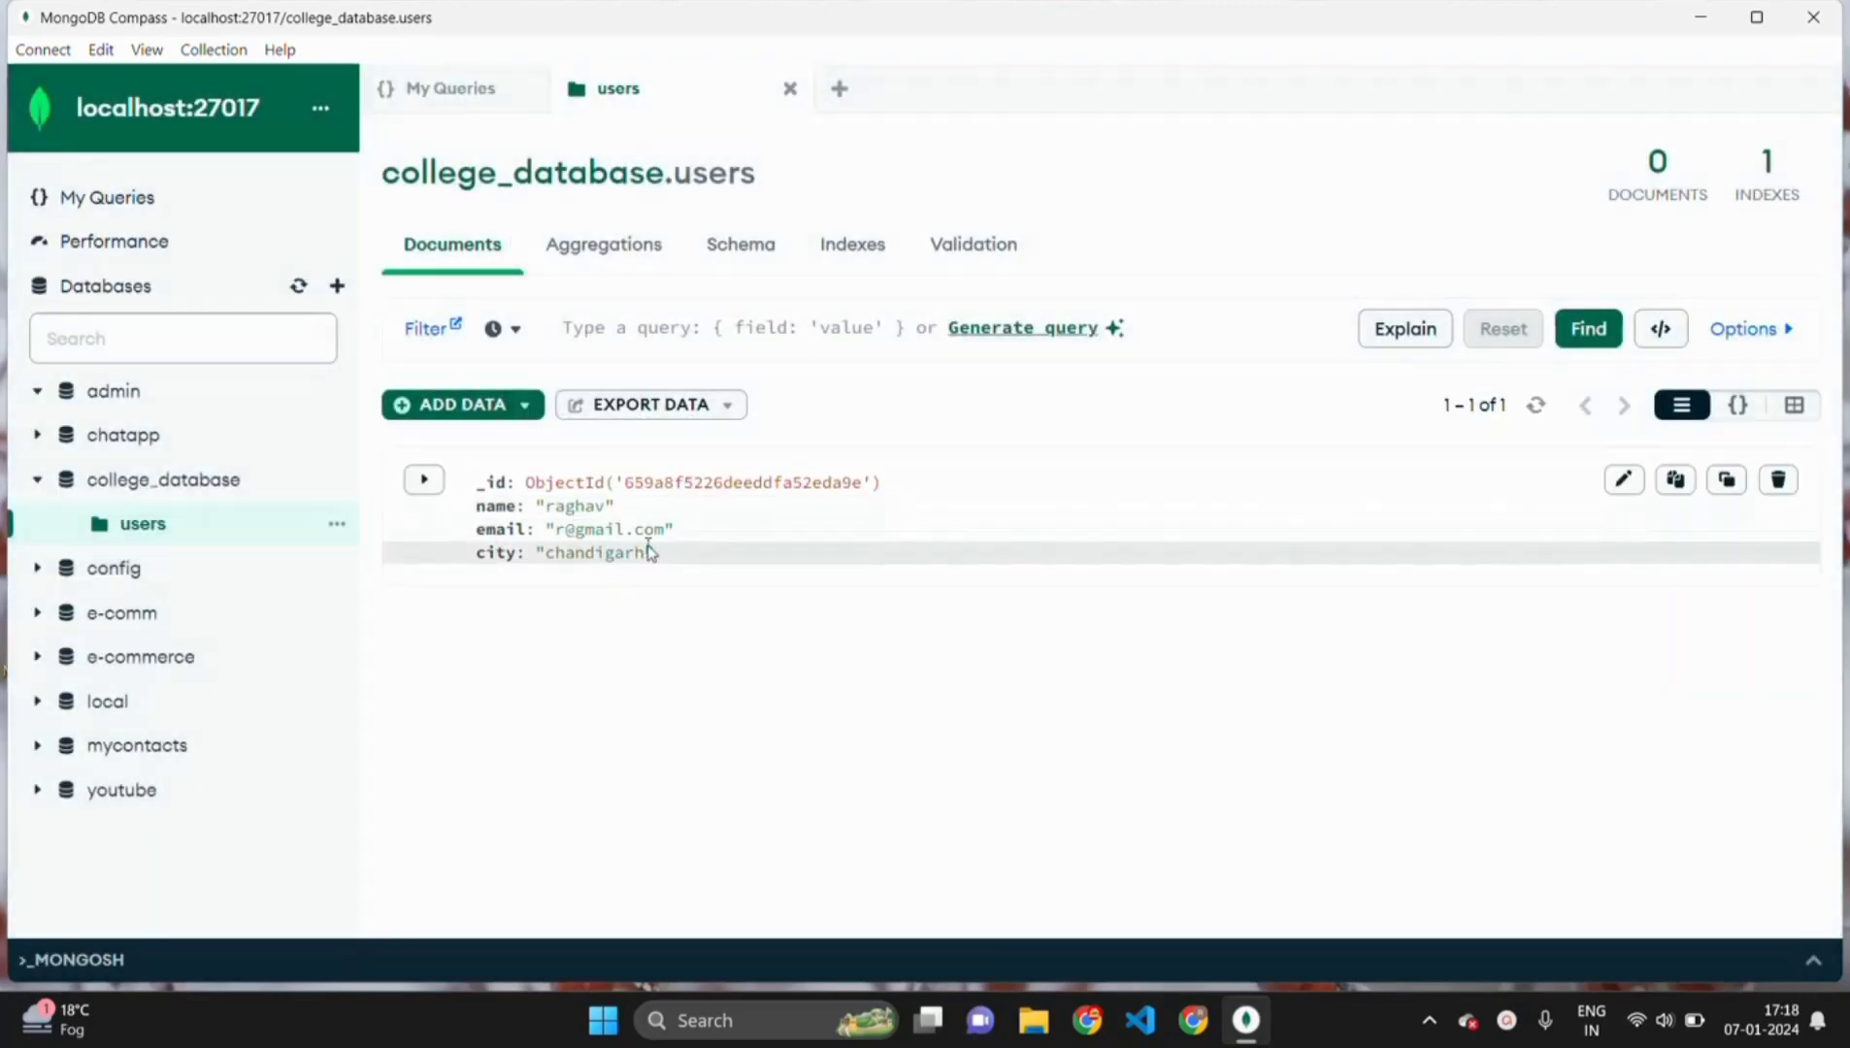
- Copy the first document into a new Insert Document editor, removing its duplicate _id block
click(1680, 482)
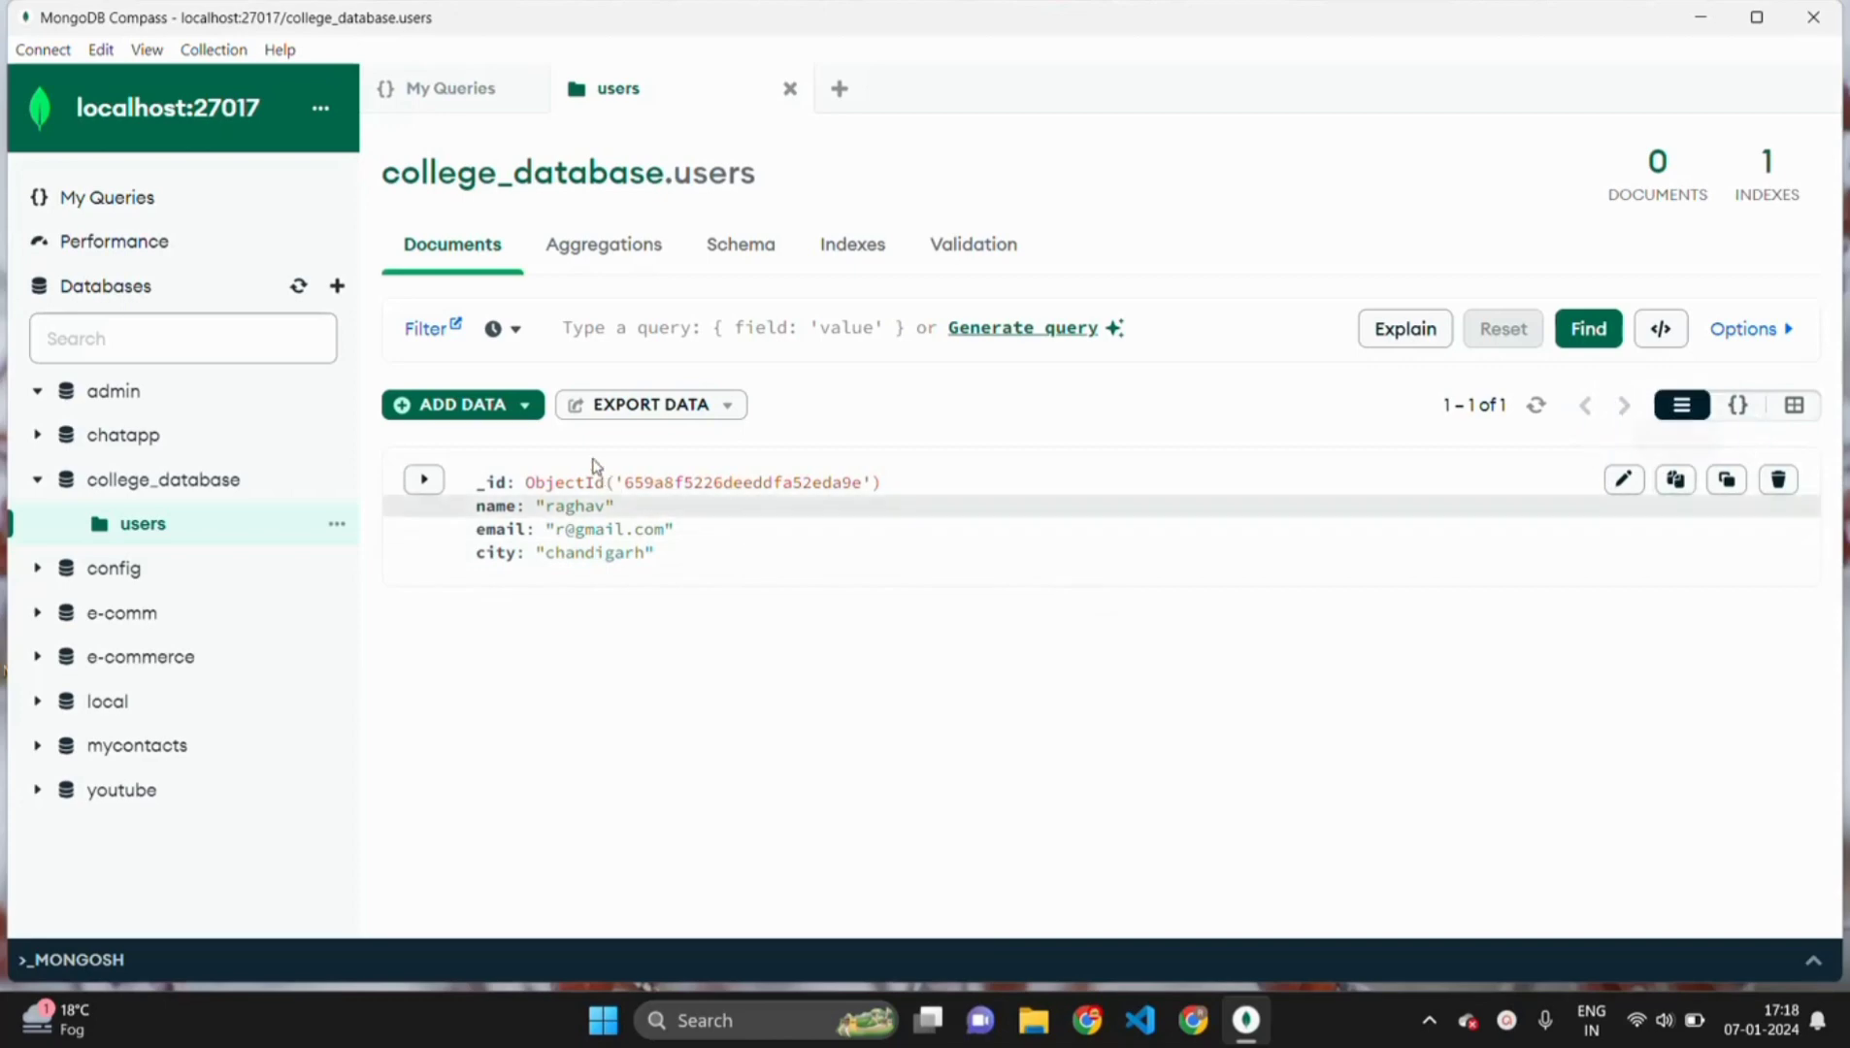
click(505, 405)
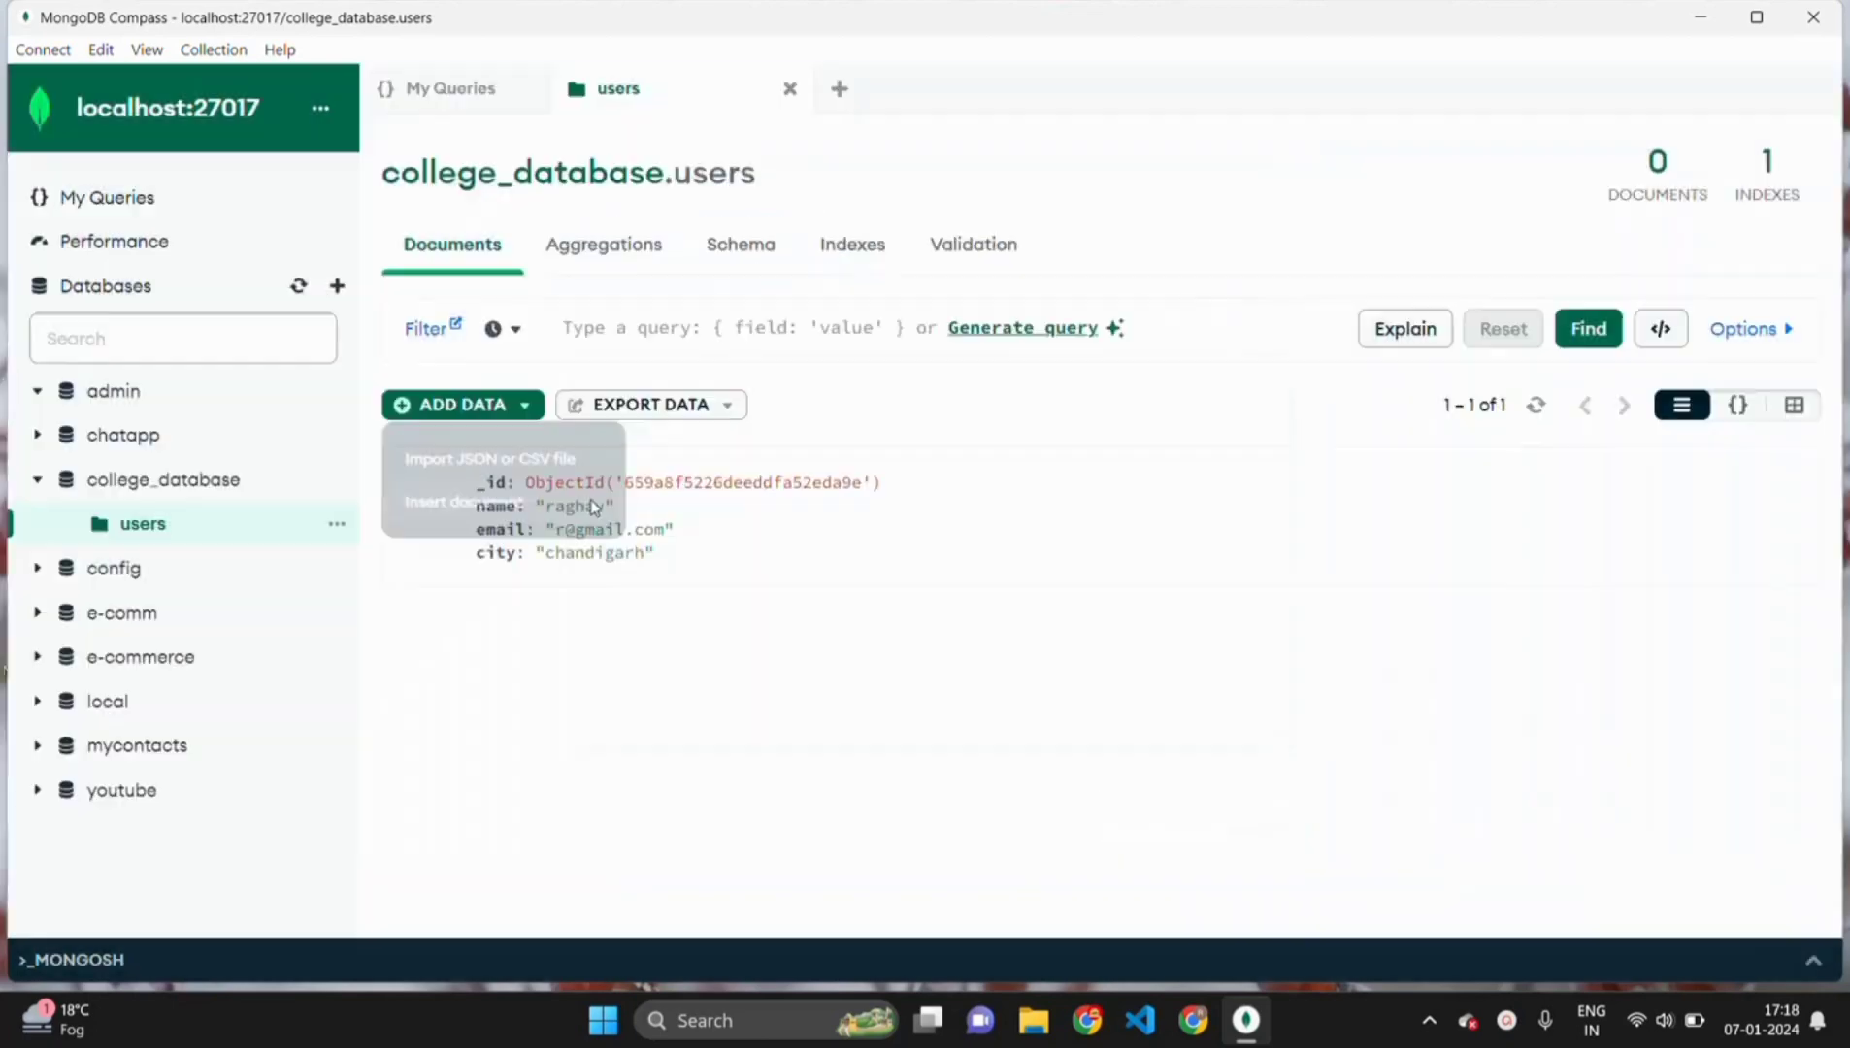
click(594, 505)
click(696, 508)
text(,)
key(Return)
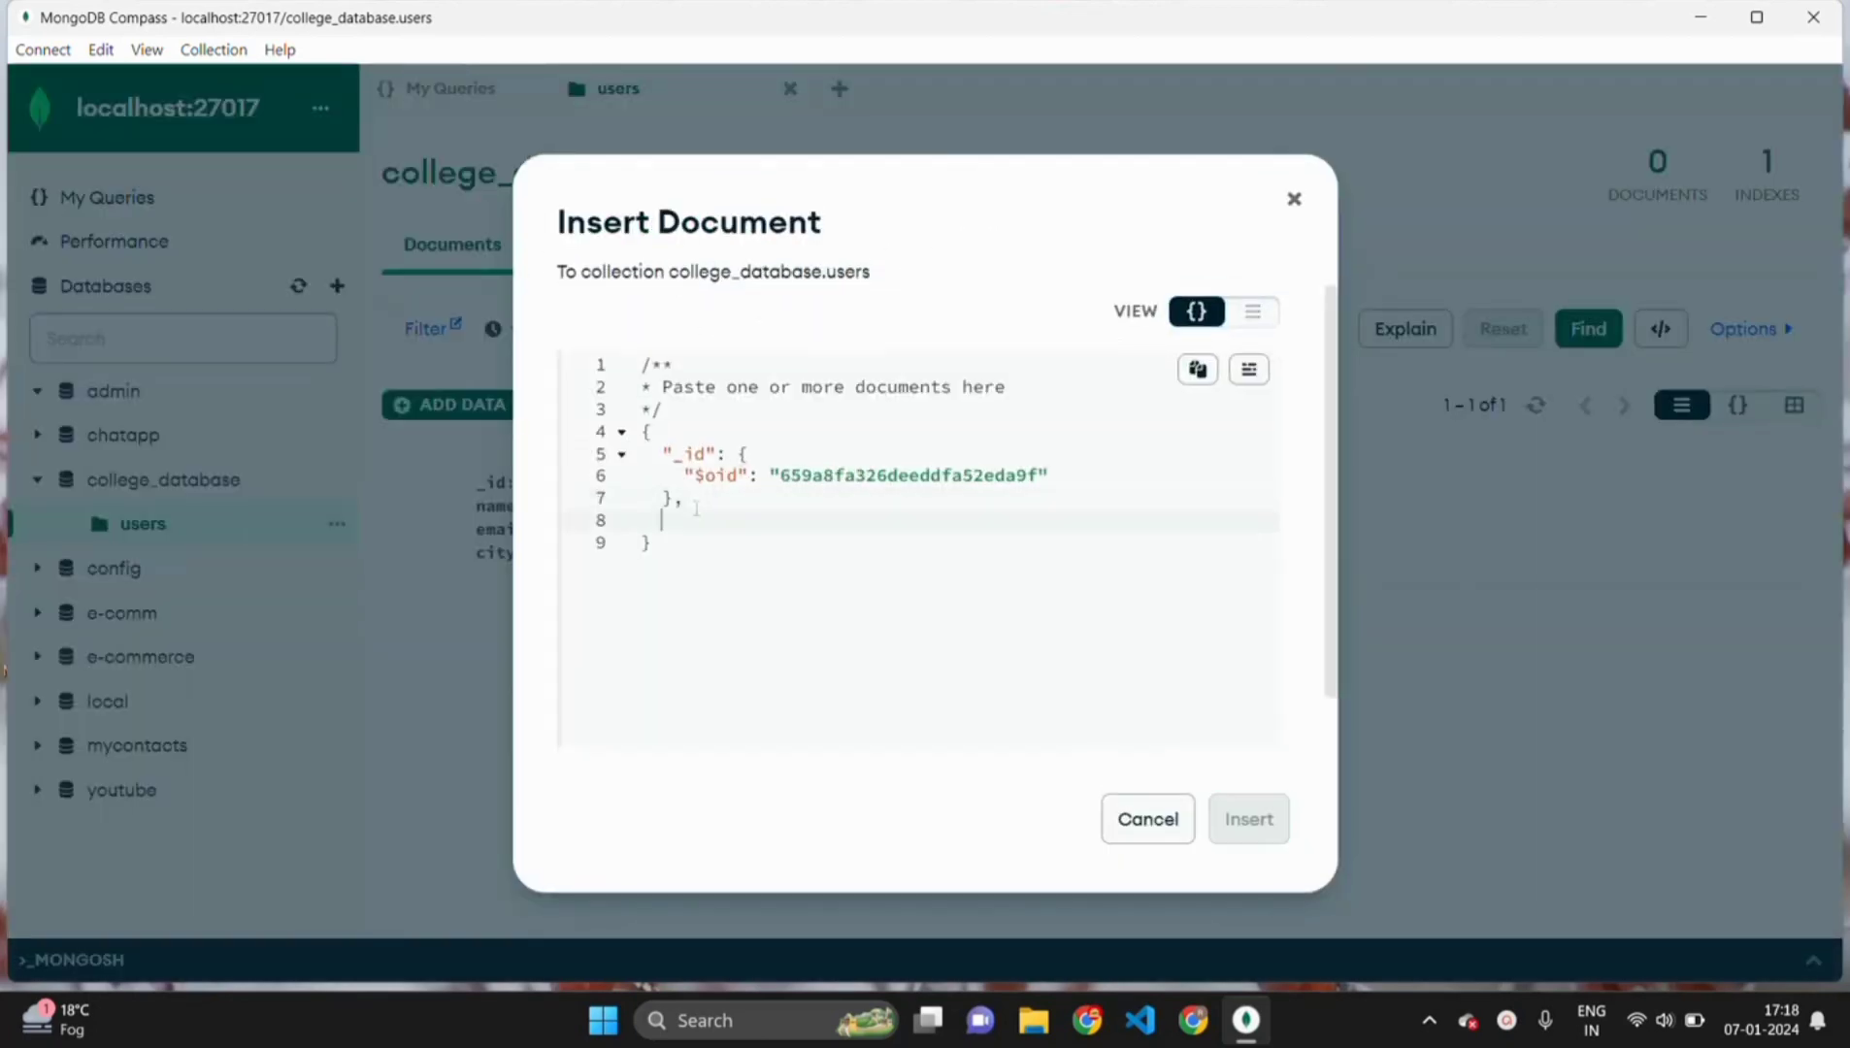
key(ctrl+v)
click(699, 543)
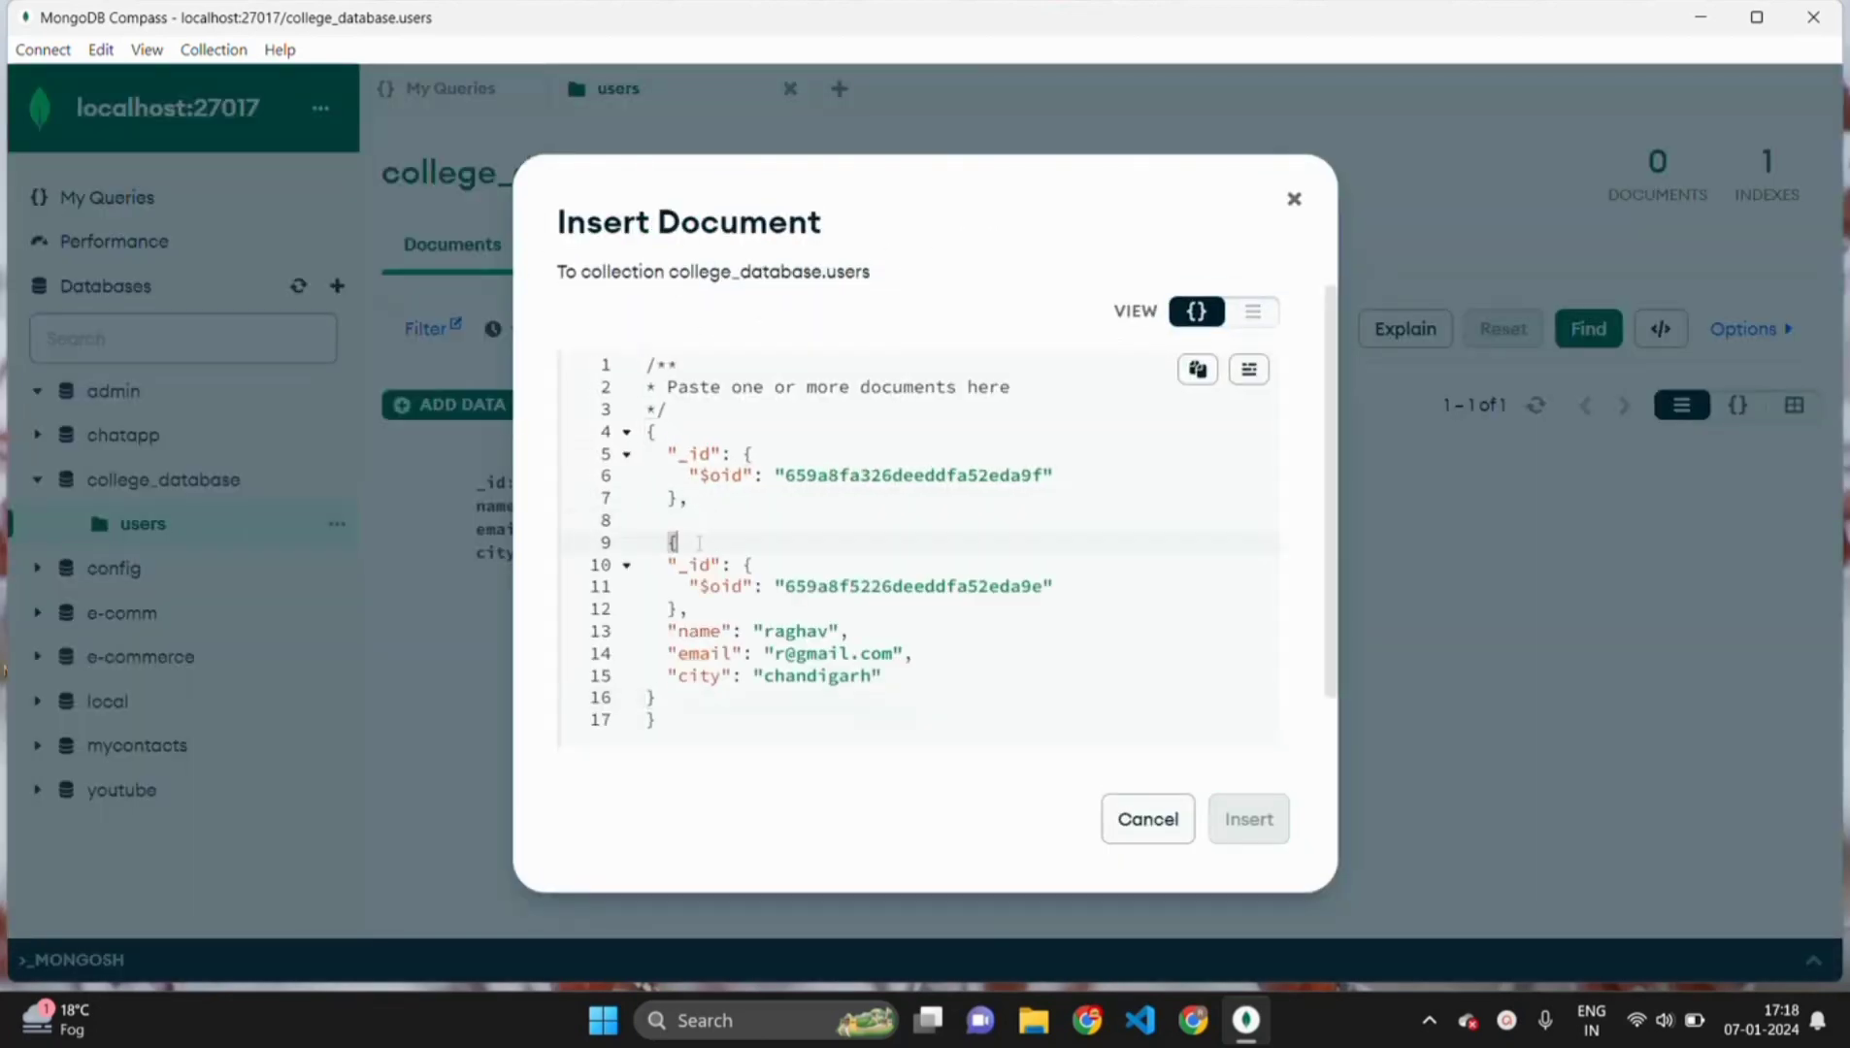
drag(689, 608, 660, 542)
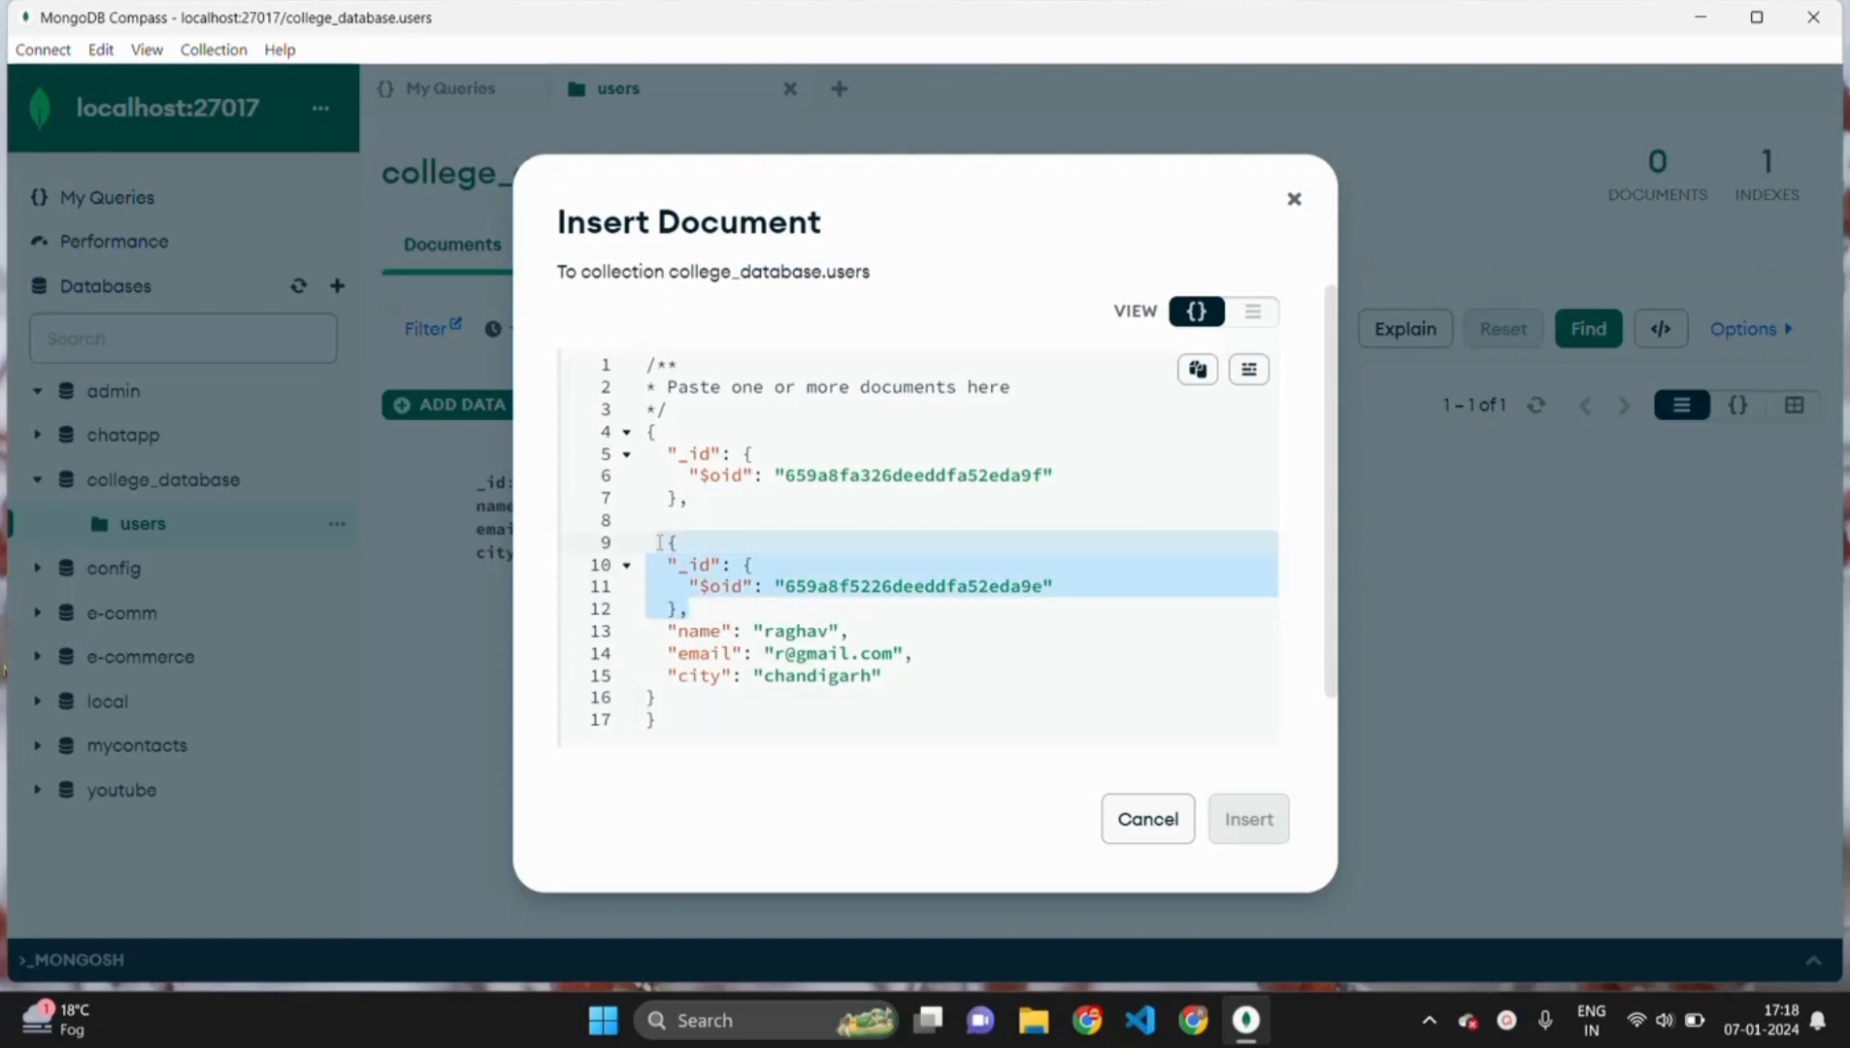
key(BackSpace)
key(BackSpace)
key(BackSpace)
key(BackSpace)
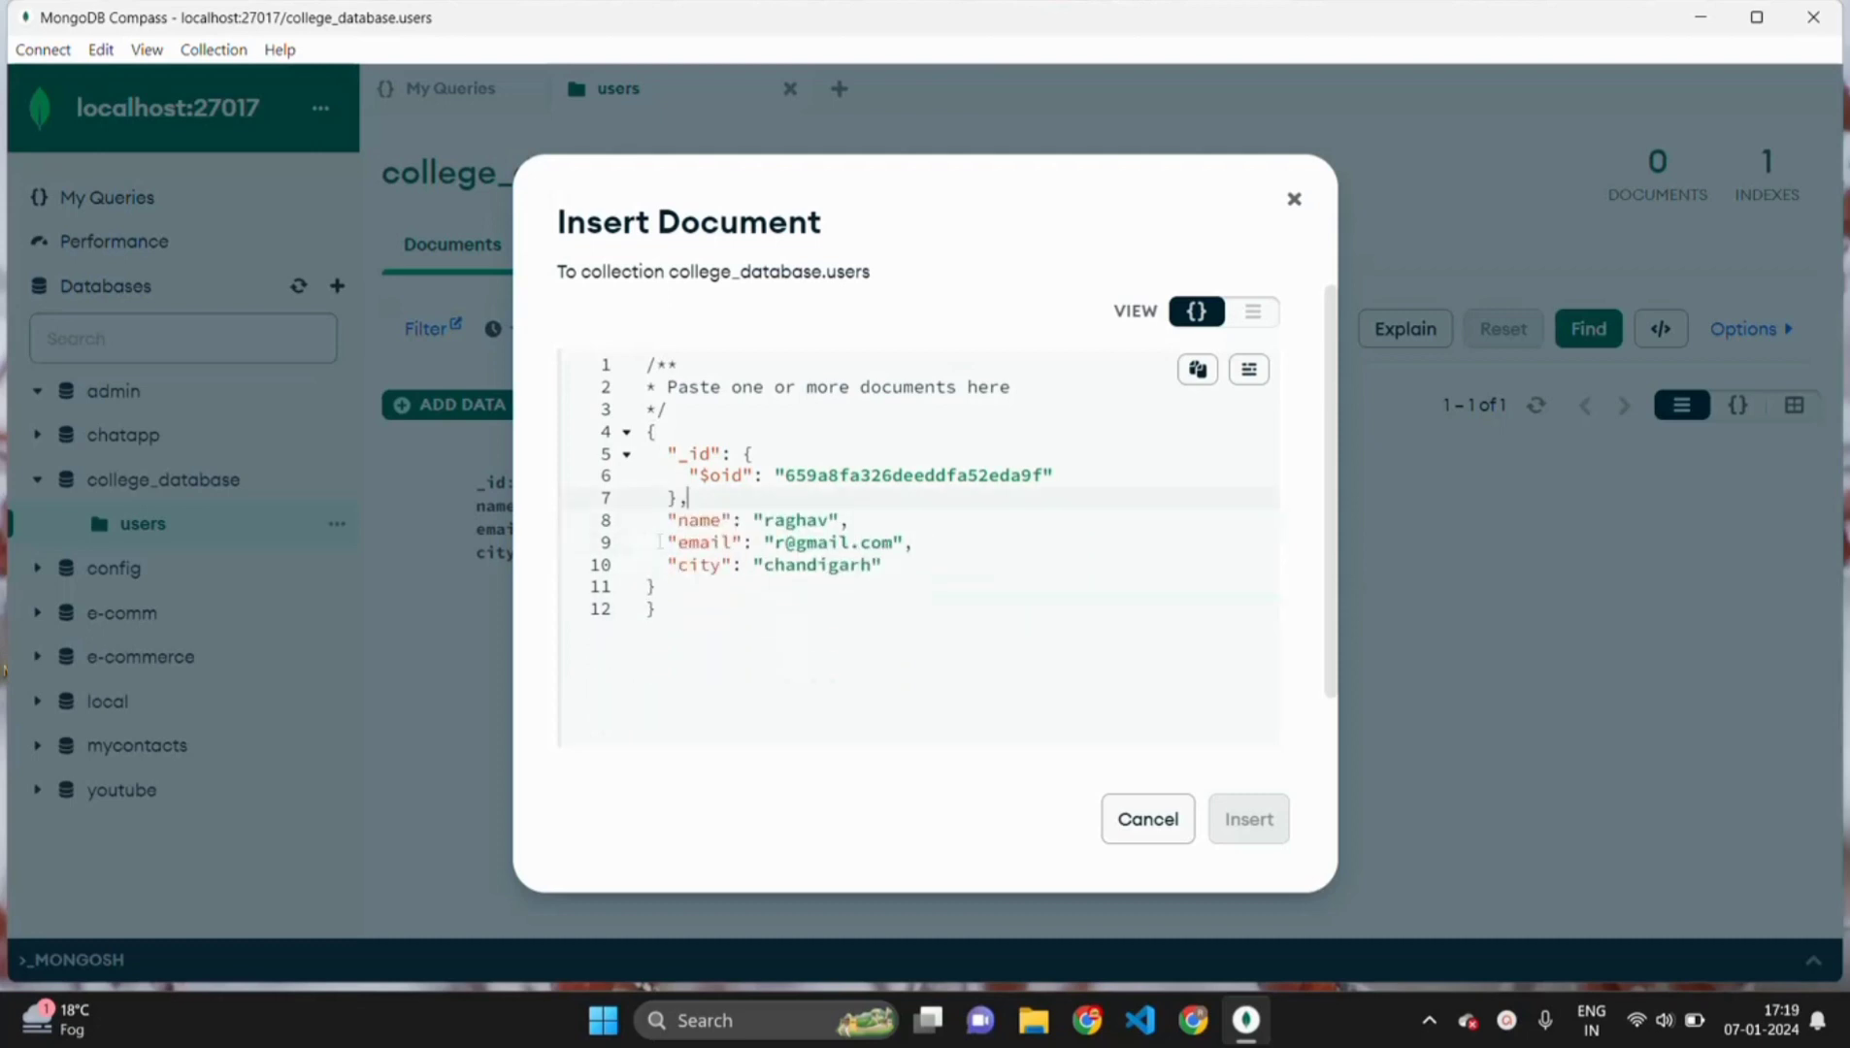
click(660, 590)
key(BackSpace)
key(BackSpace)
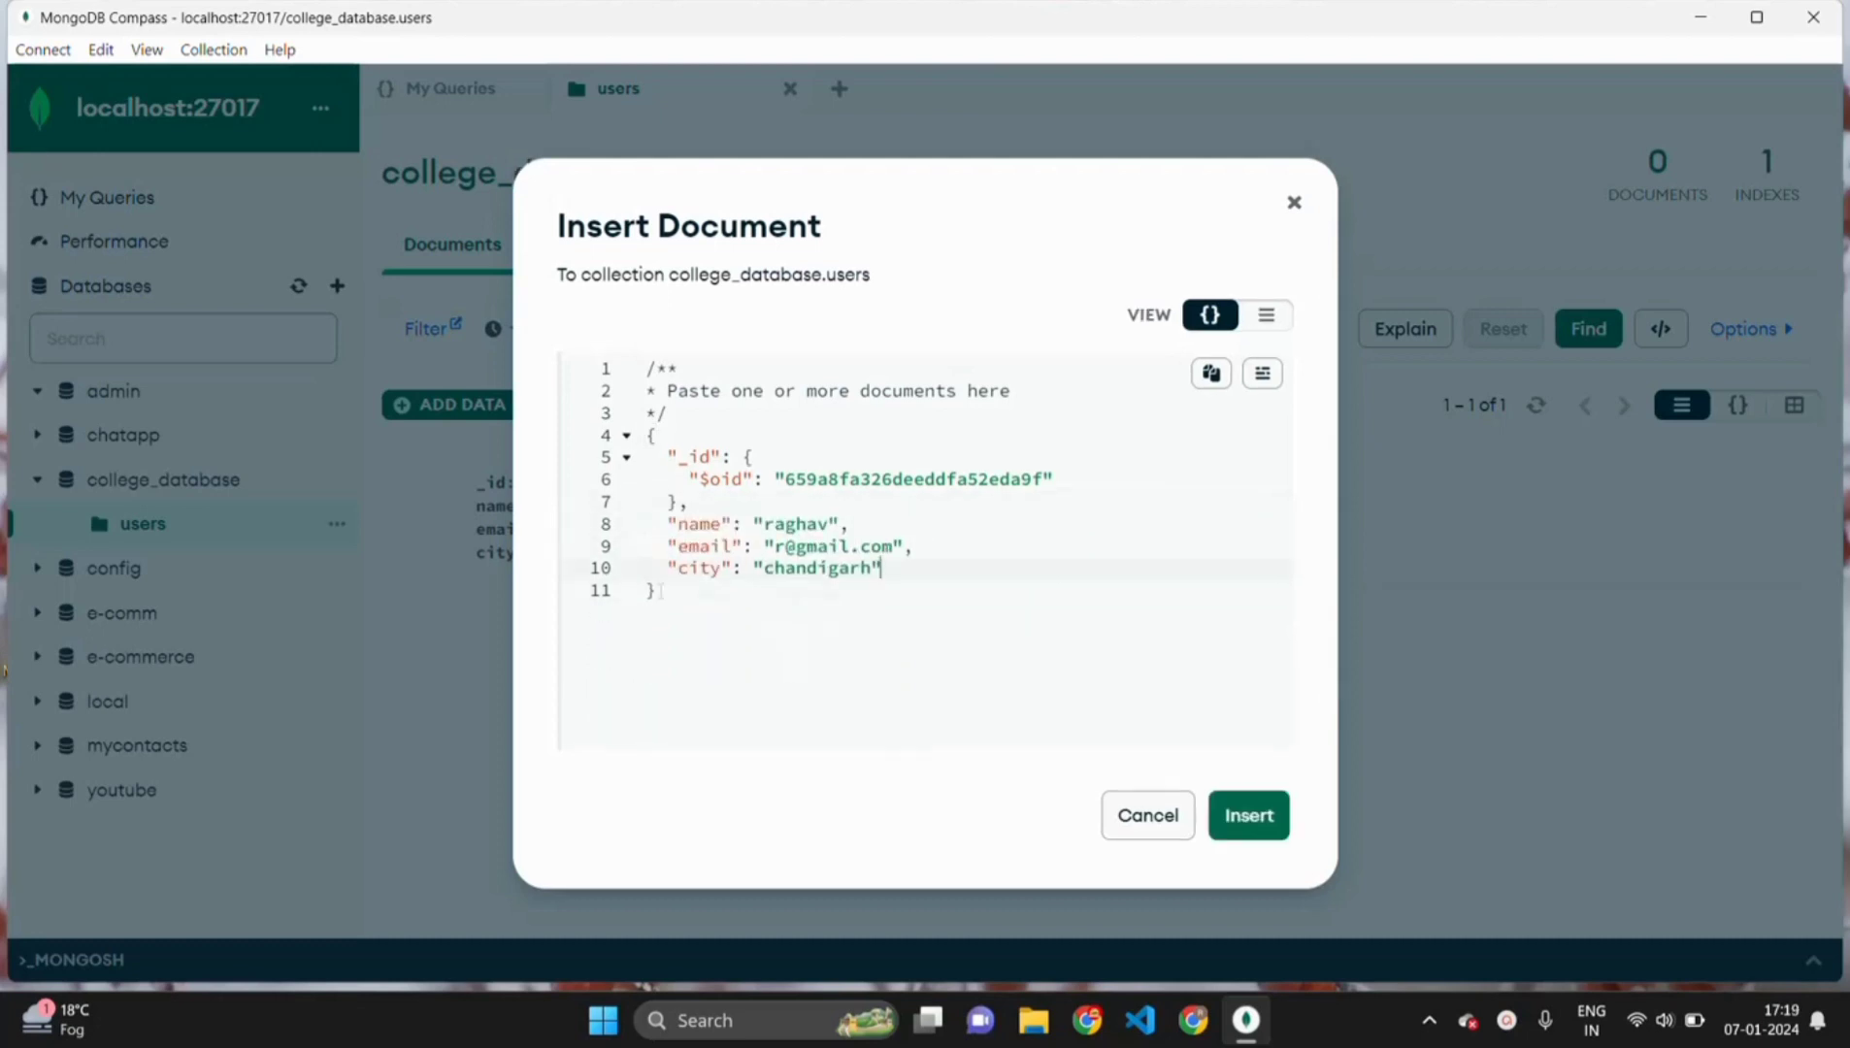
- Change the name and e-mail values, set city to delhi, and insert the document
double_click(794, 521)
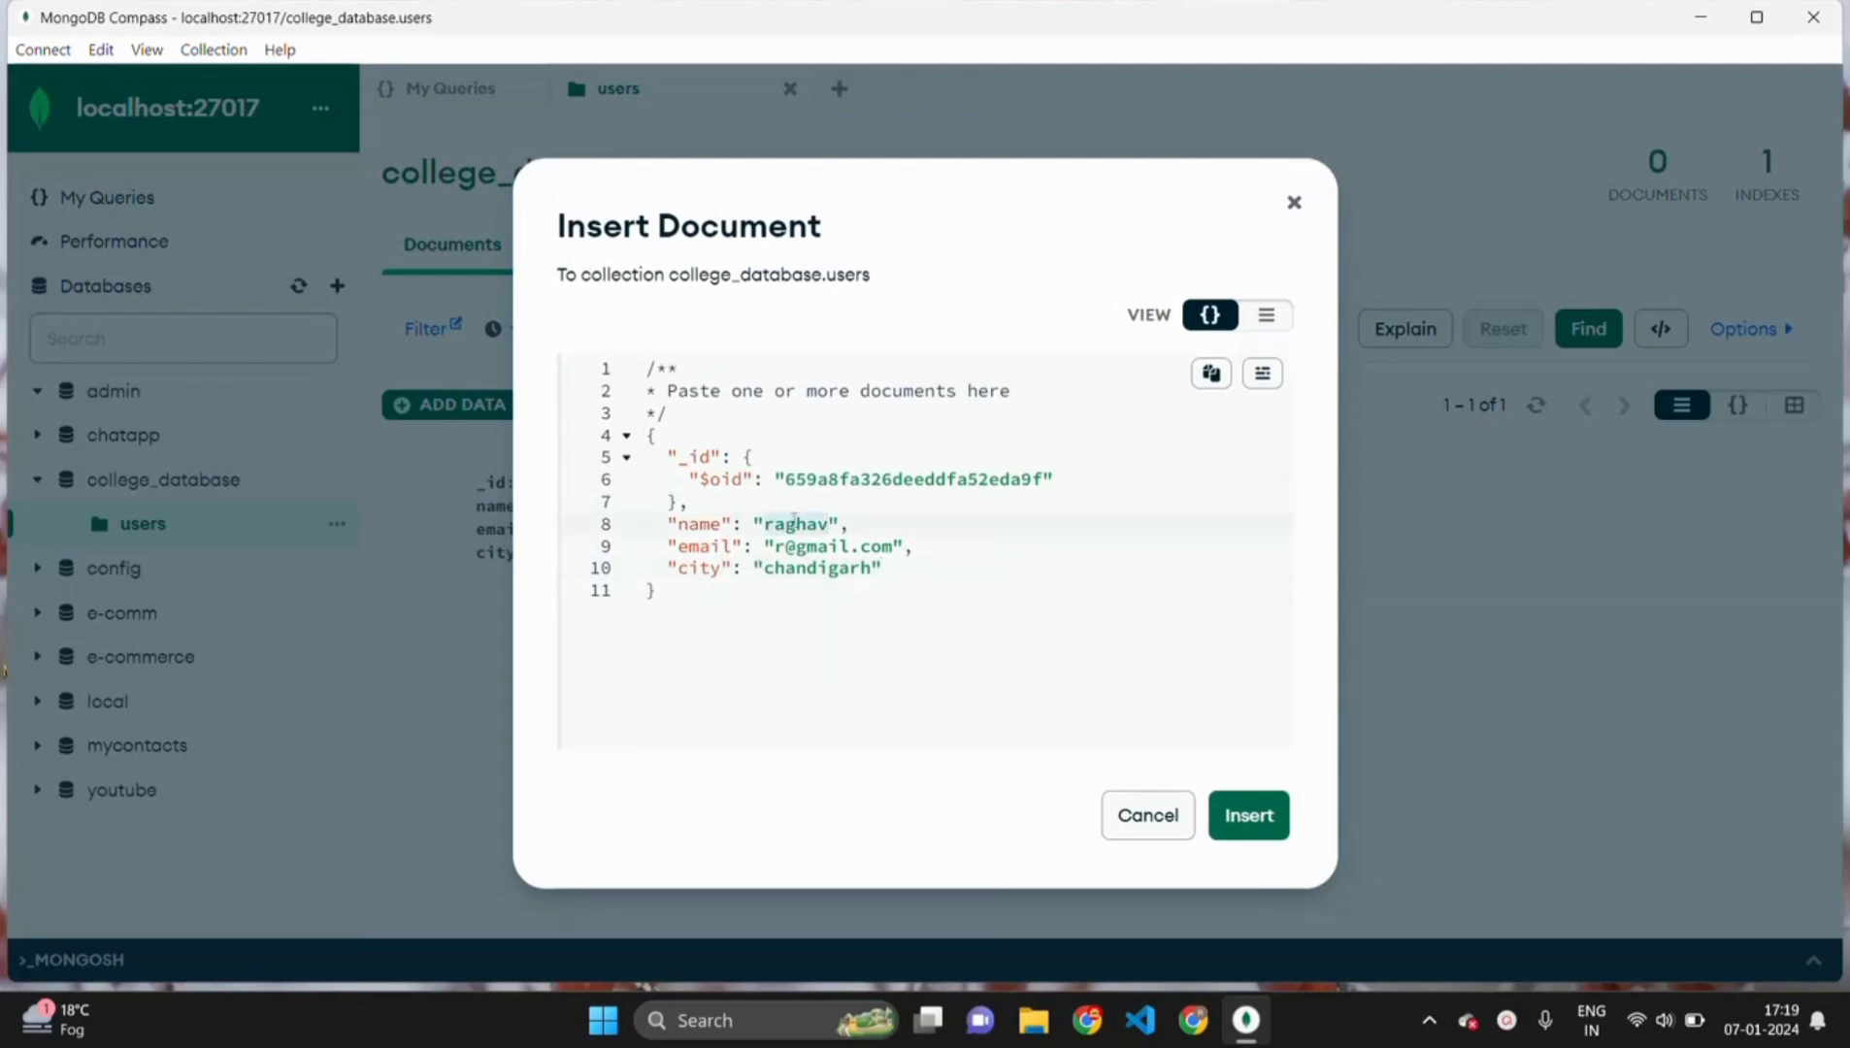
text(gourav)
click(782, 546)
key(BackSpace)
text(g)
key(BackSpace)
key(BackSpace)
key(BackSpace)
key(BackSpace)
key(BackSpace)
key(BackSpace)
key(BackSpace)
key(BackSpace)
key(BackSpace)
key(BackSpace)
text(delhi)
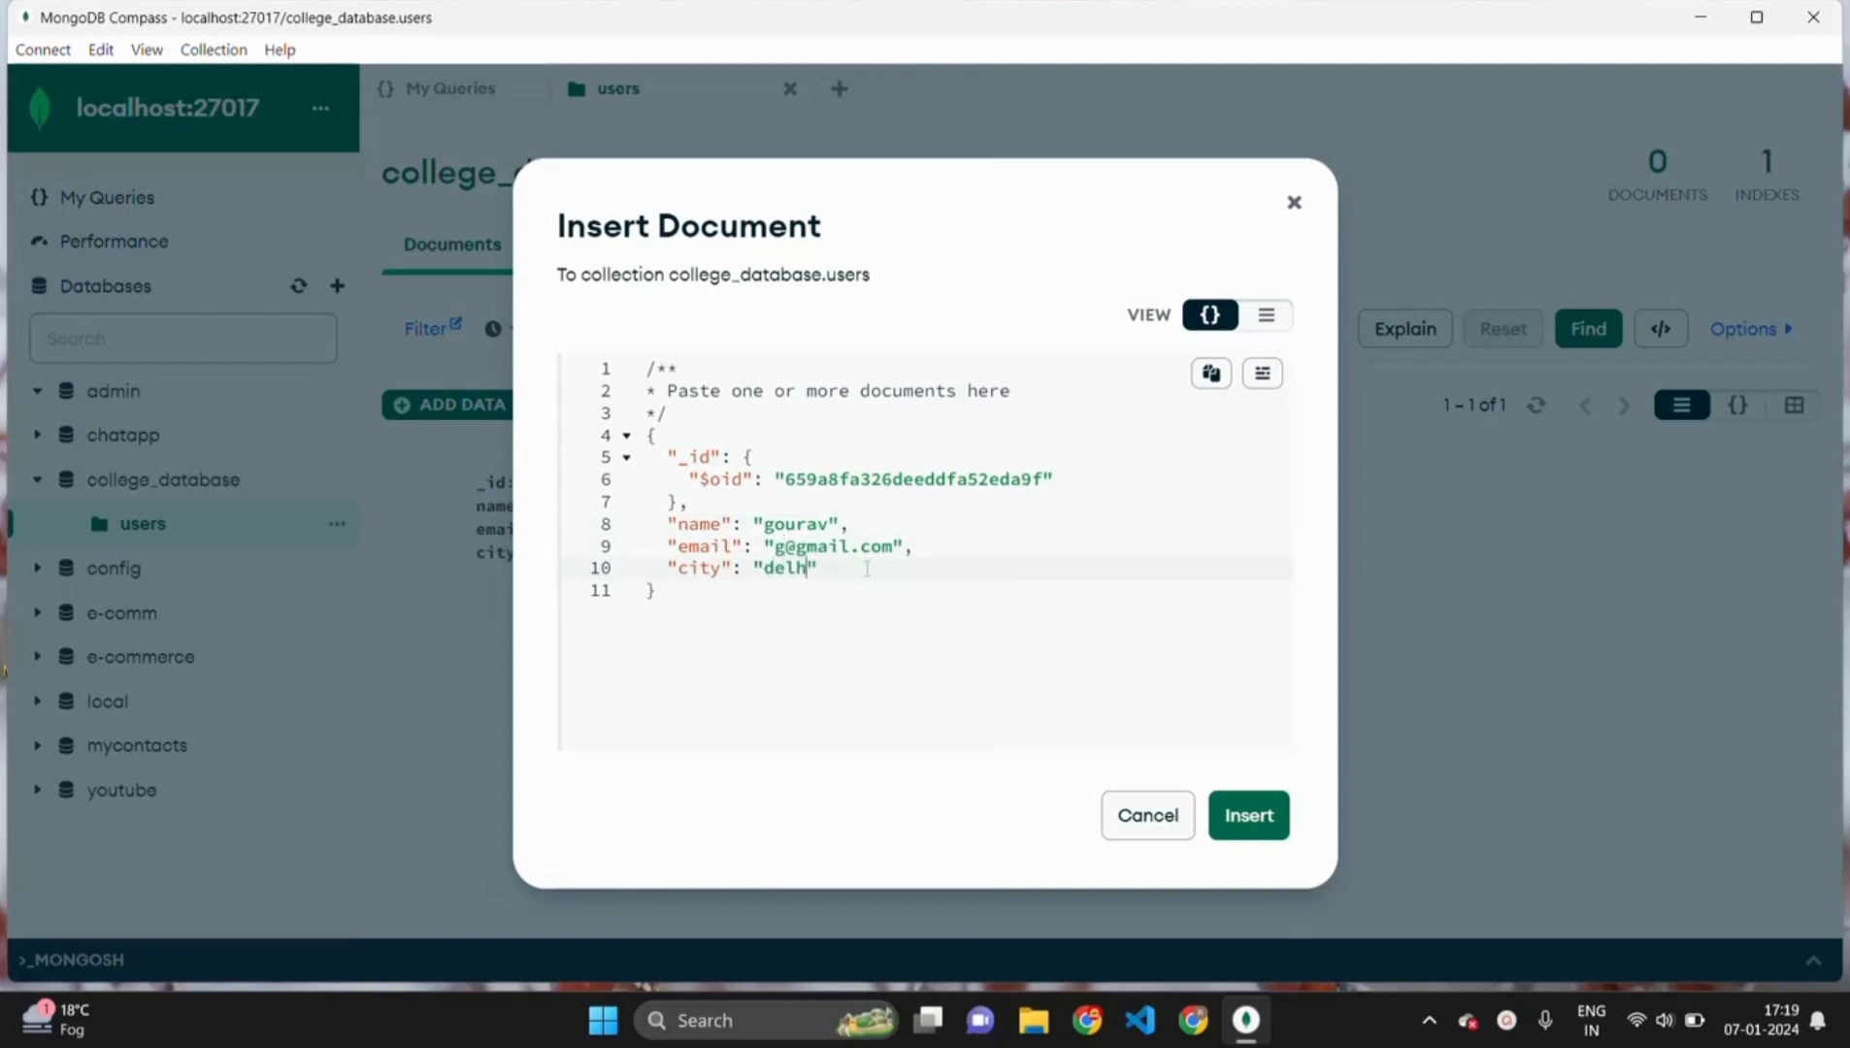
click(1258, 814)
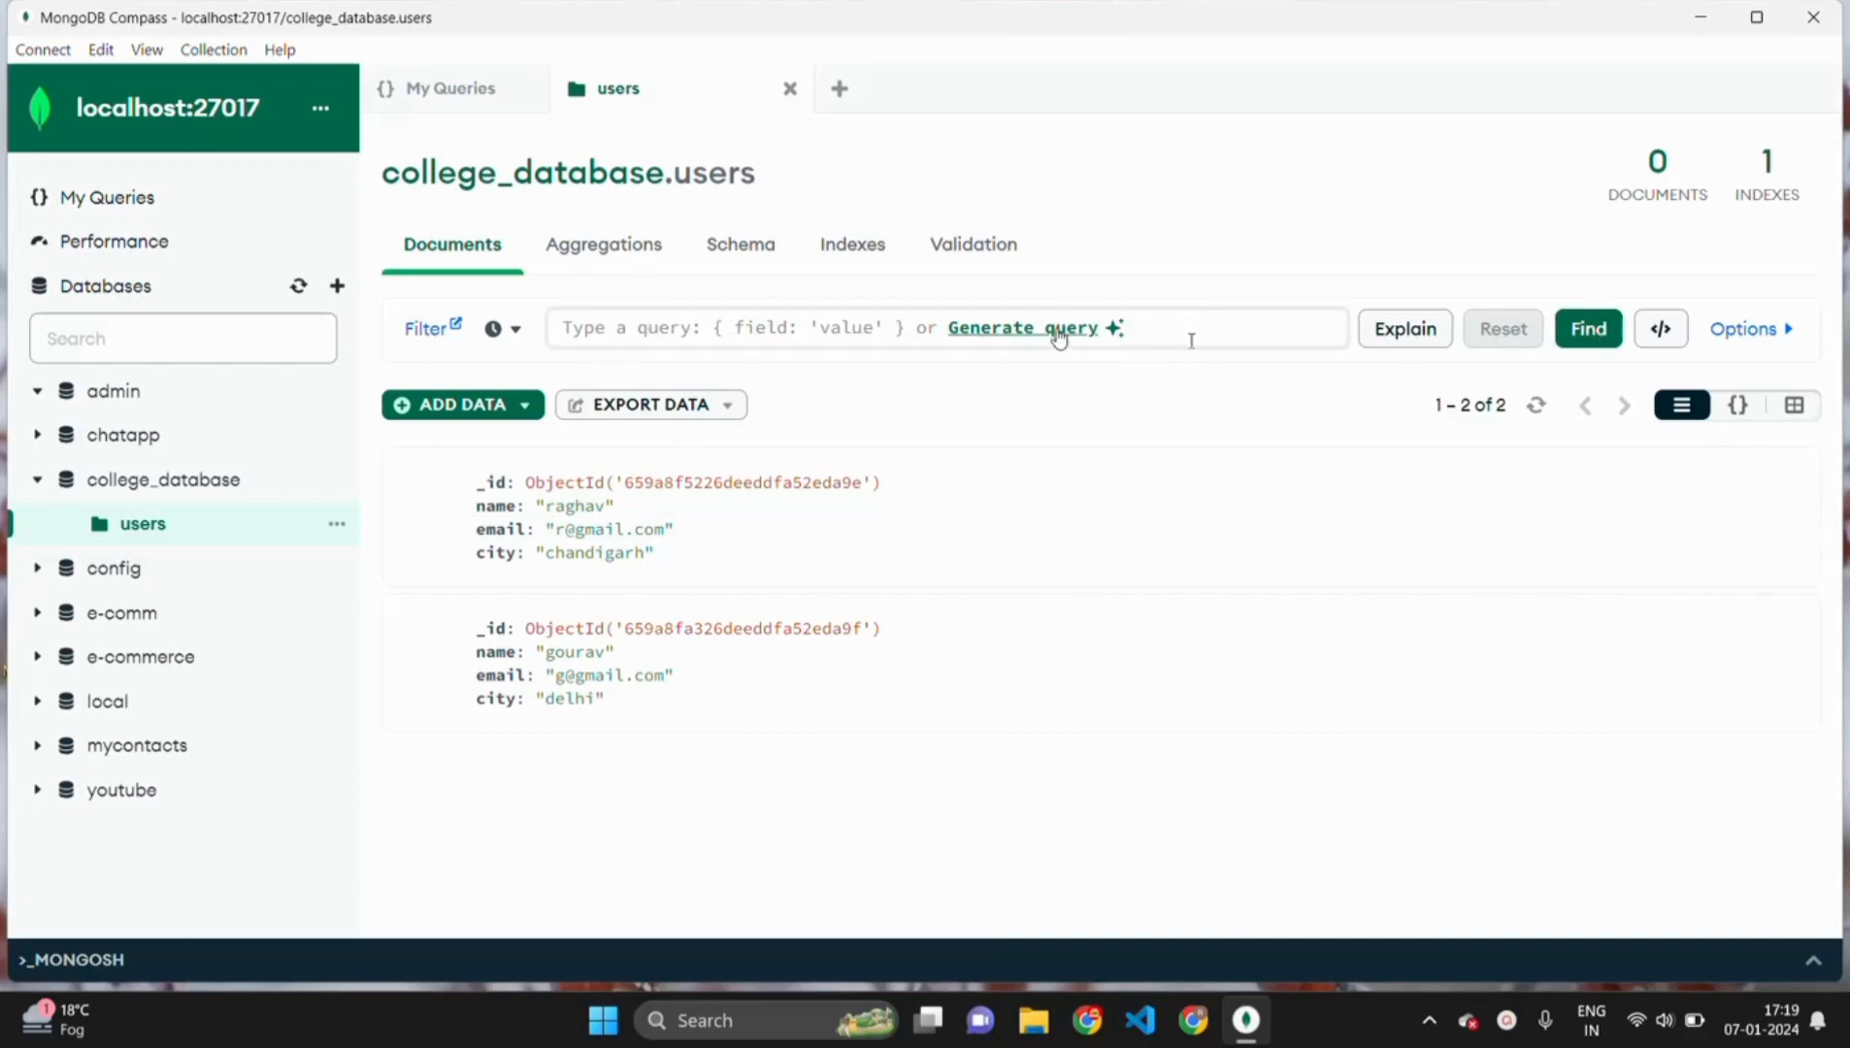
- Filter users on the email field with the first user's address, then dismiss the insights tip
click(826, 337)
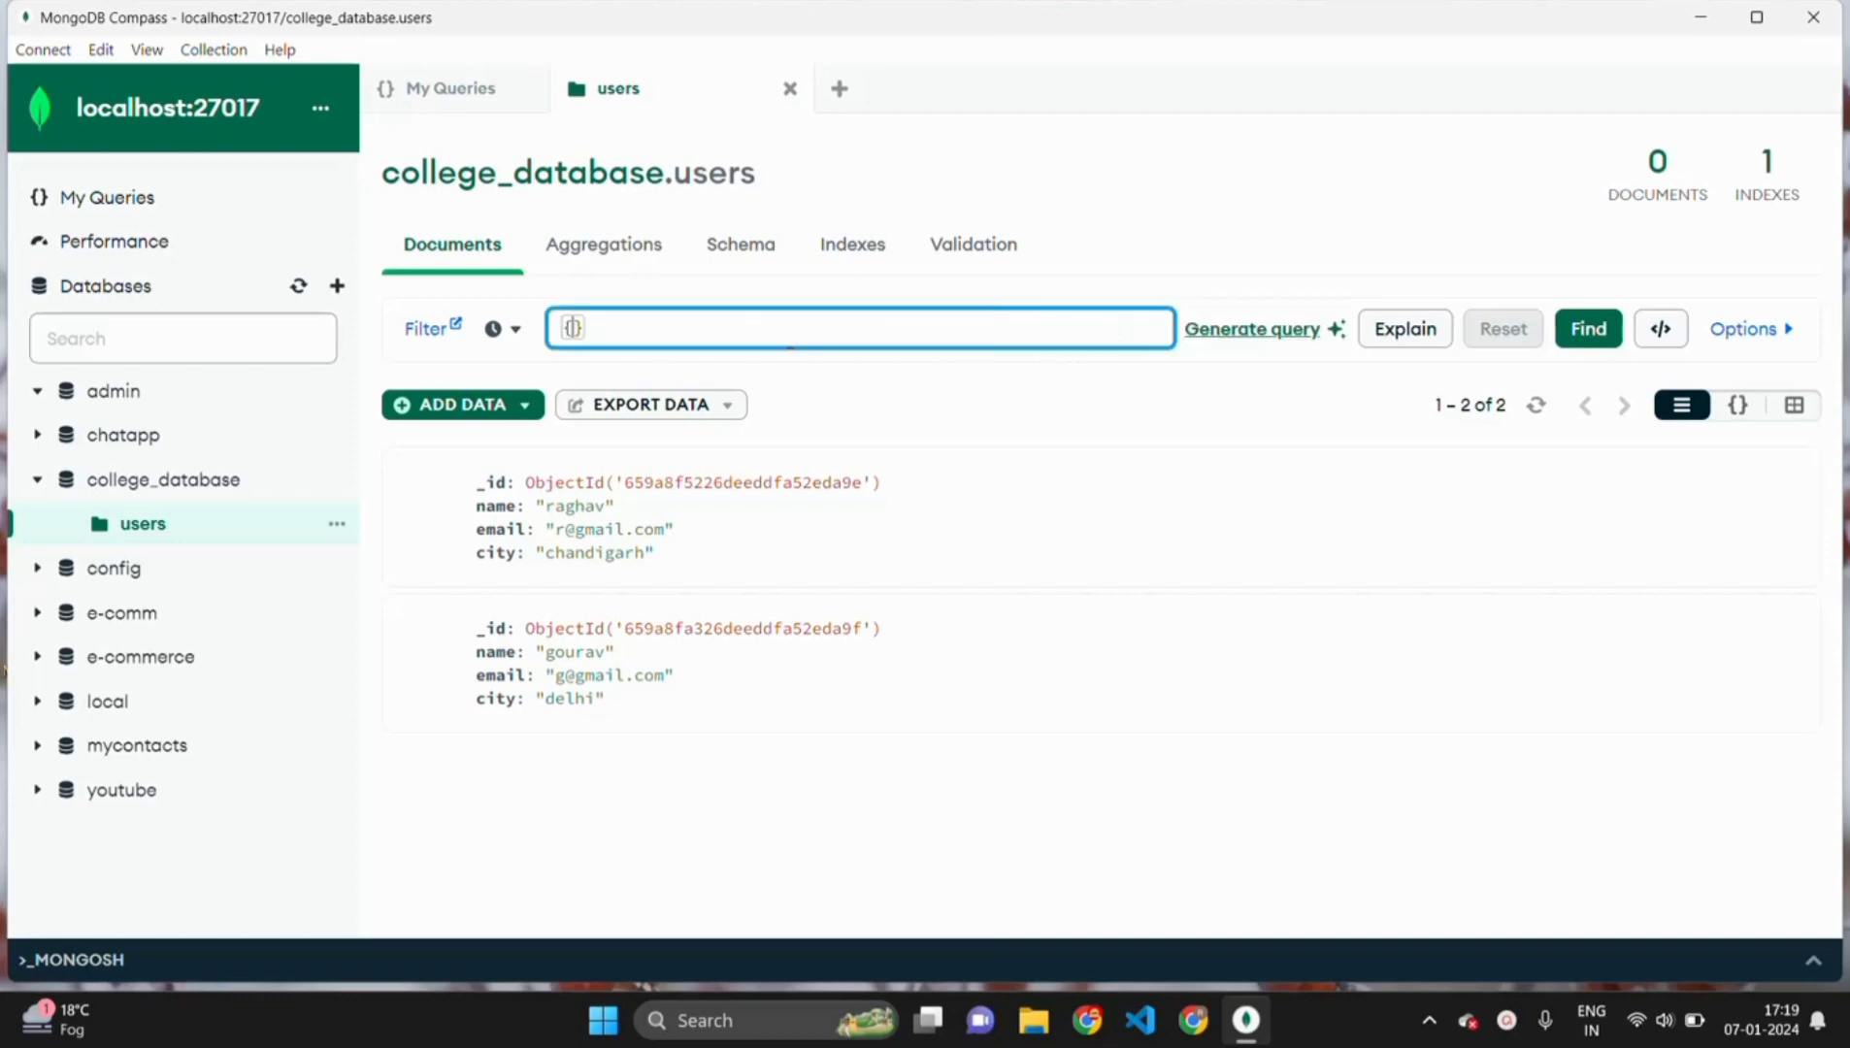
text(")
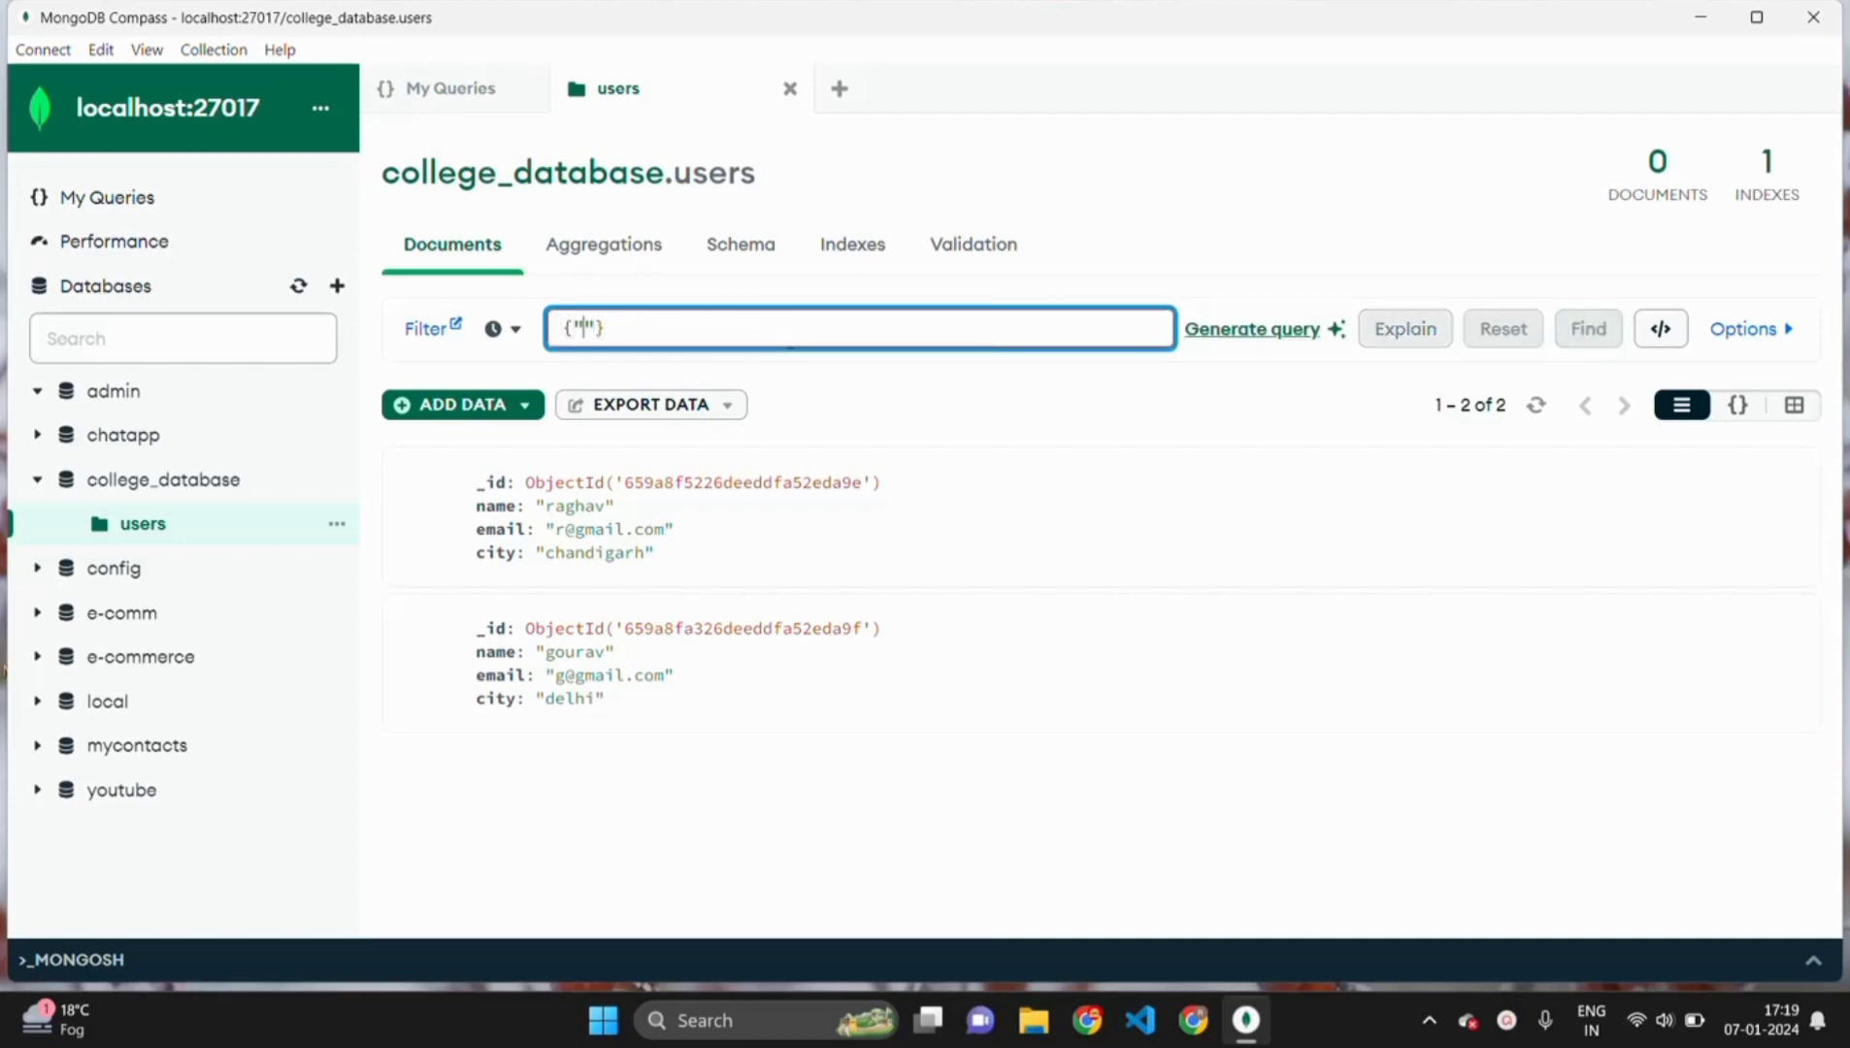
text(email" : ")
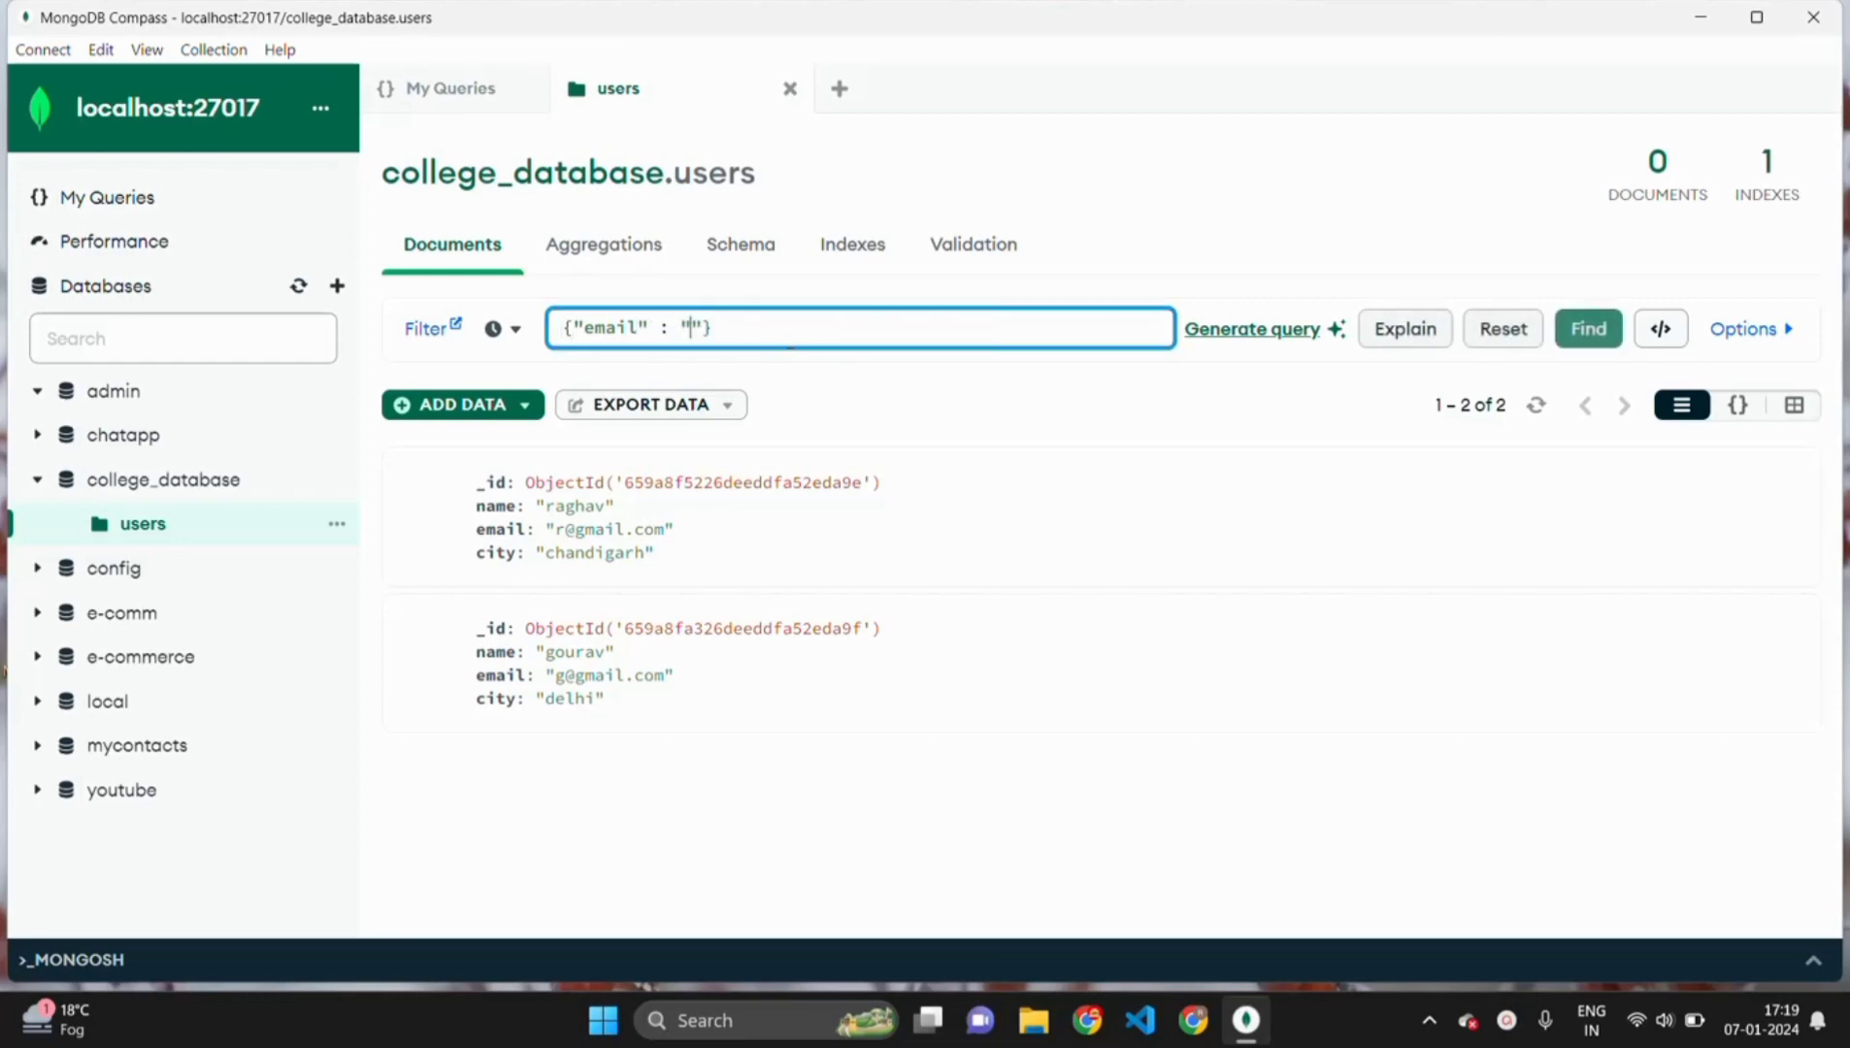
key(Up)
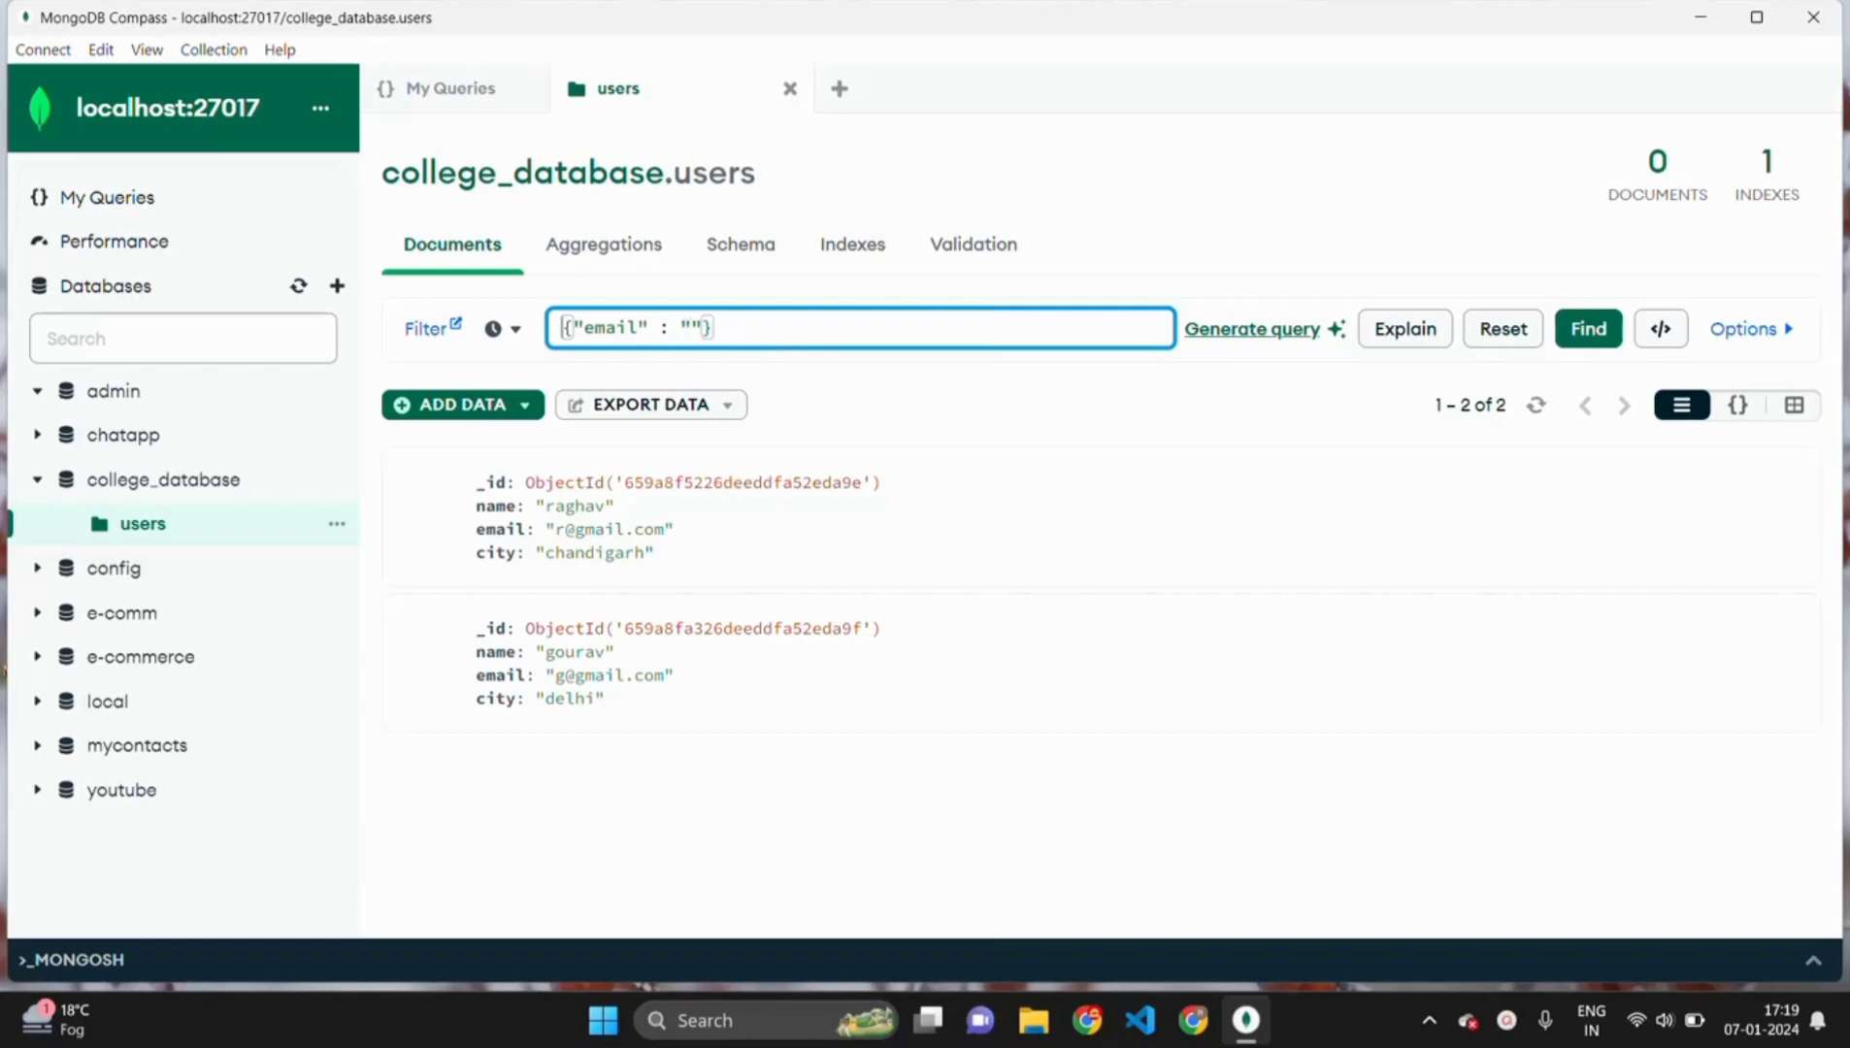
click(691, 328)
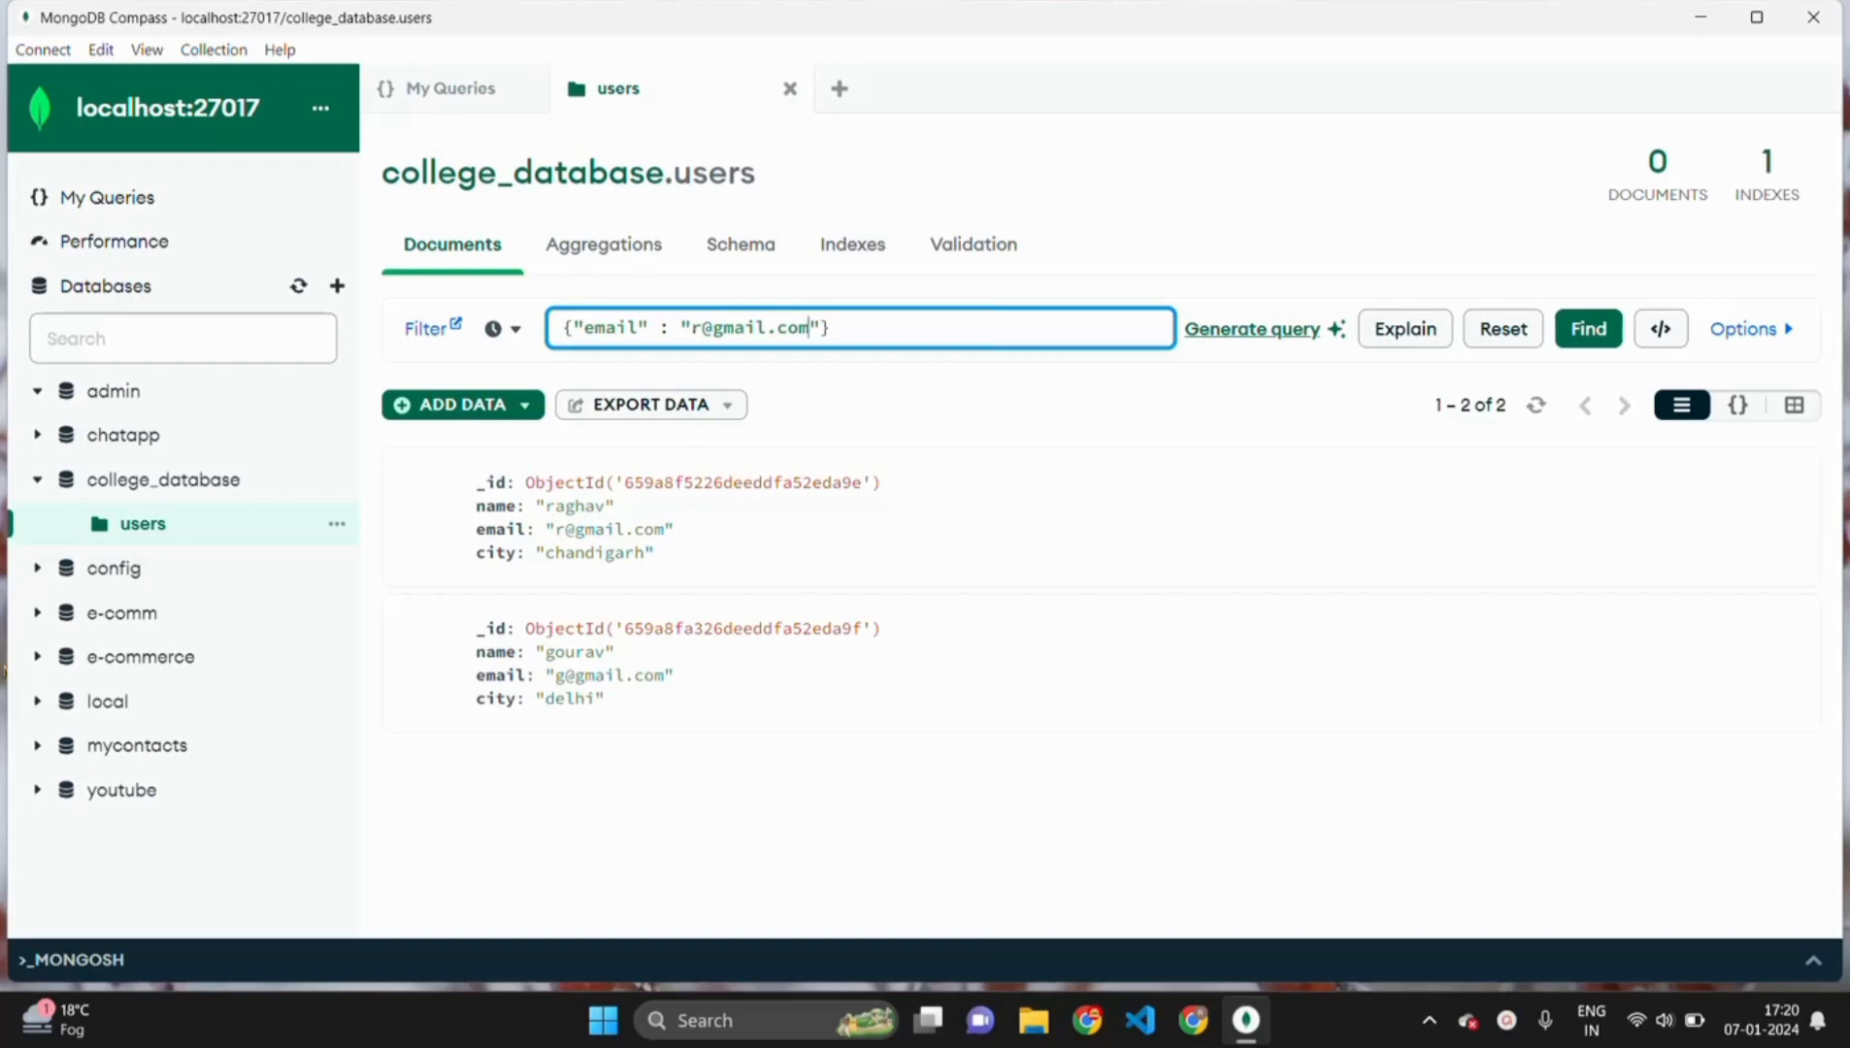
click(1584, 332)
click(1584, 332)
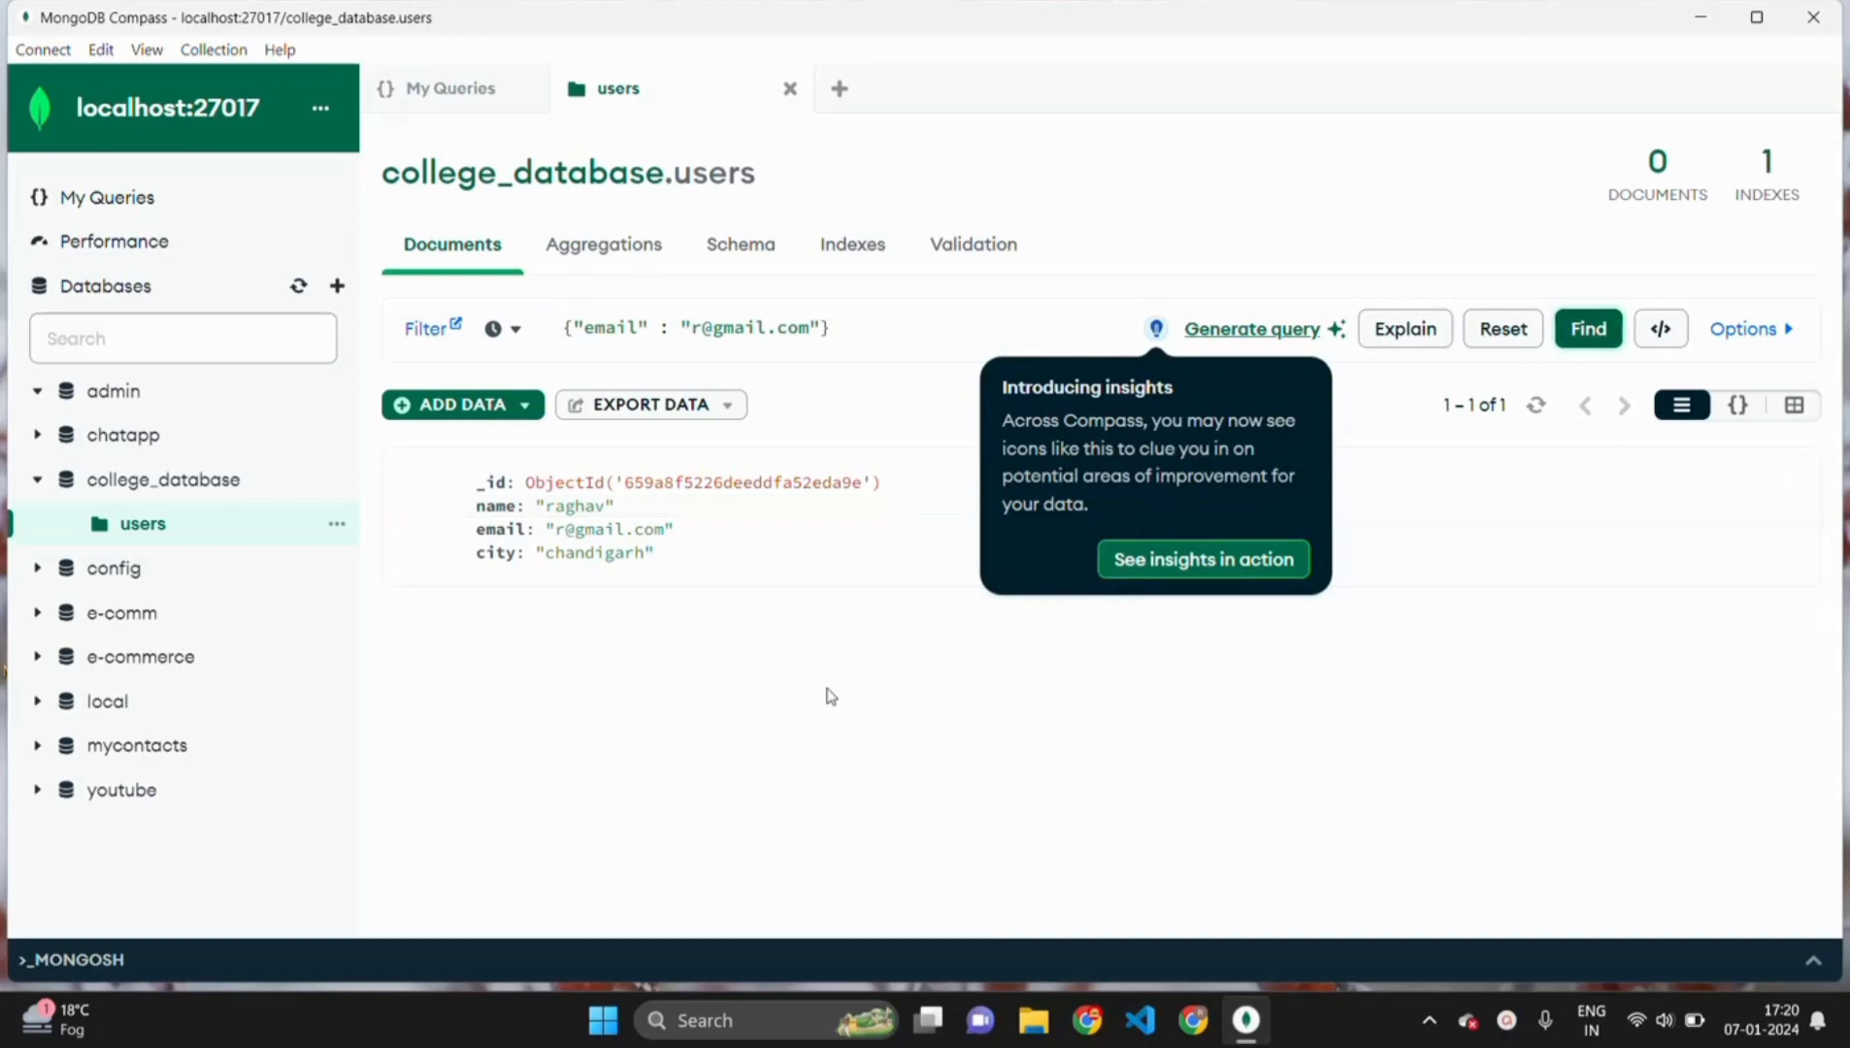
click(1115, 741)
click(1160, 626)
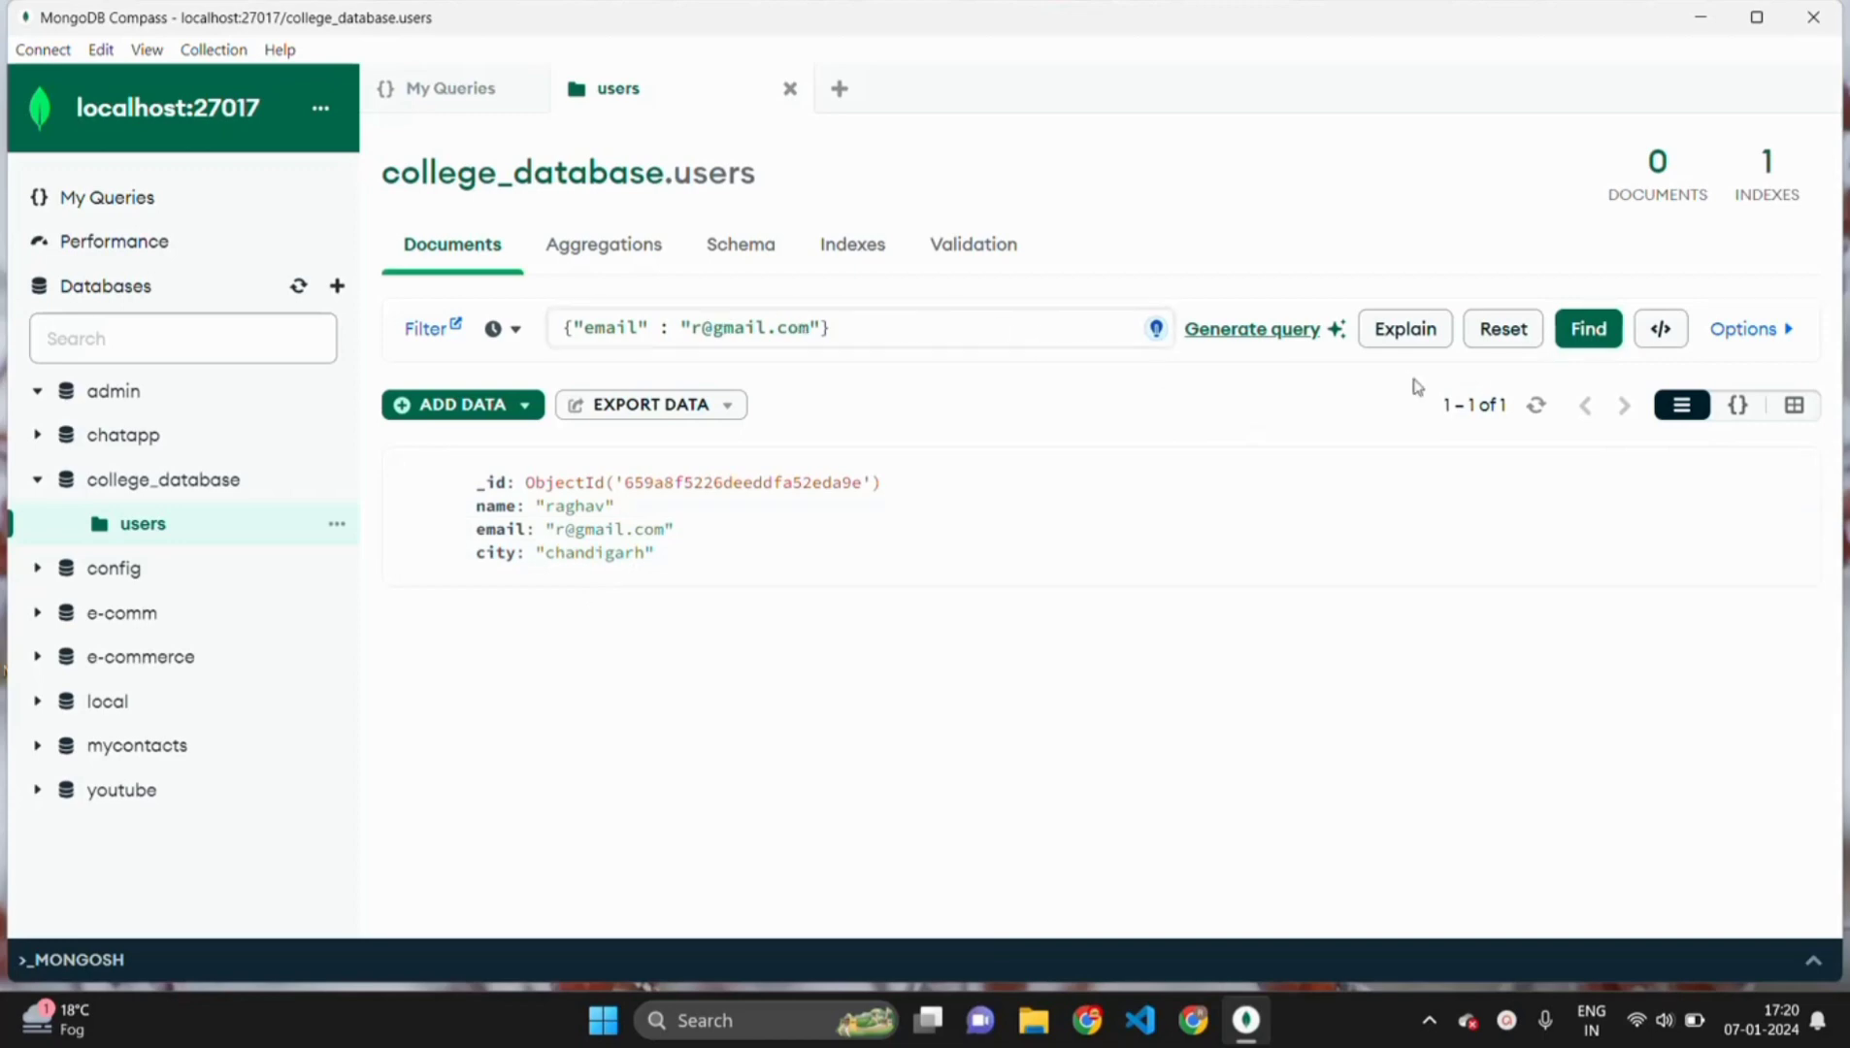
click(1660, 330)
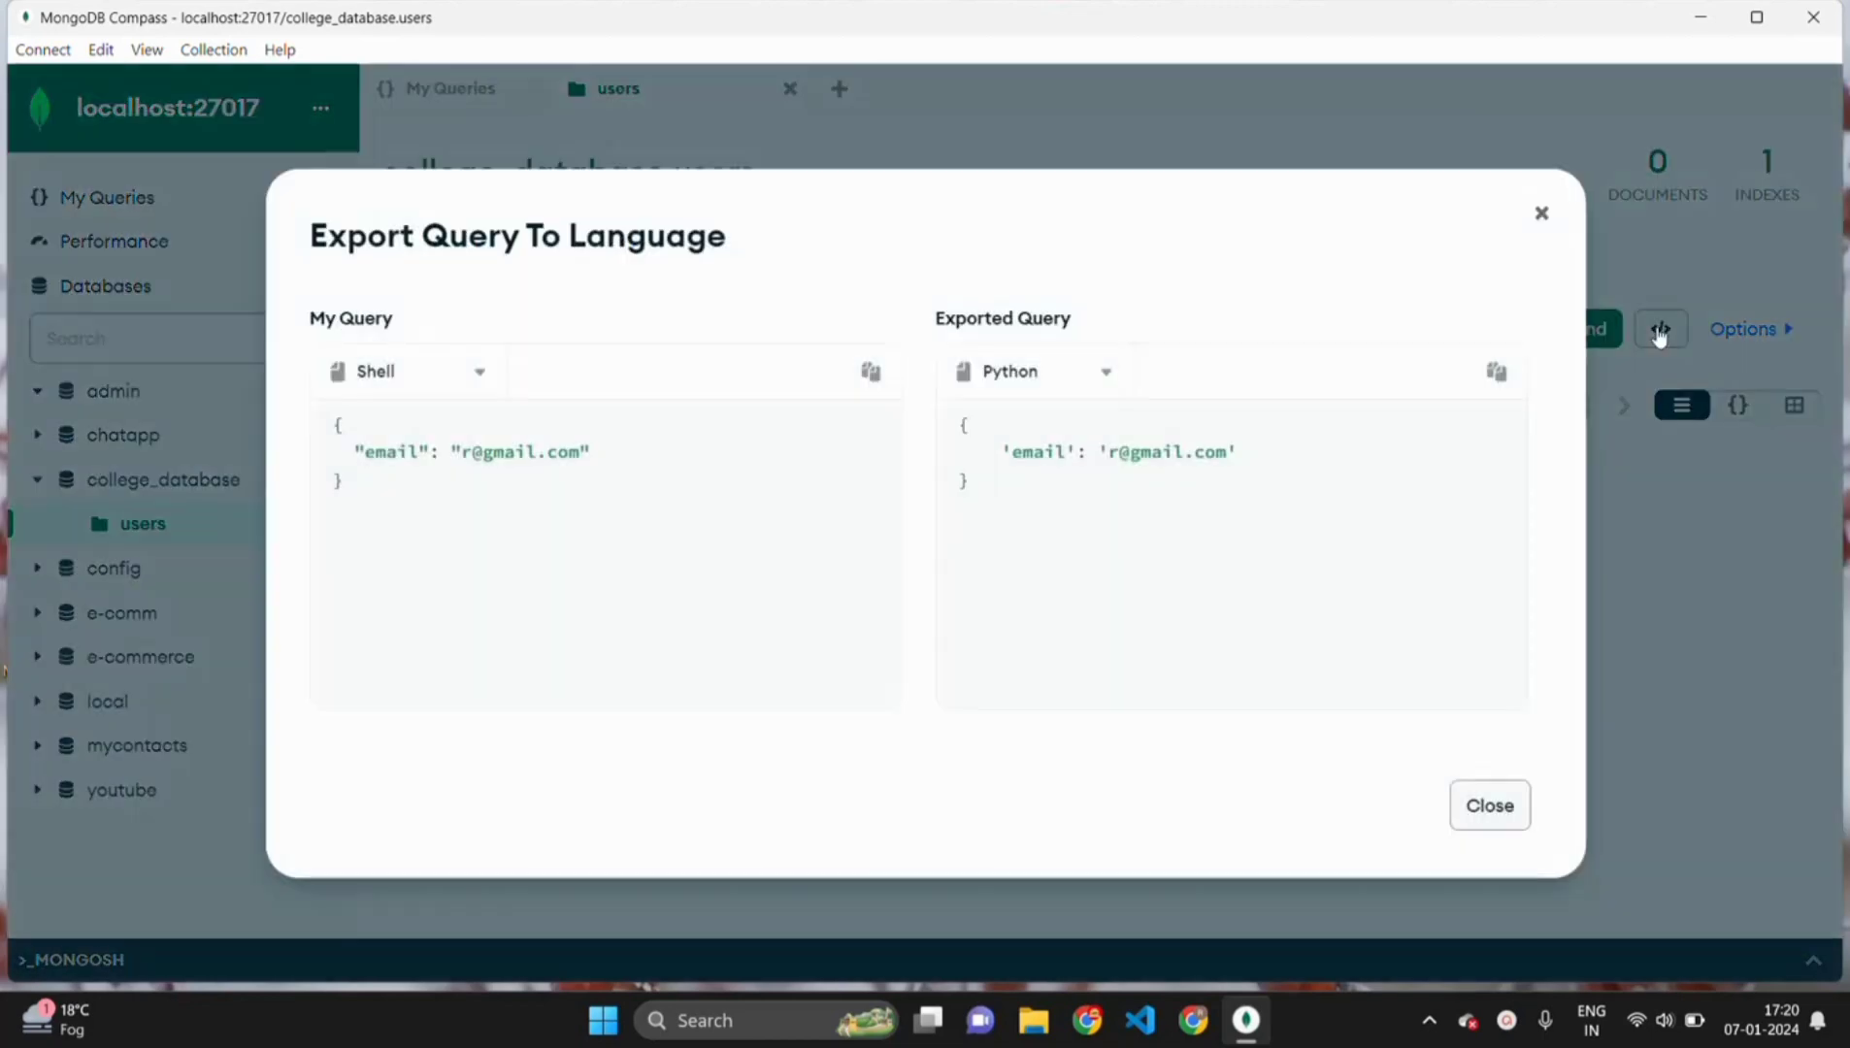
click(1541, 213)
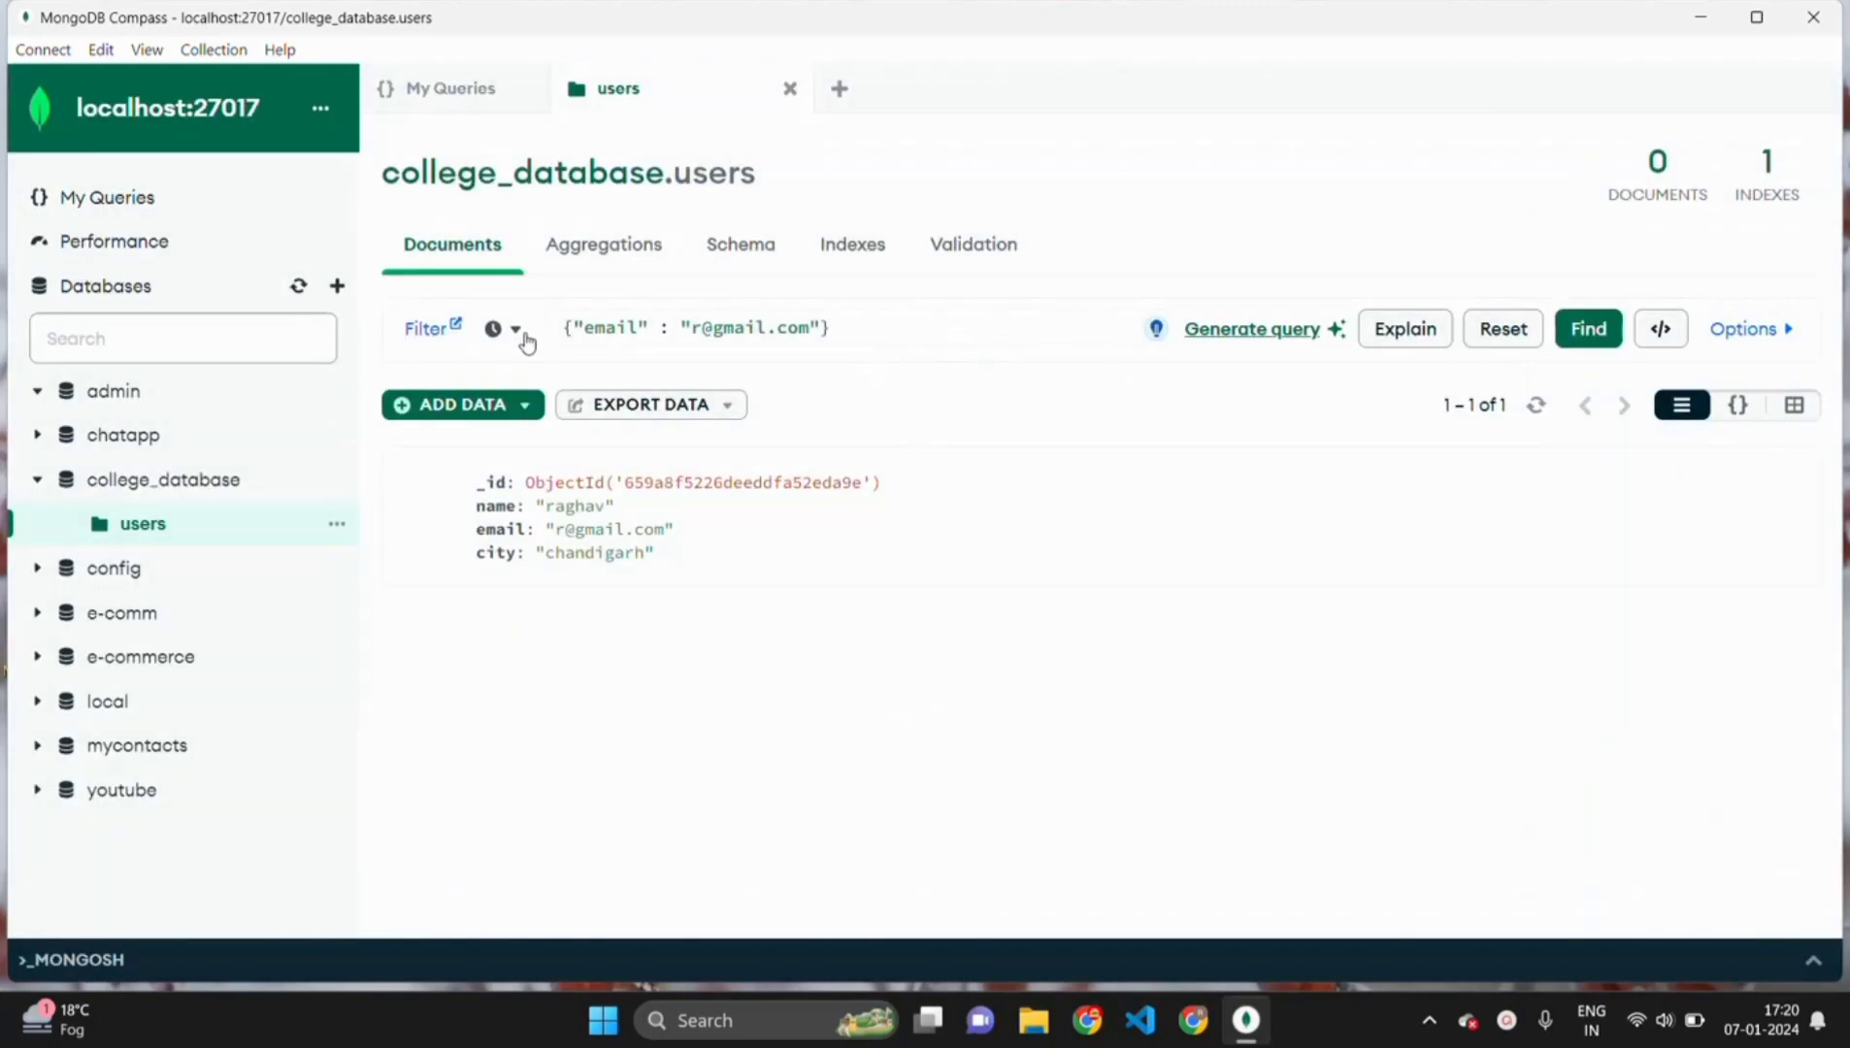
click(515, 333)
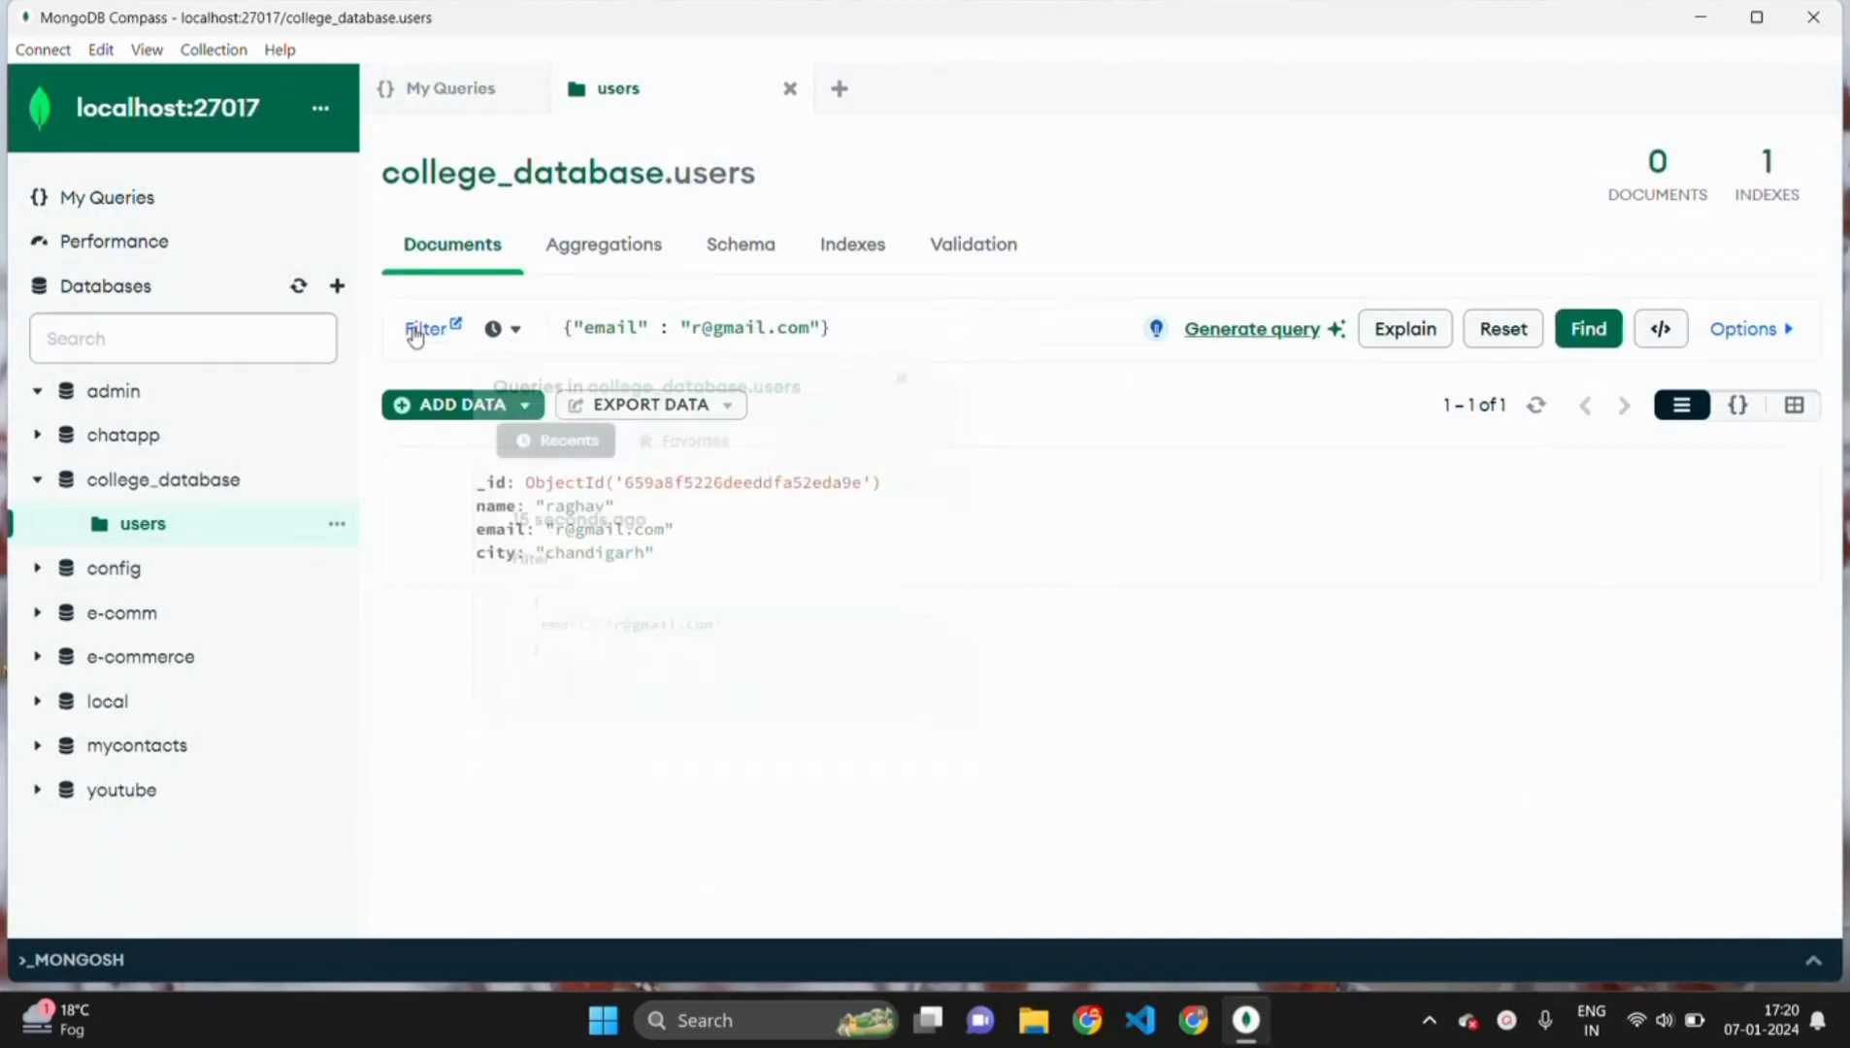
click(427, 329)
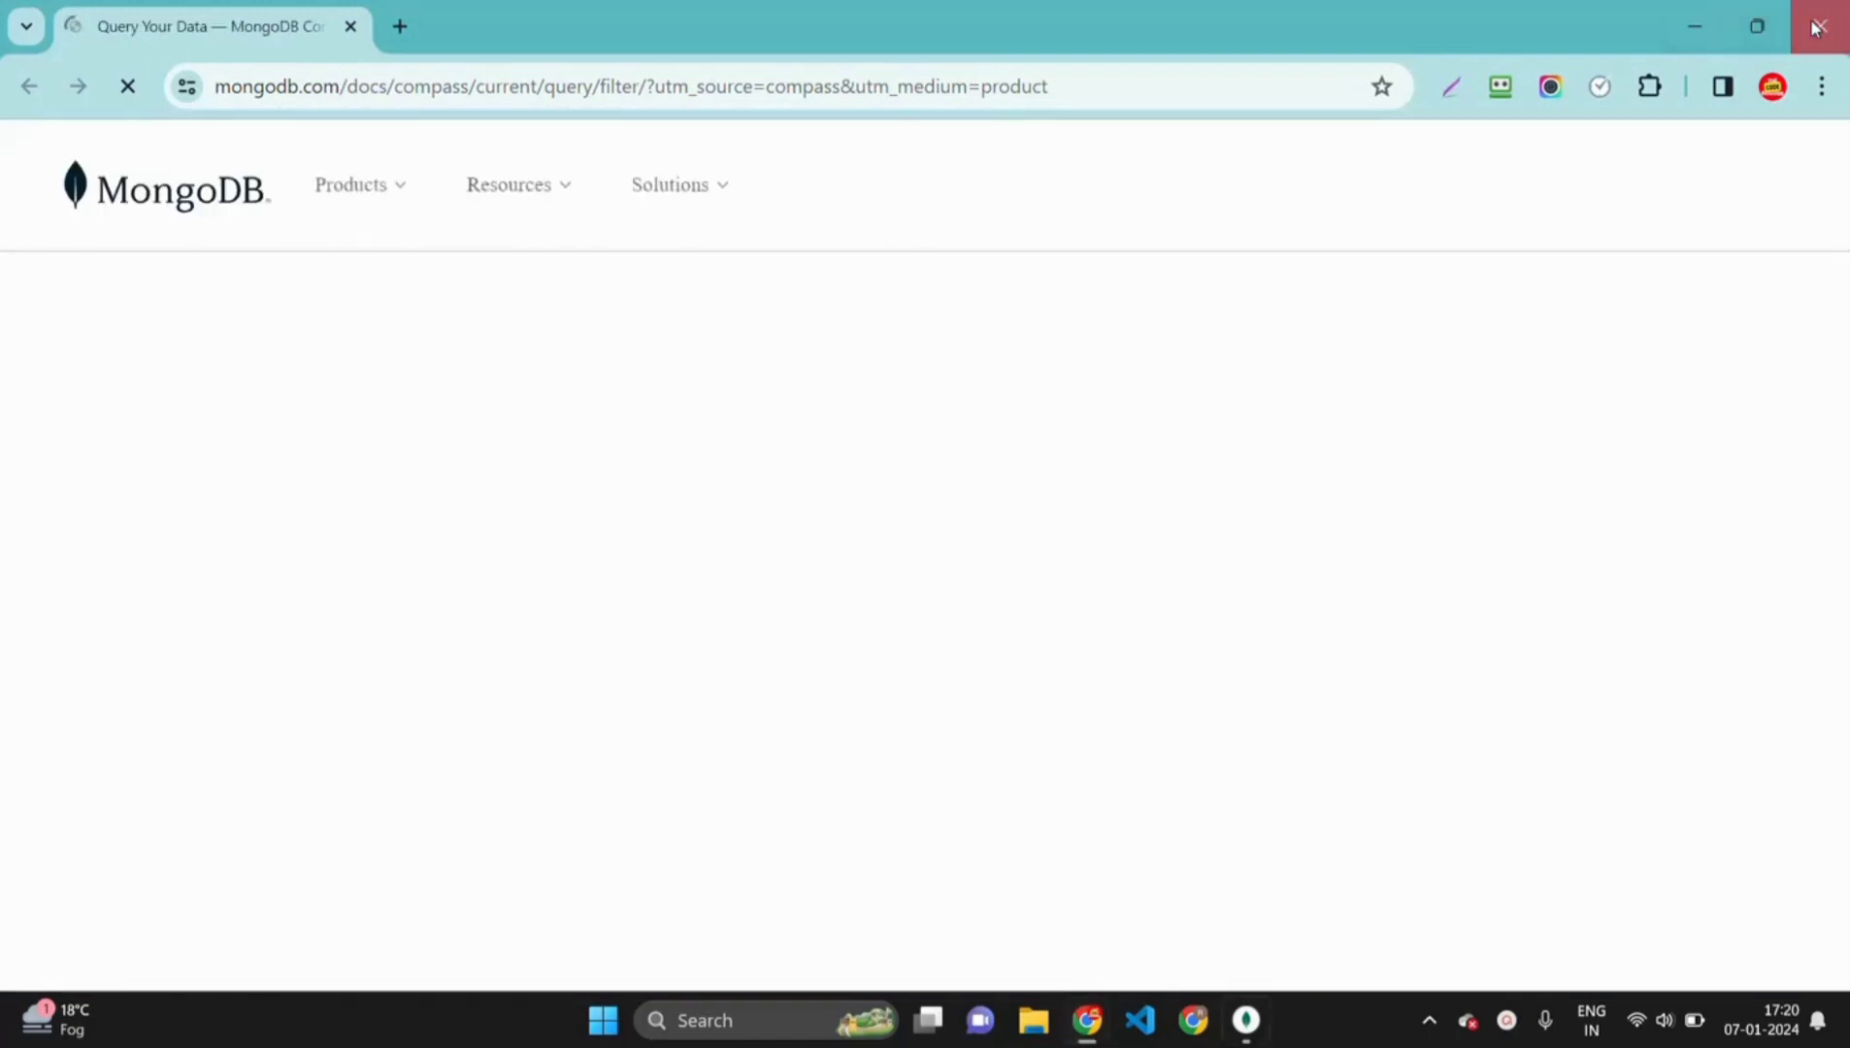
click(1812, 23)
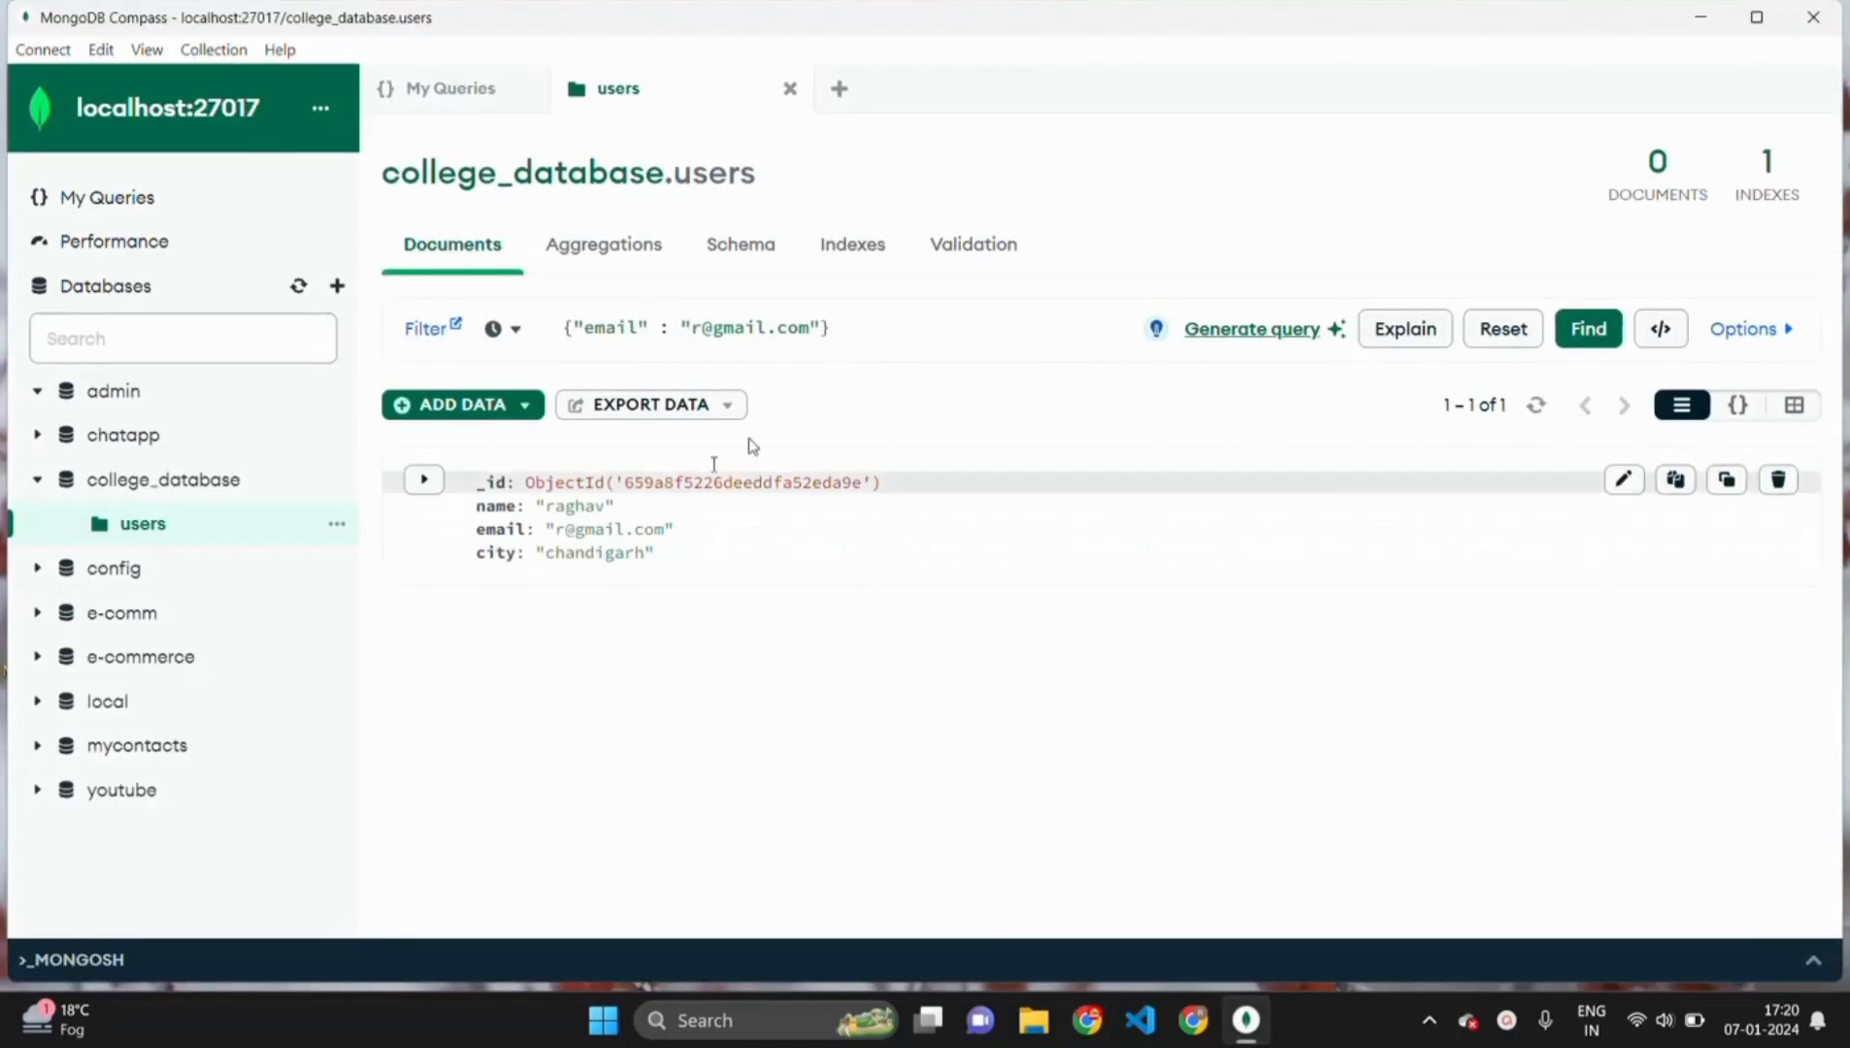
click(870, 312)
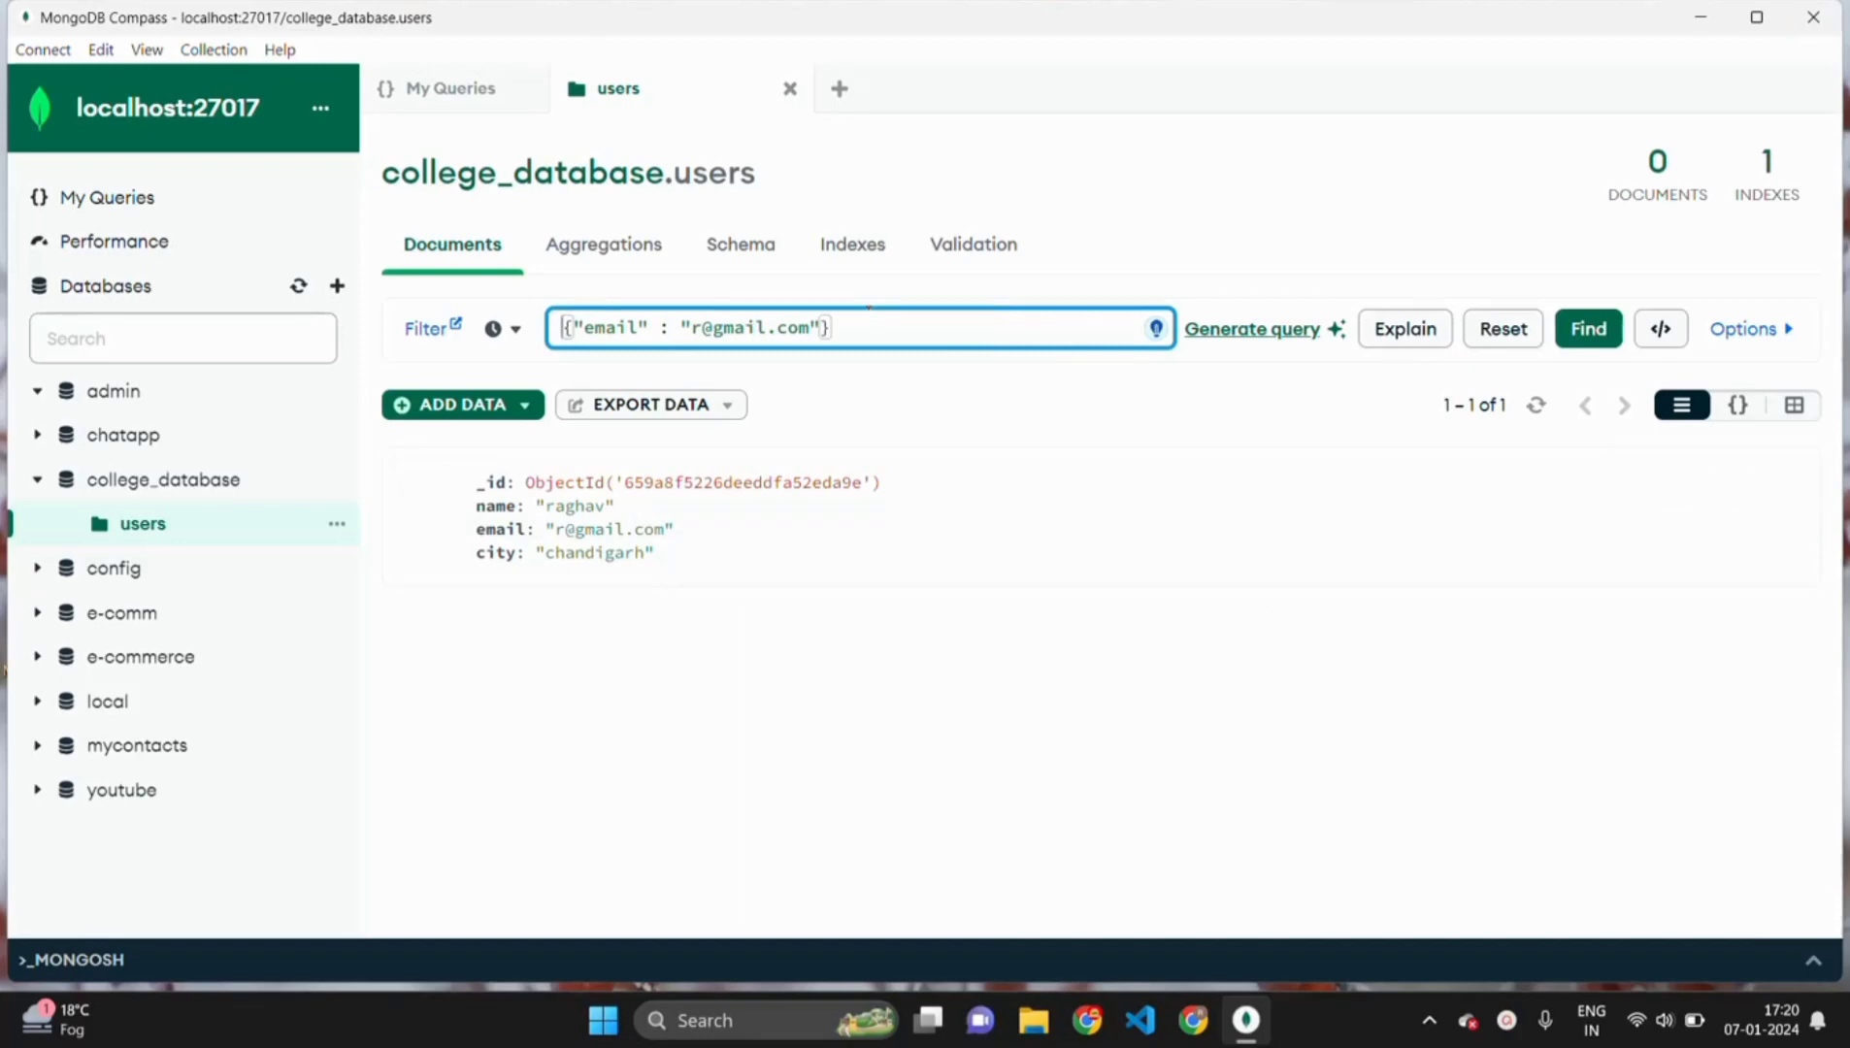
- Run the query with projection {"name" : 1} from the extra Options
click(1791, 331)
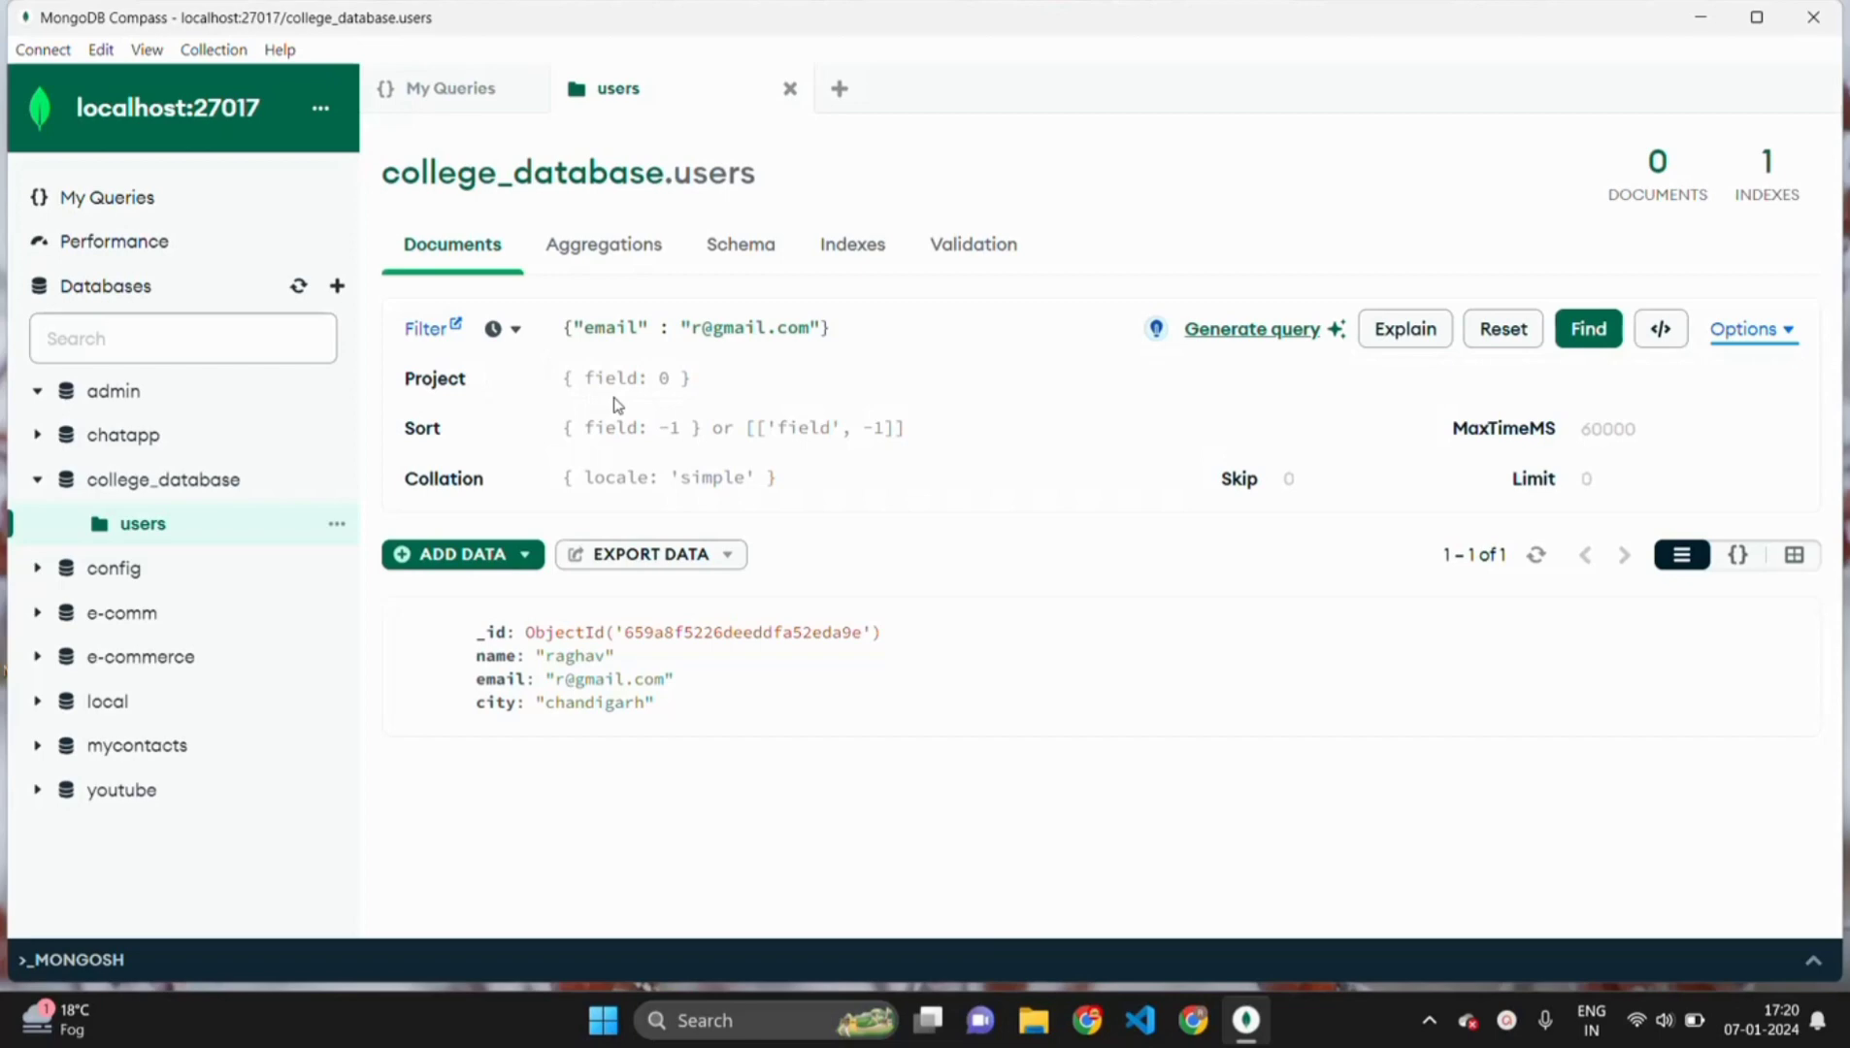
click(664, 379)
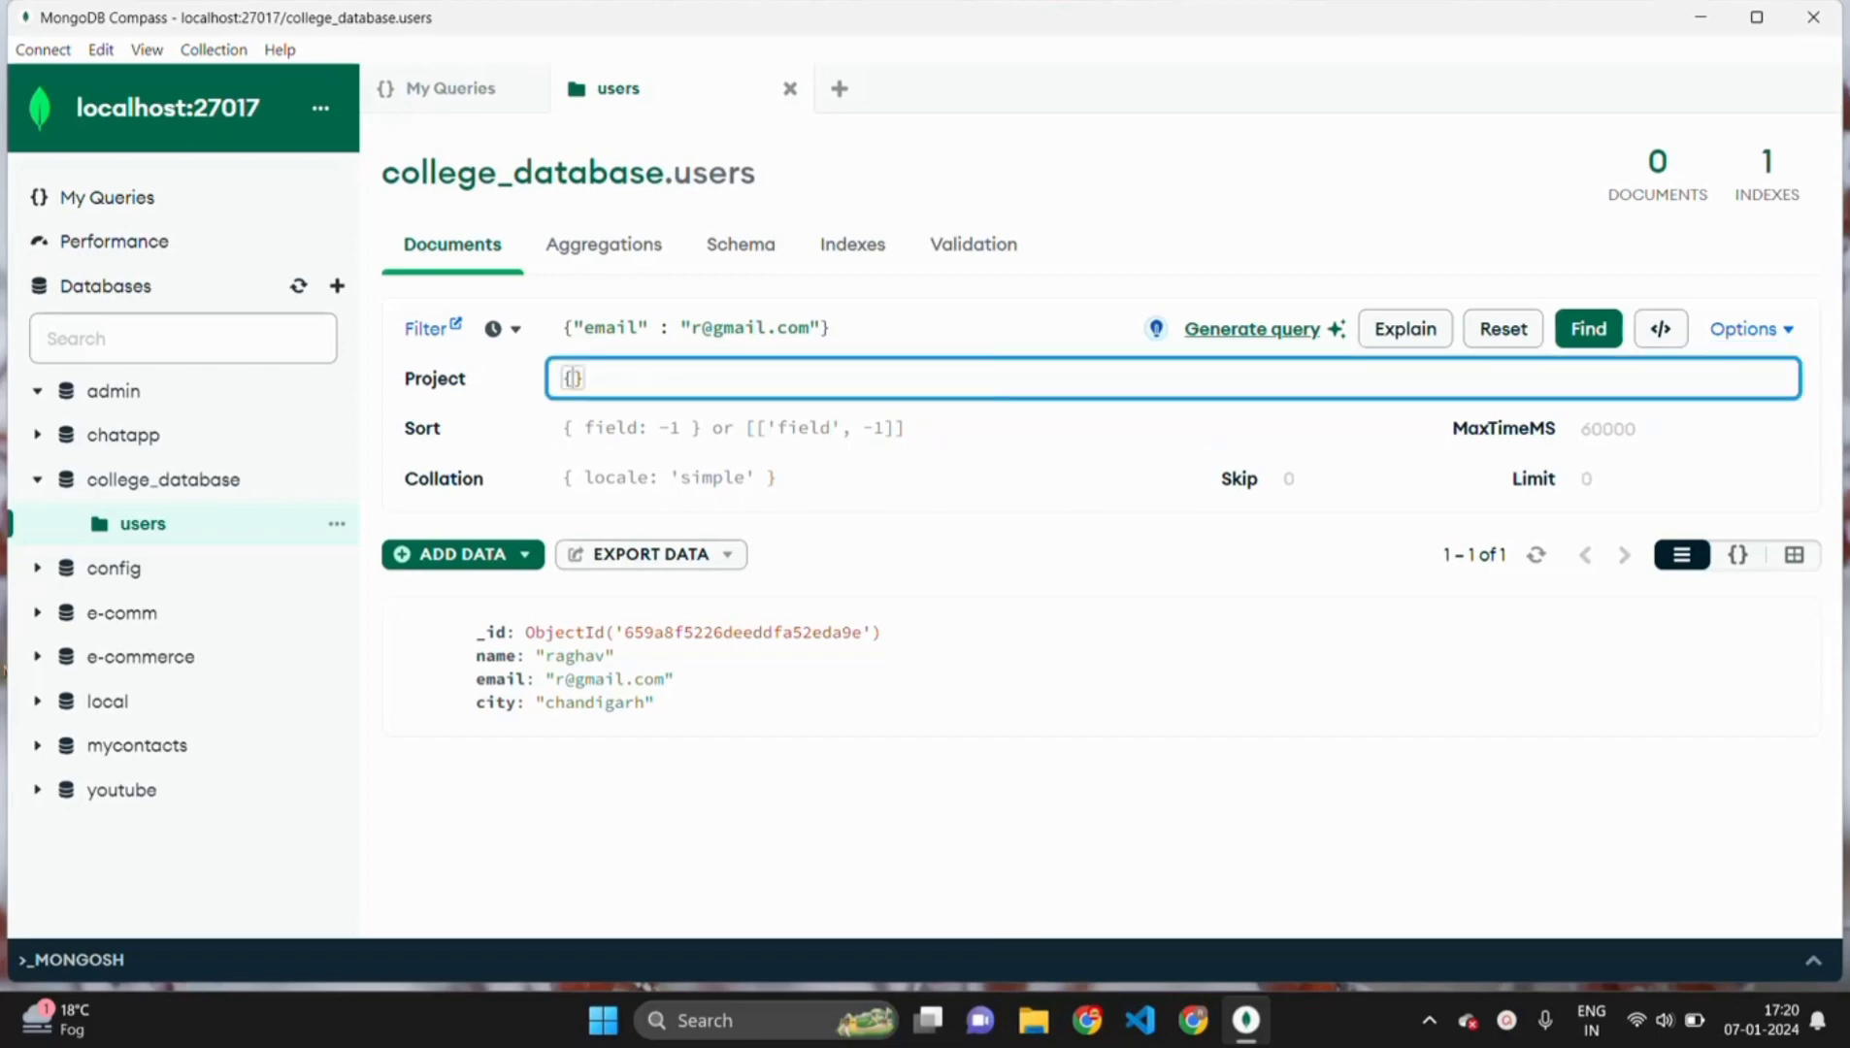
text("nam)
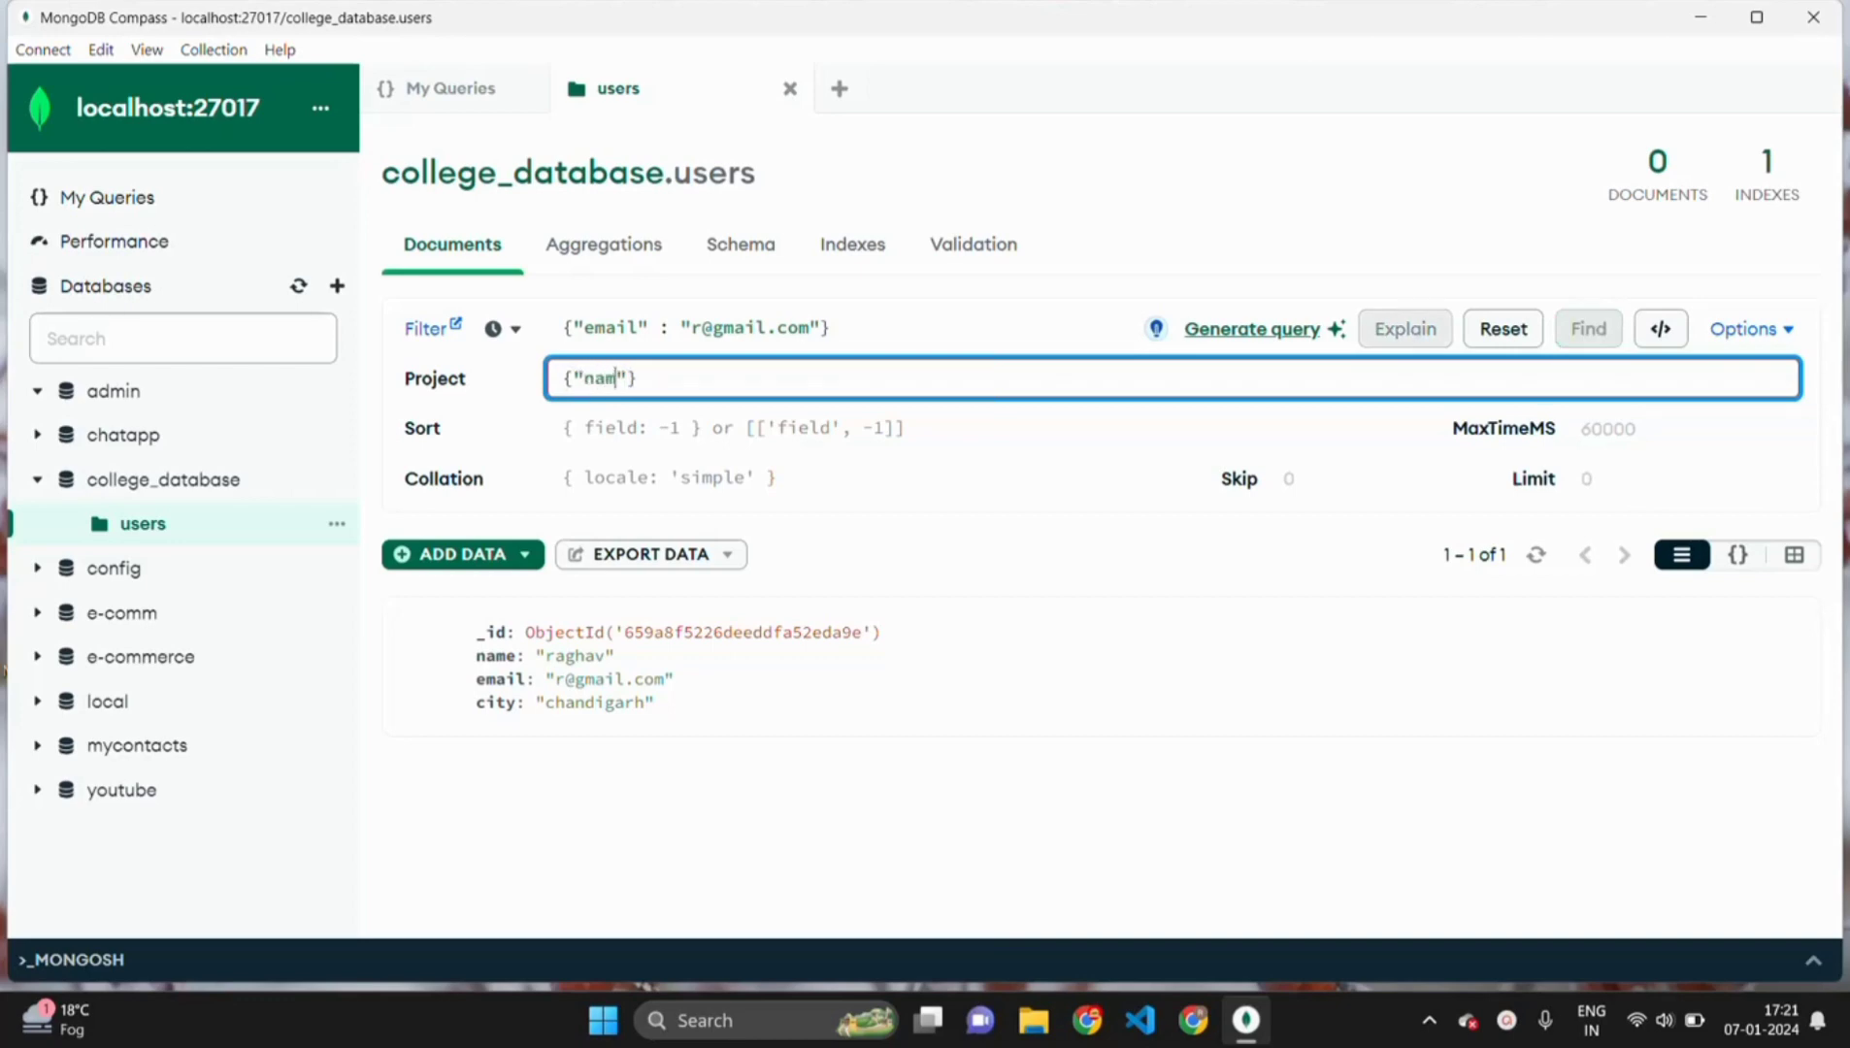
text(e" : 1)
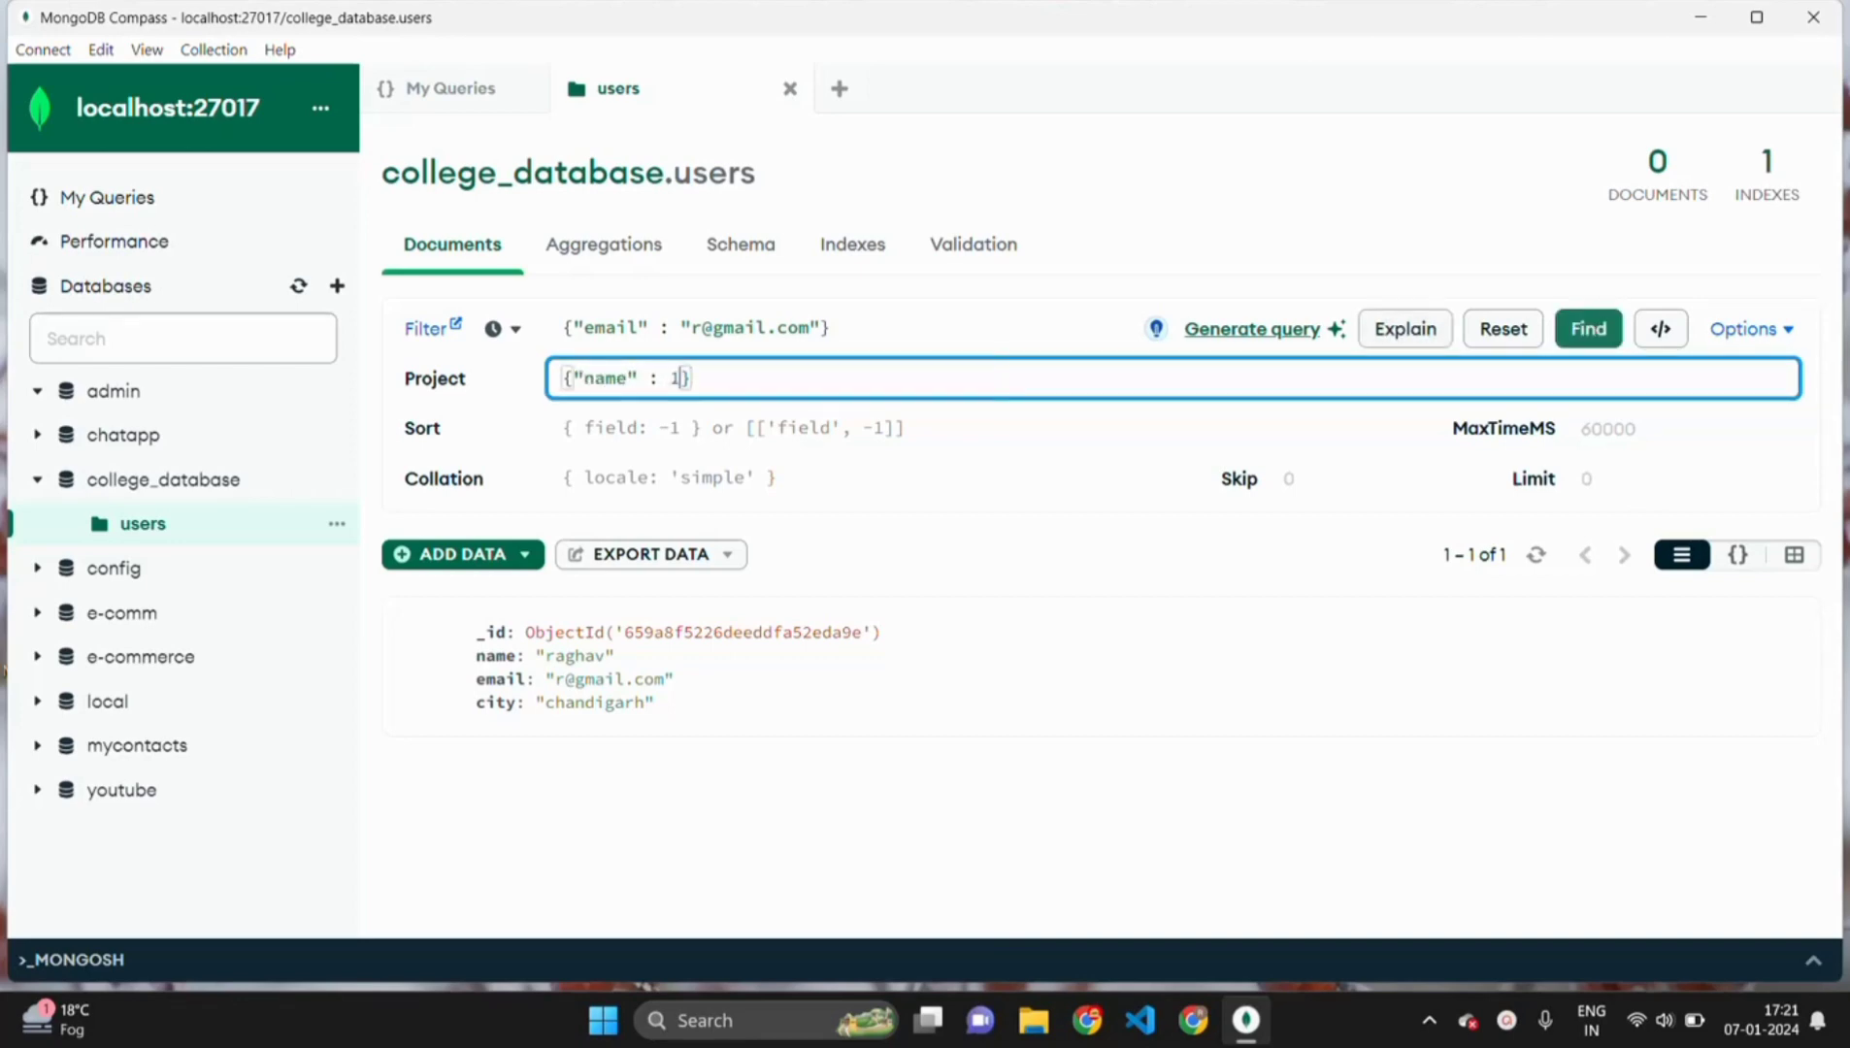
click(1589, 330)
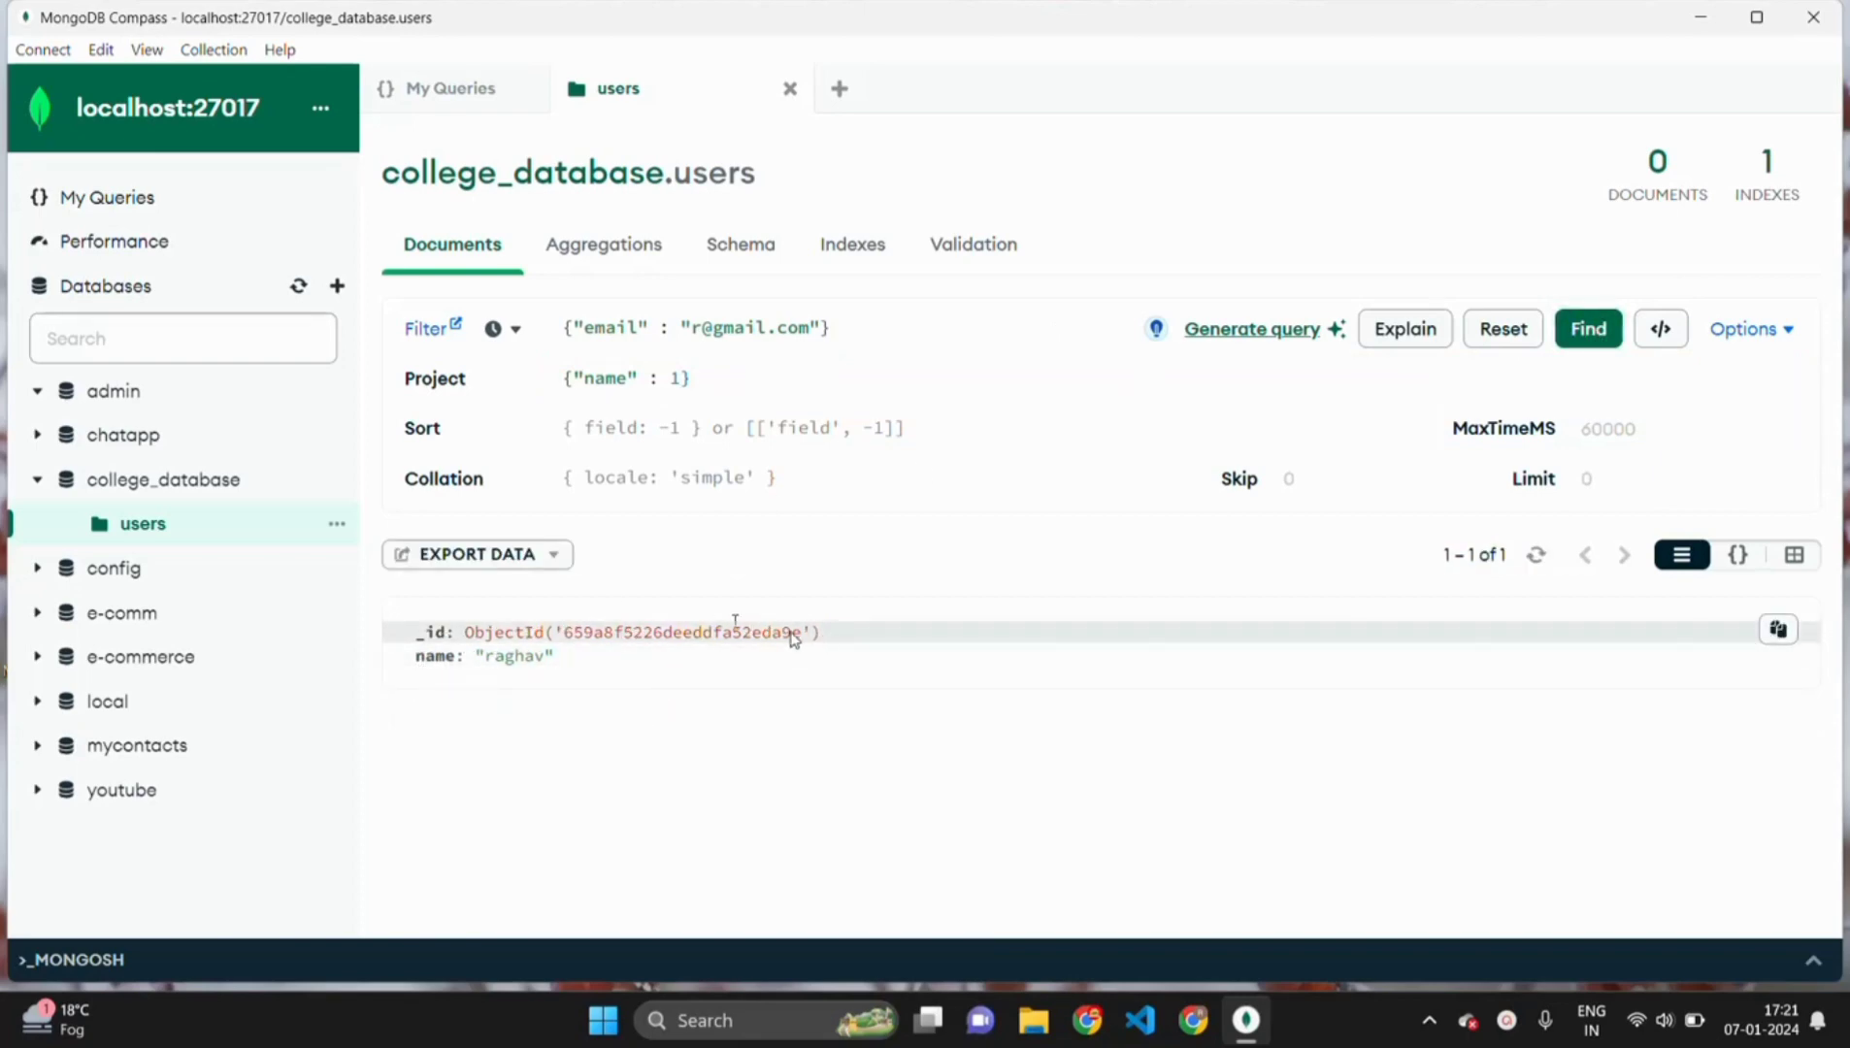
drag(801, 633, 547, 648)
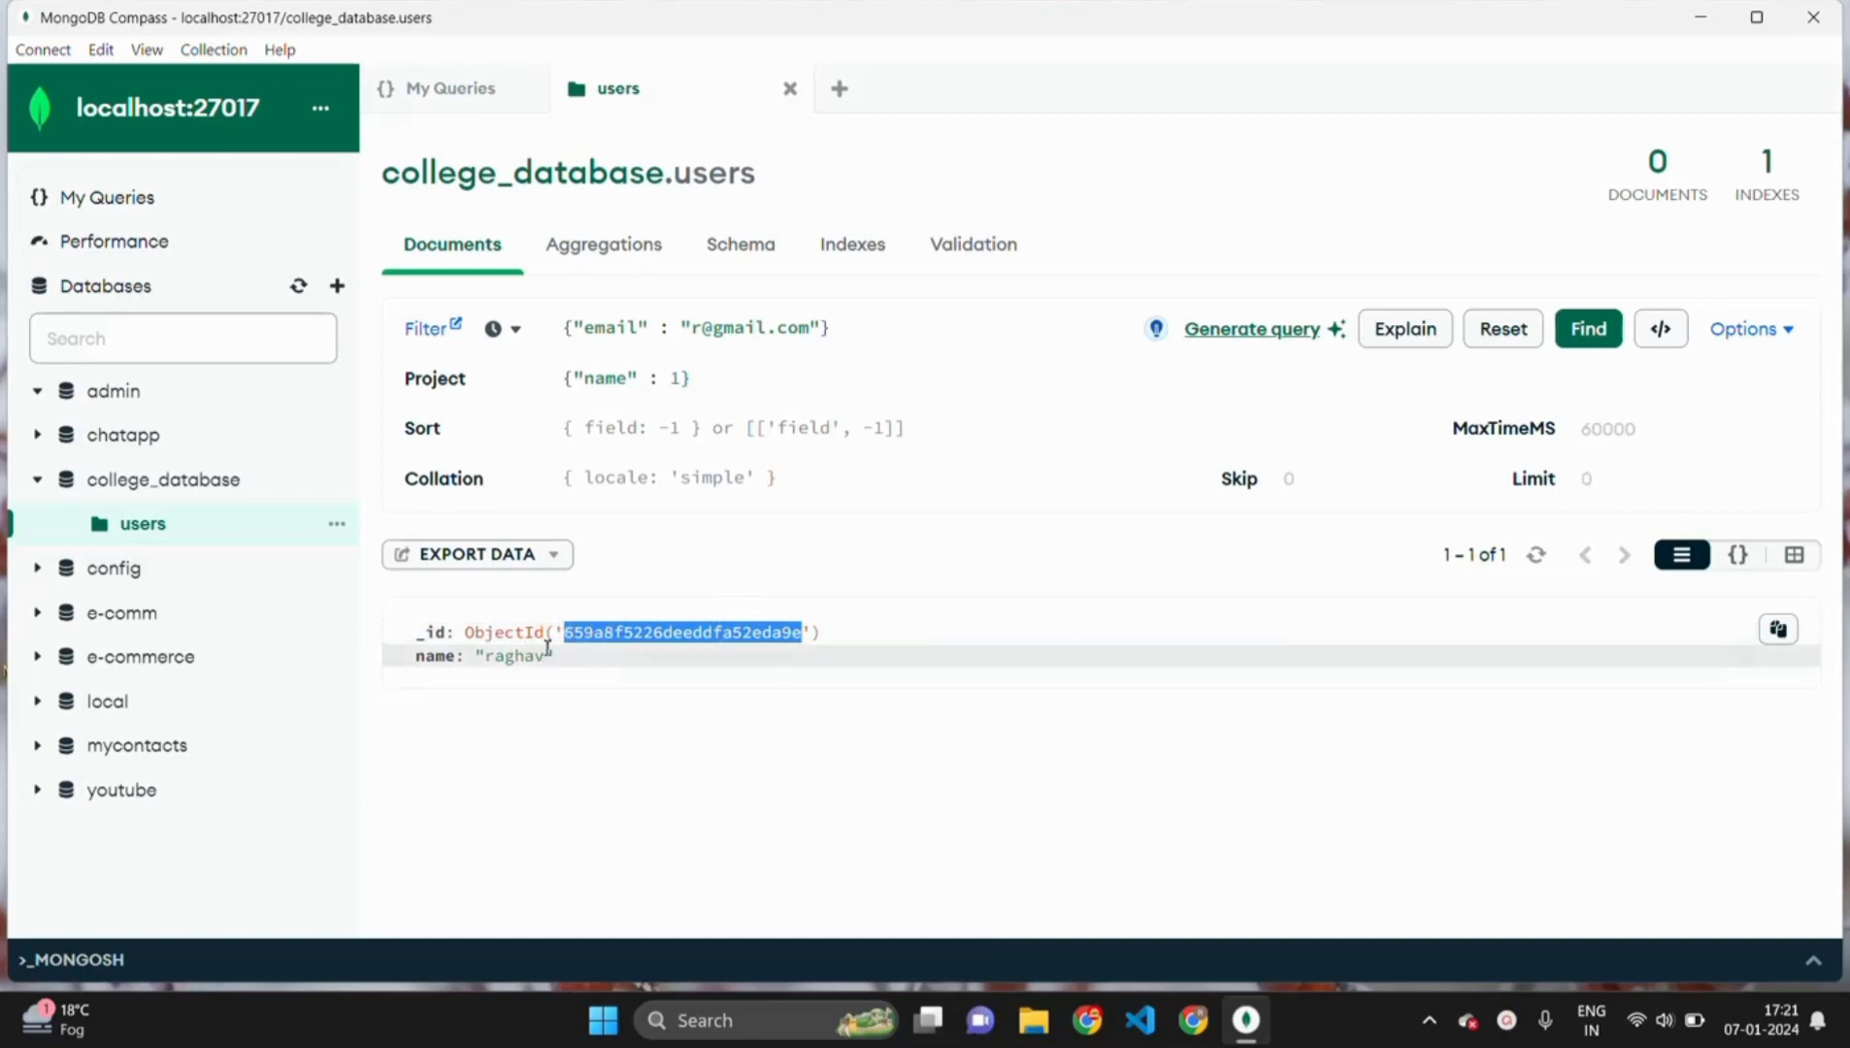
click(548, 651)
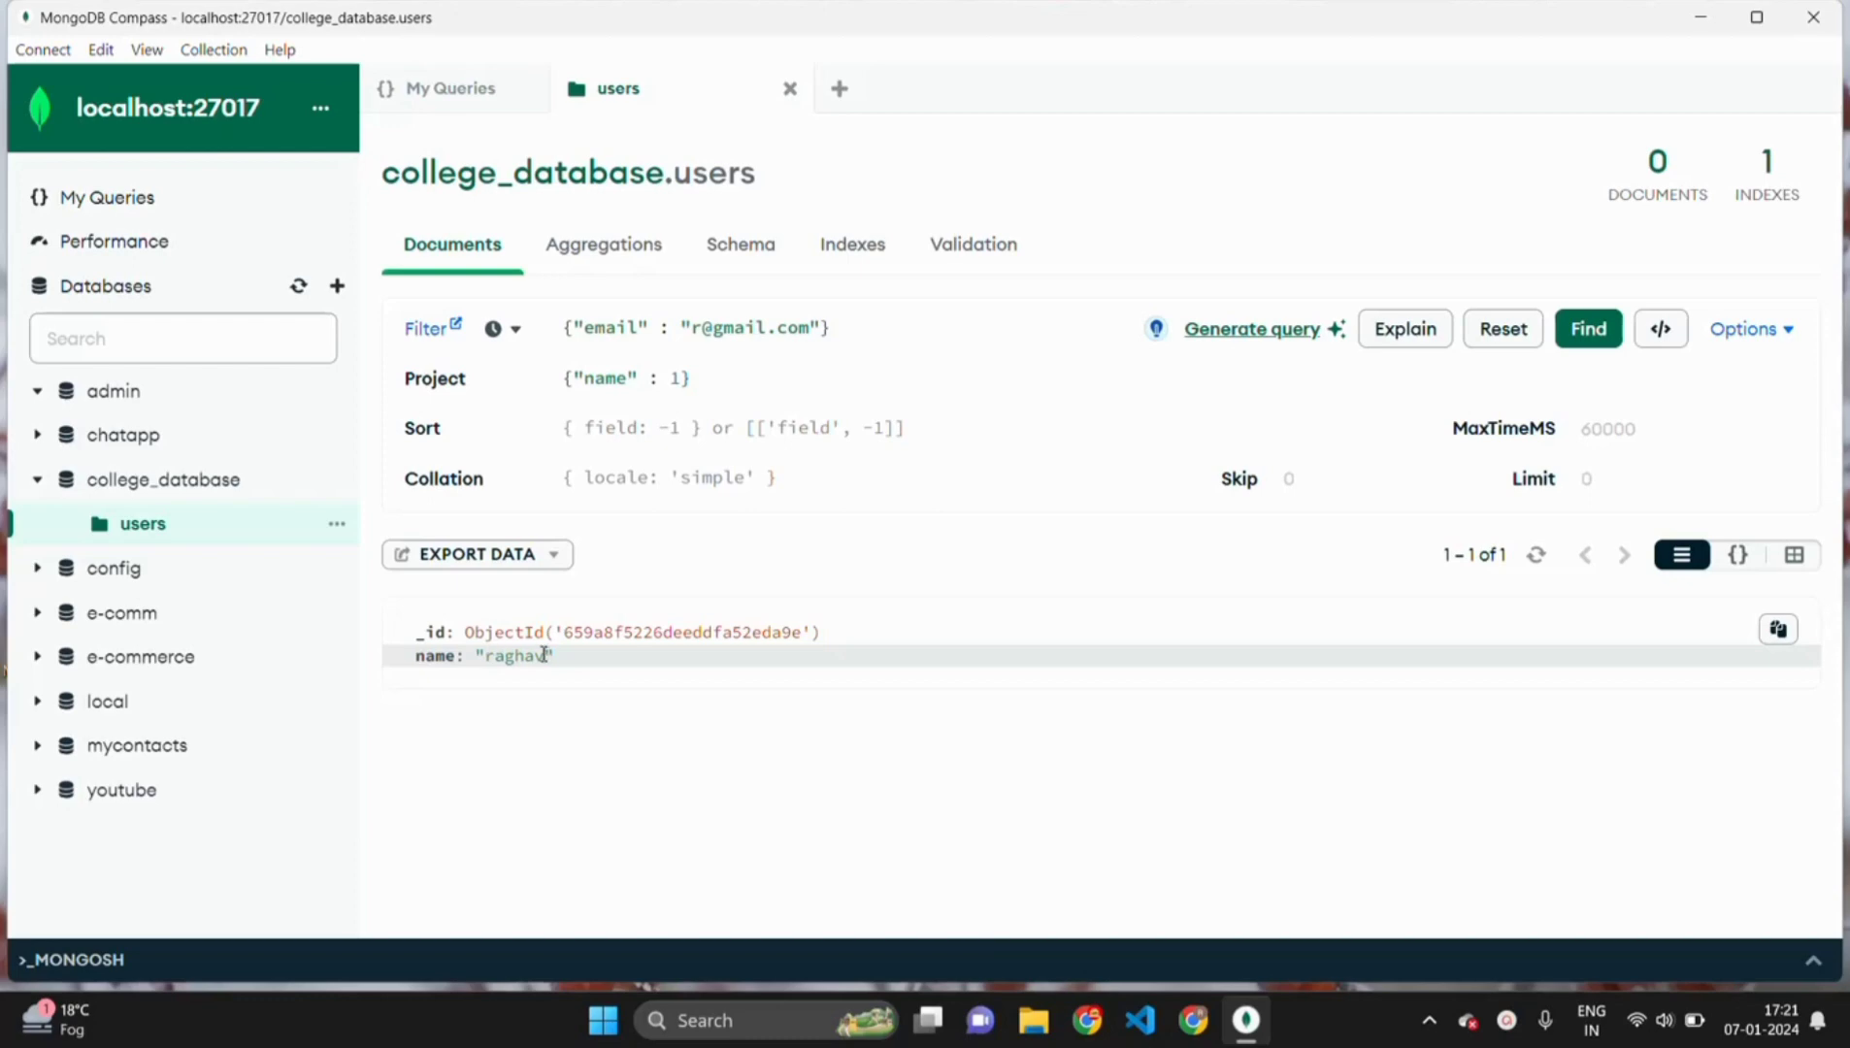
- Change the projection to {"email" : 1}, rerun it, and clear the filter text
drag(554, 656, 424, 656)
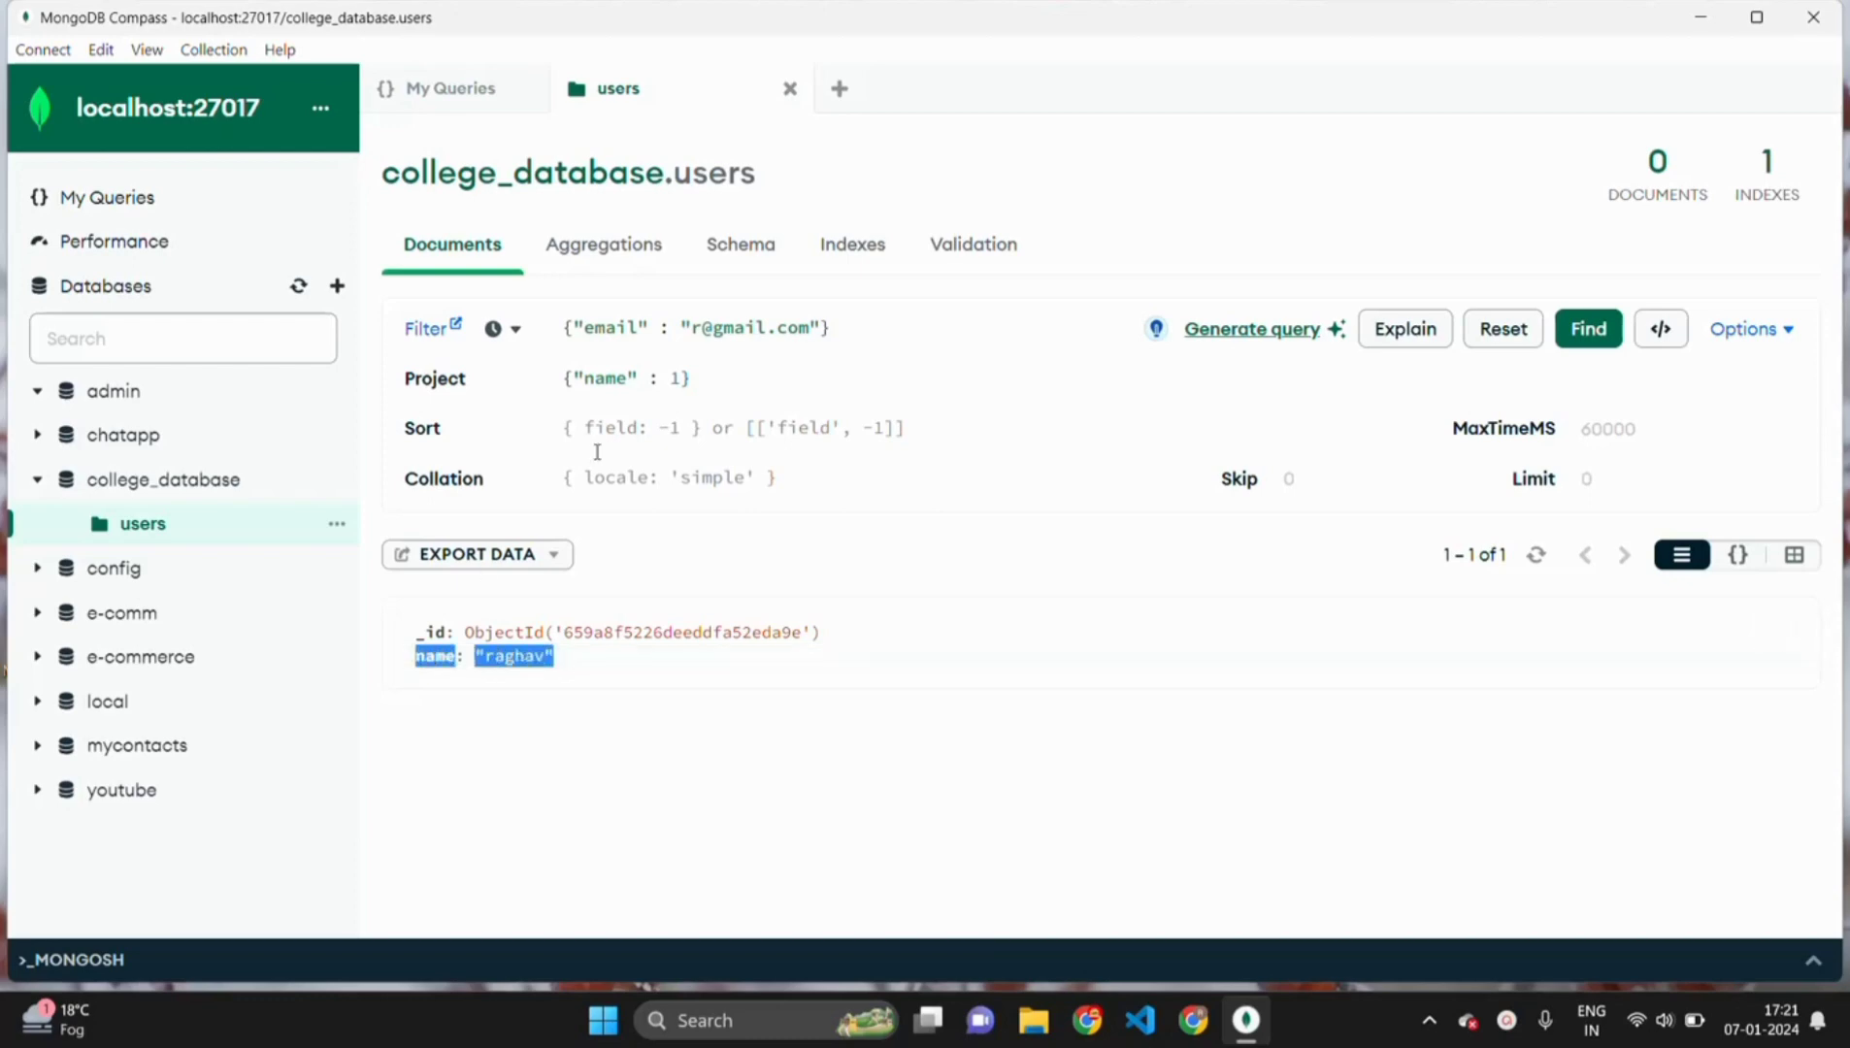
double_click(626, 378)
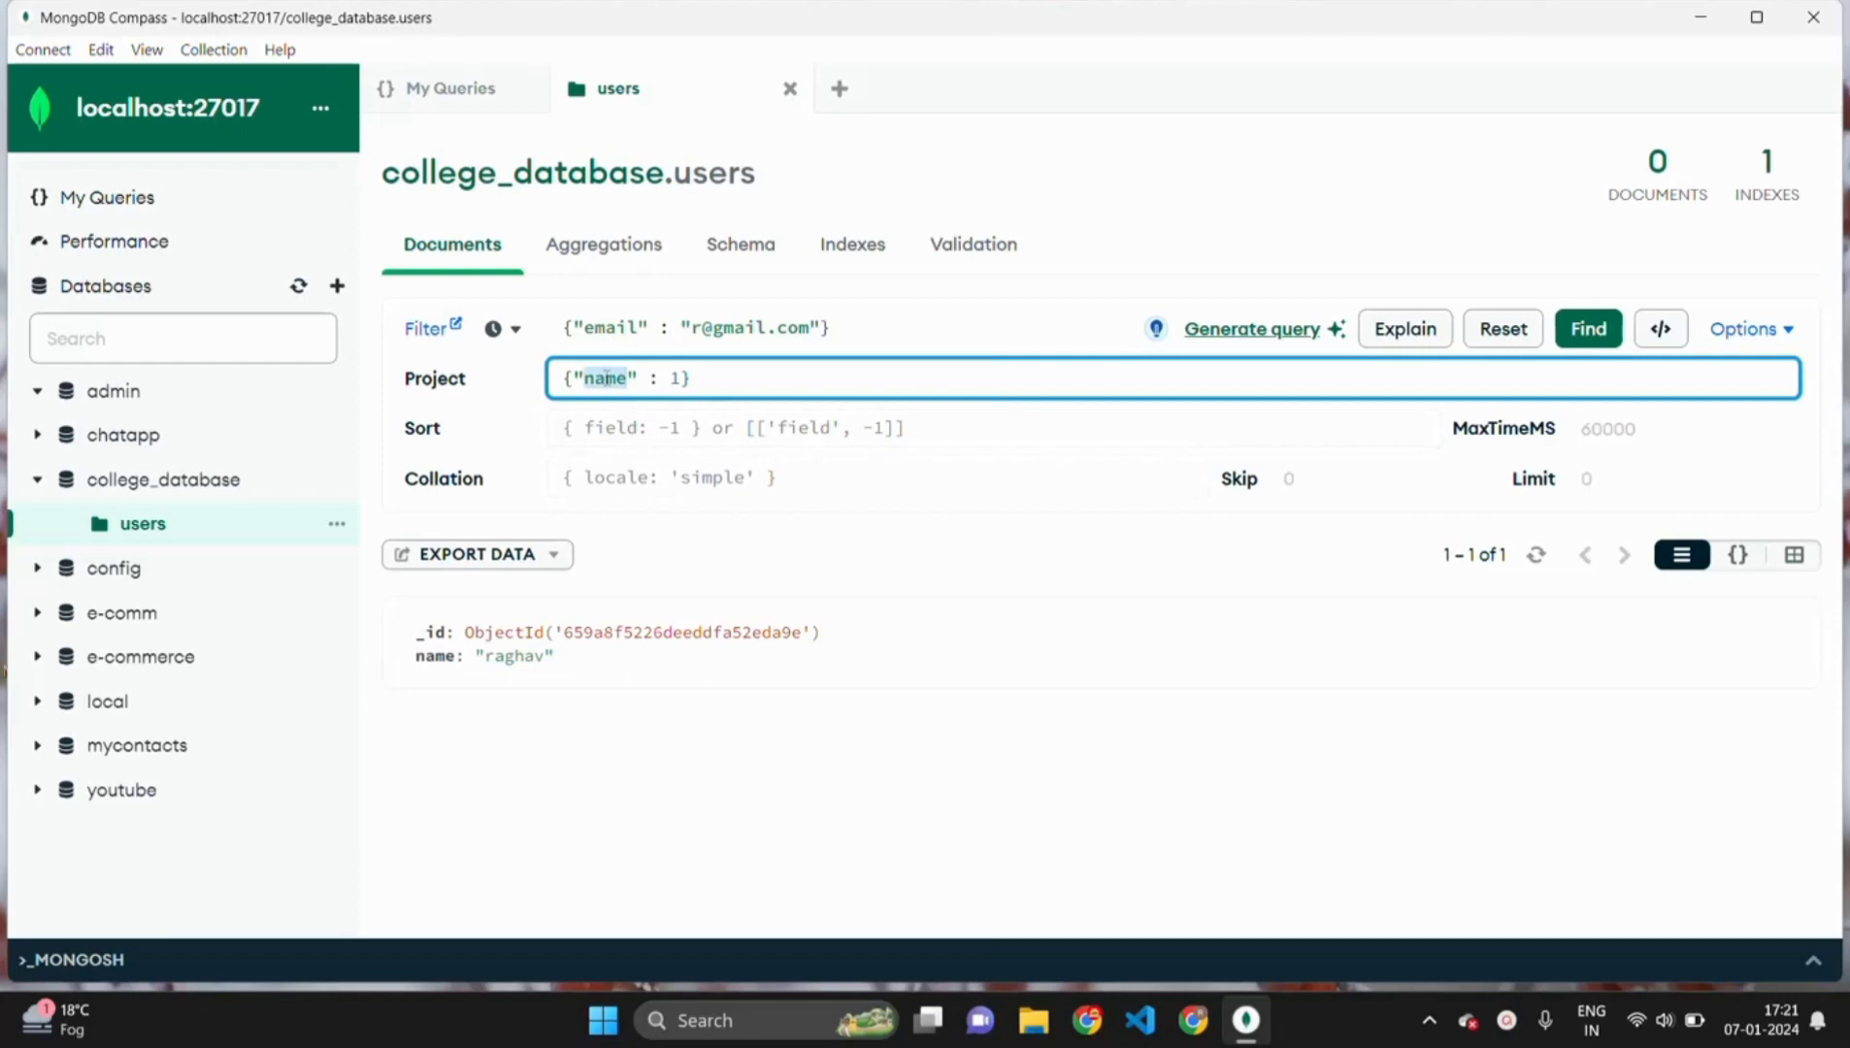
text(email)
click(1586, 330)
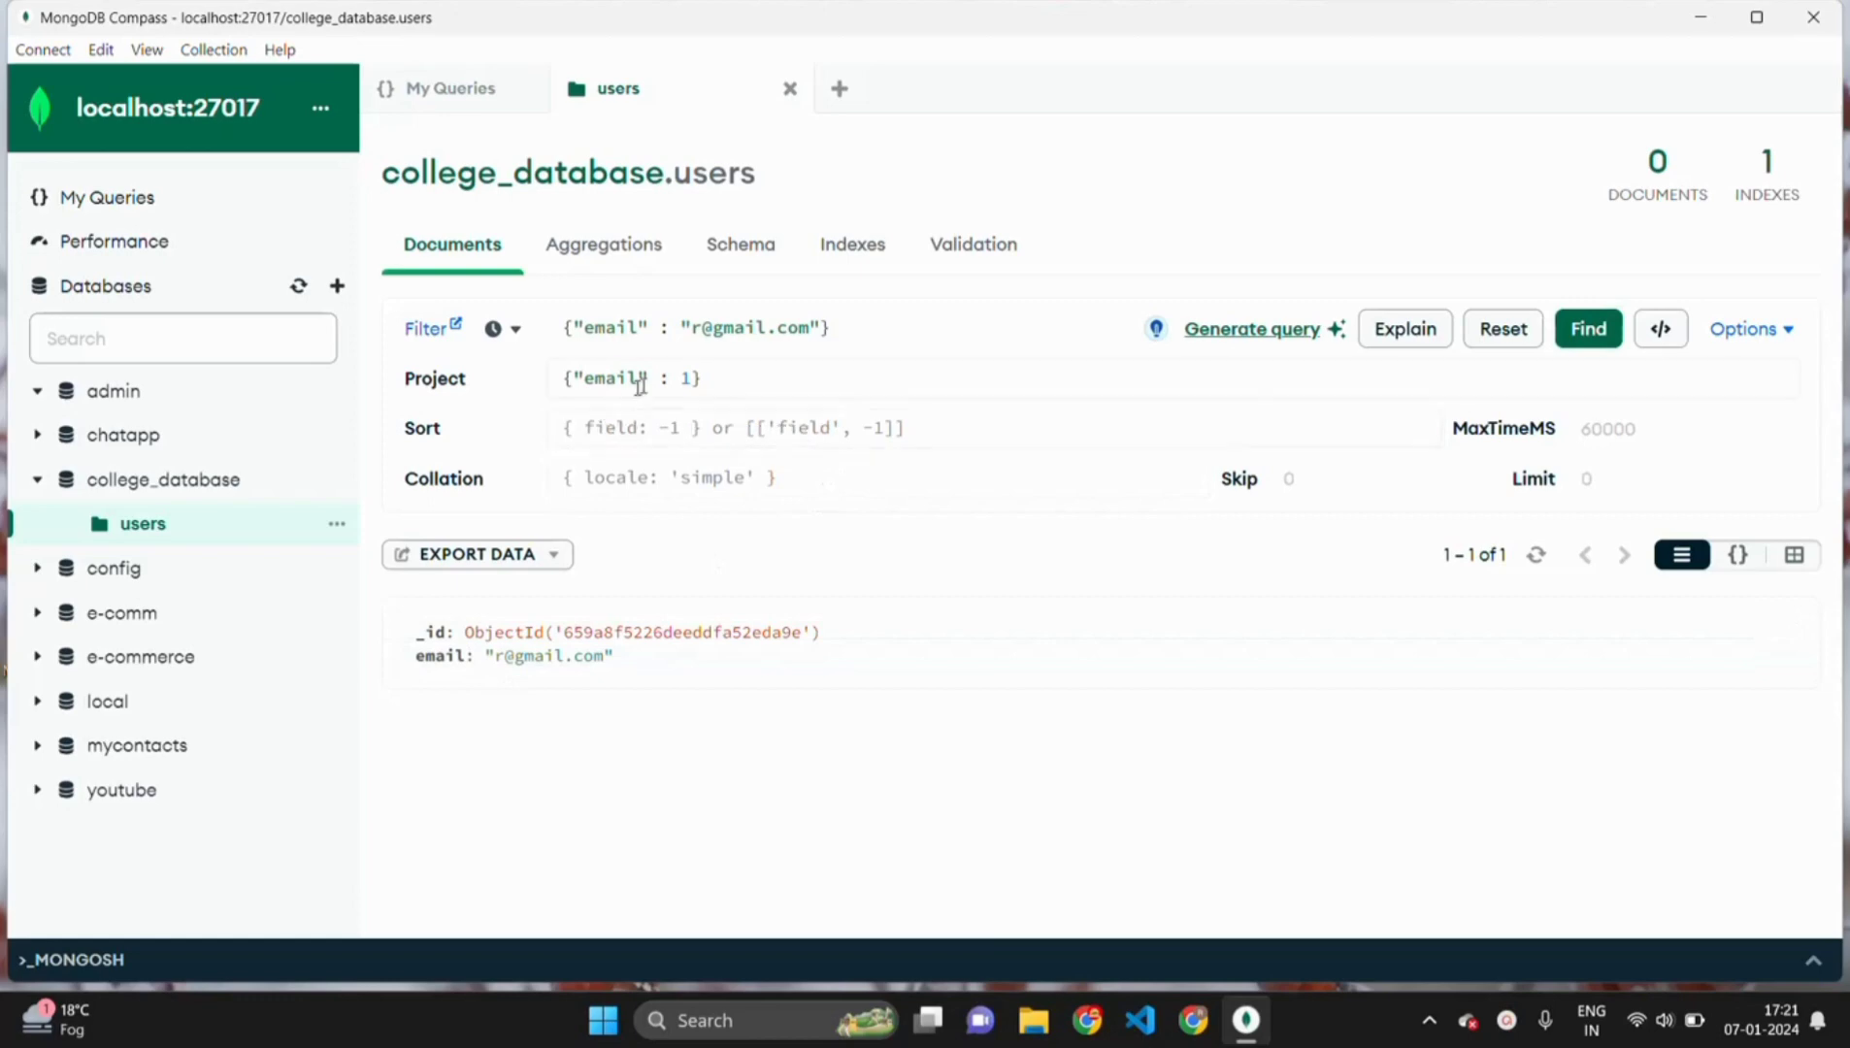
click(782, 330)
drag(832, 327, 558, 327)
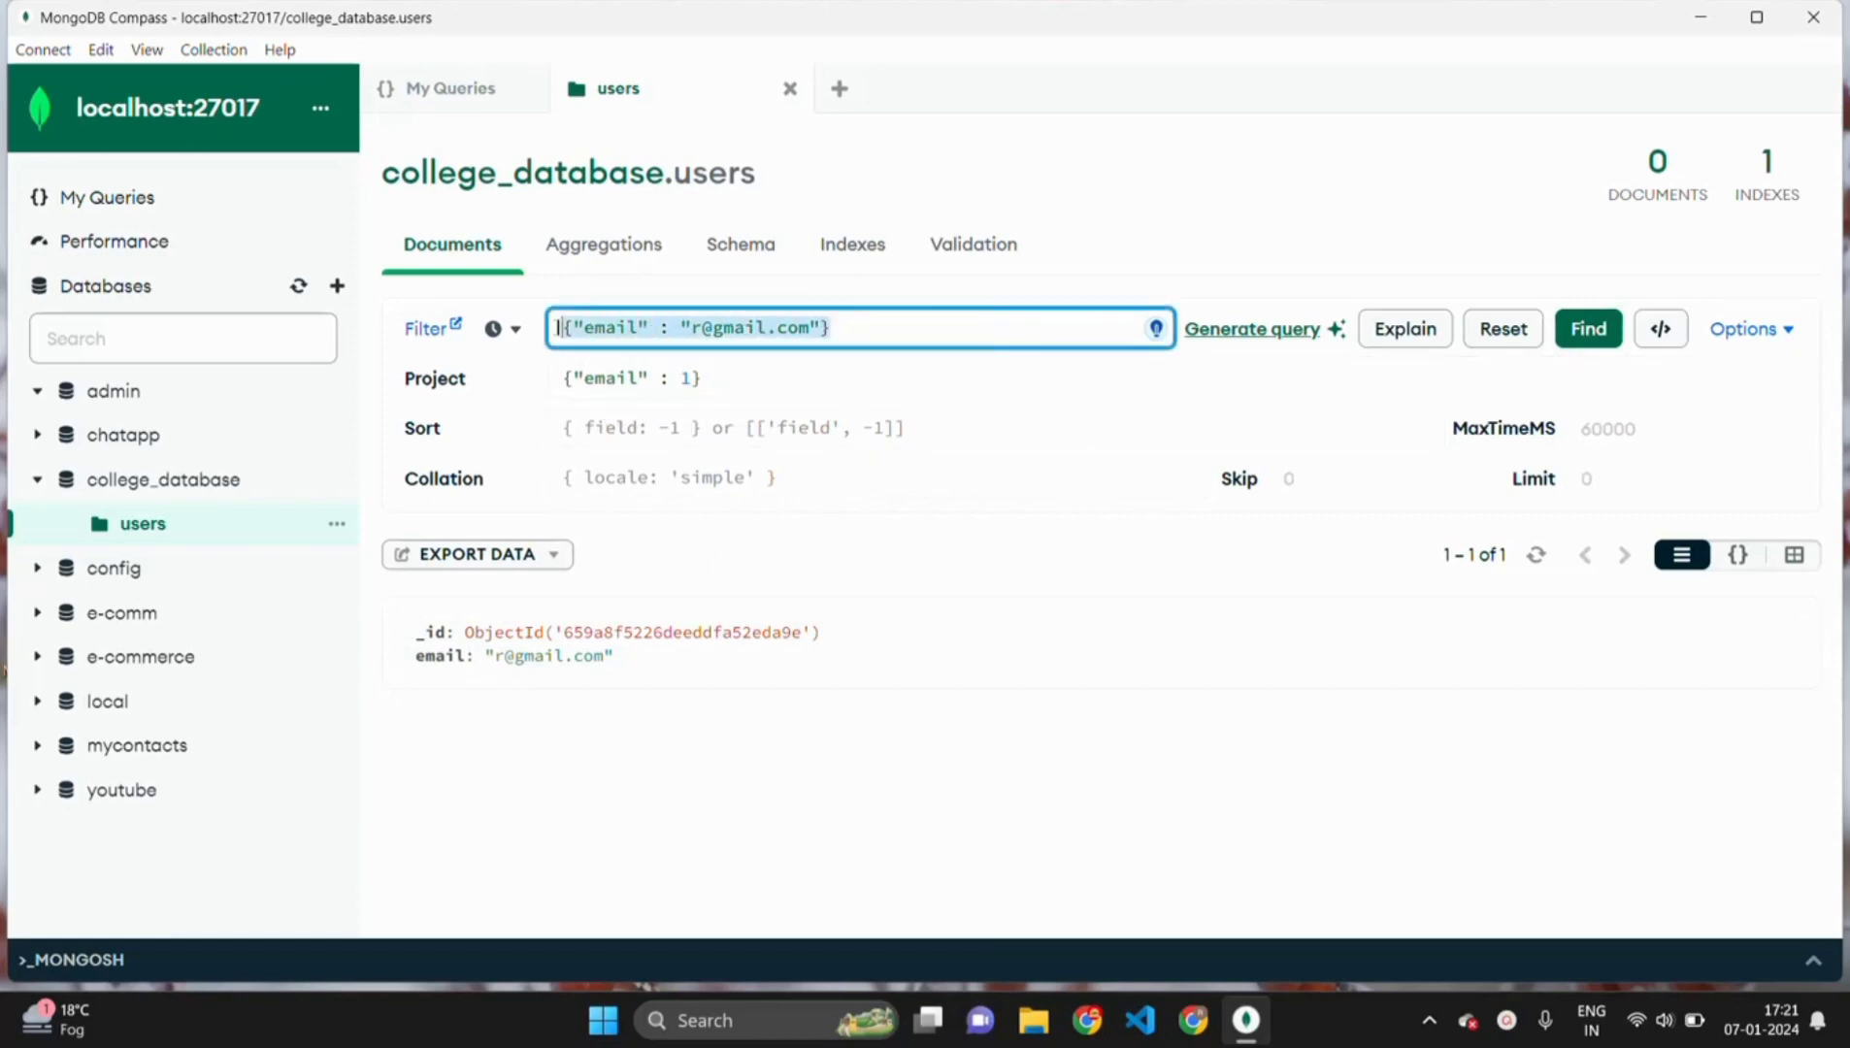
key(BackSpace)
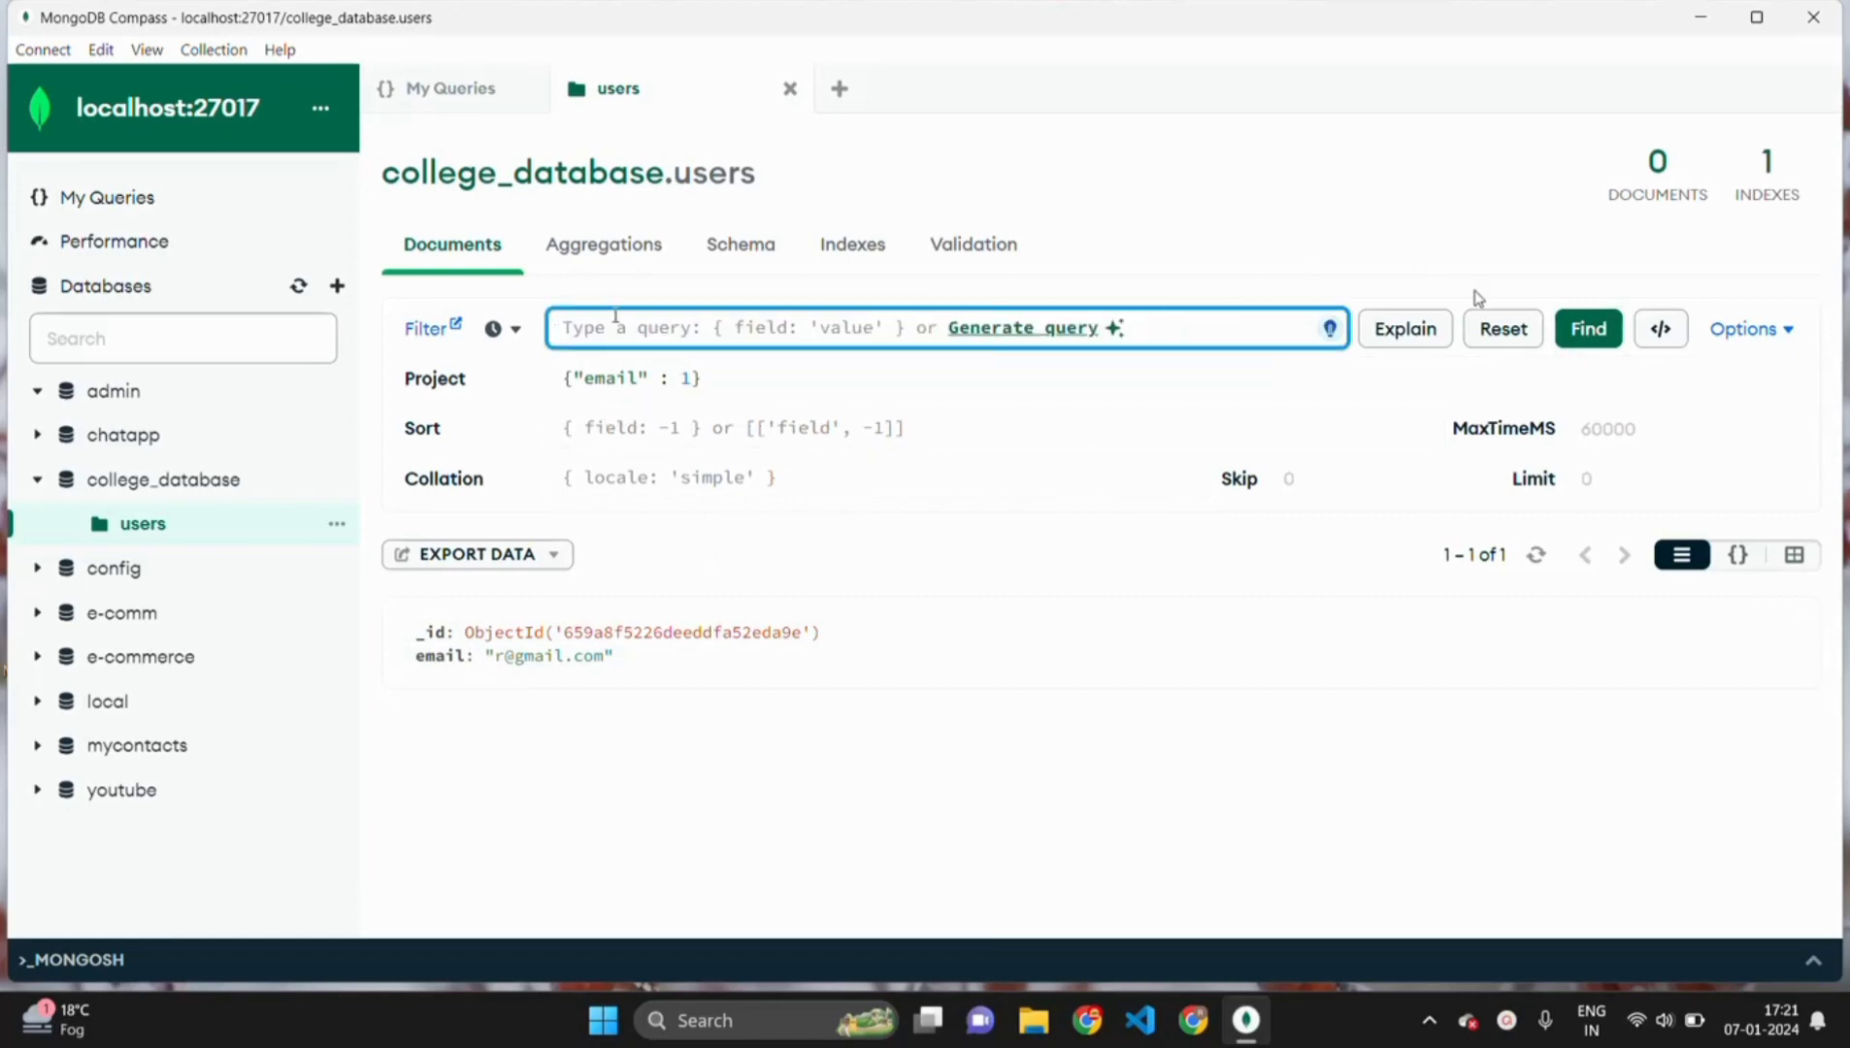
- Sort by {email : 1}, then reverse to {email : -1}, and collapse Options
click(1570, 335)
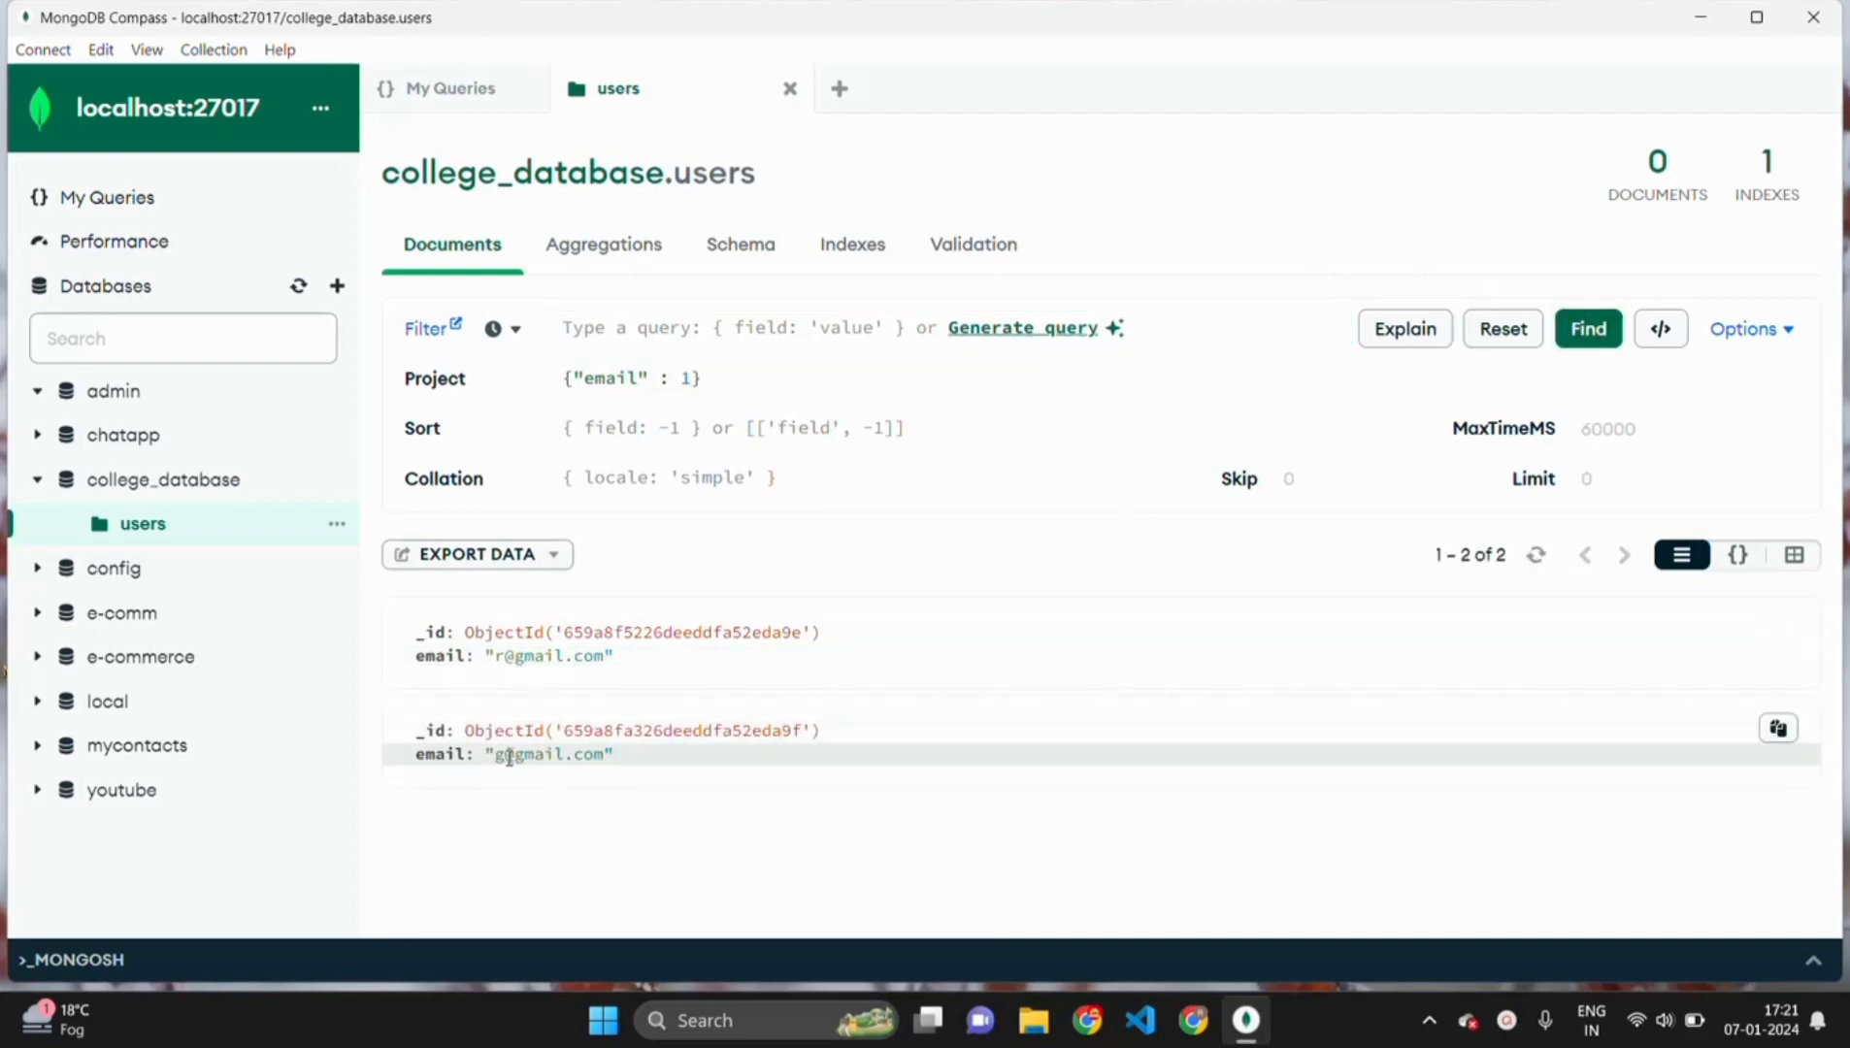
click(613, 428)
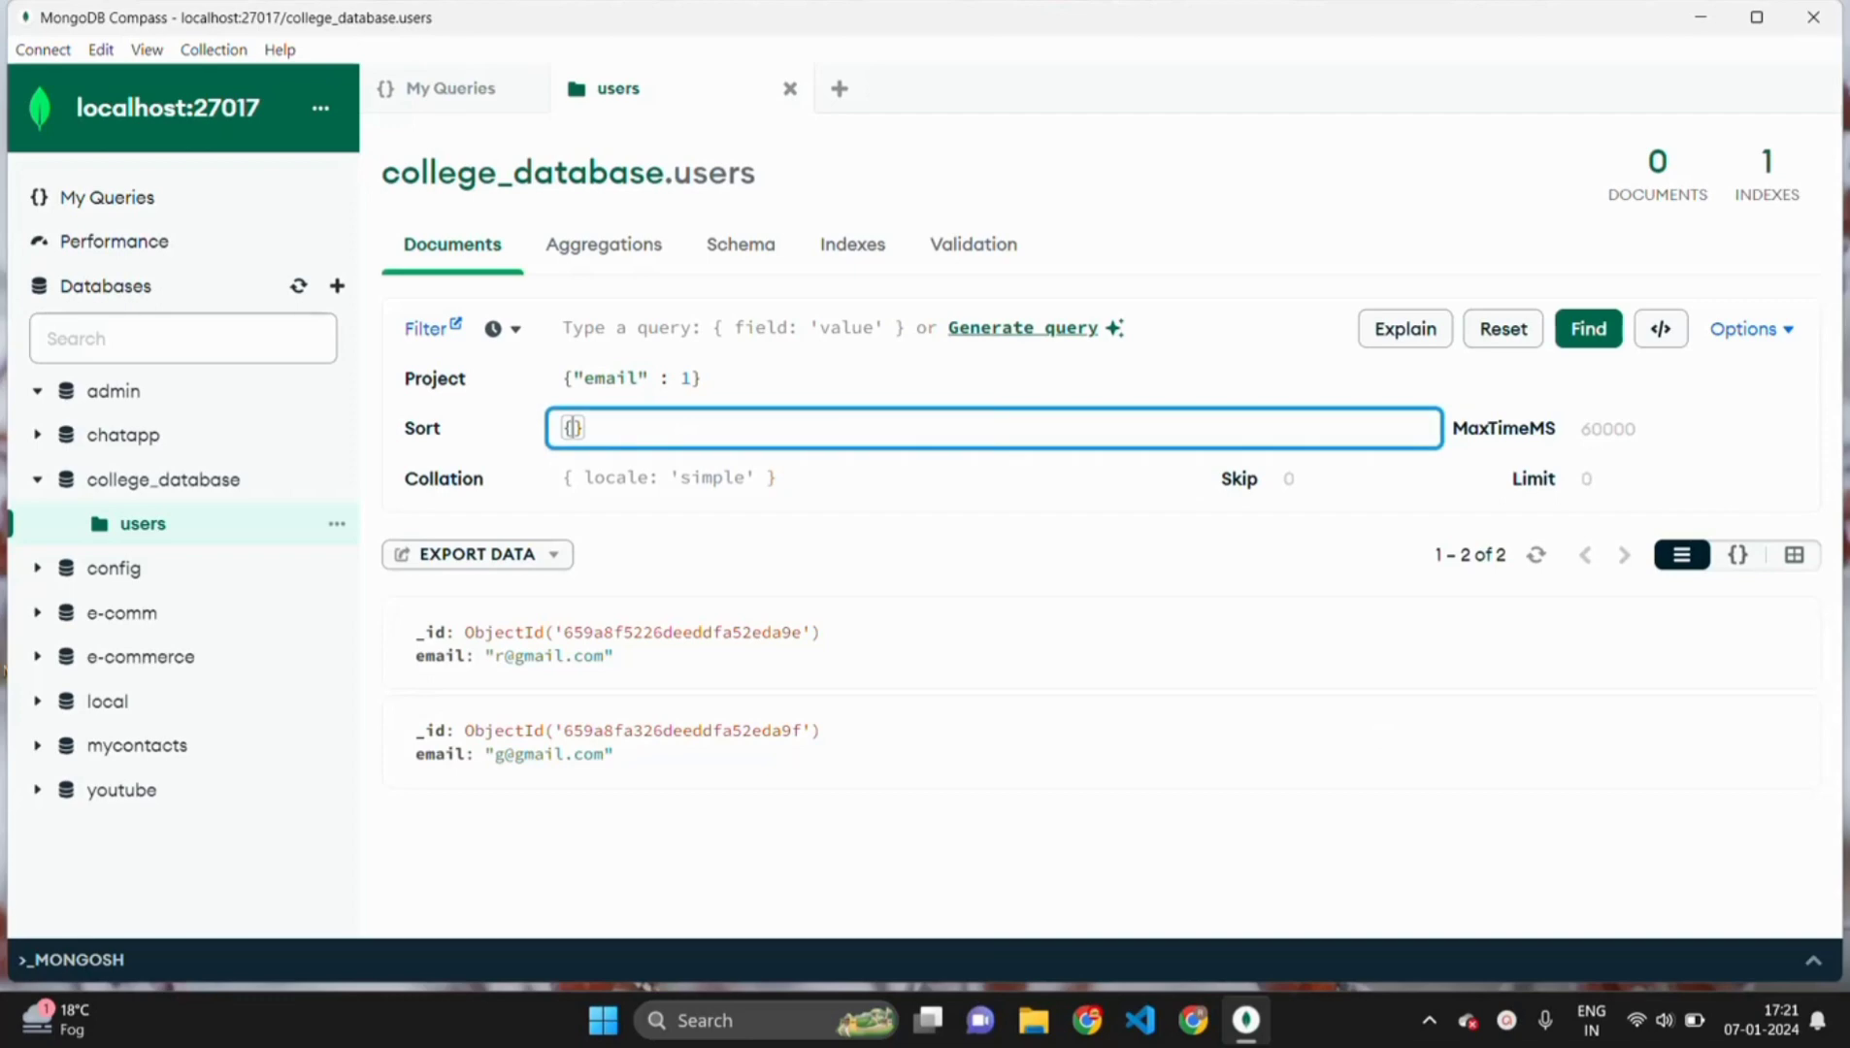
text(email : 1)
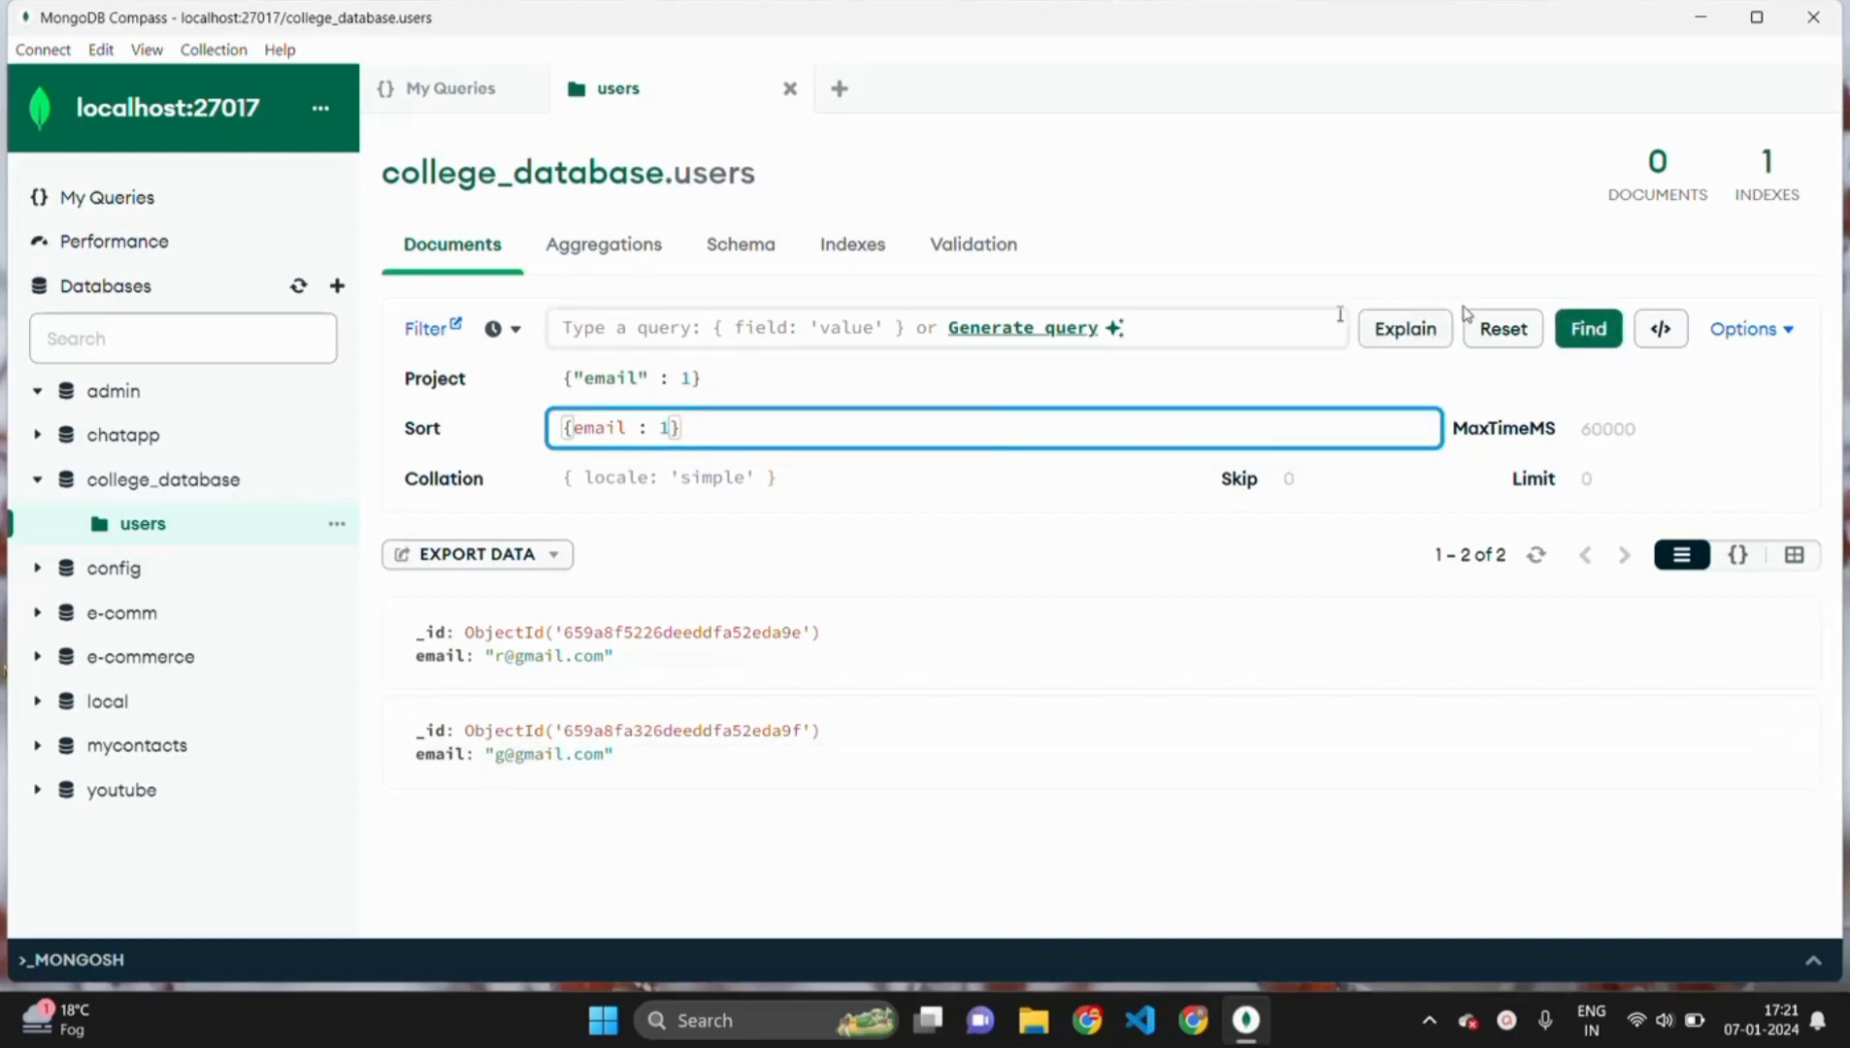
click(1571, 335)
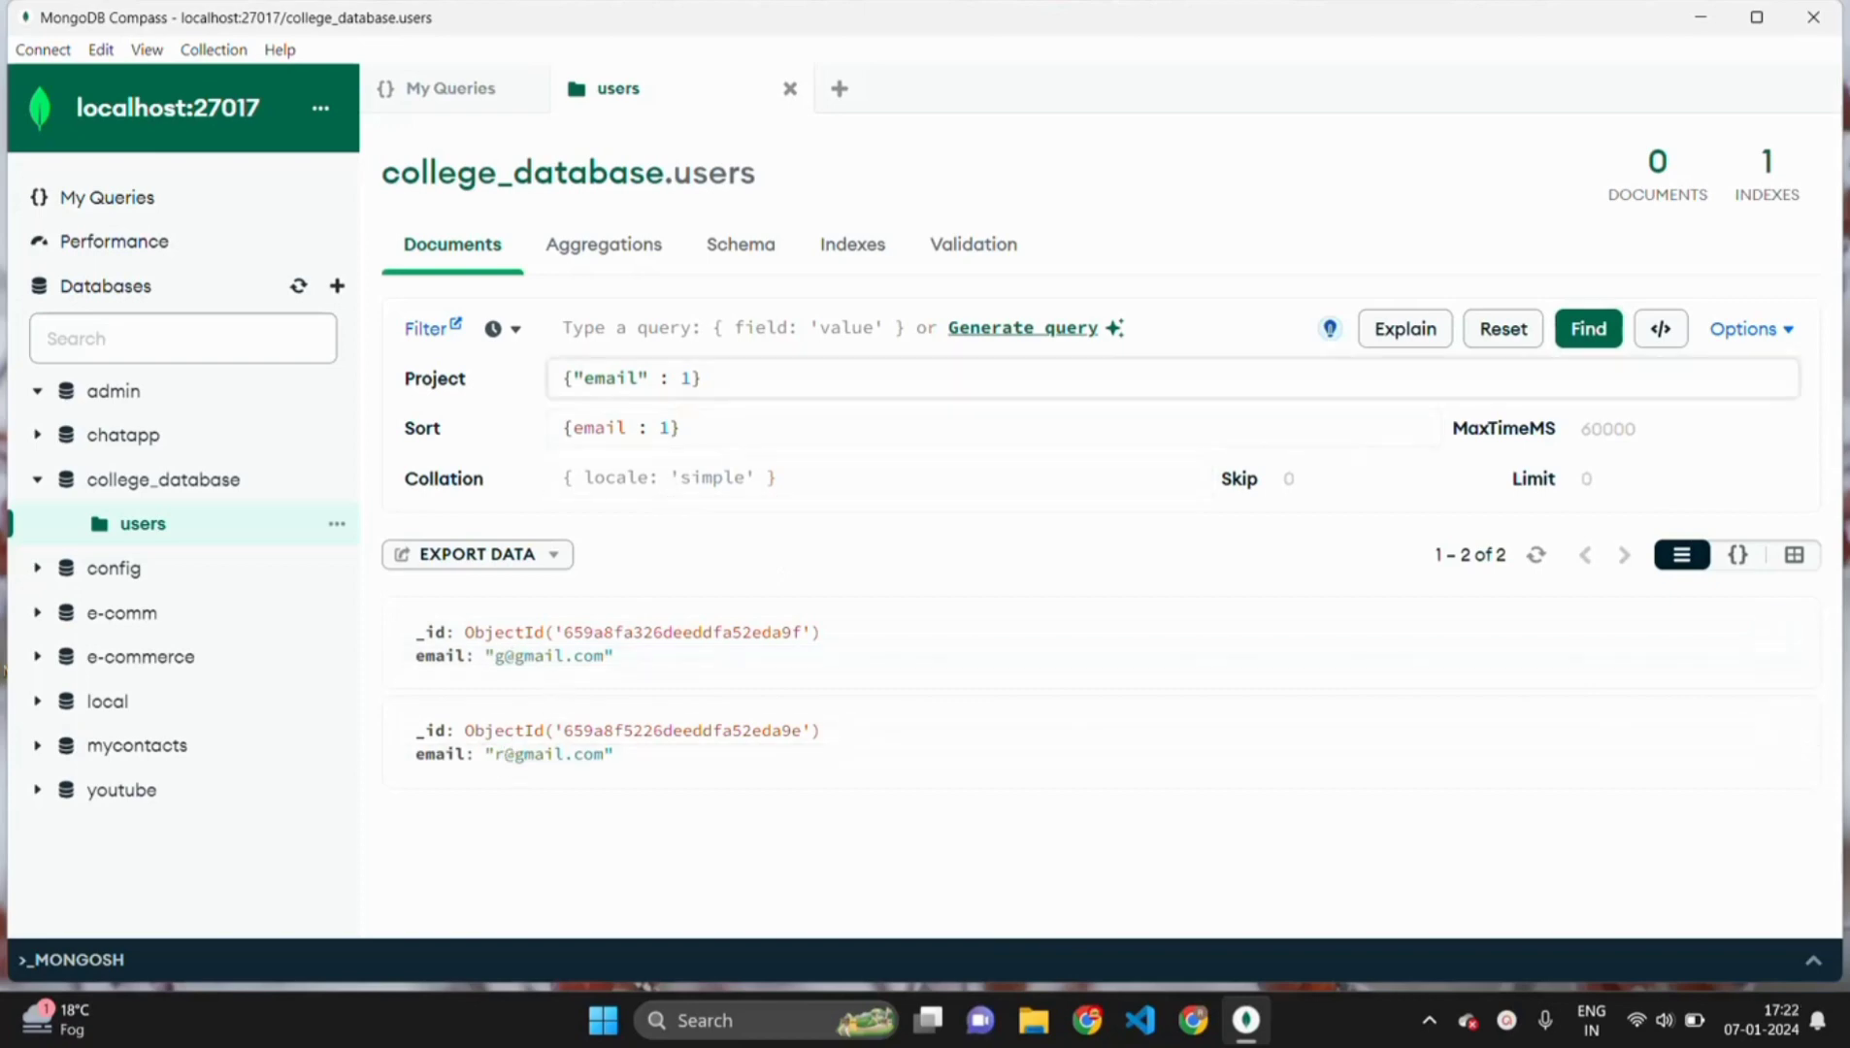
click(659, 429)
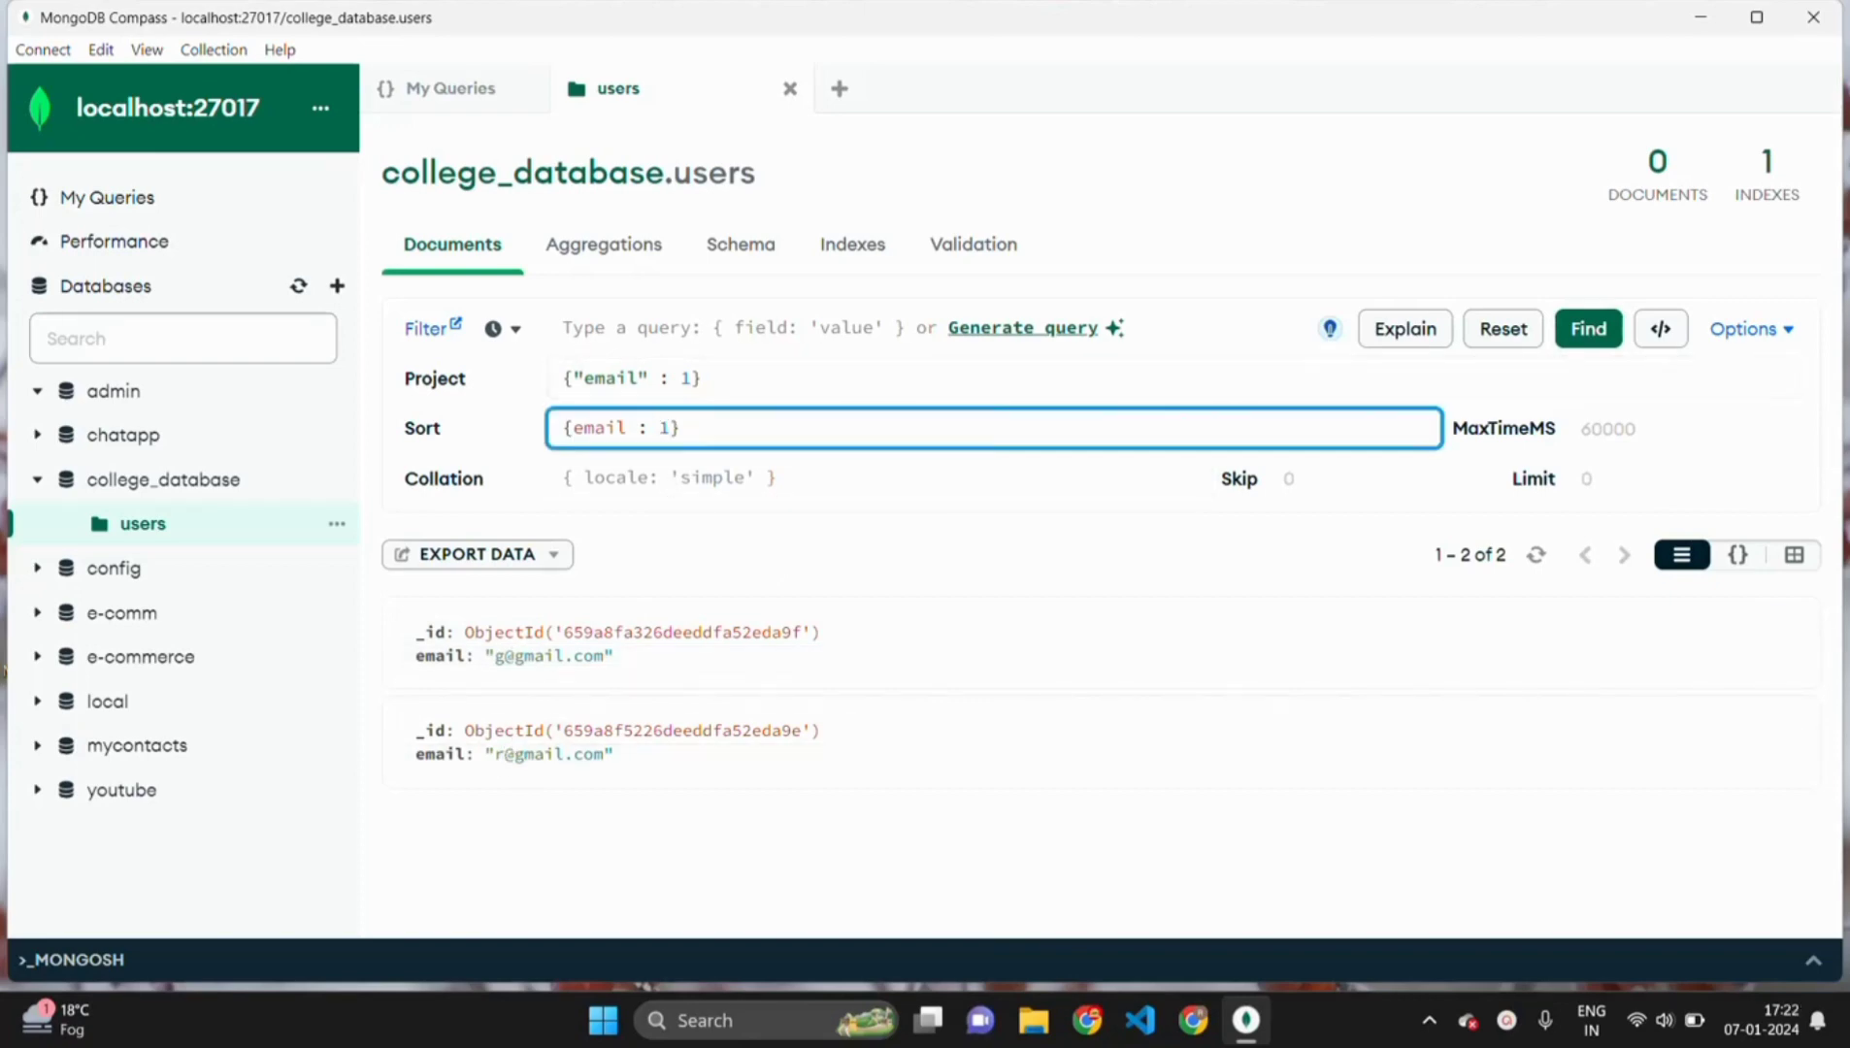
text(-)
click(1587, 335)
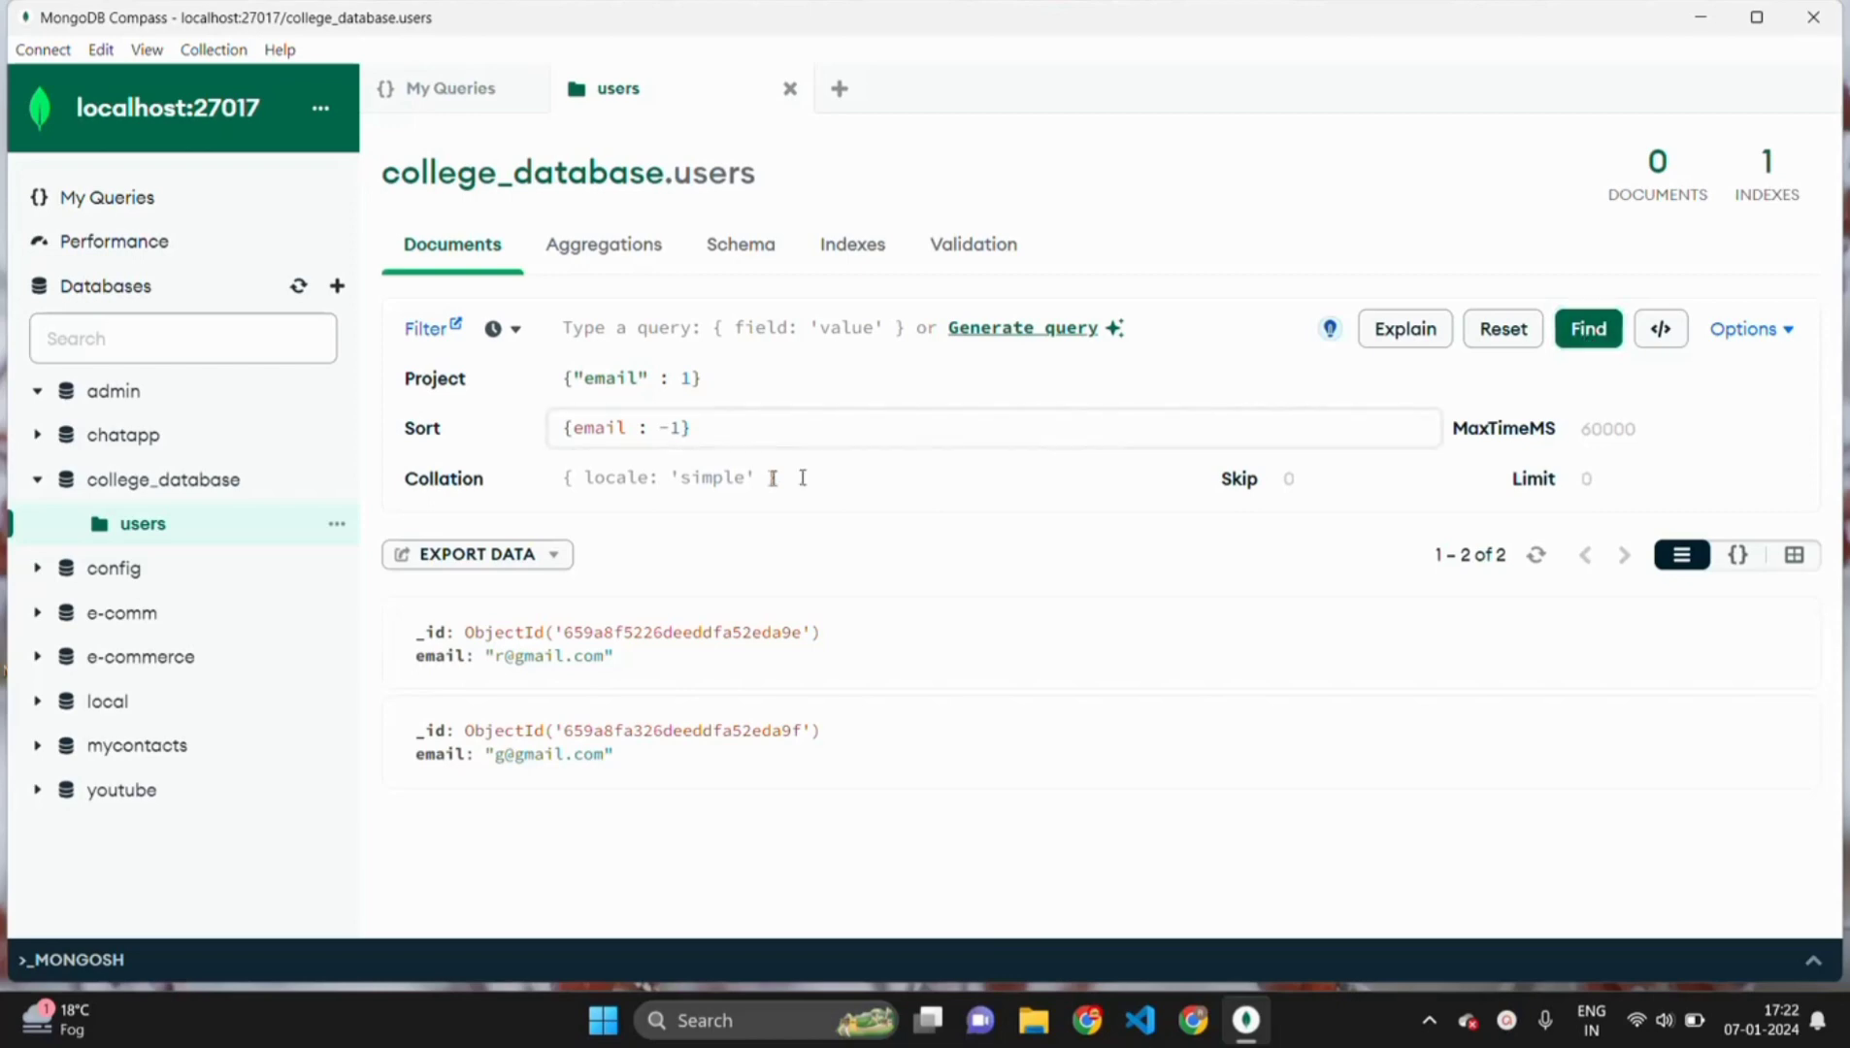
click(1782, 332)
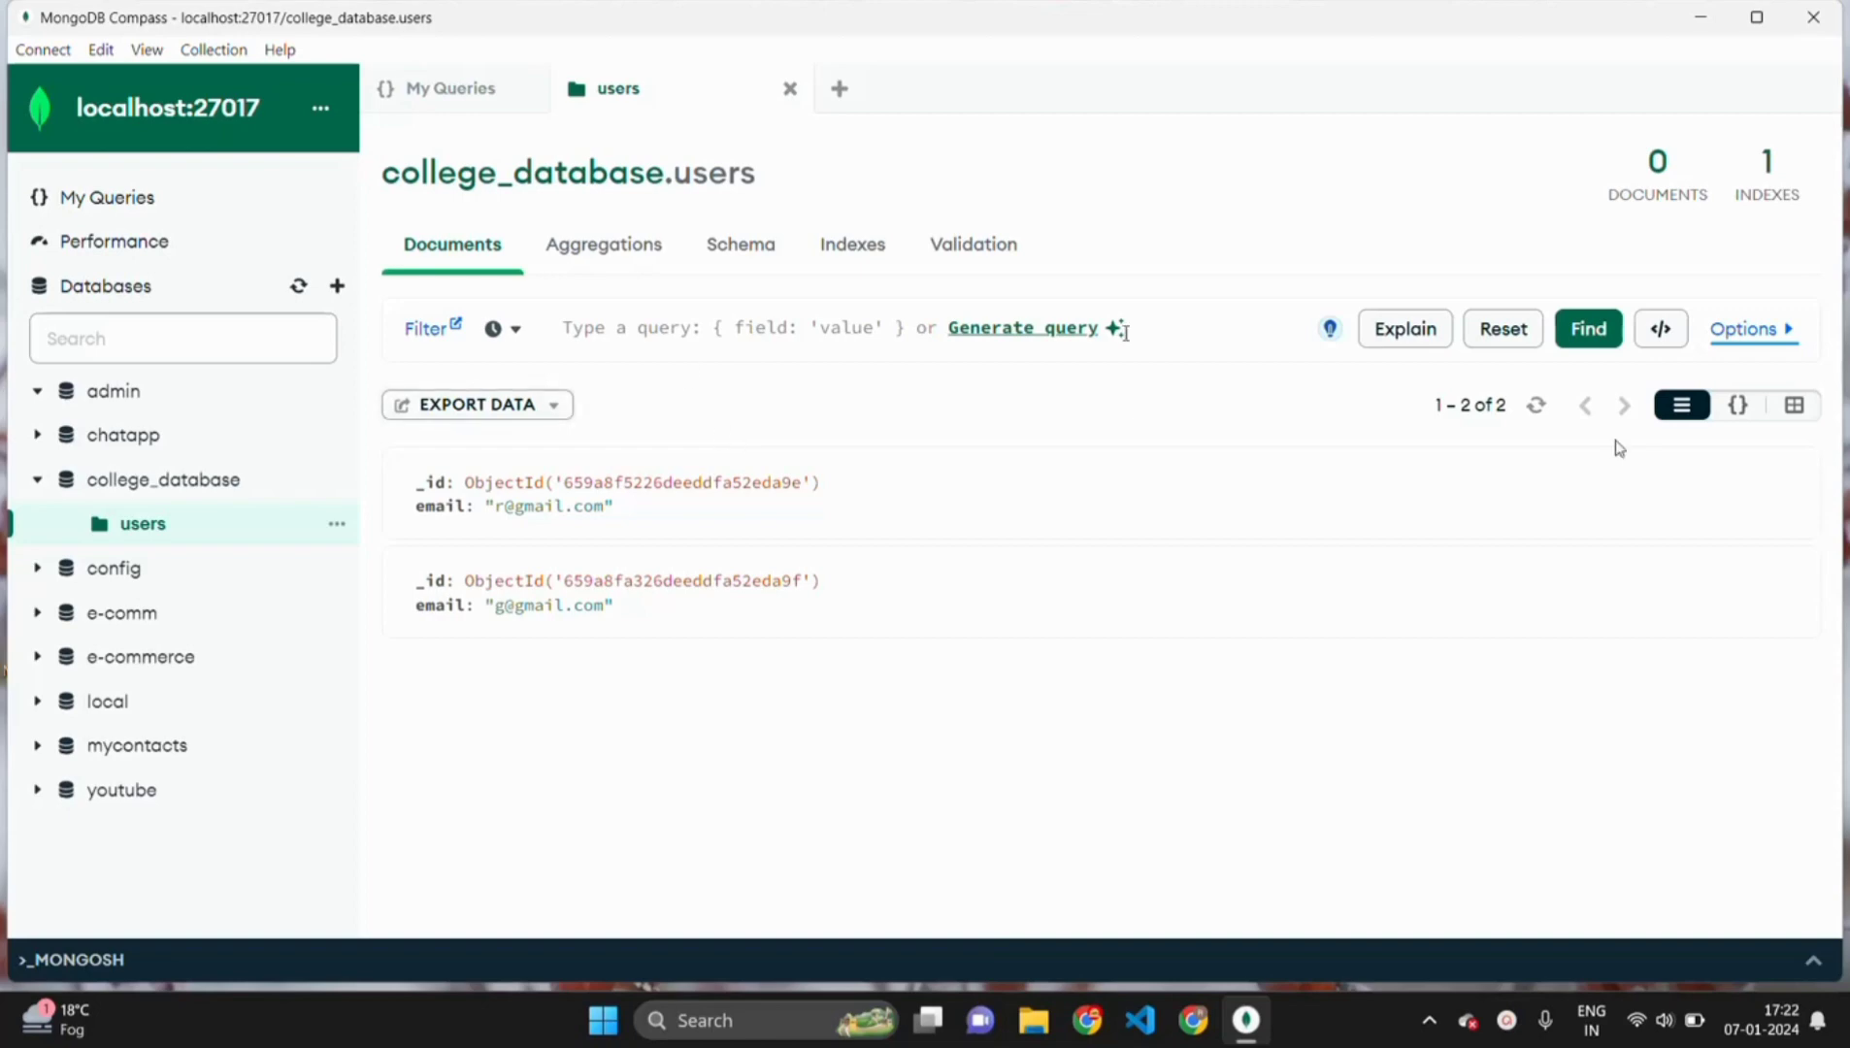
- Reset the query, edit the second document's e-mail value, and update it
click(1496, 339)
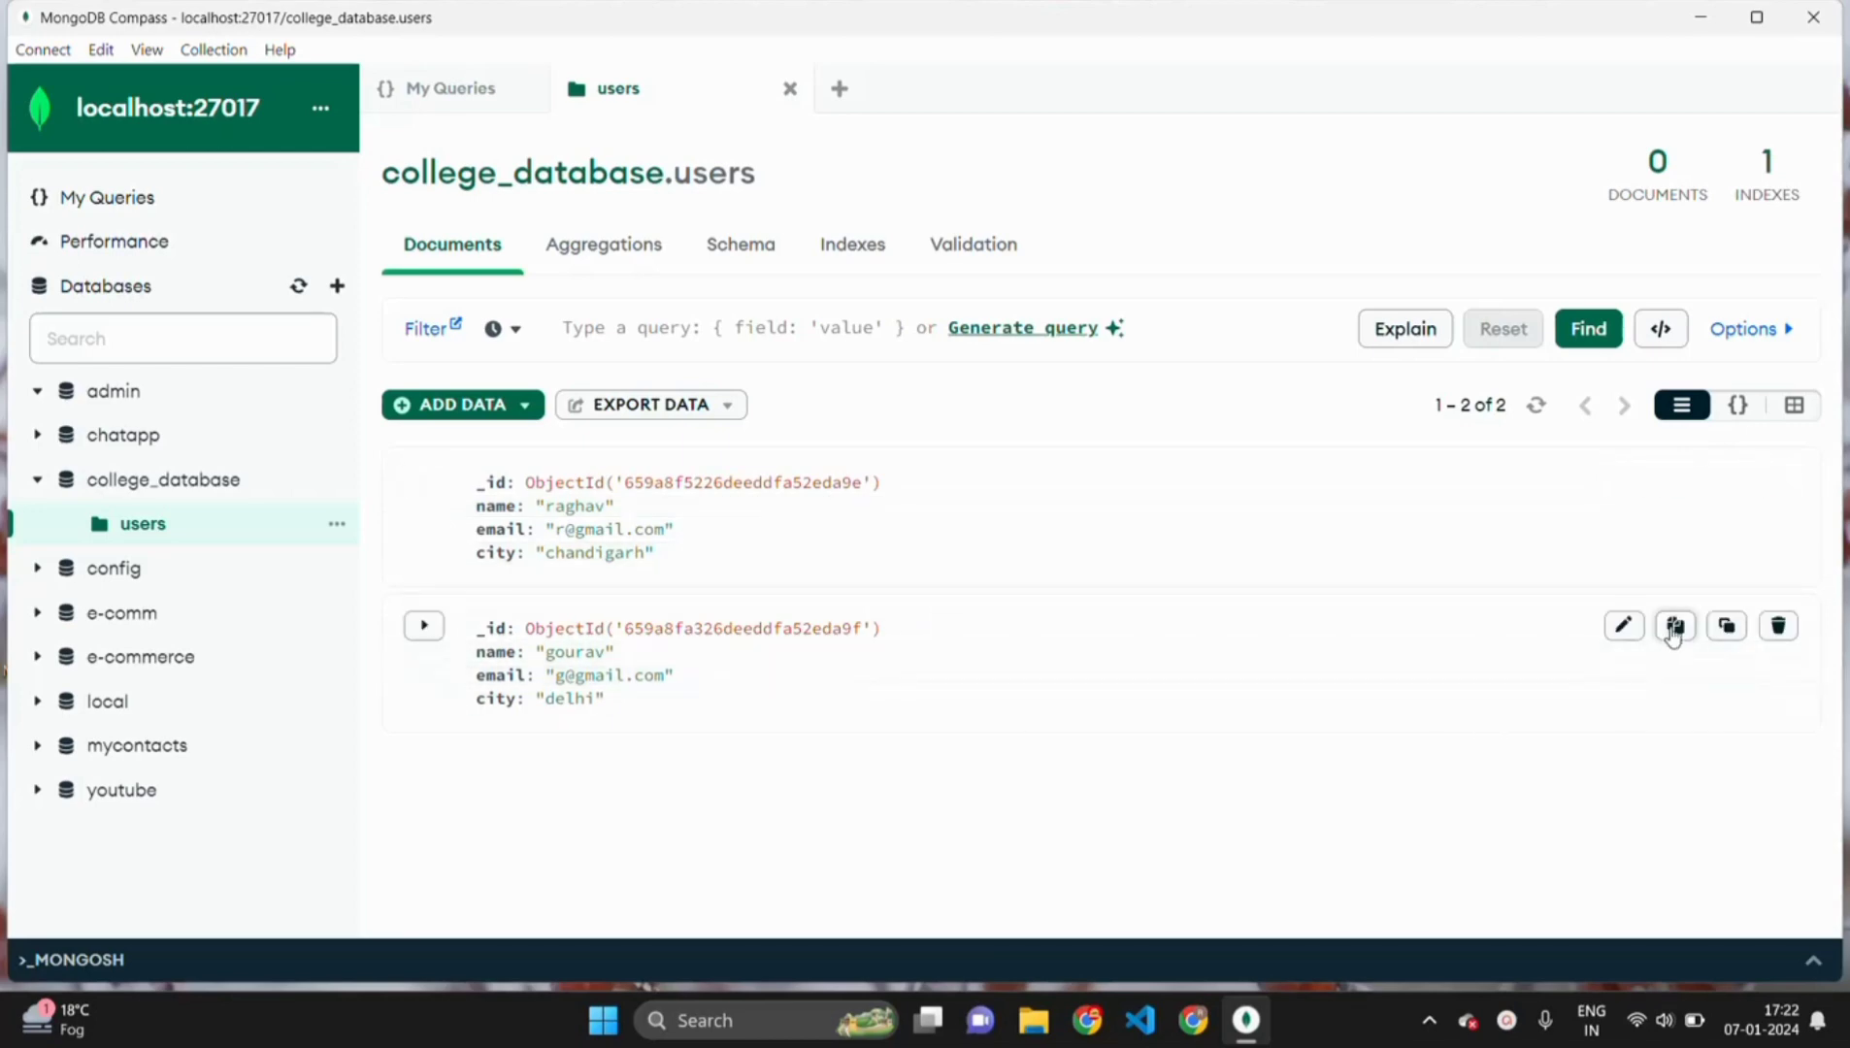
click(1624, 633)
click(591, 655)
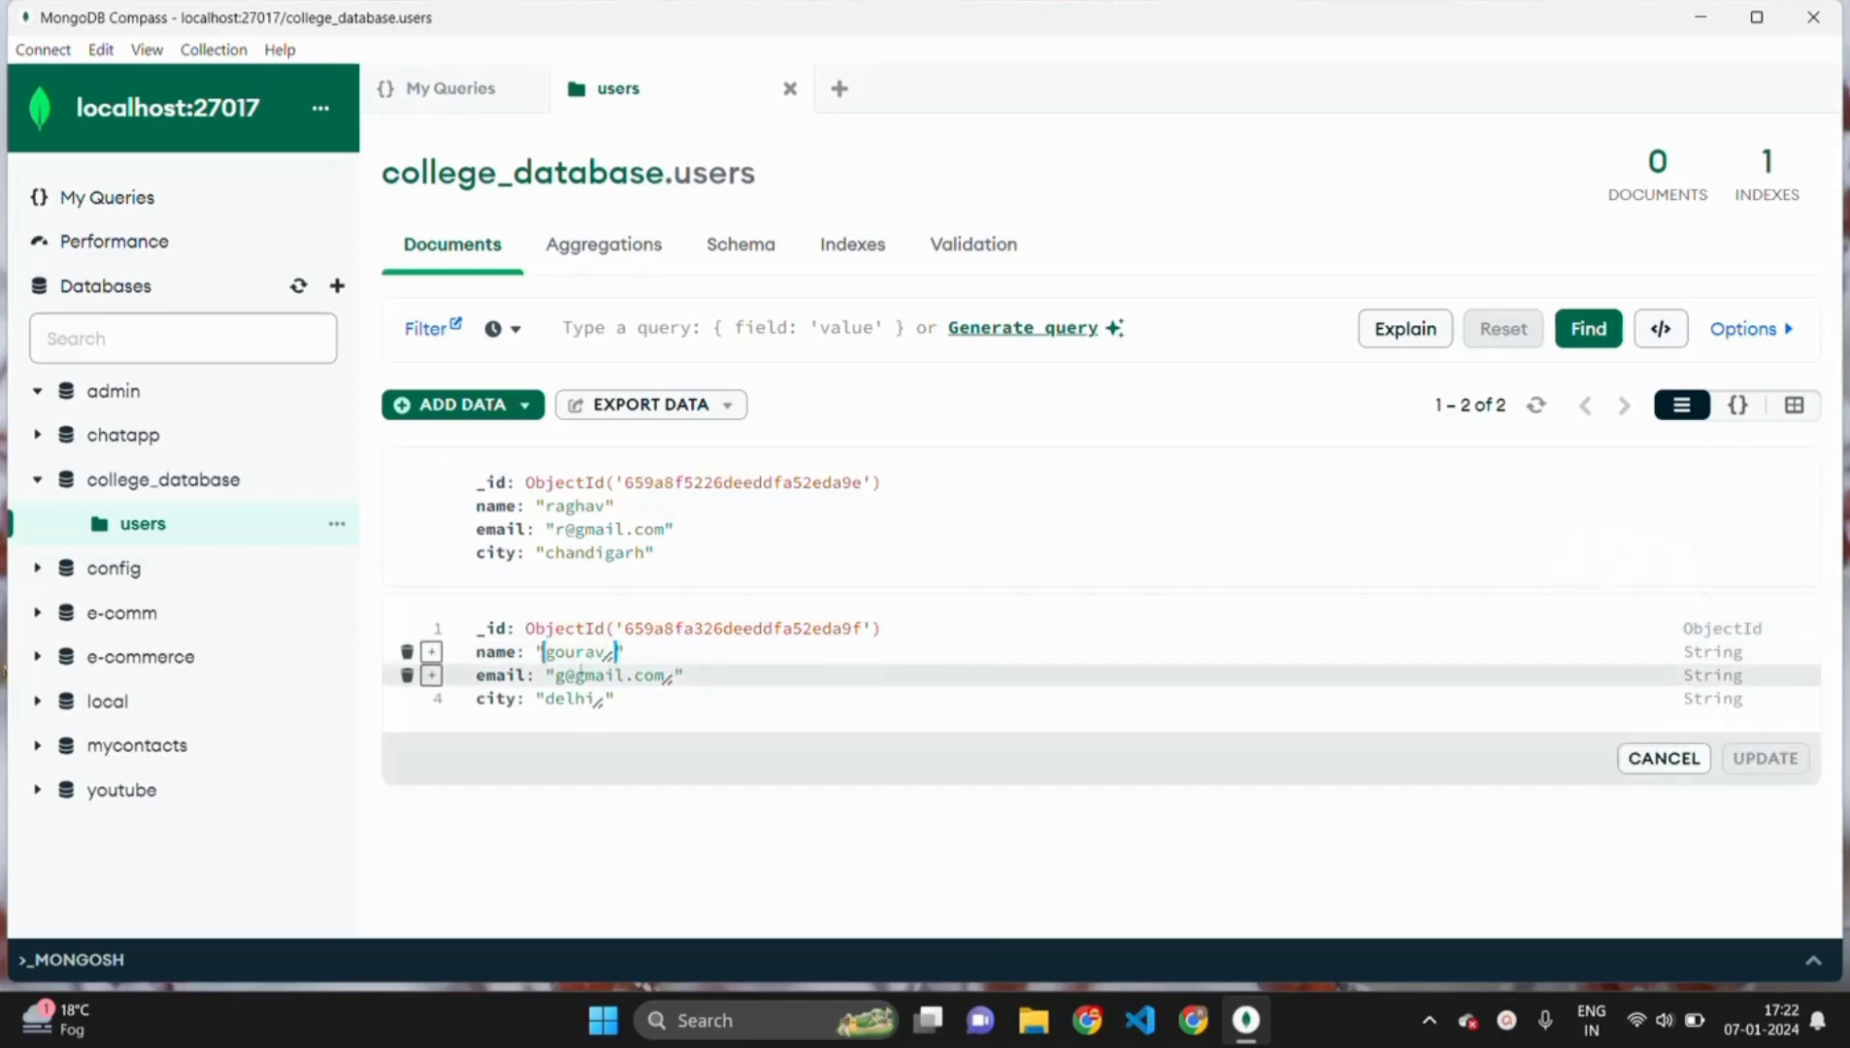
click(579, 675)
text(ourav)
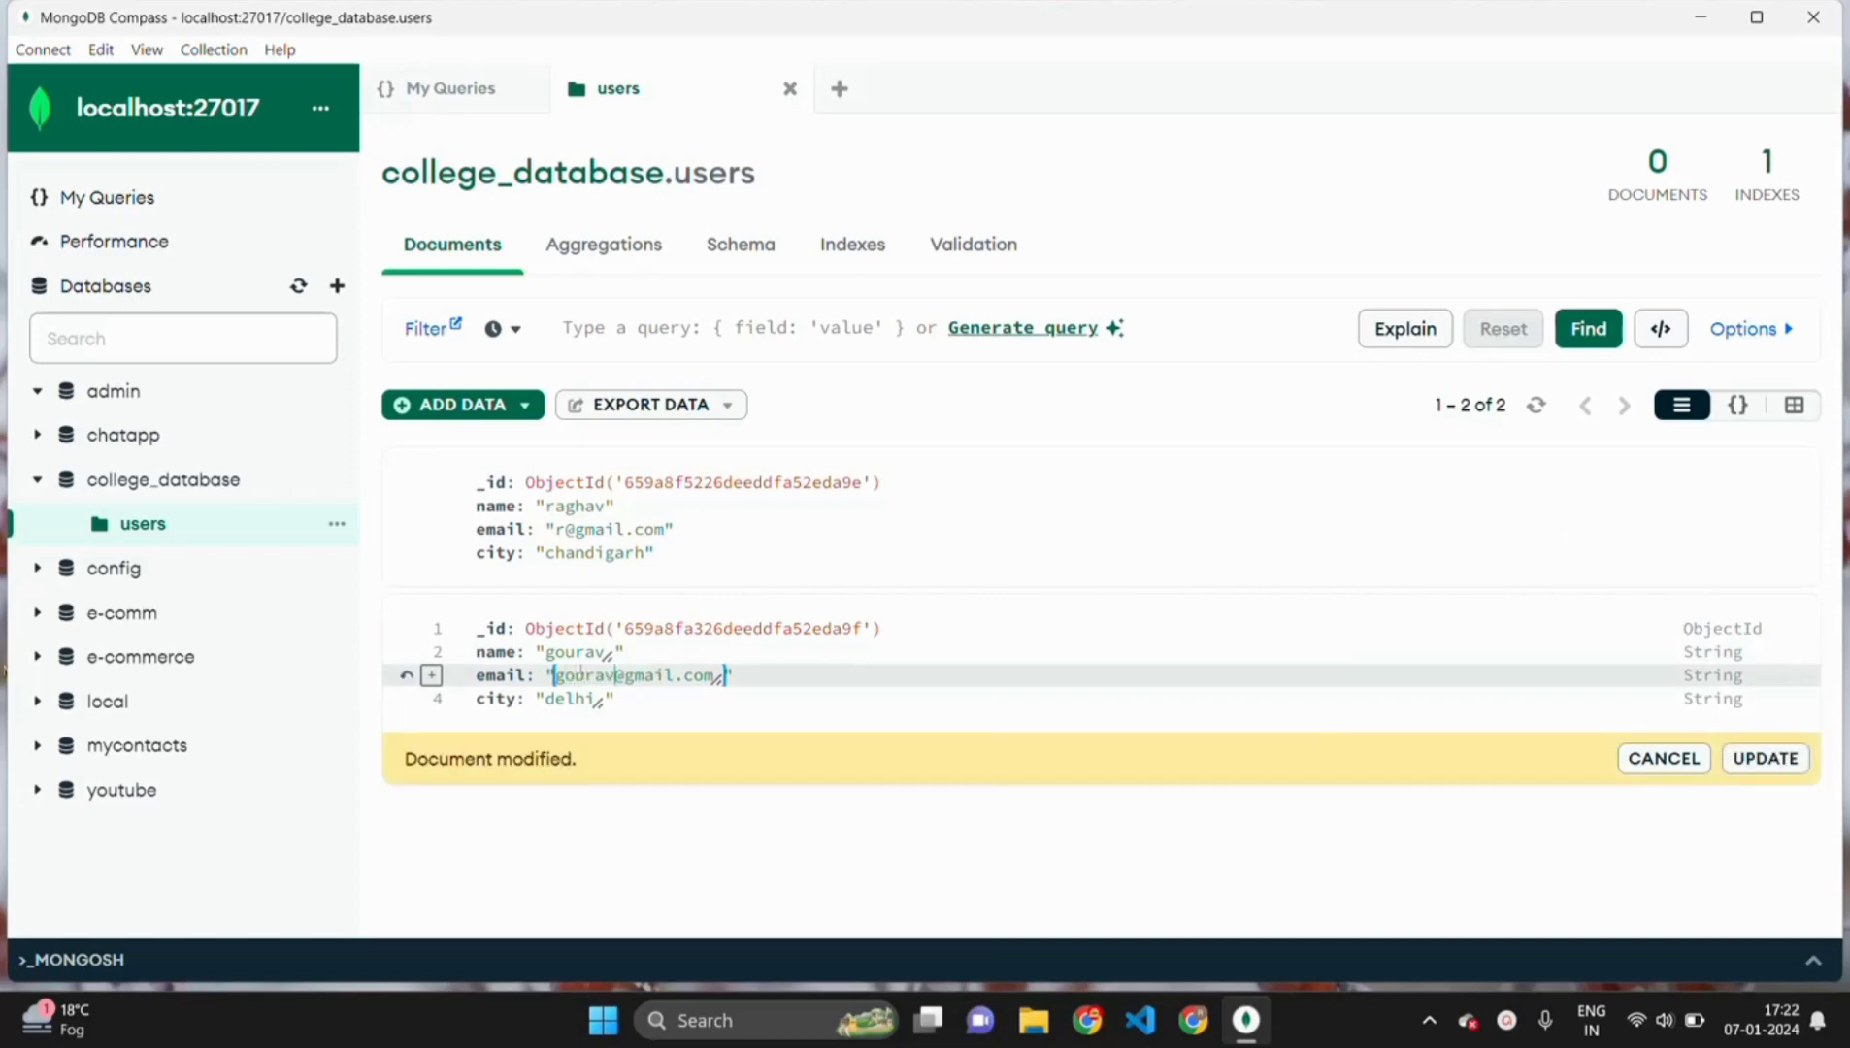
click(1776, 761)
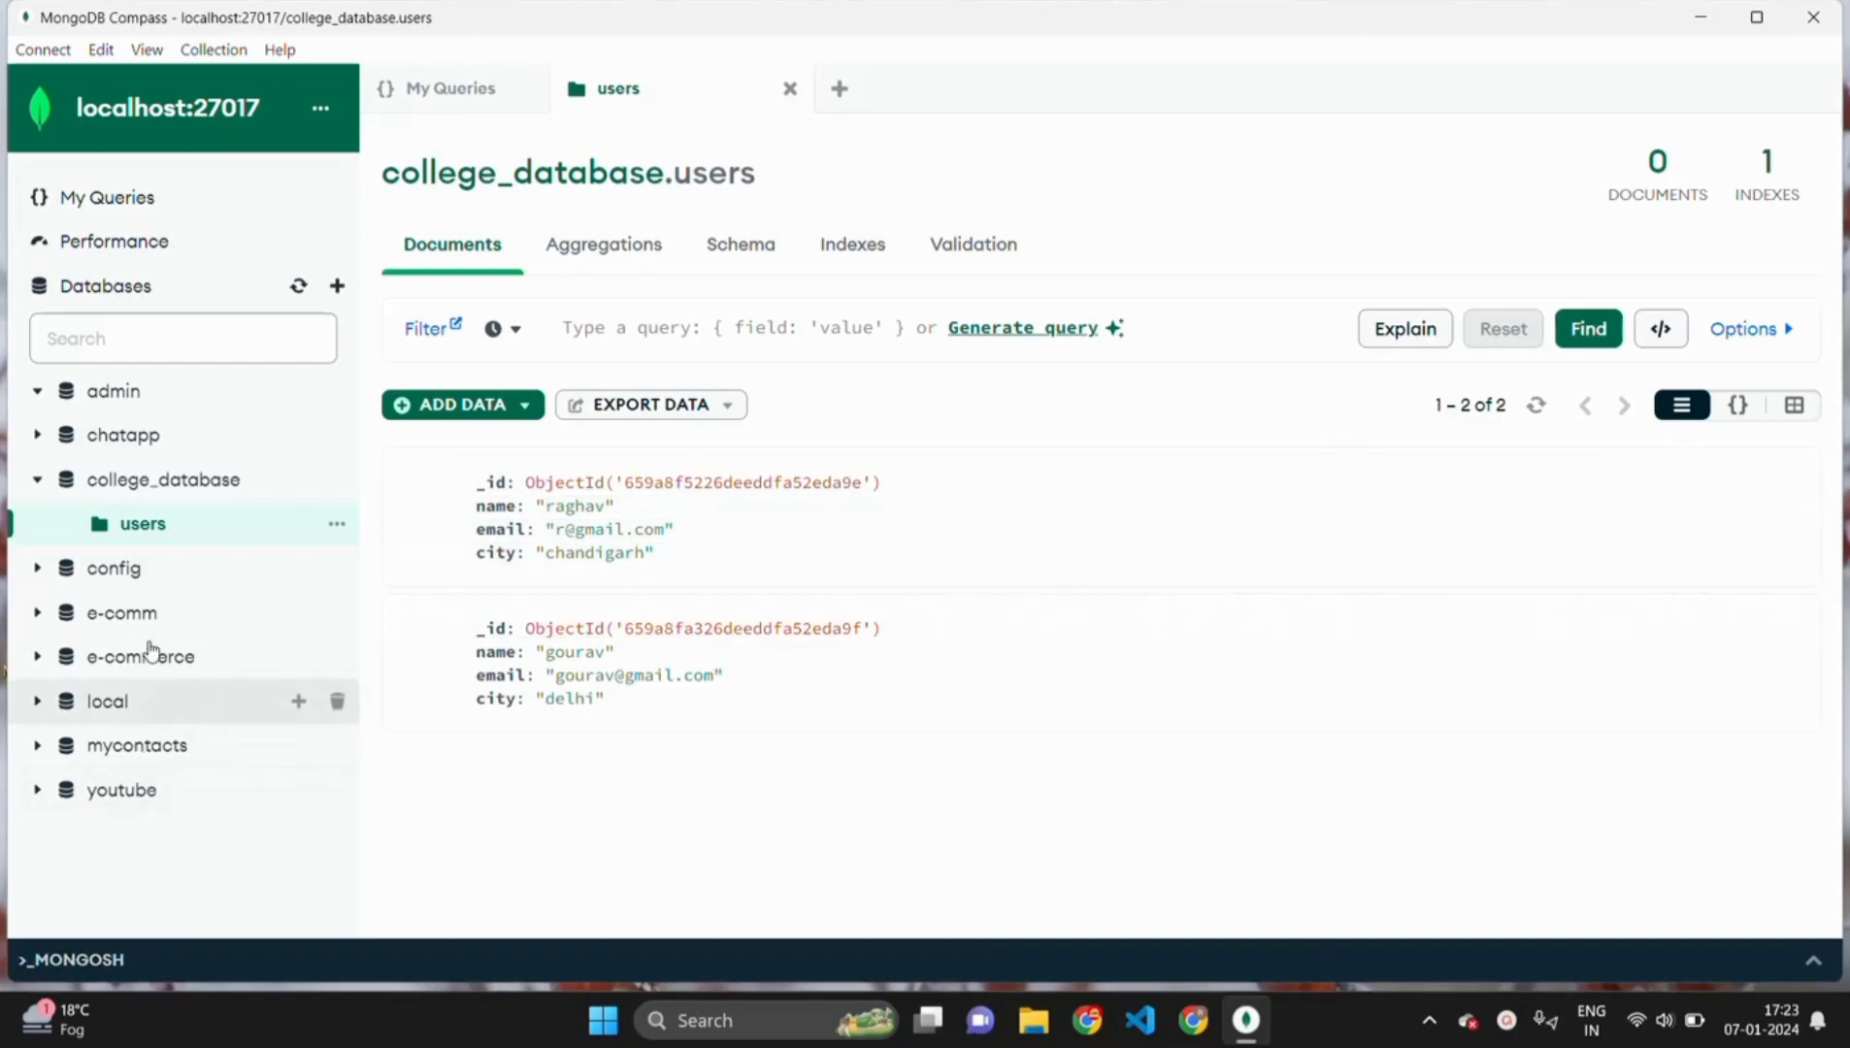
- Open the embedded mongosh panel and run show dbs to list databases
click(90, 961)
click(115, 720)
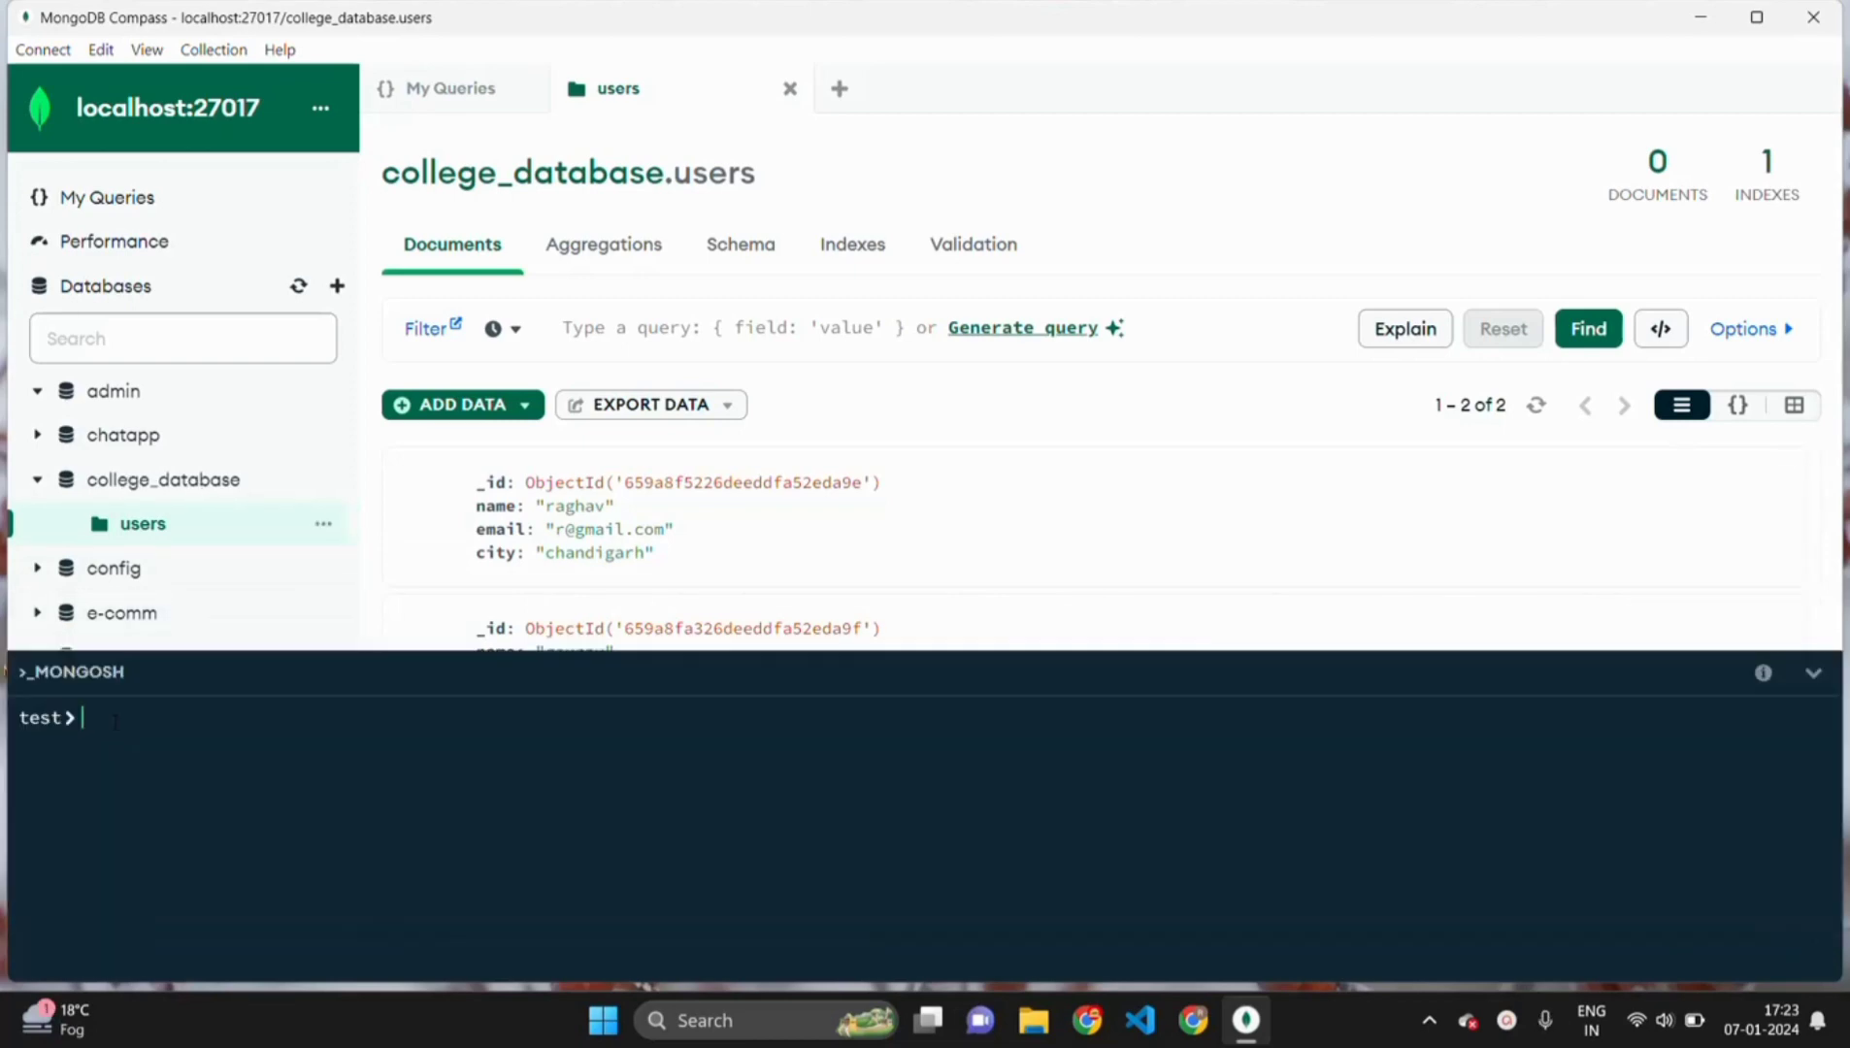
text(show)
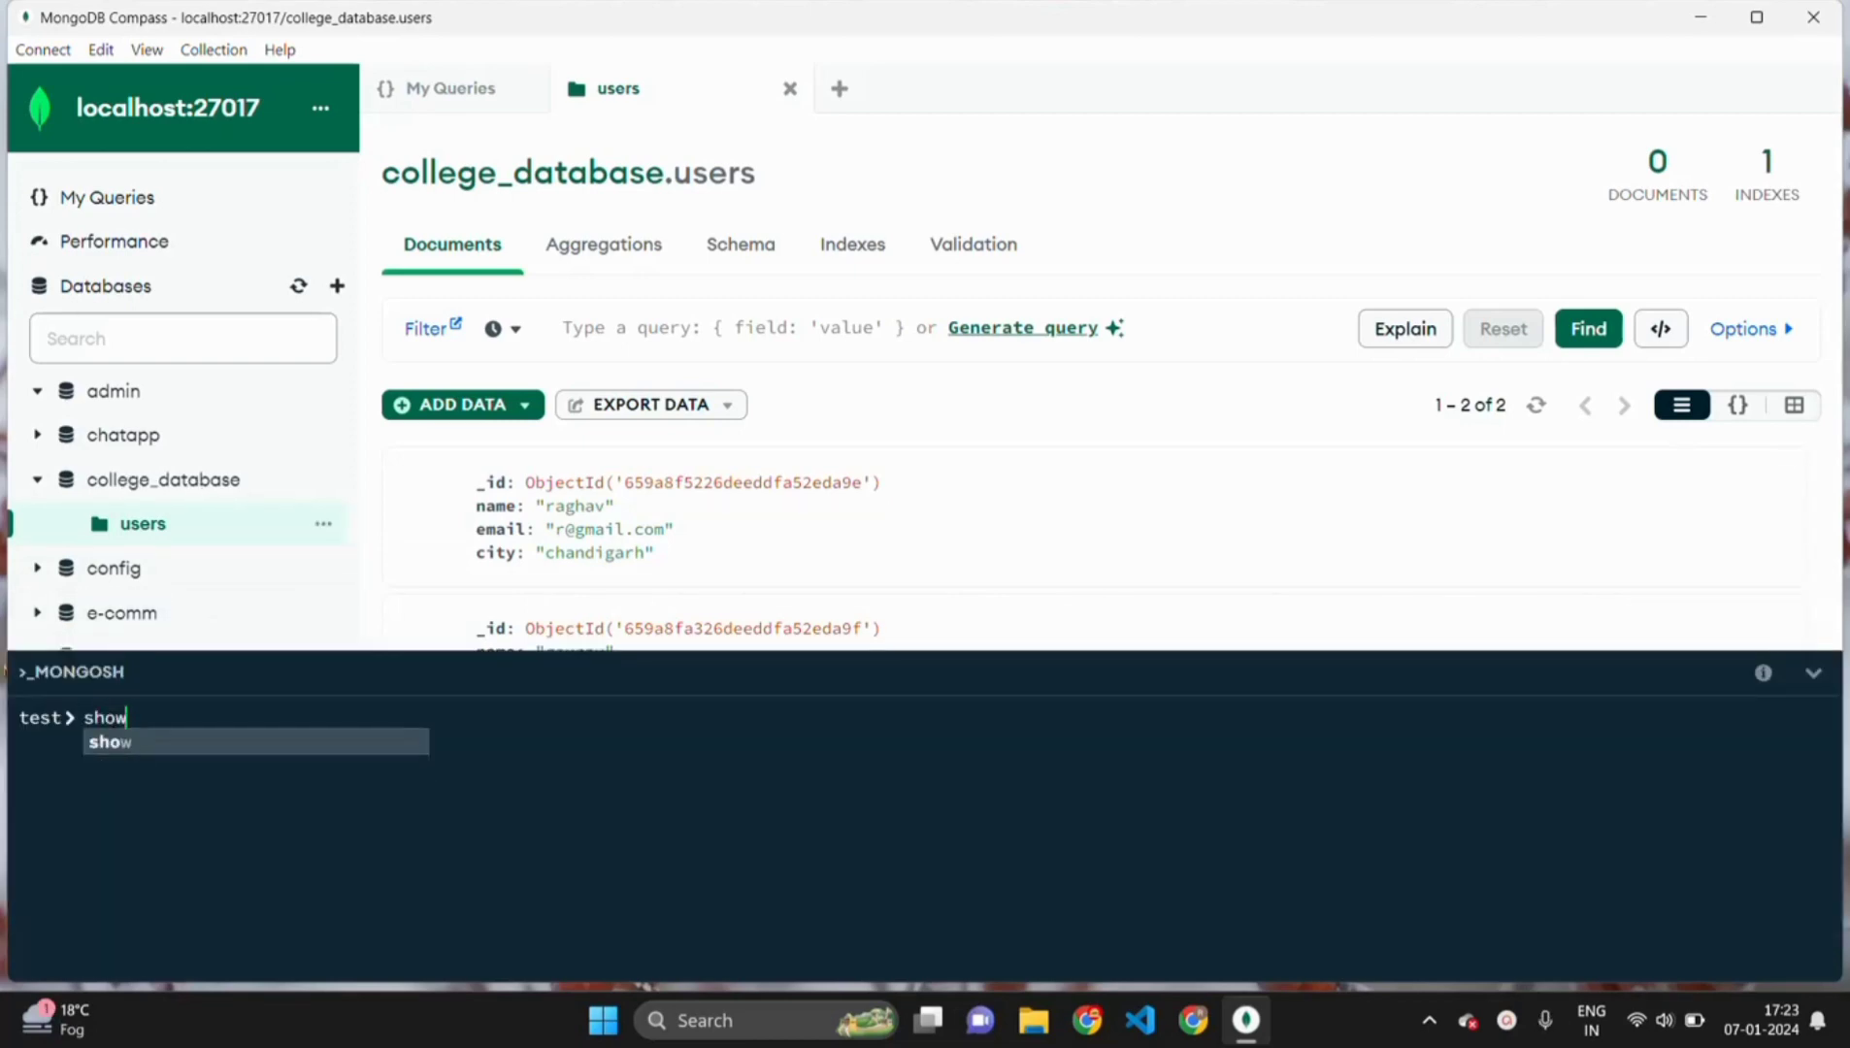
key(Down)
key(Down)
key(Down)
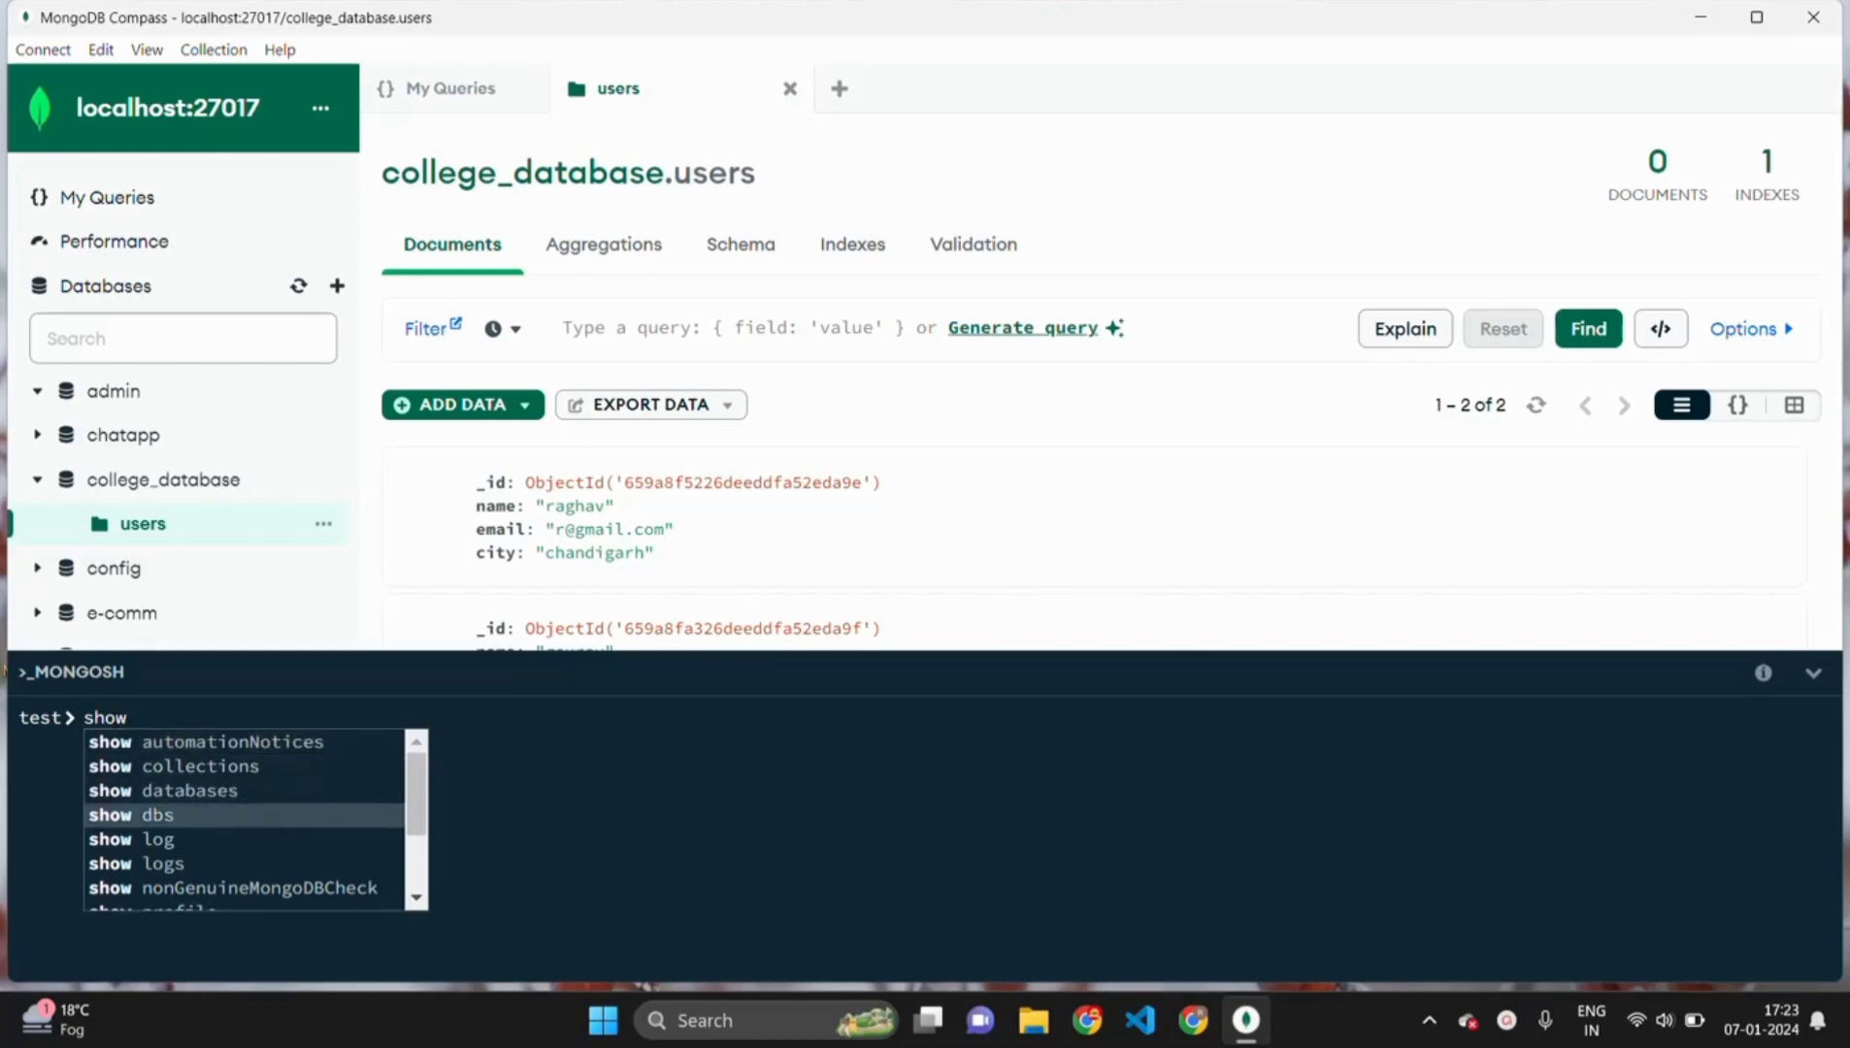
key(Return)
key(Return)
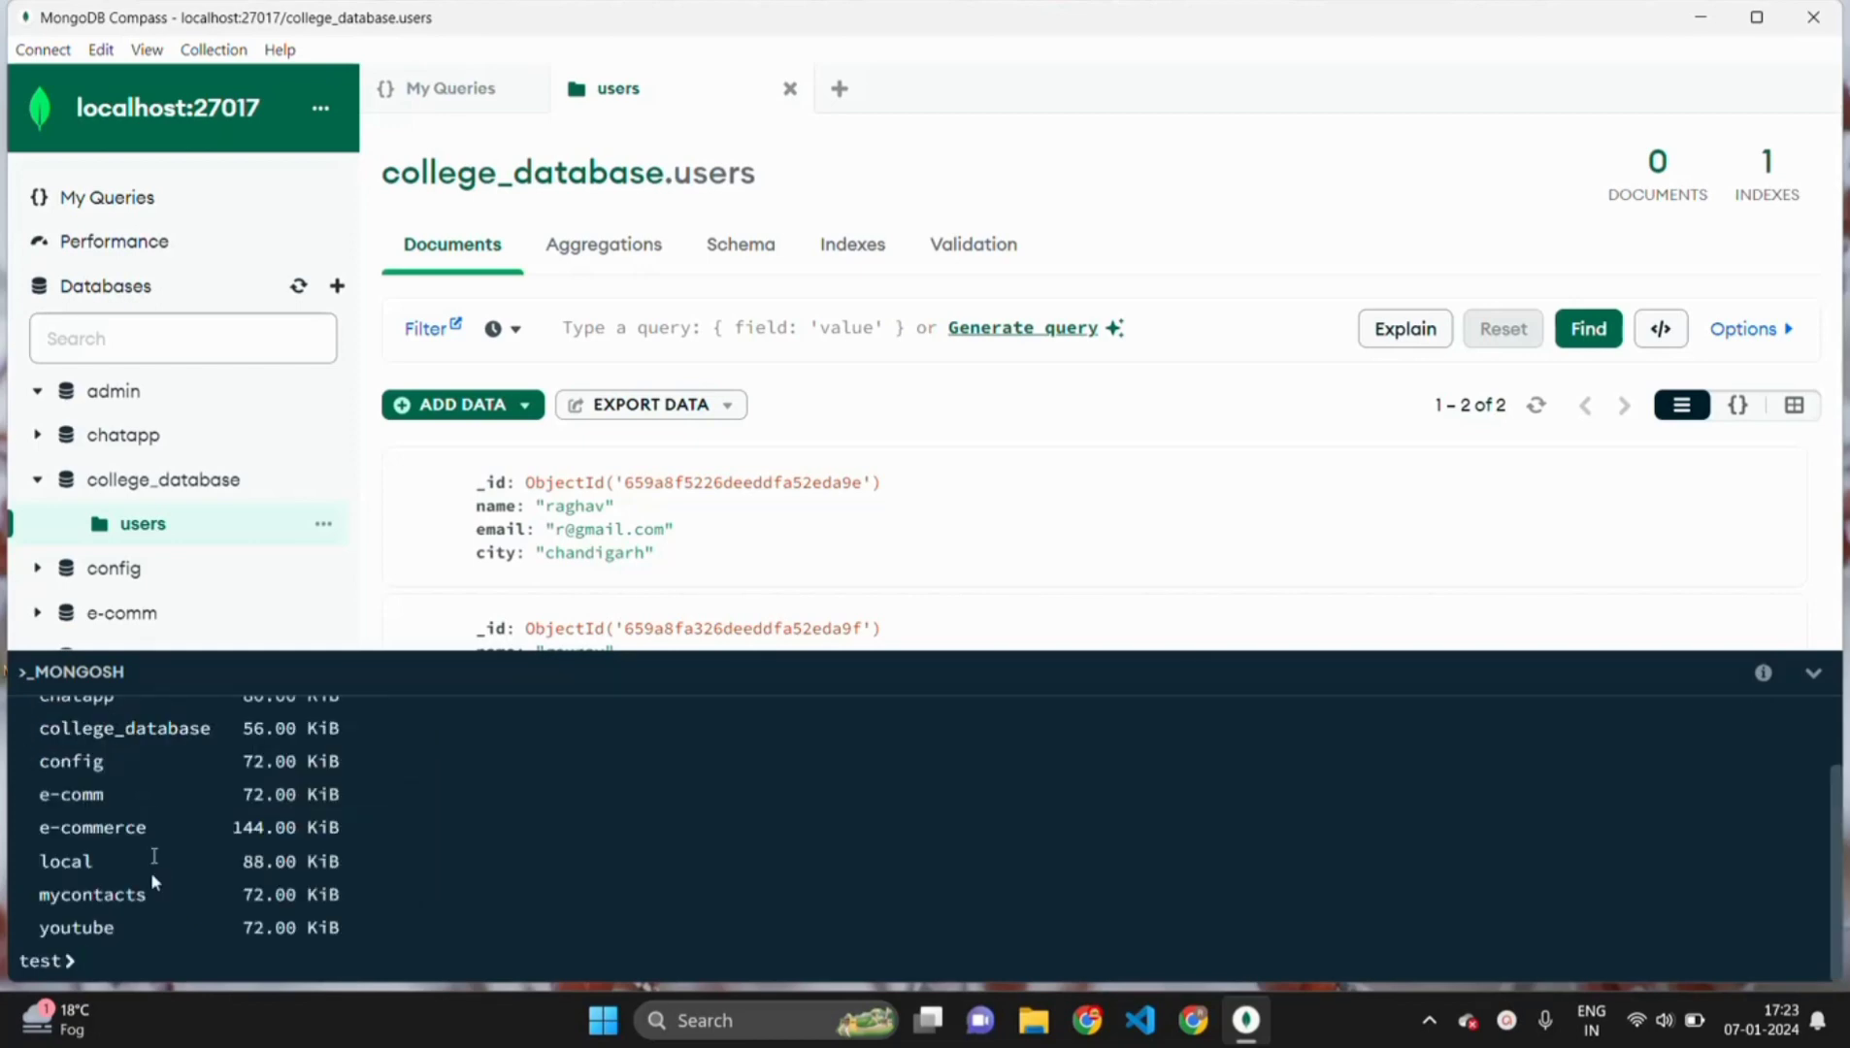
scroll(150, 872, up, 2)
scroll(150, 872, down, 2)
- Run use testdatabase and drag the shell divider down
text(use)
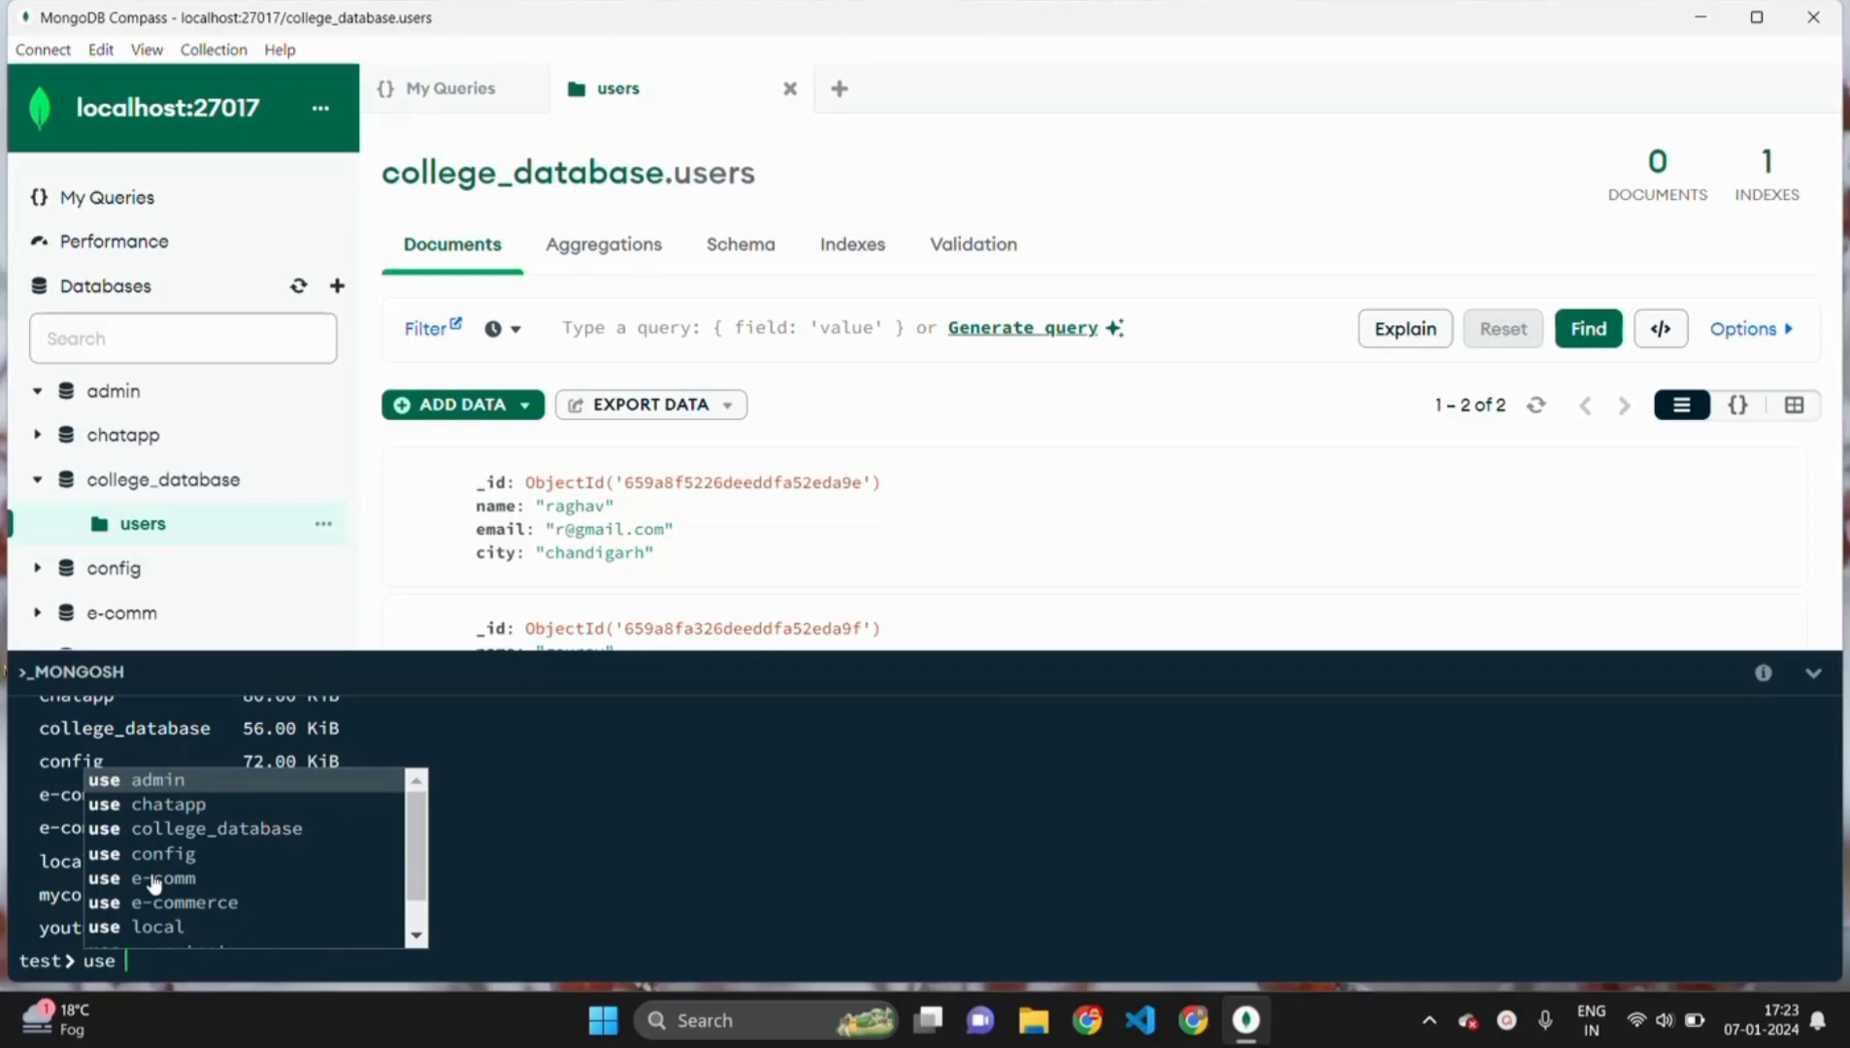
key(Down)
key(Down)
key(Down)
key(Down)
key(Down)
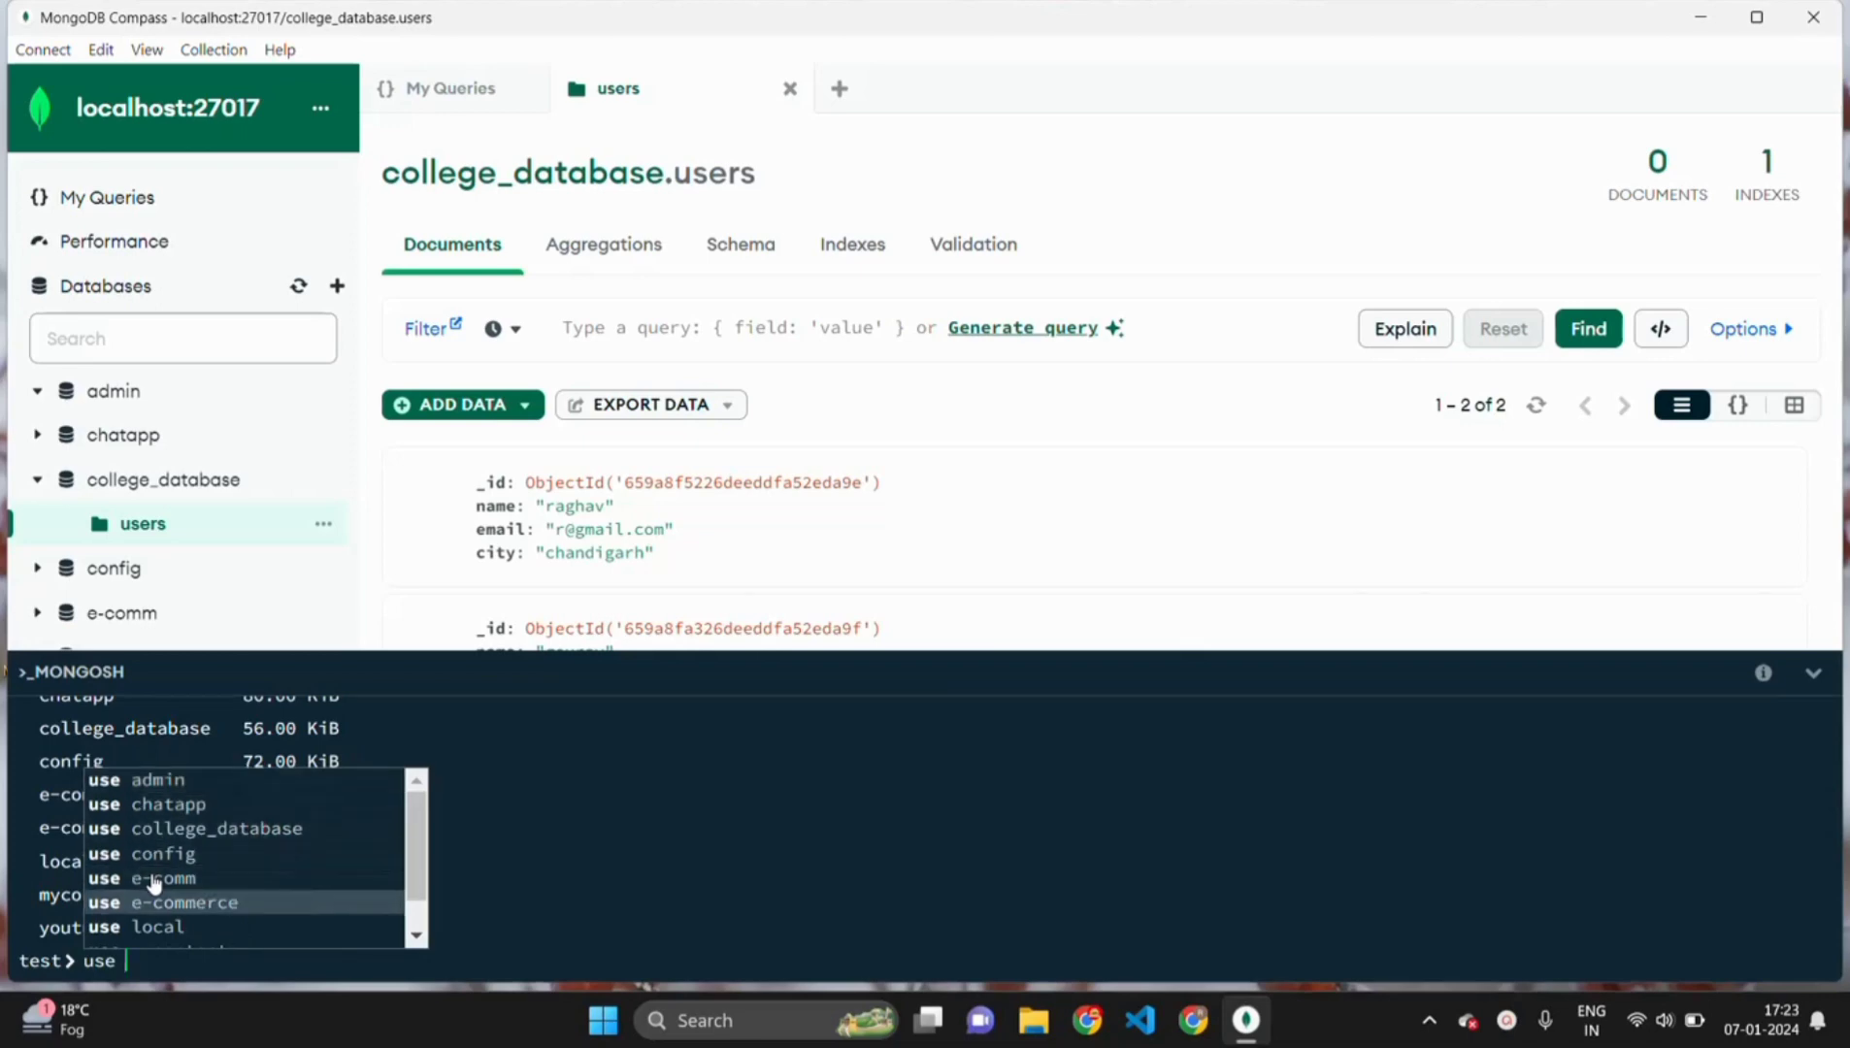
text(te)
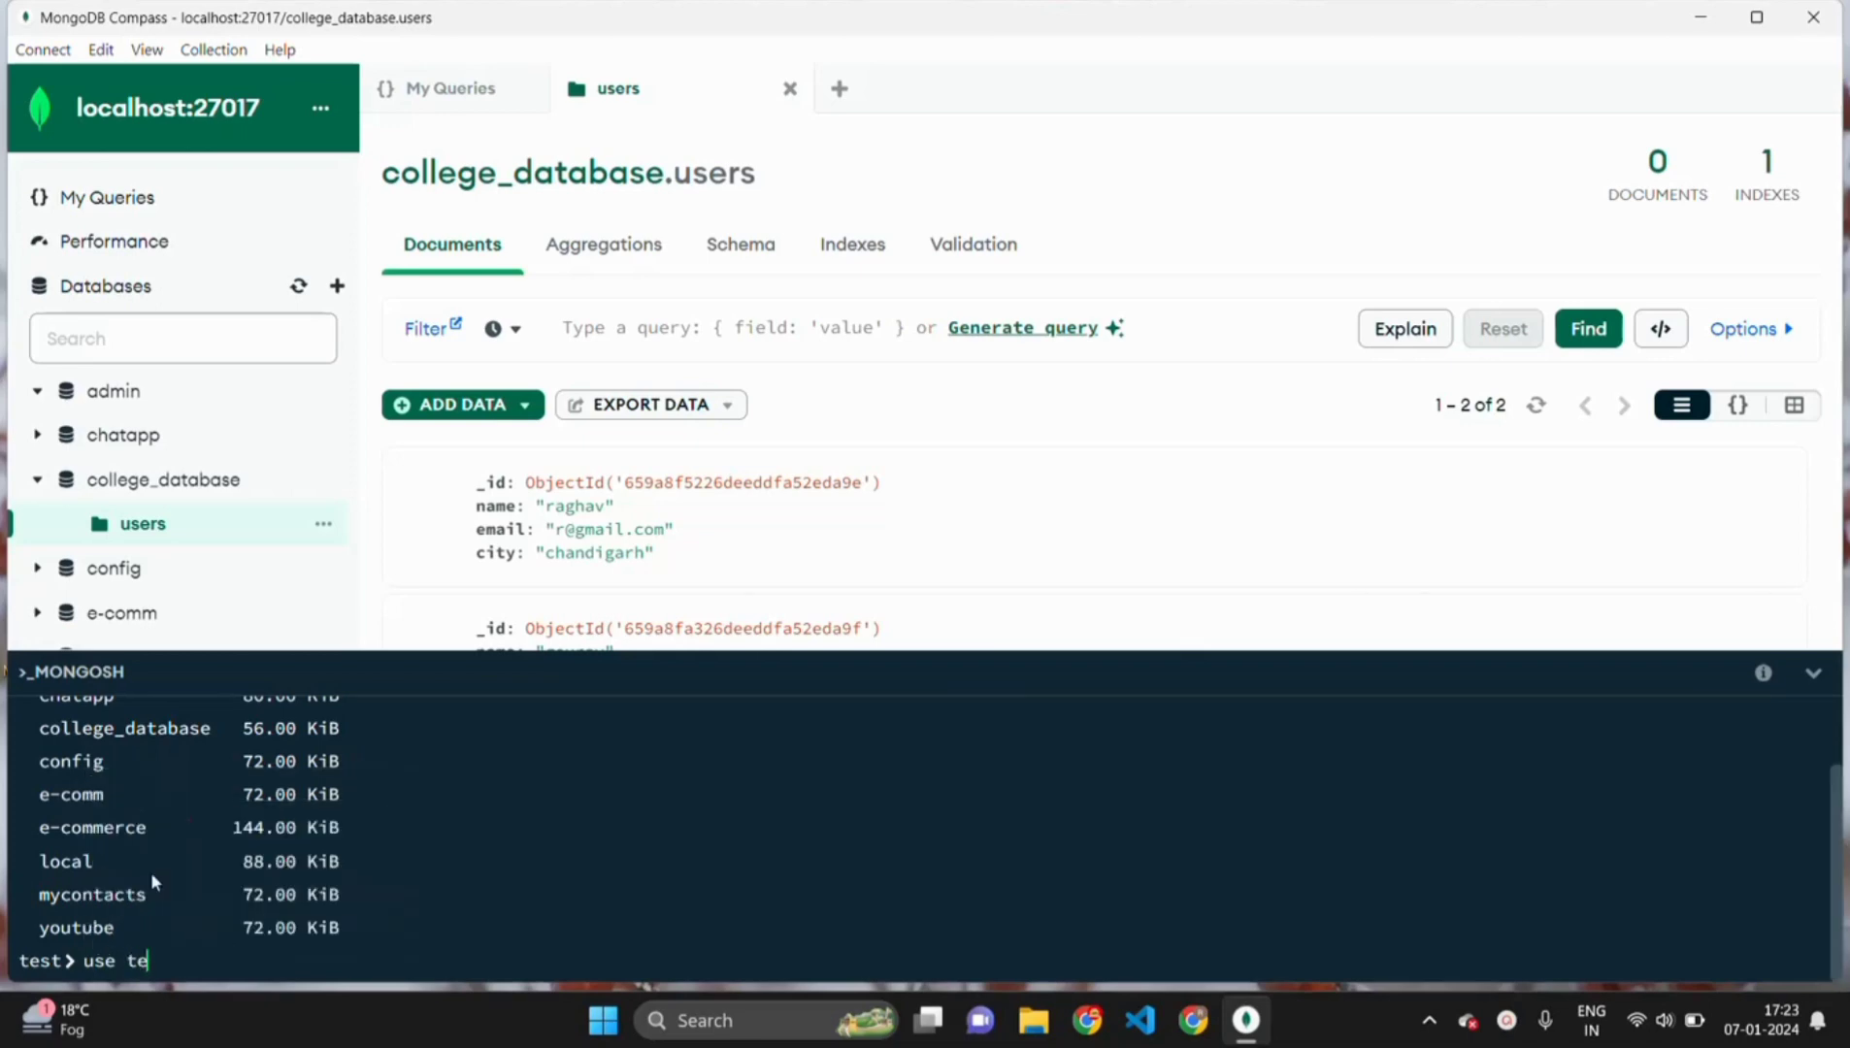
text(stdatabase)
key(Return)
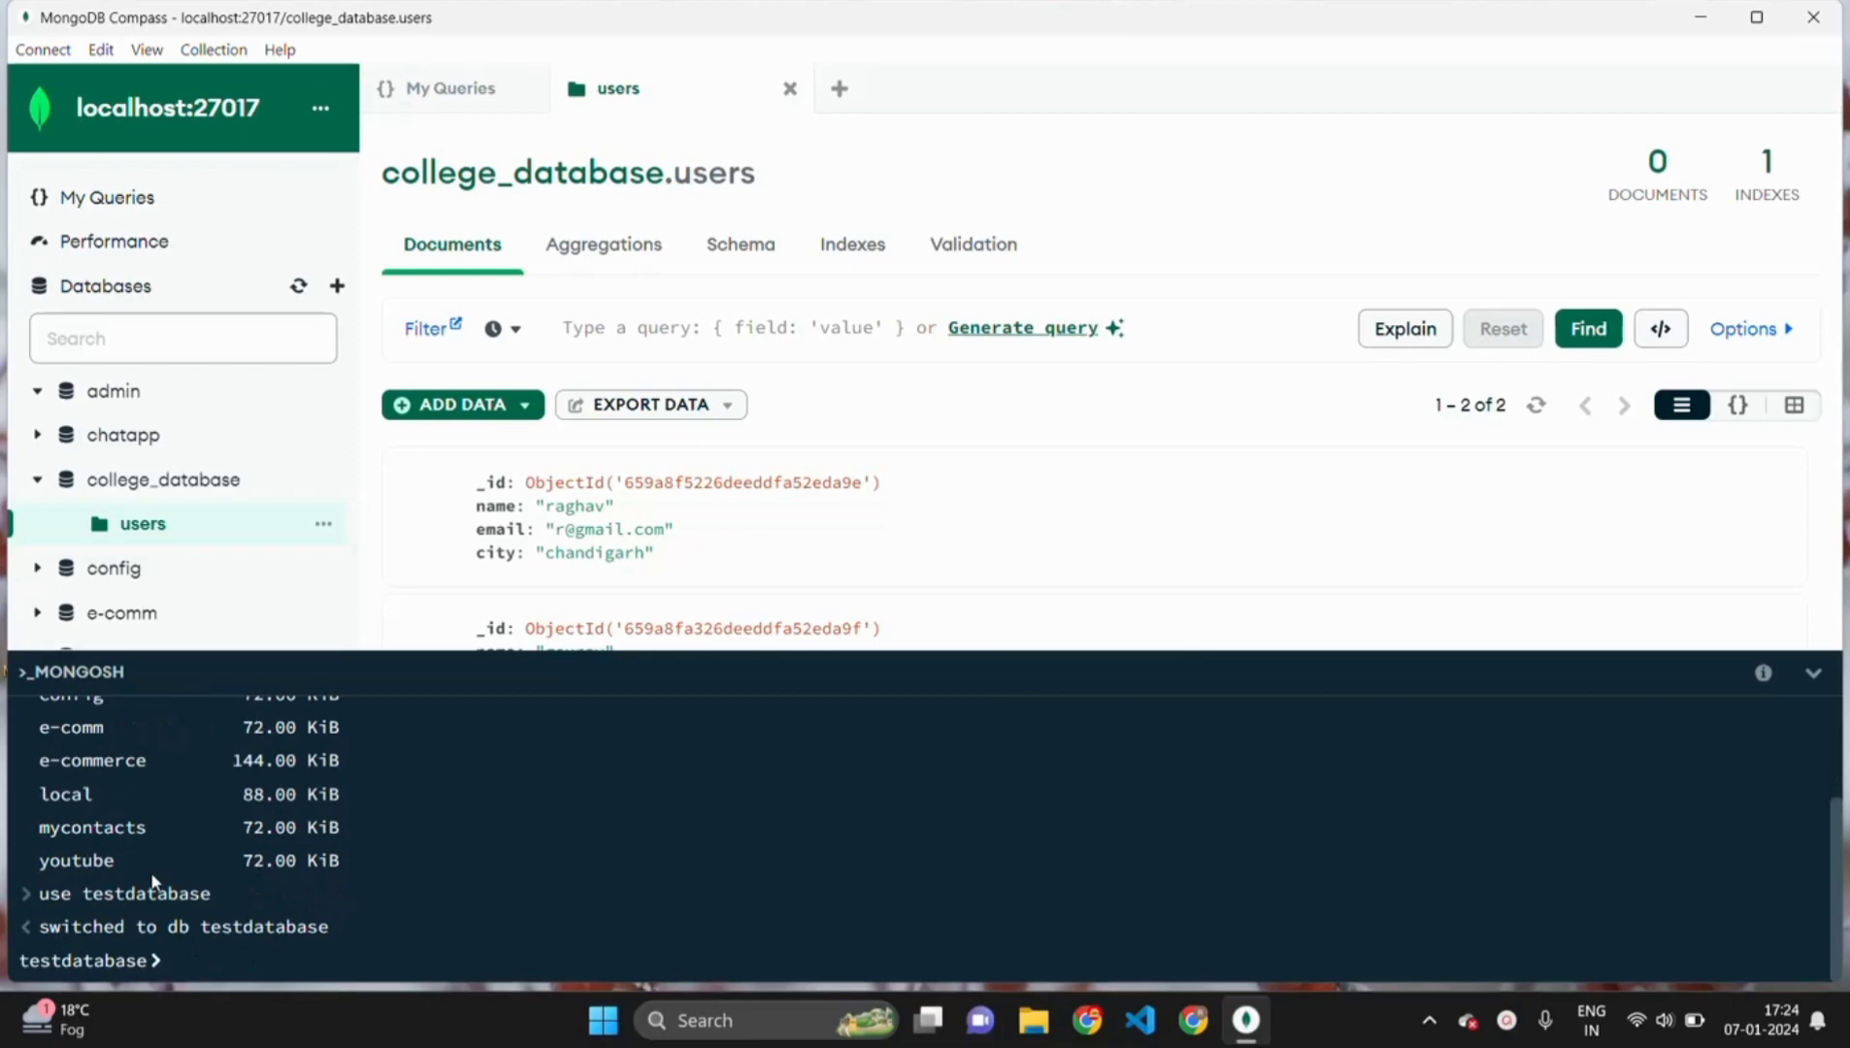
scroll(215, 487, down, 3)
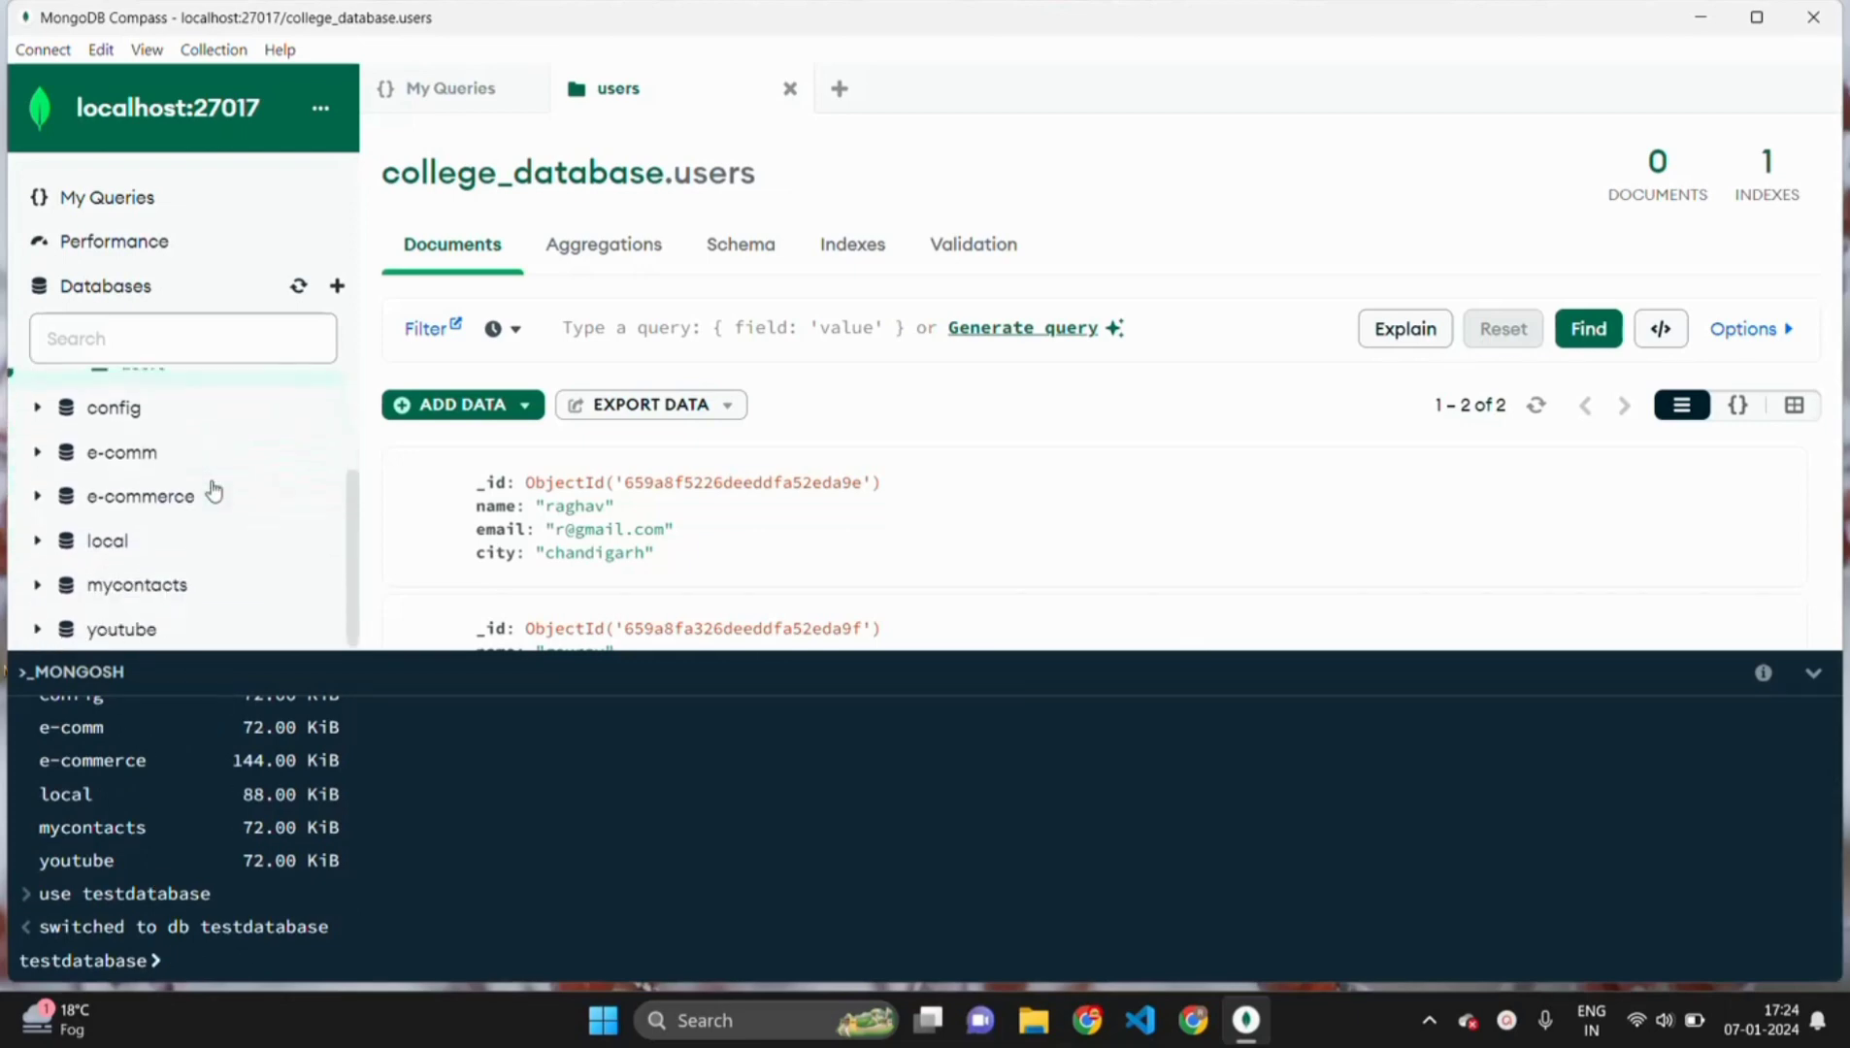
drag(1262, 648, 1263, 833)
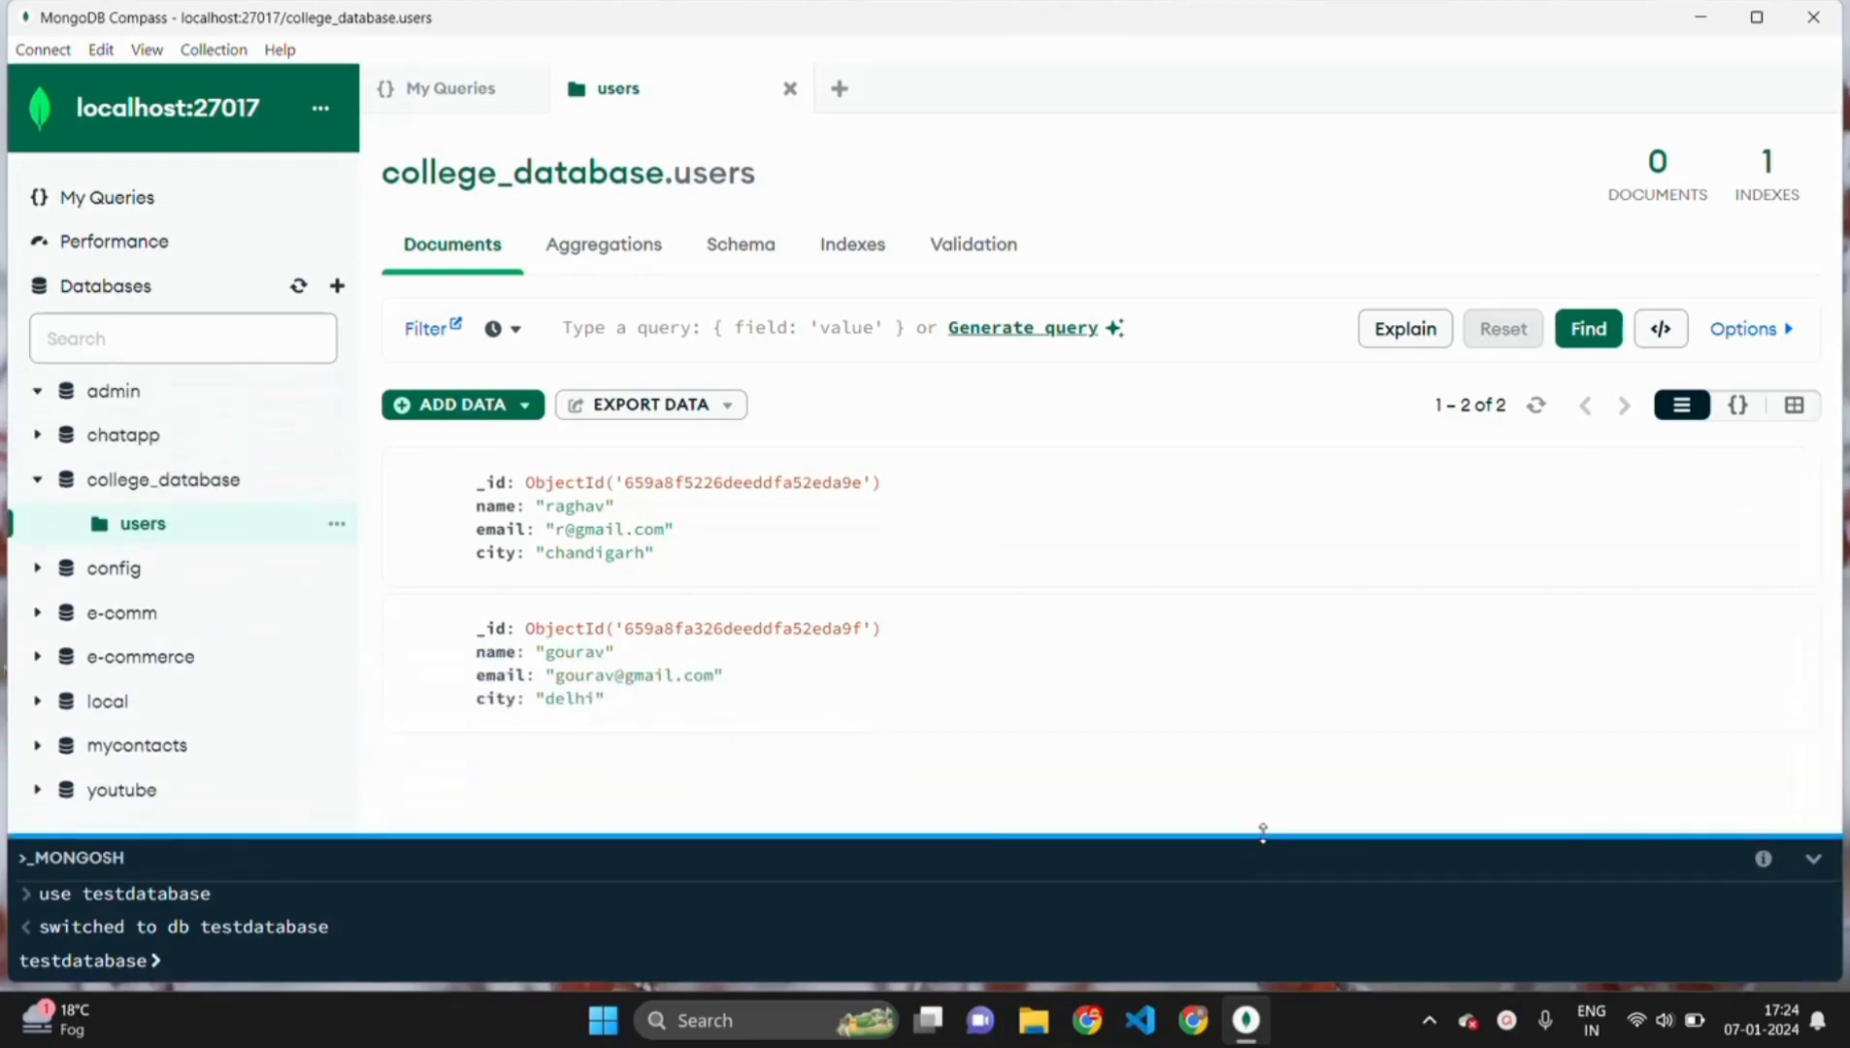
- Run db.createCollection('students') in the mongosh shell to create the students collection
click(298, 289)
drag(1220, 832, 1220, 552)
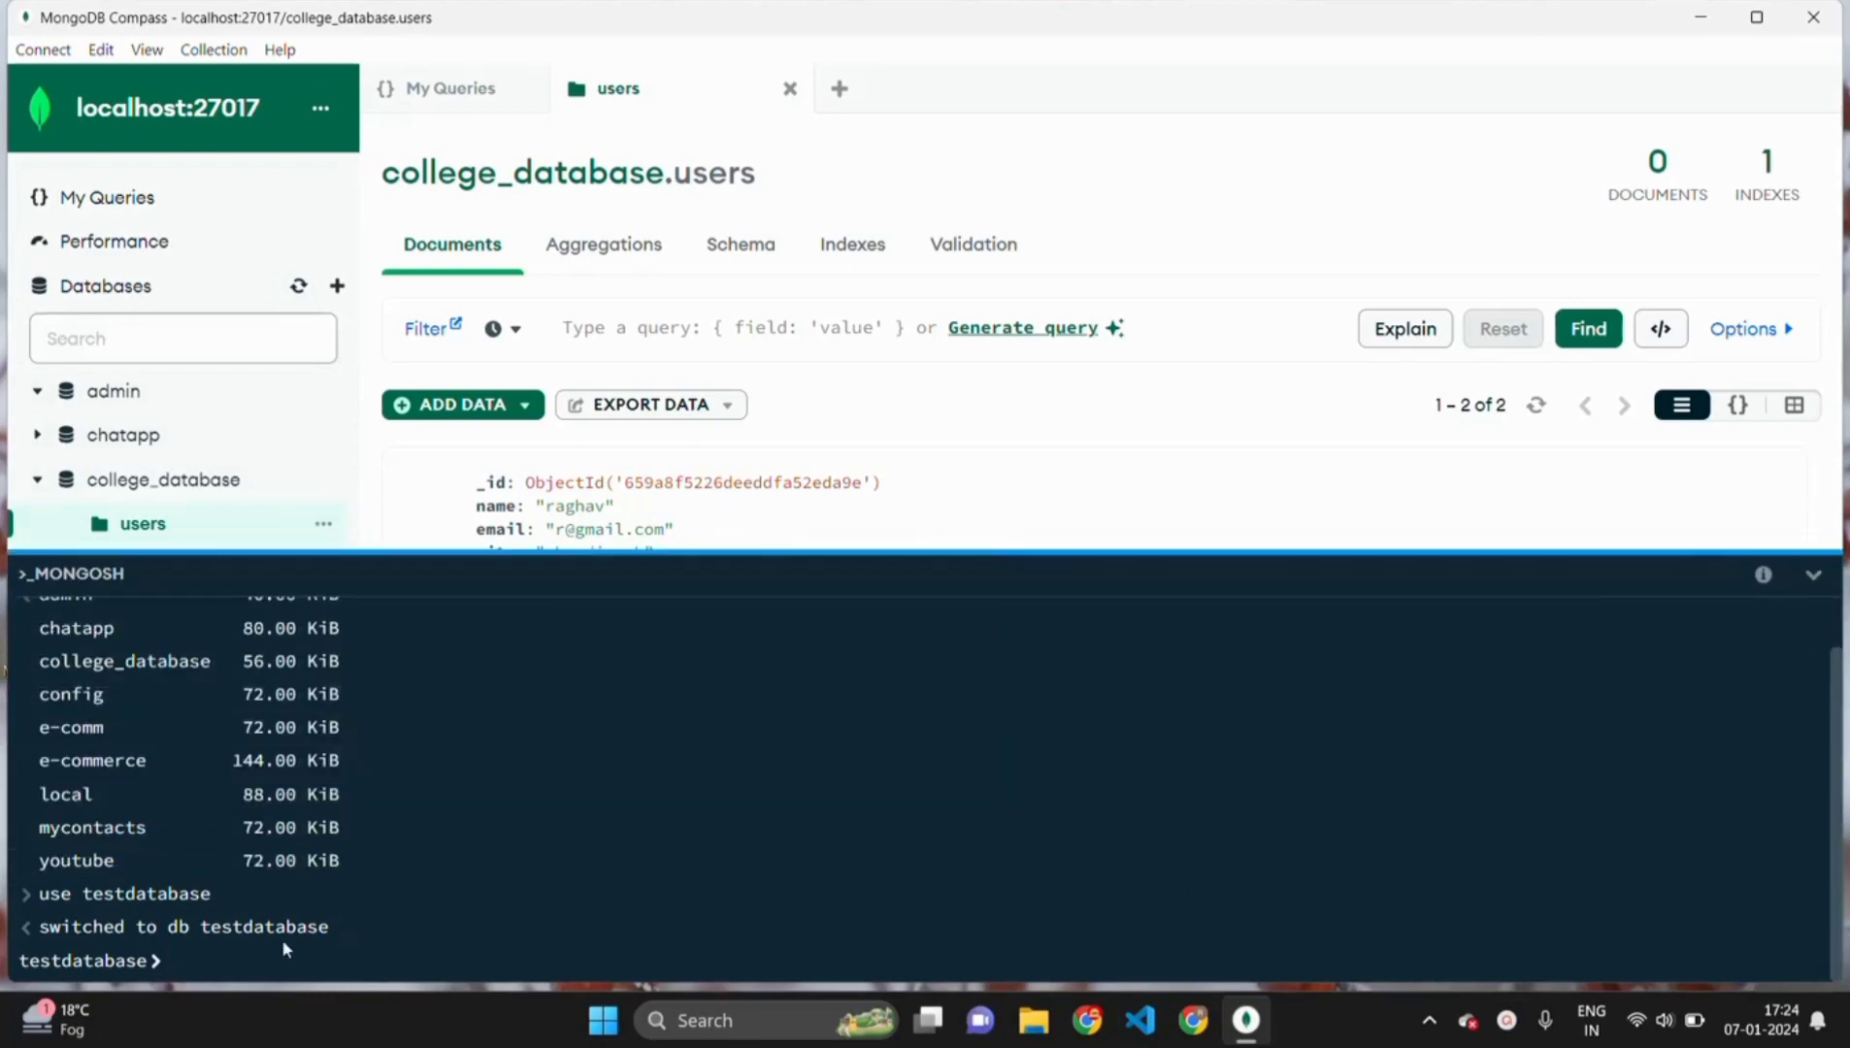
click(237, 951)
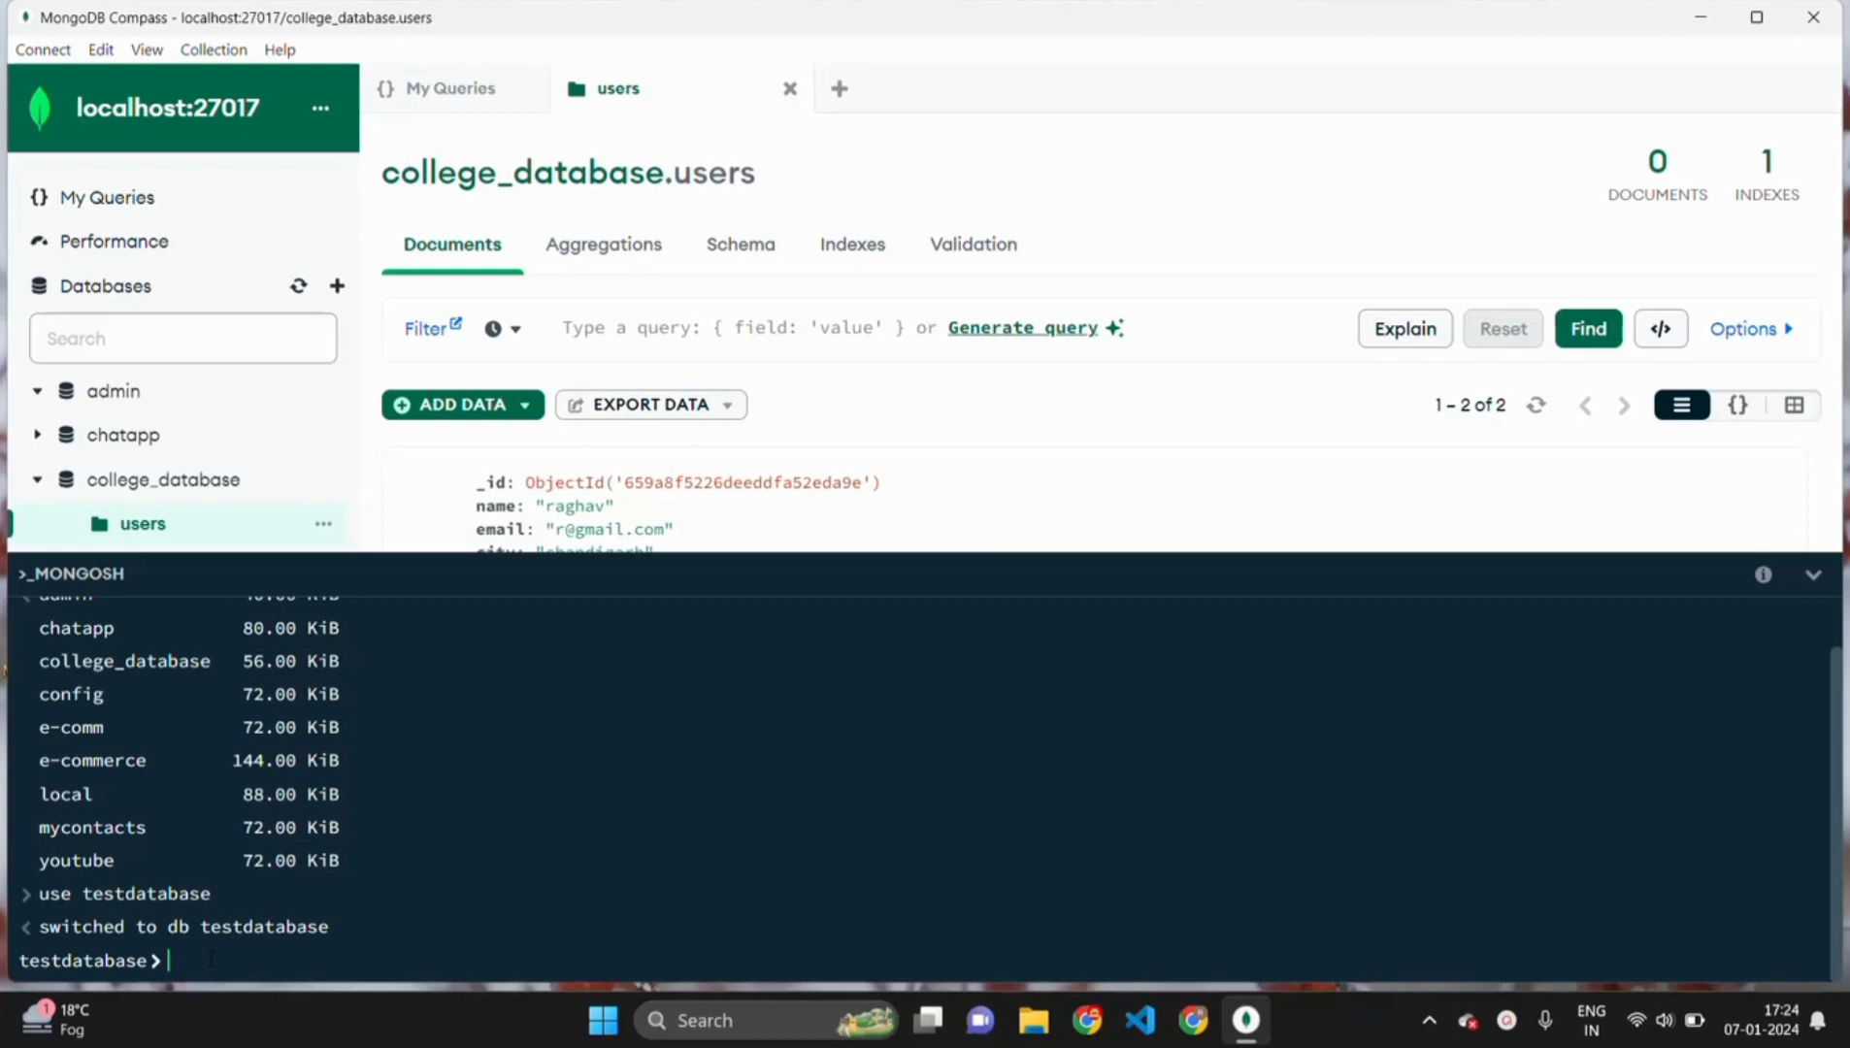
text(db.cre)
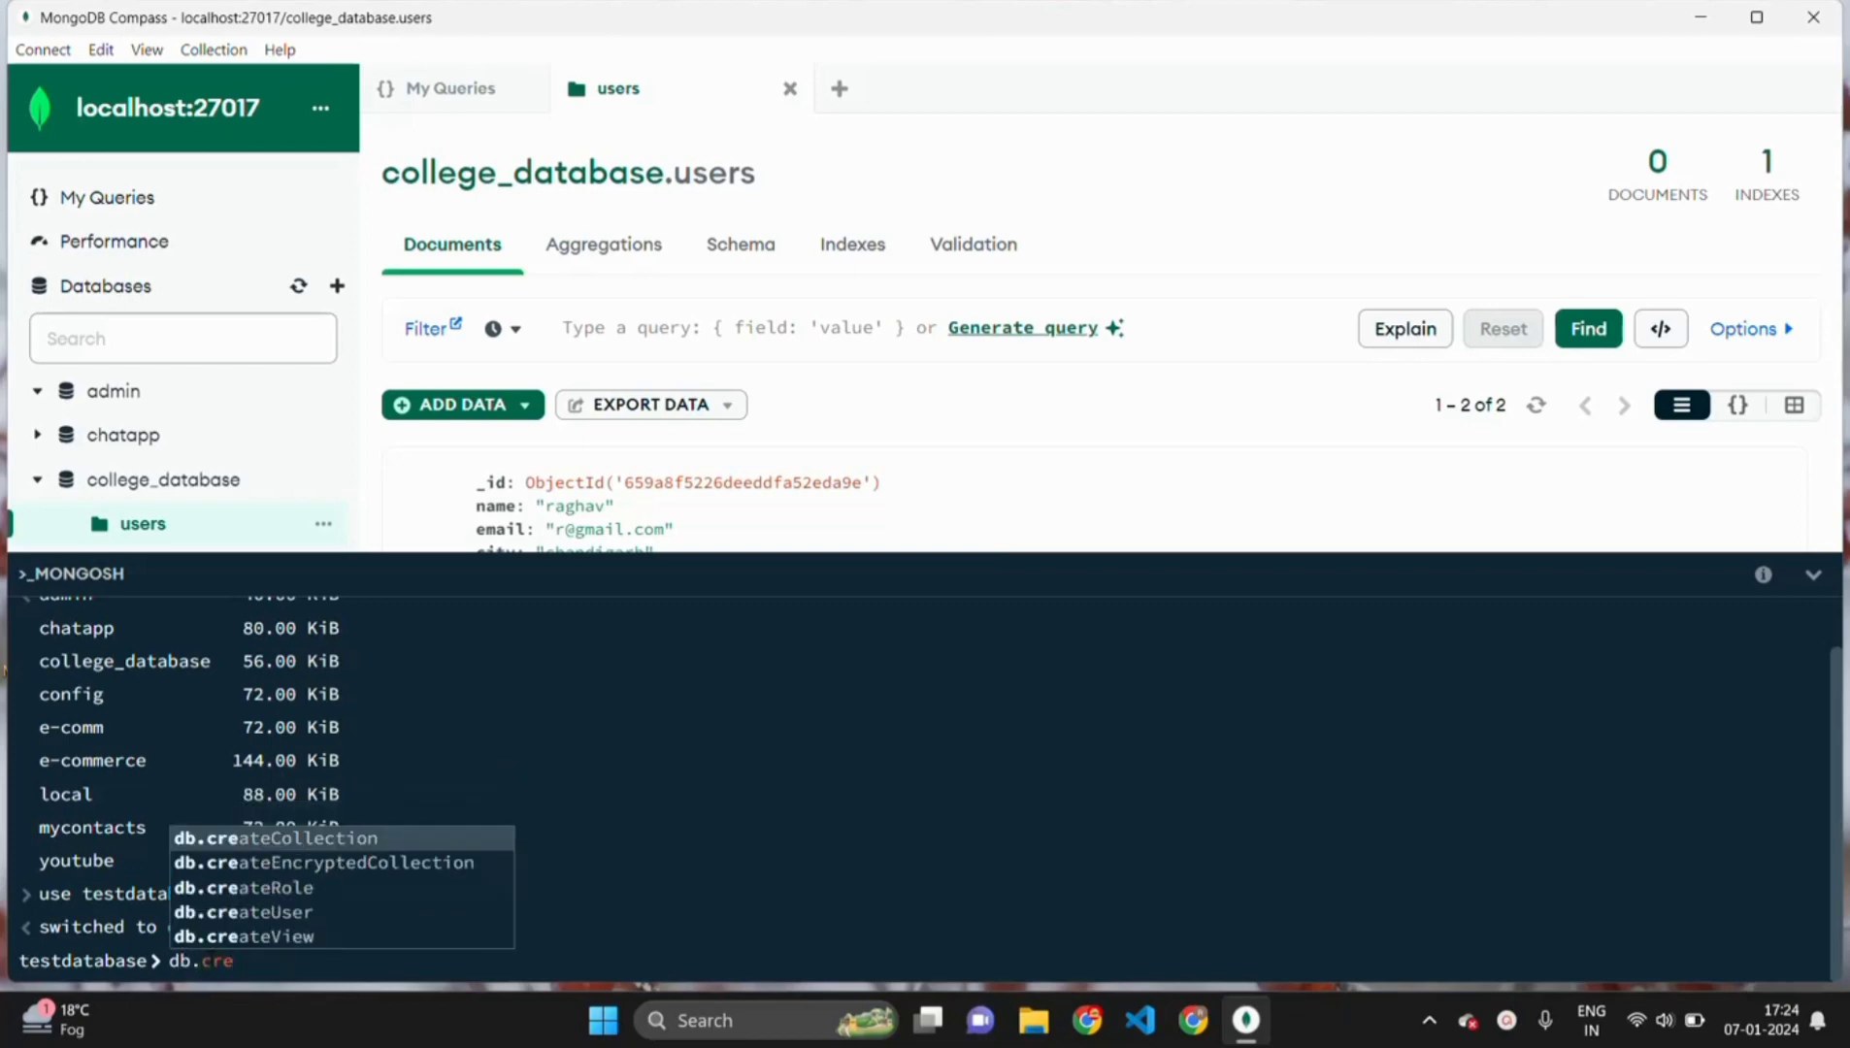
key(Tab)
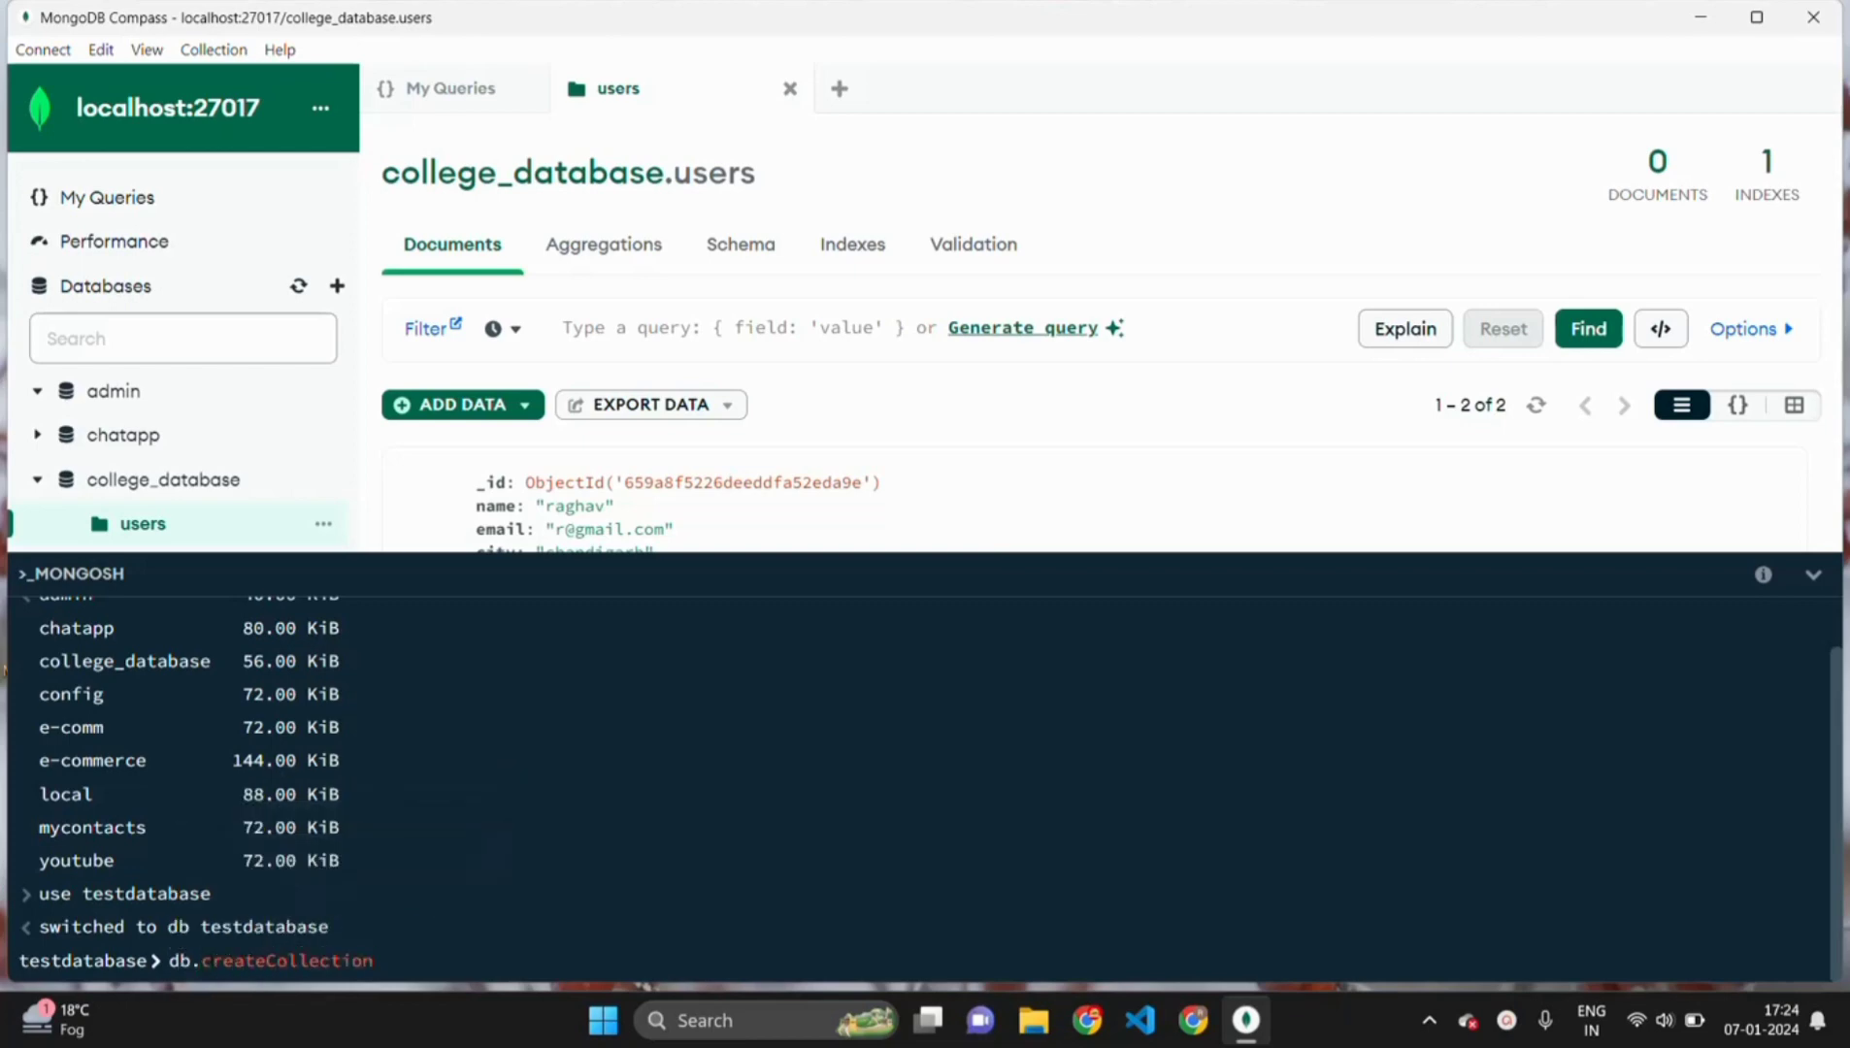
text(('students)
key(Return)
- Refresh the Databases list so testdatabase appears, then open testdatabase
scroll(292, 457, down, 1)
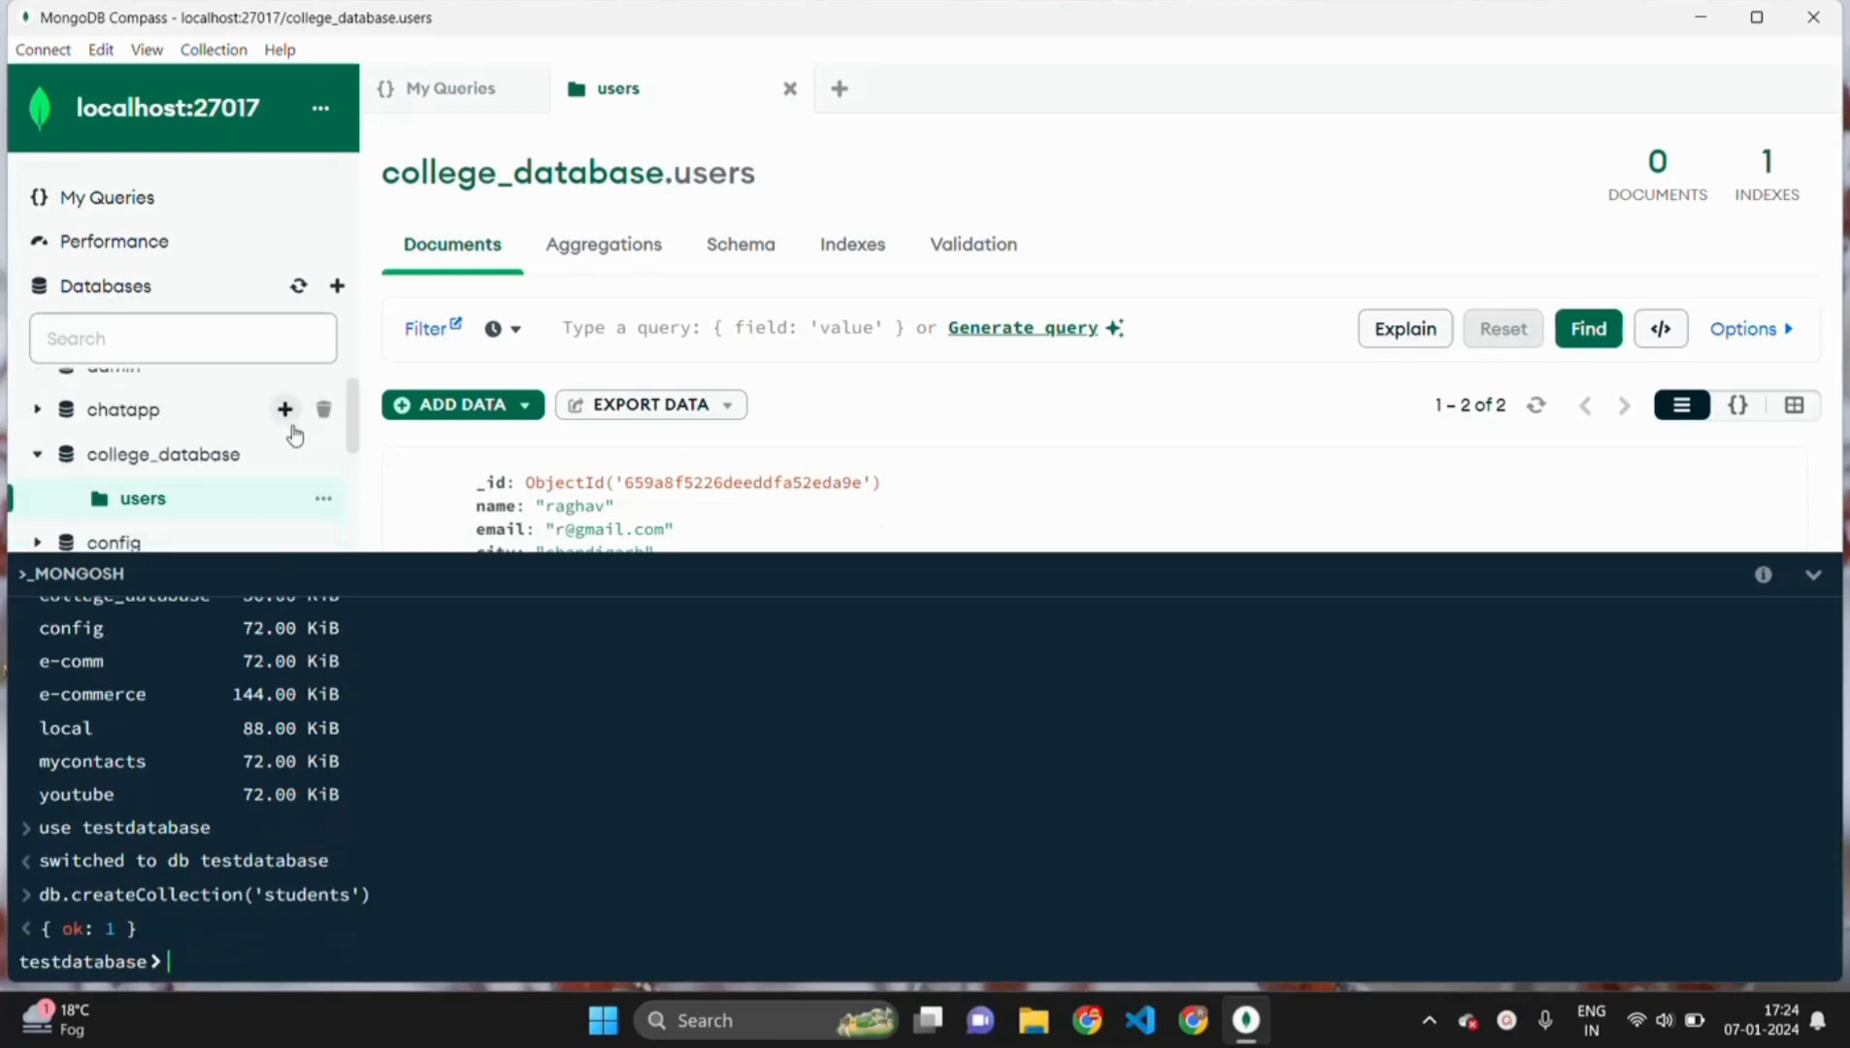
scroll(295, 434, down, 2)
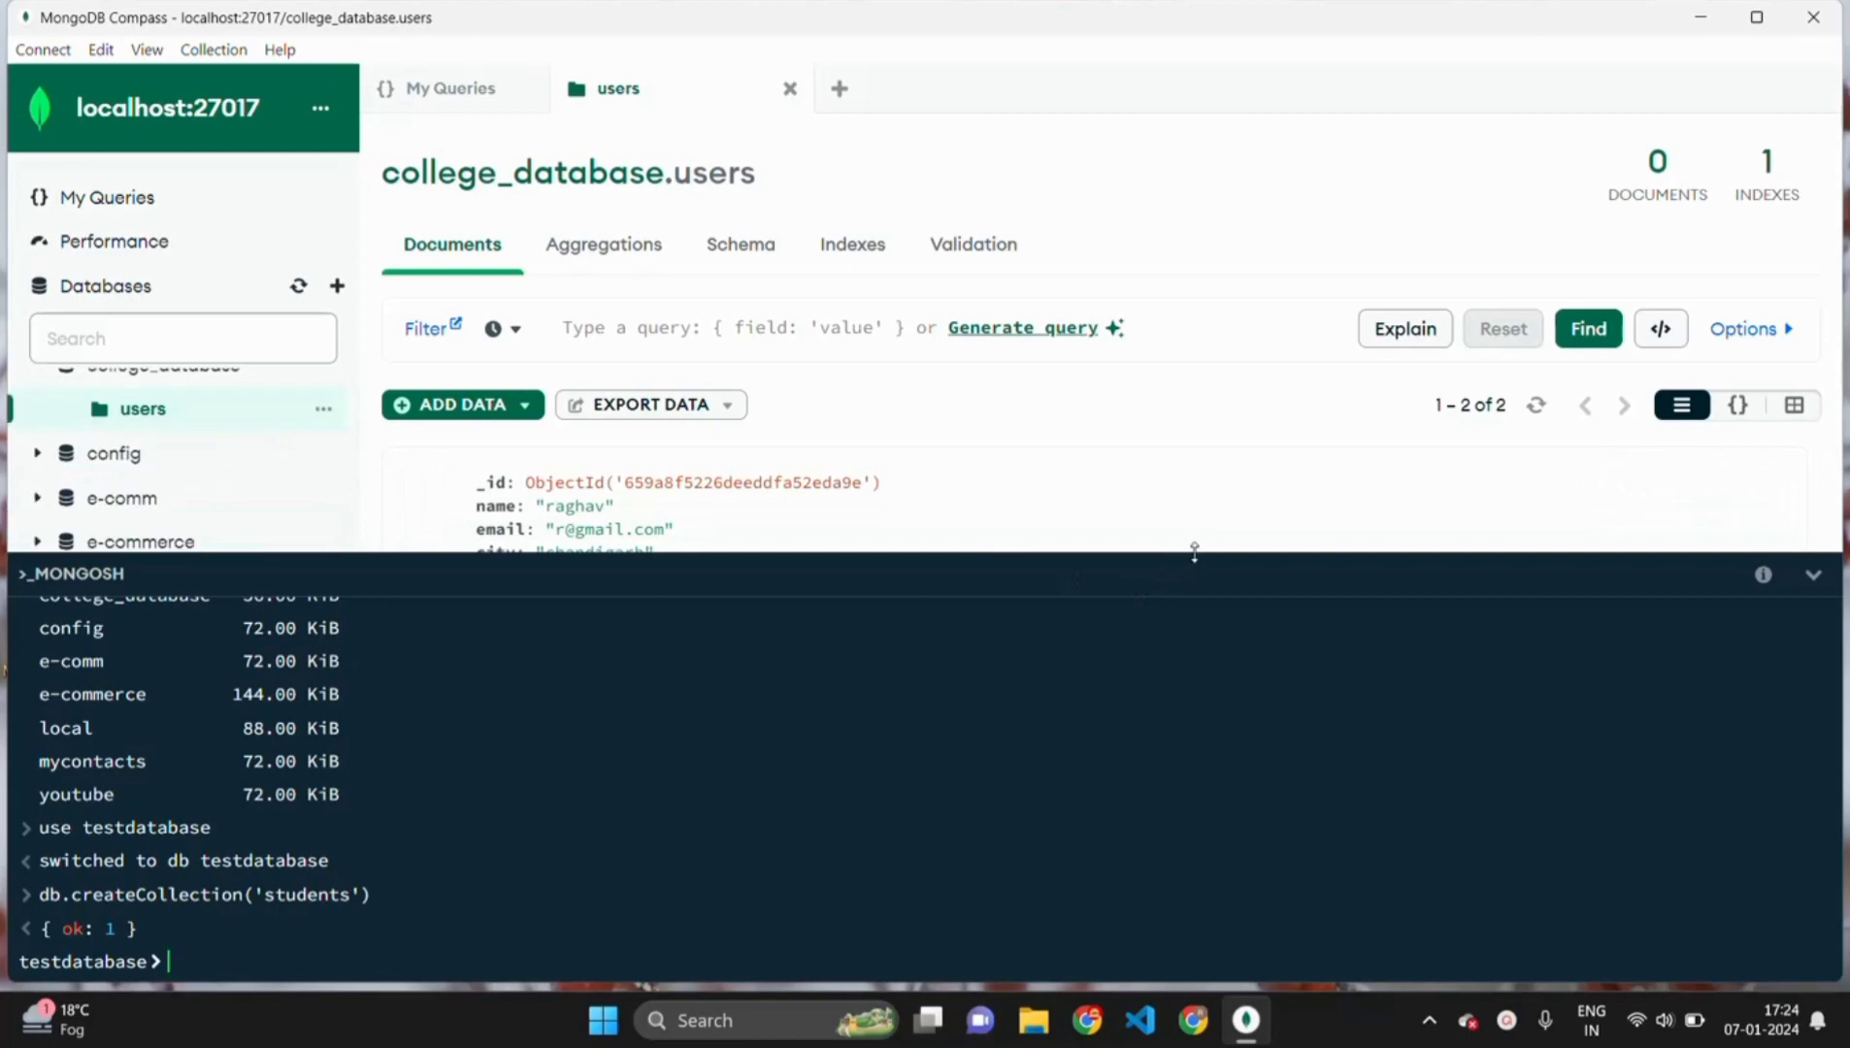
drag(1194, 551, 1194, 765)
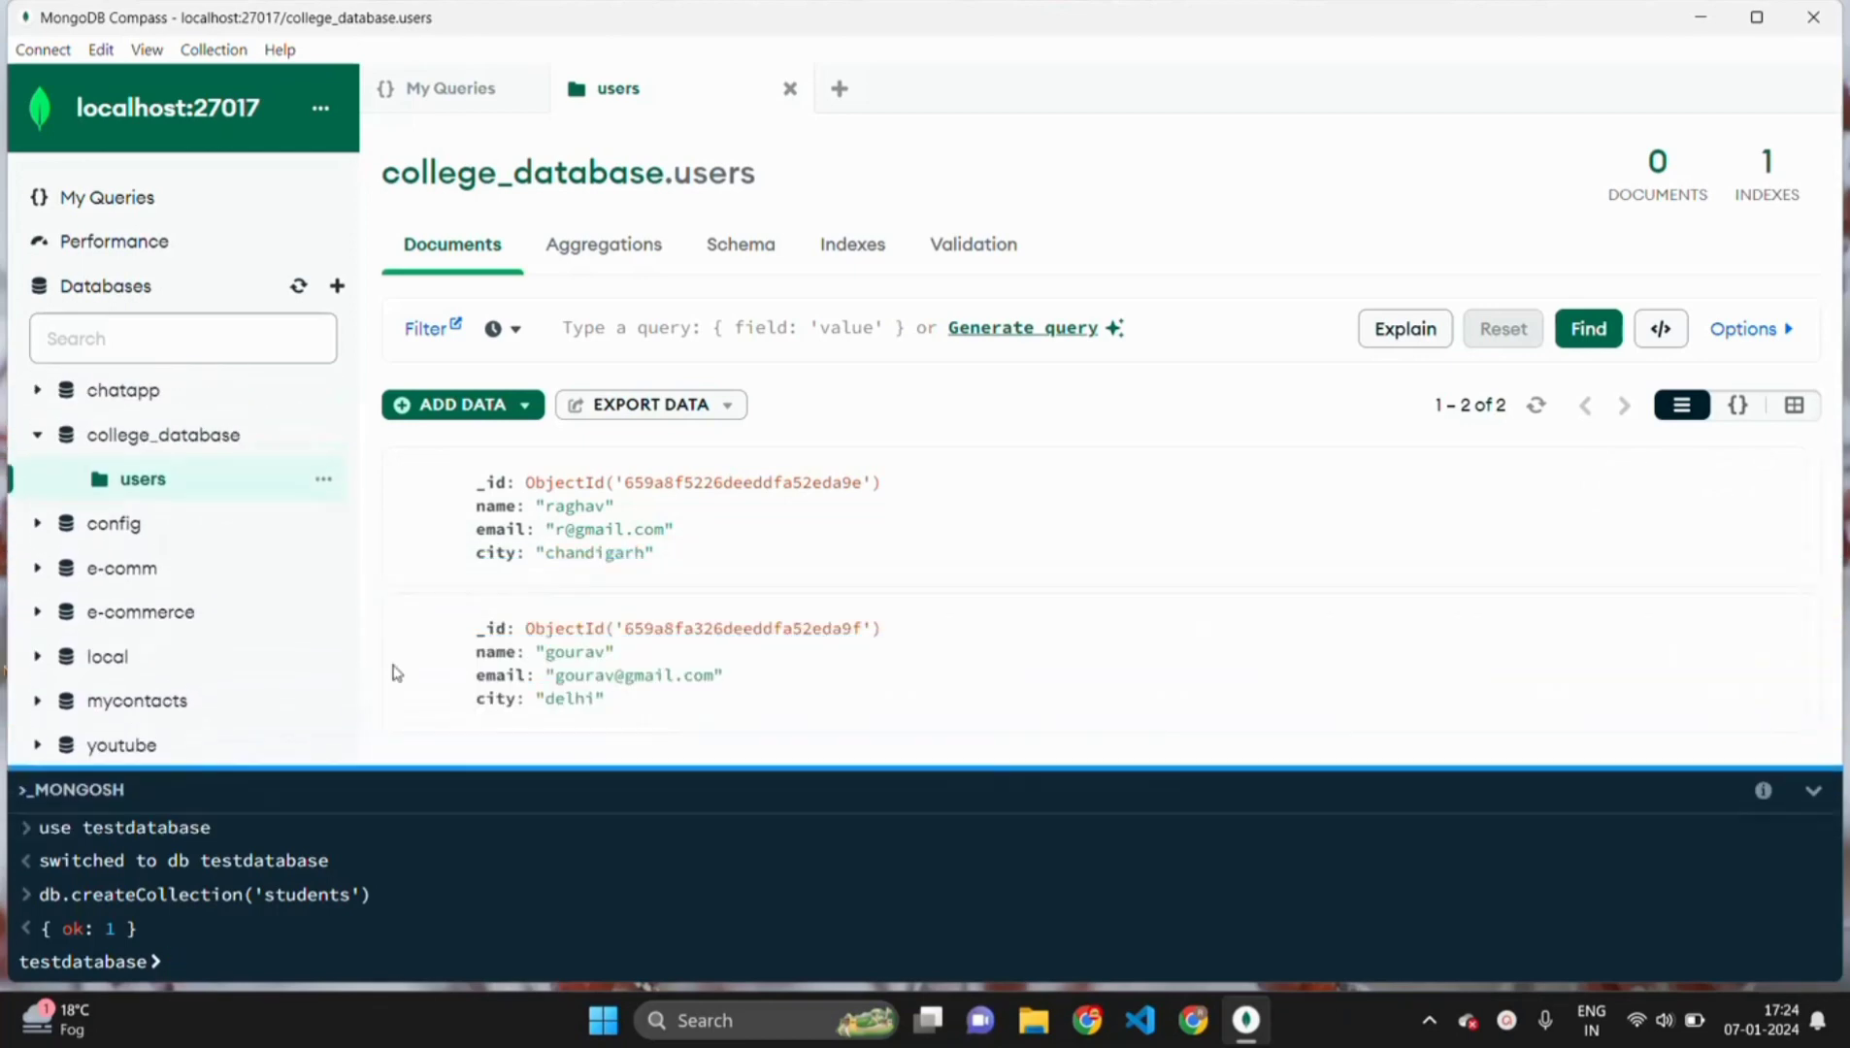
scroll(250, 631, up, 1)
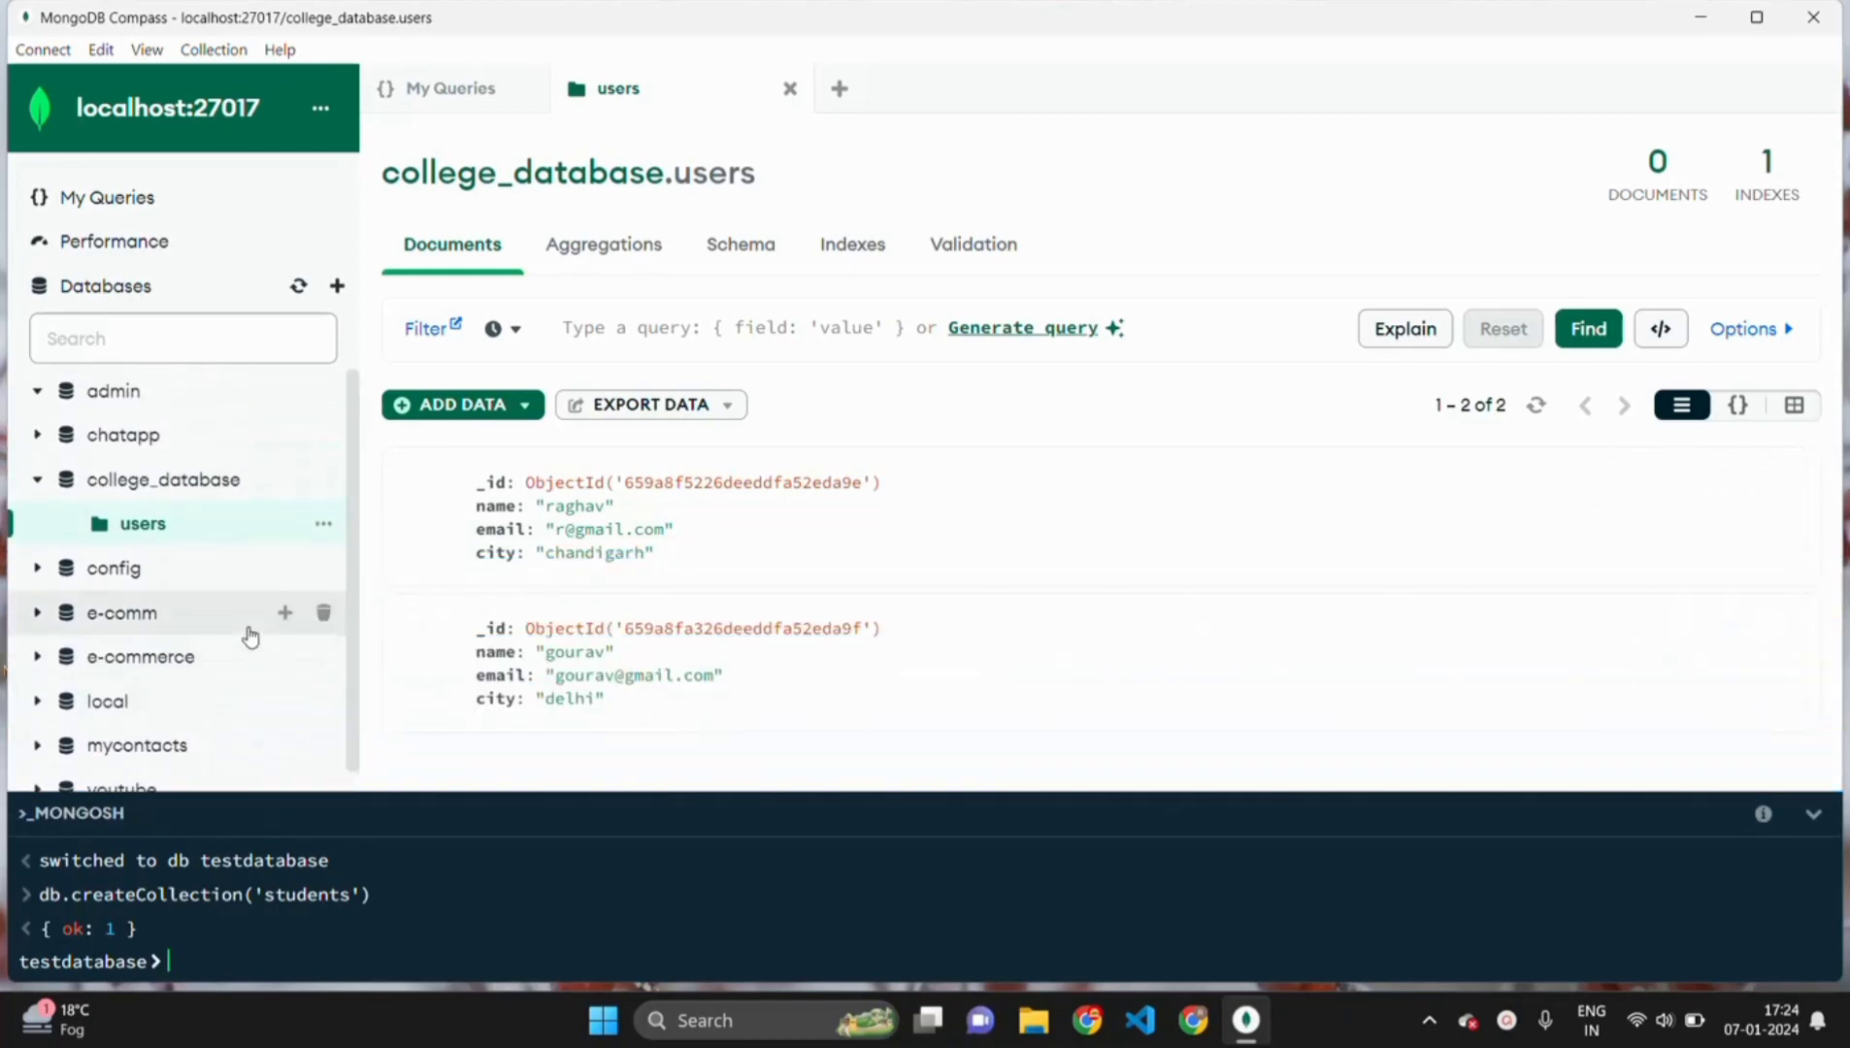
click(300, 288)
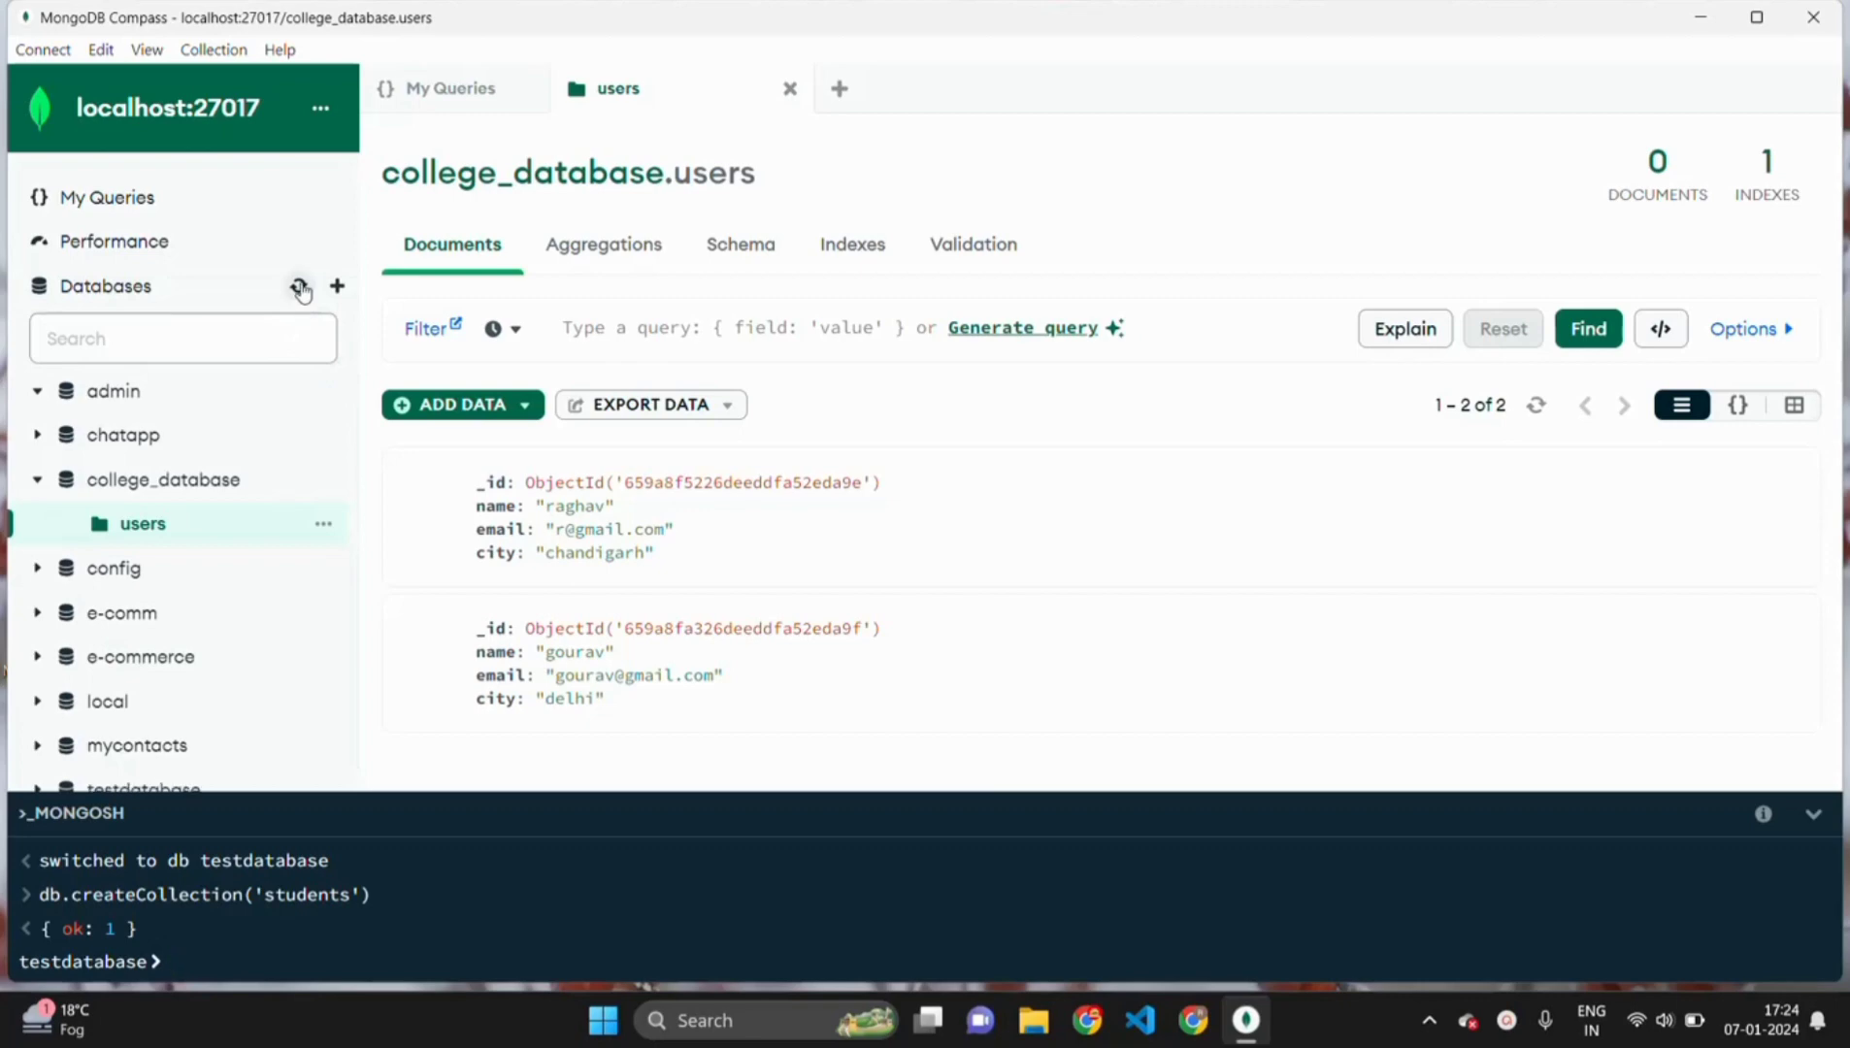
scroll(223, 640, down, 1)
scroll(145, 723, up, 1)
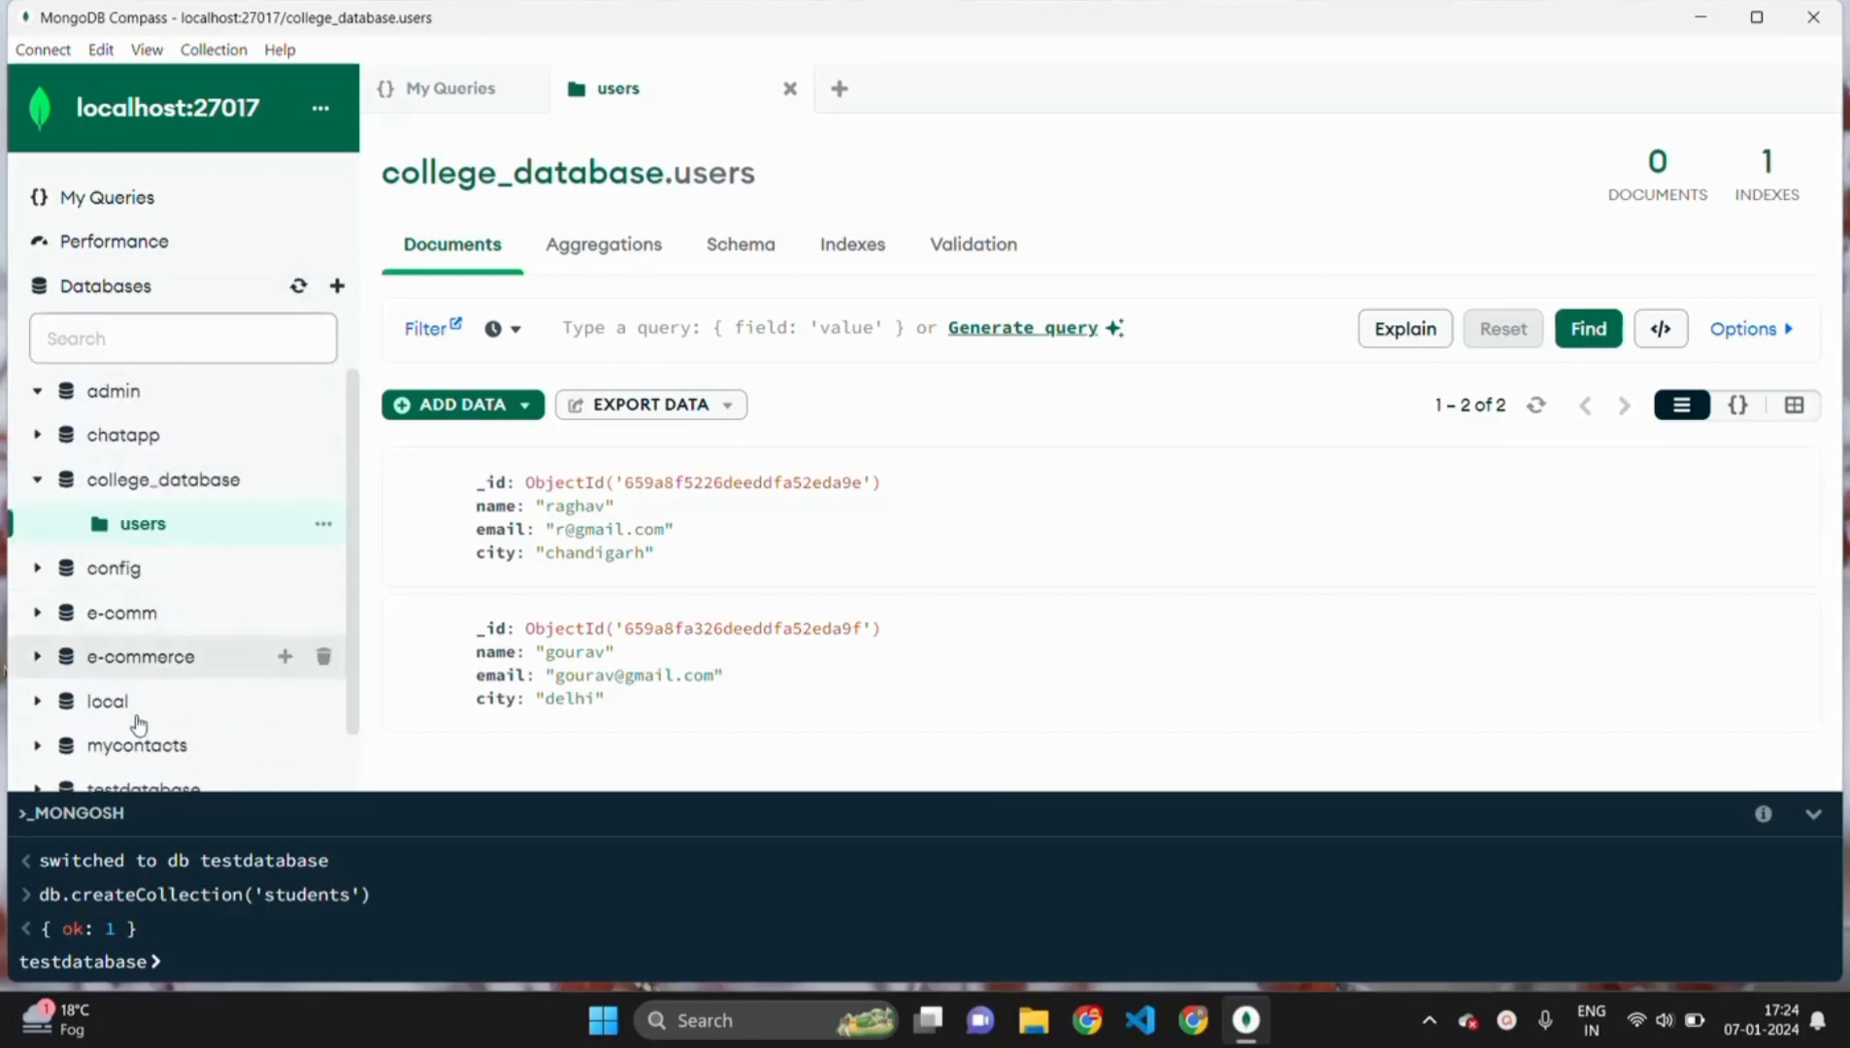
scroll(139, 723, down, 1)
click(138, 723)
- Open the students collection and run show collections to list testdatabase's collections
click(475, 250)
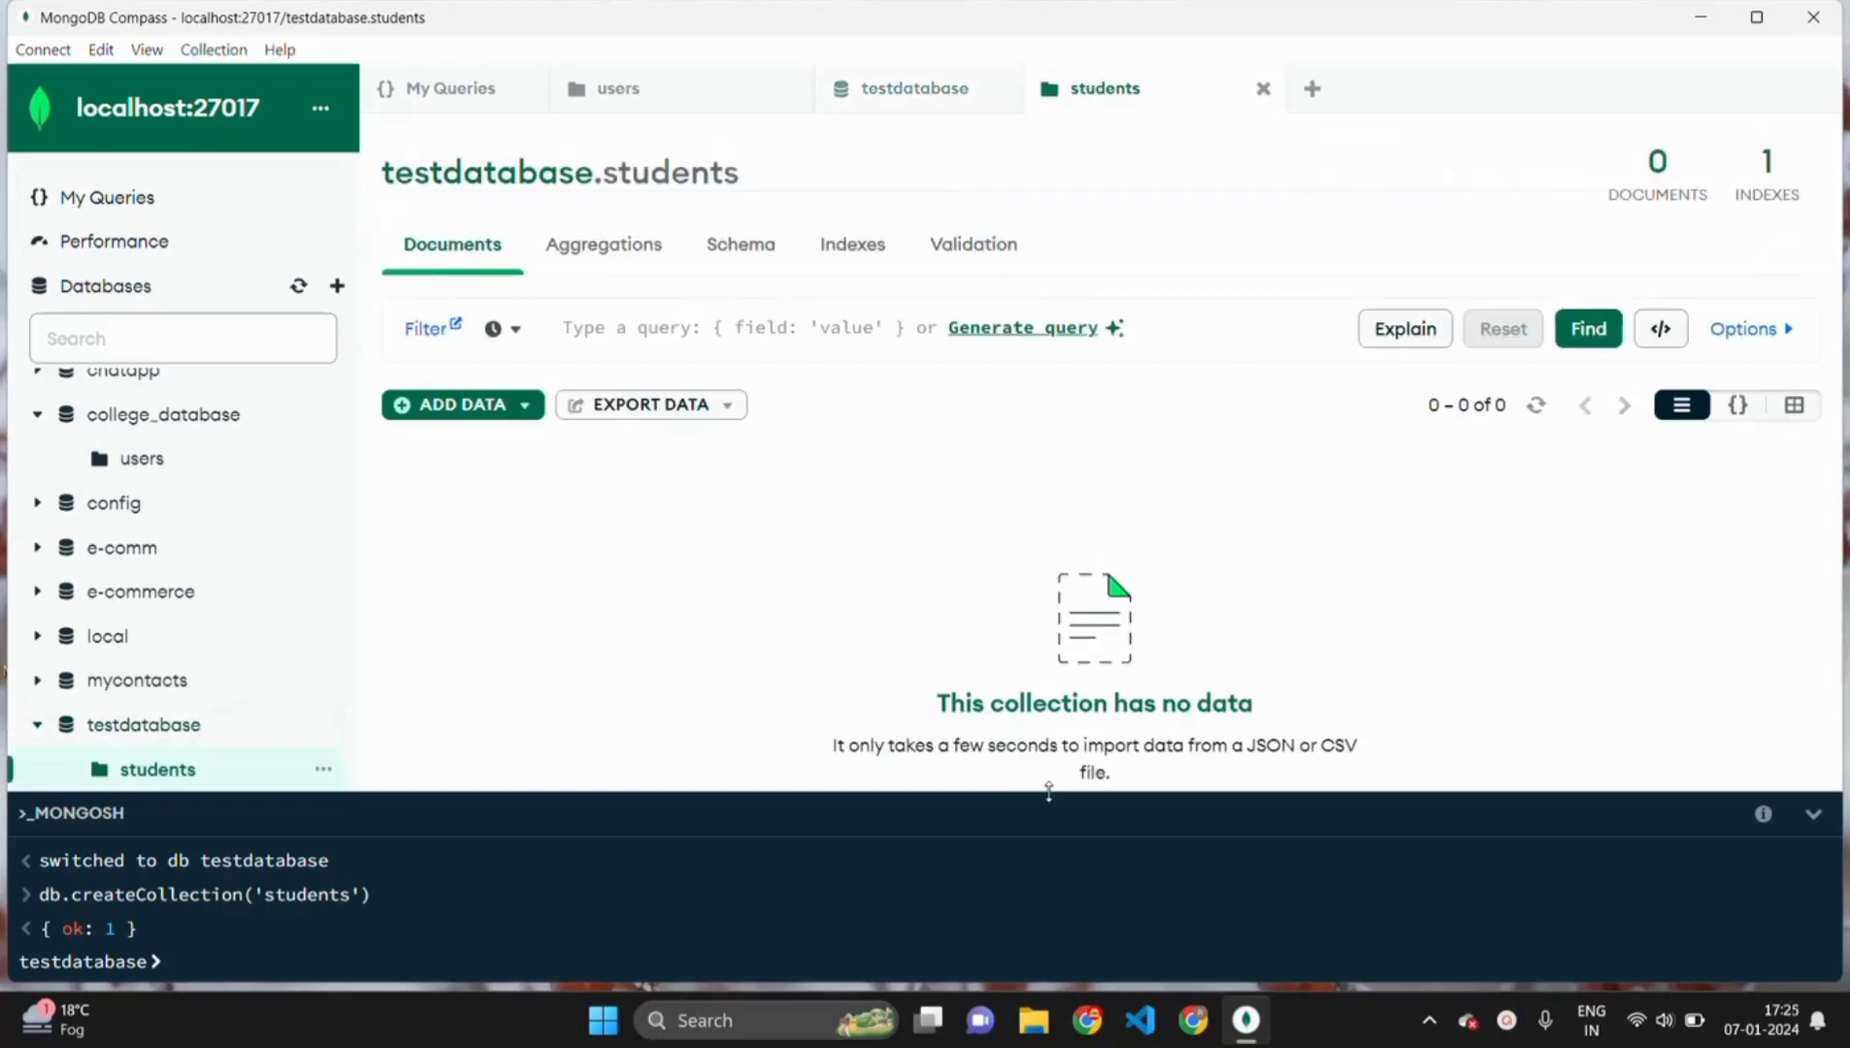
drag(1048, 791, 874, 606)
click(265, 961)
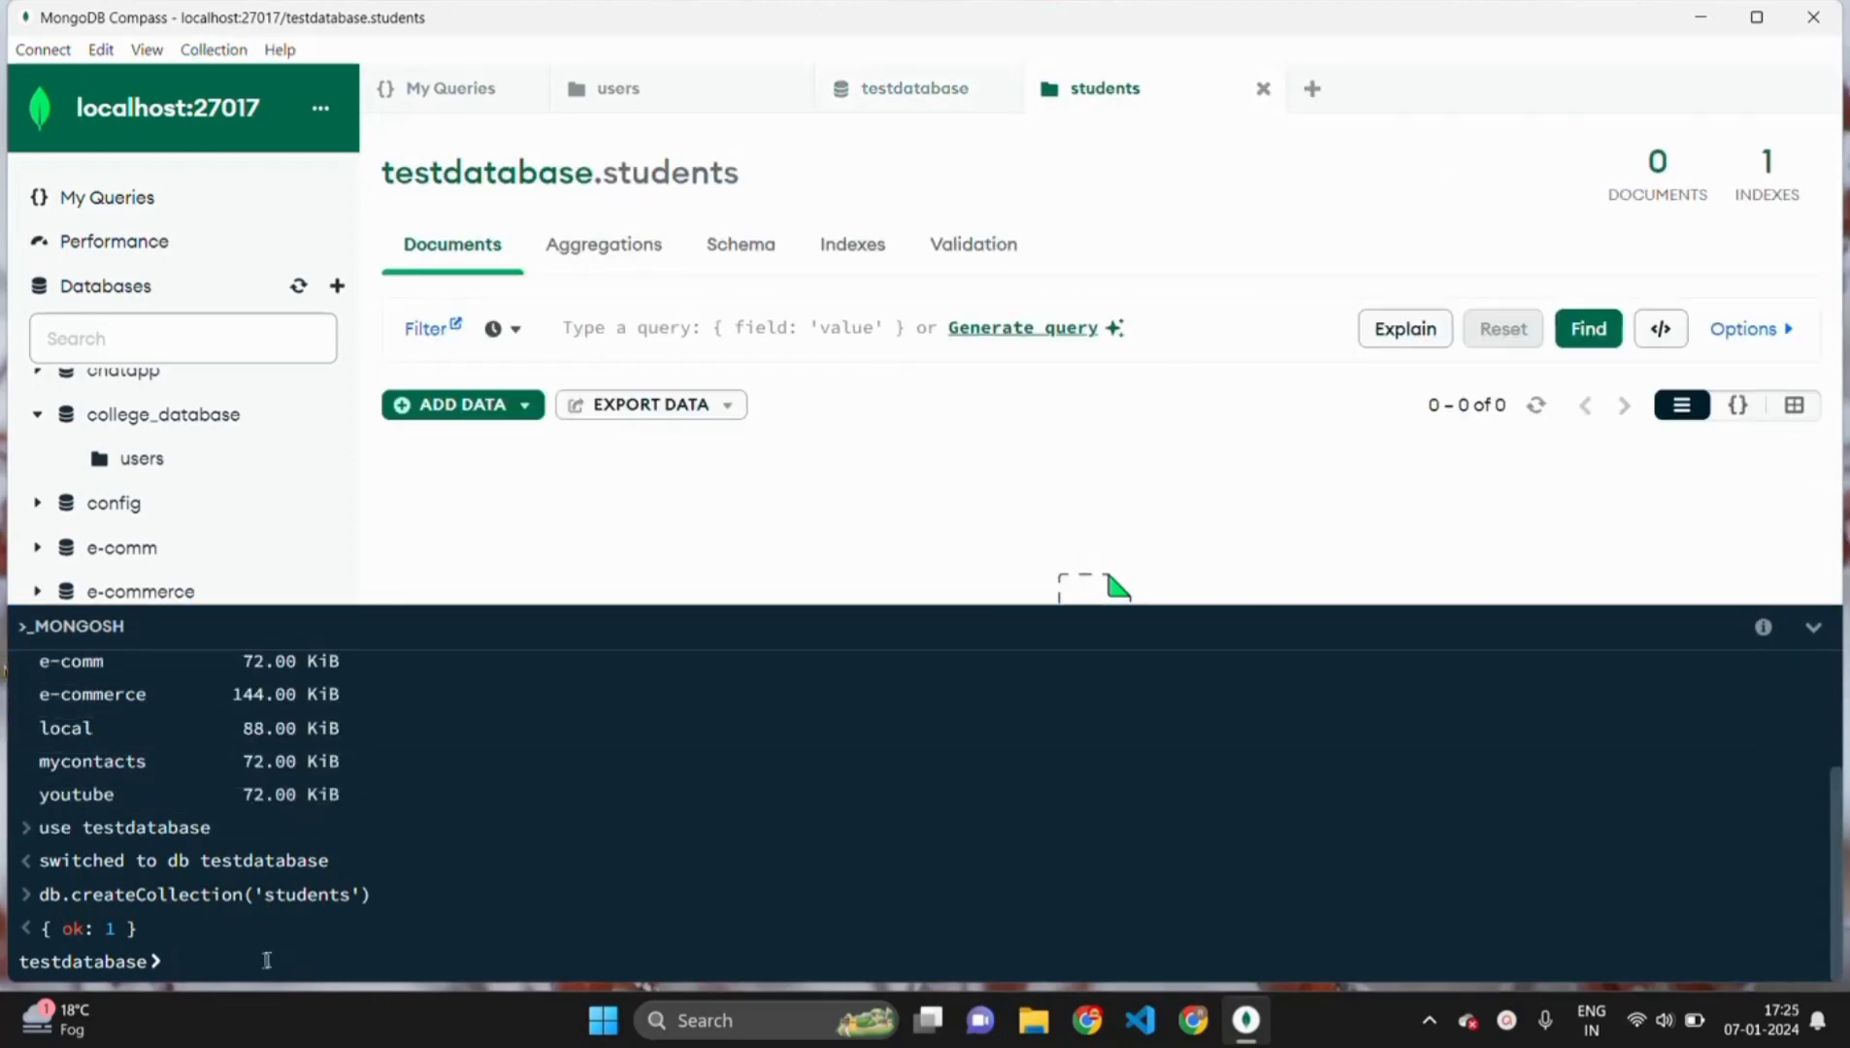
text(show collections)
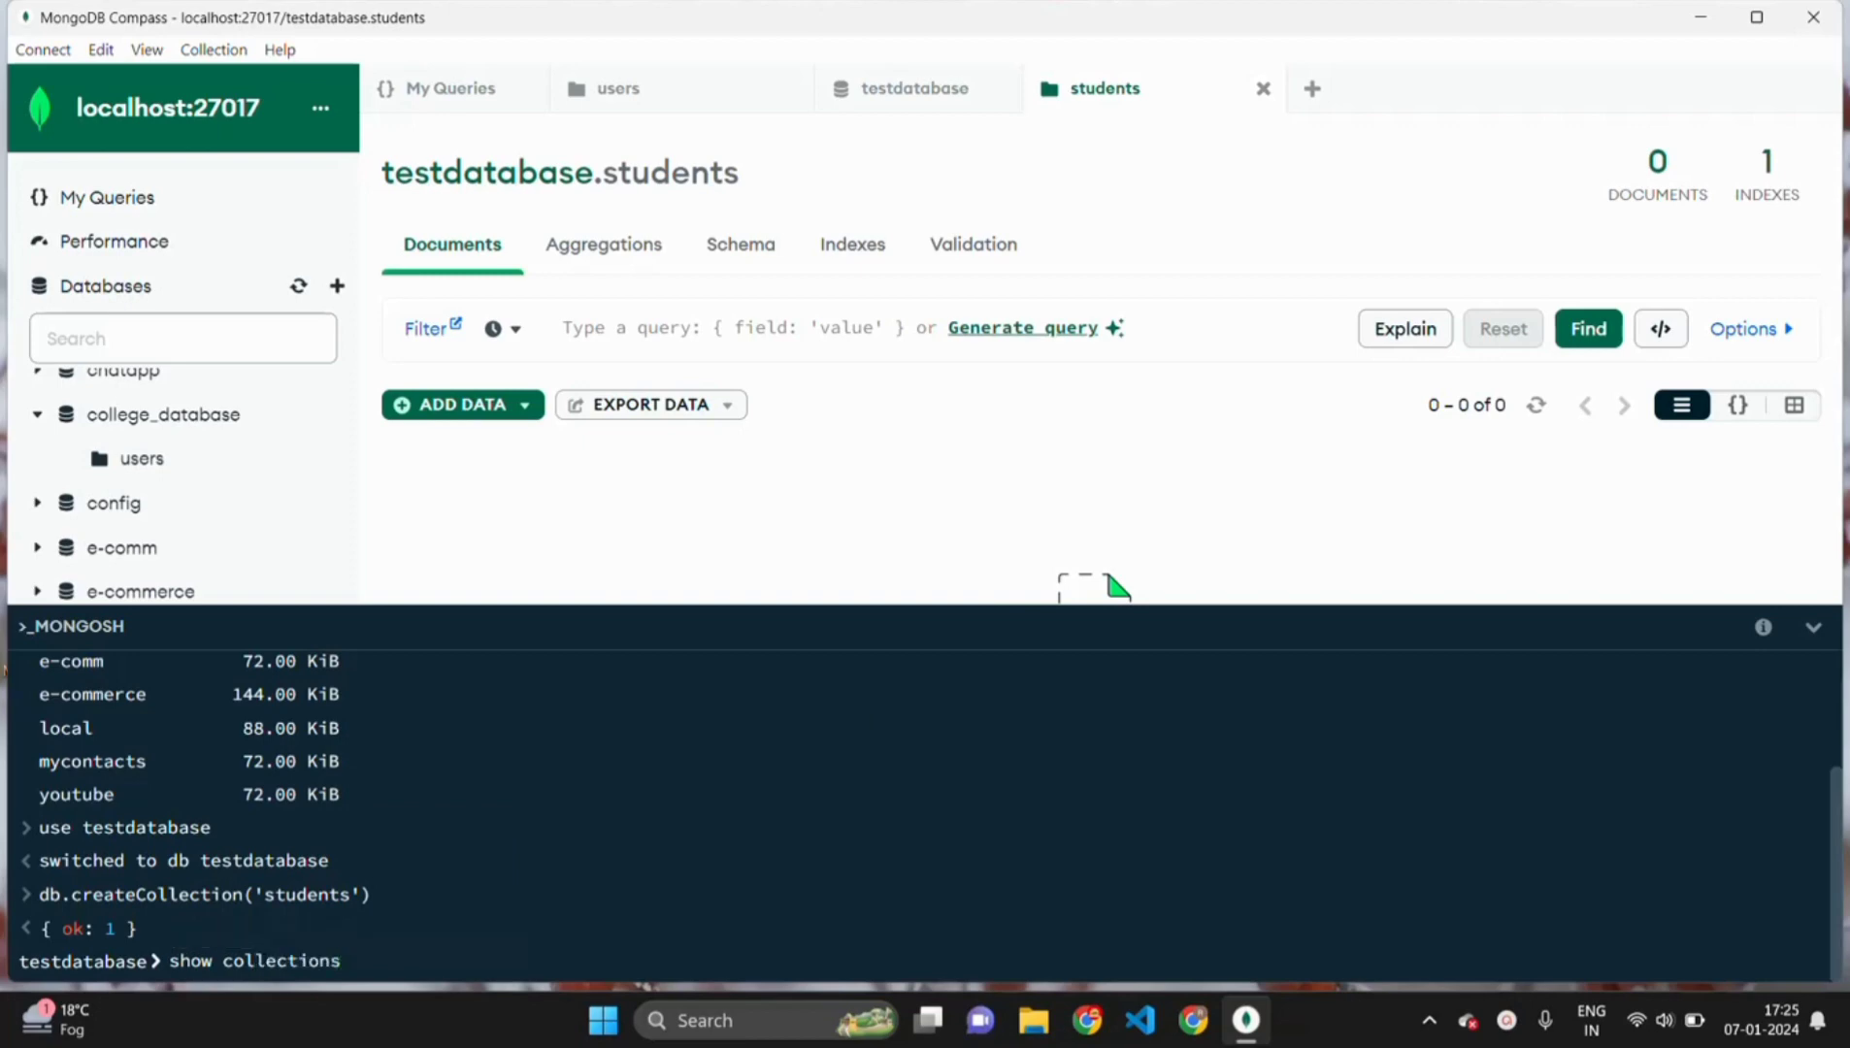
key(Return)
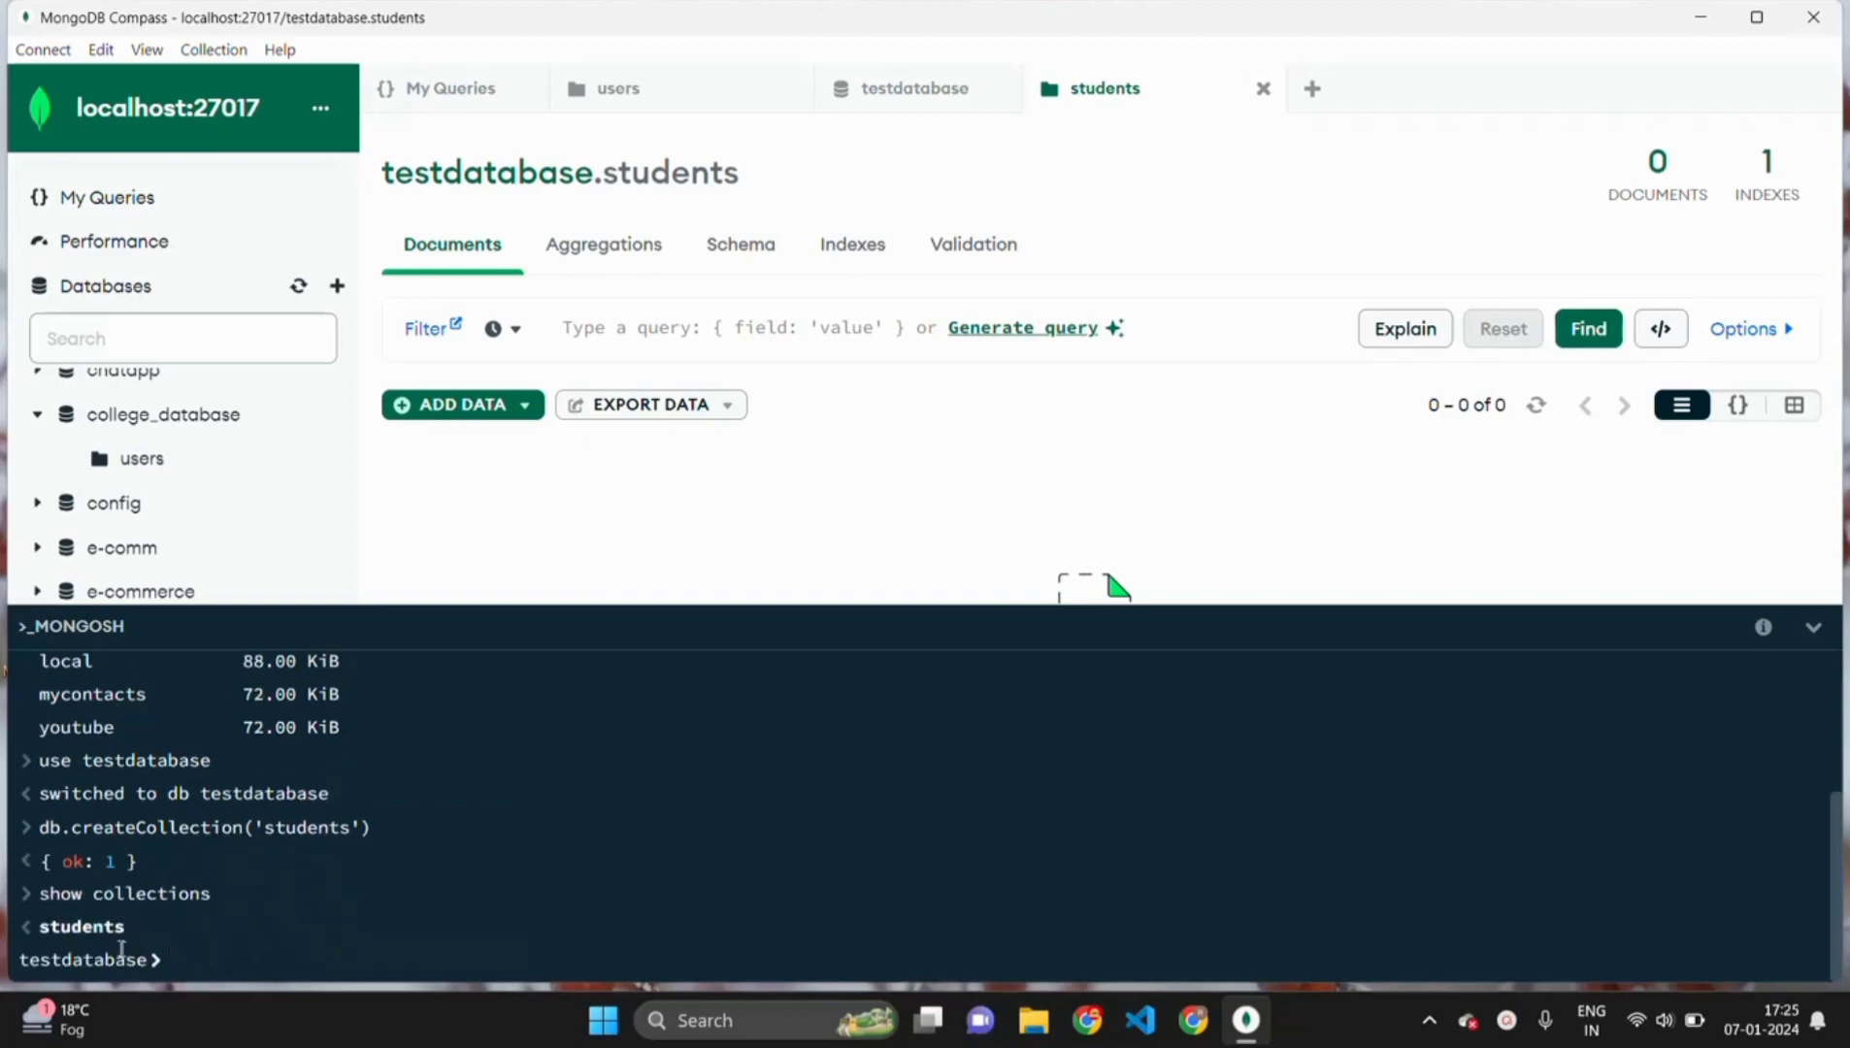
drag(127, 927, 39, 927)
- Run db.createCollection("details"), then rerun show collections to confirm details exists
click(179, 946)
text(db.cre)
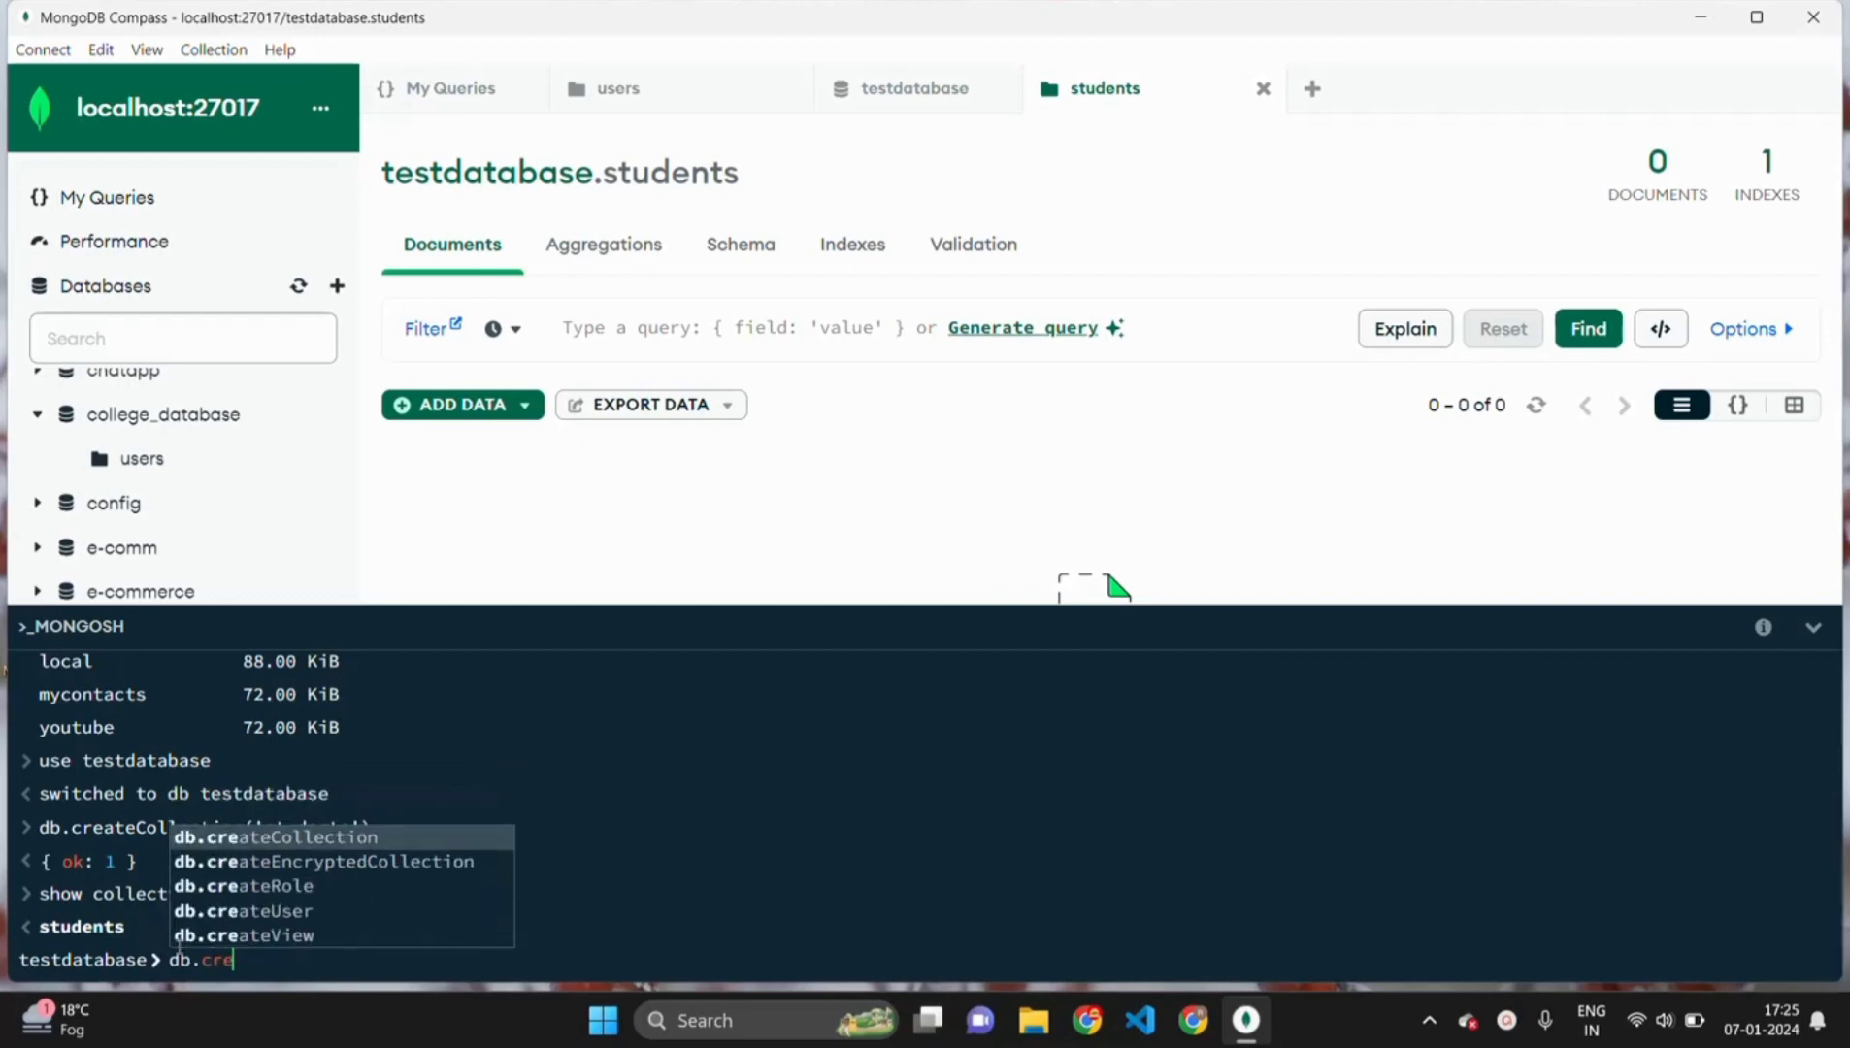
key(Tab)
text(()
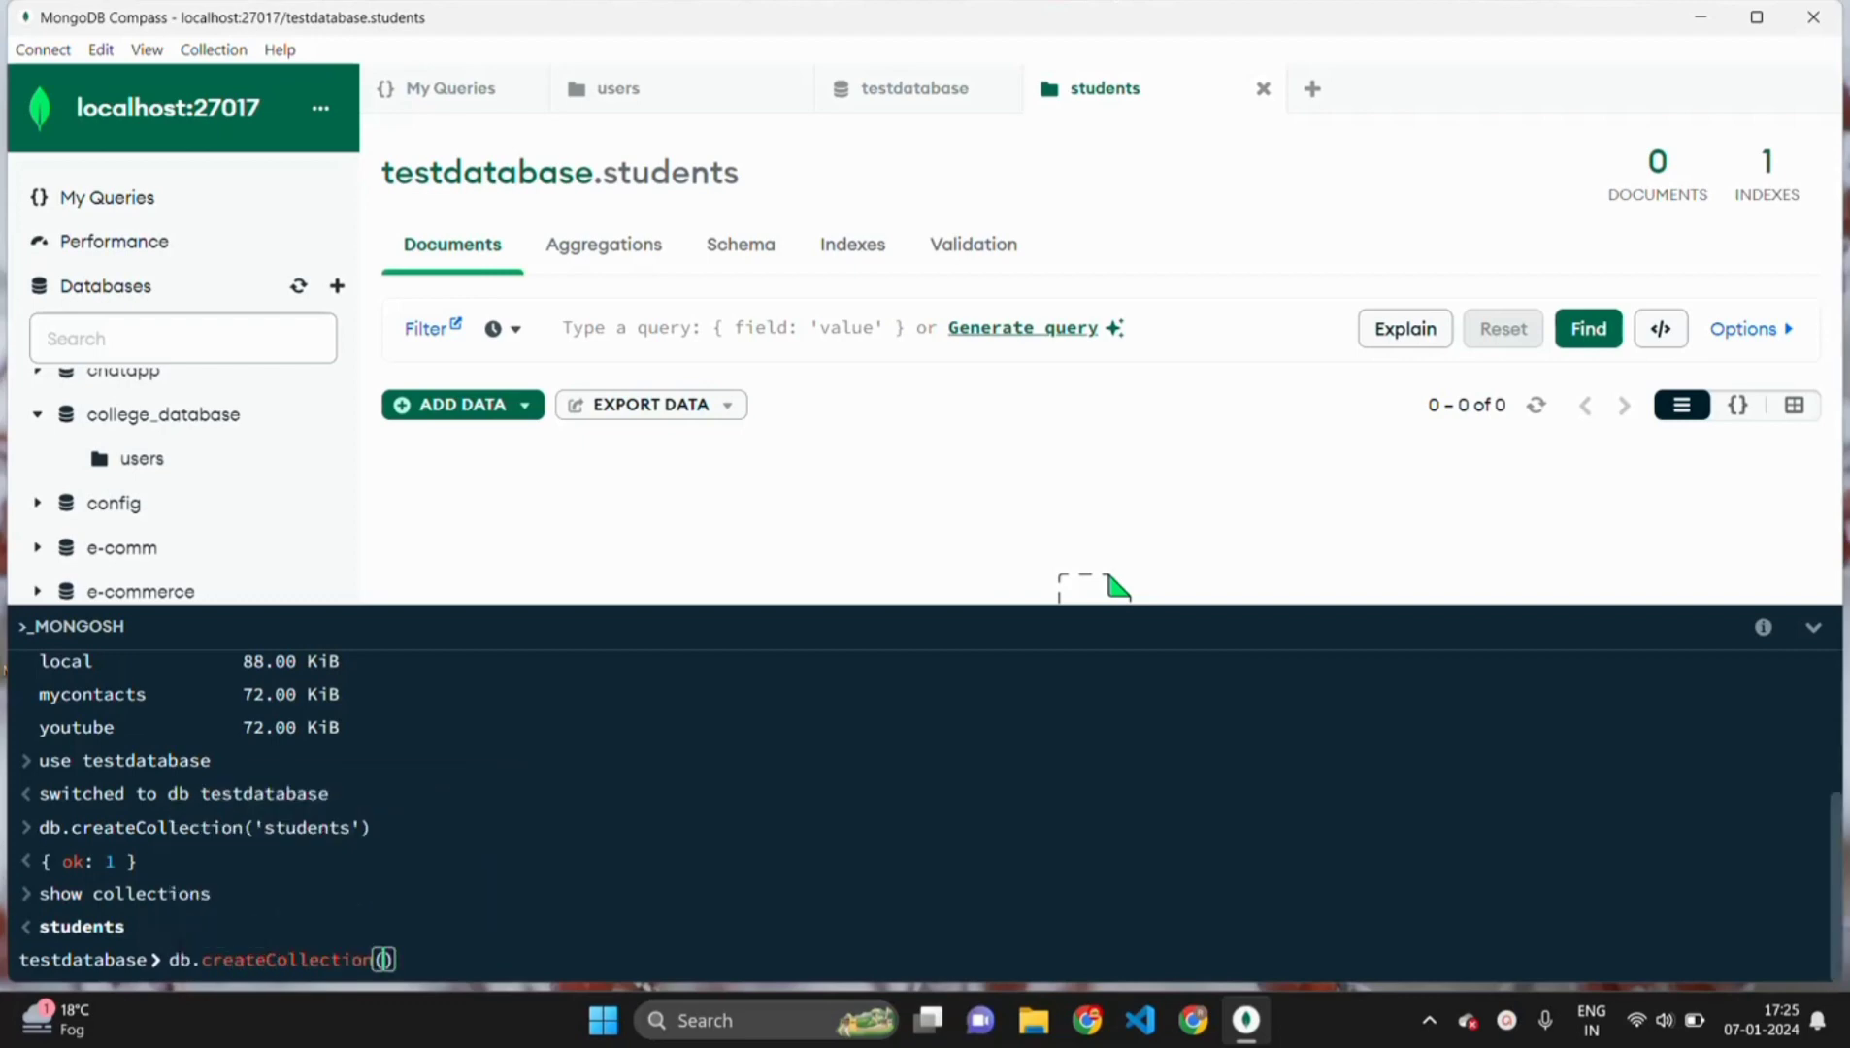
text("details)
key(Return)
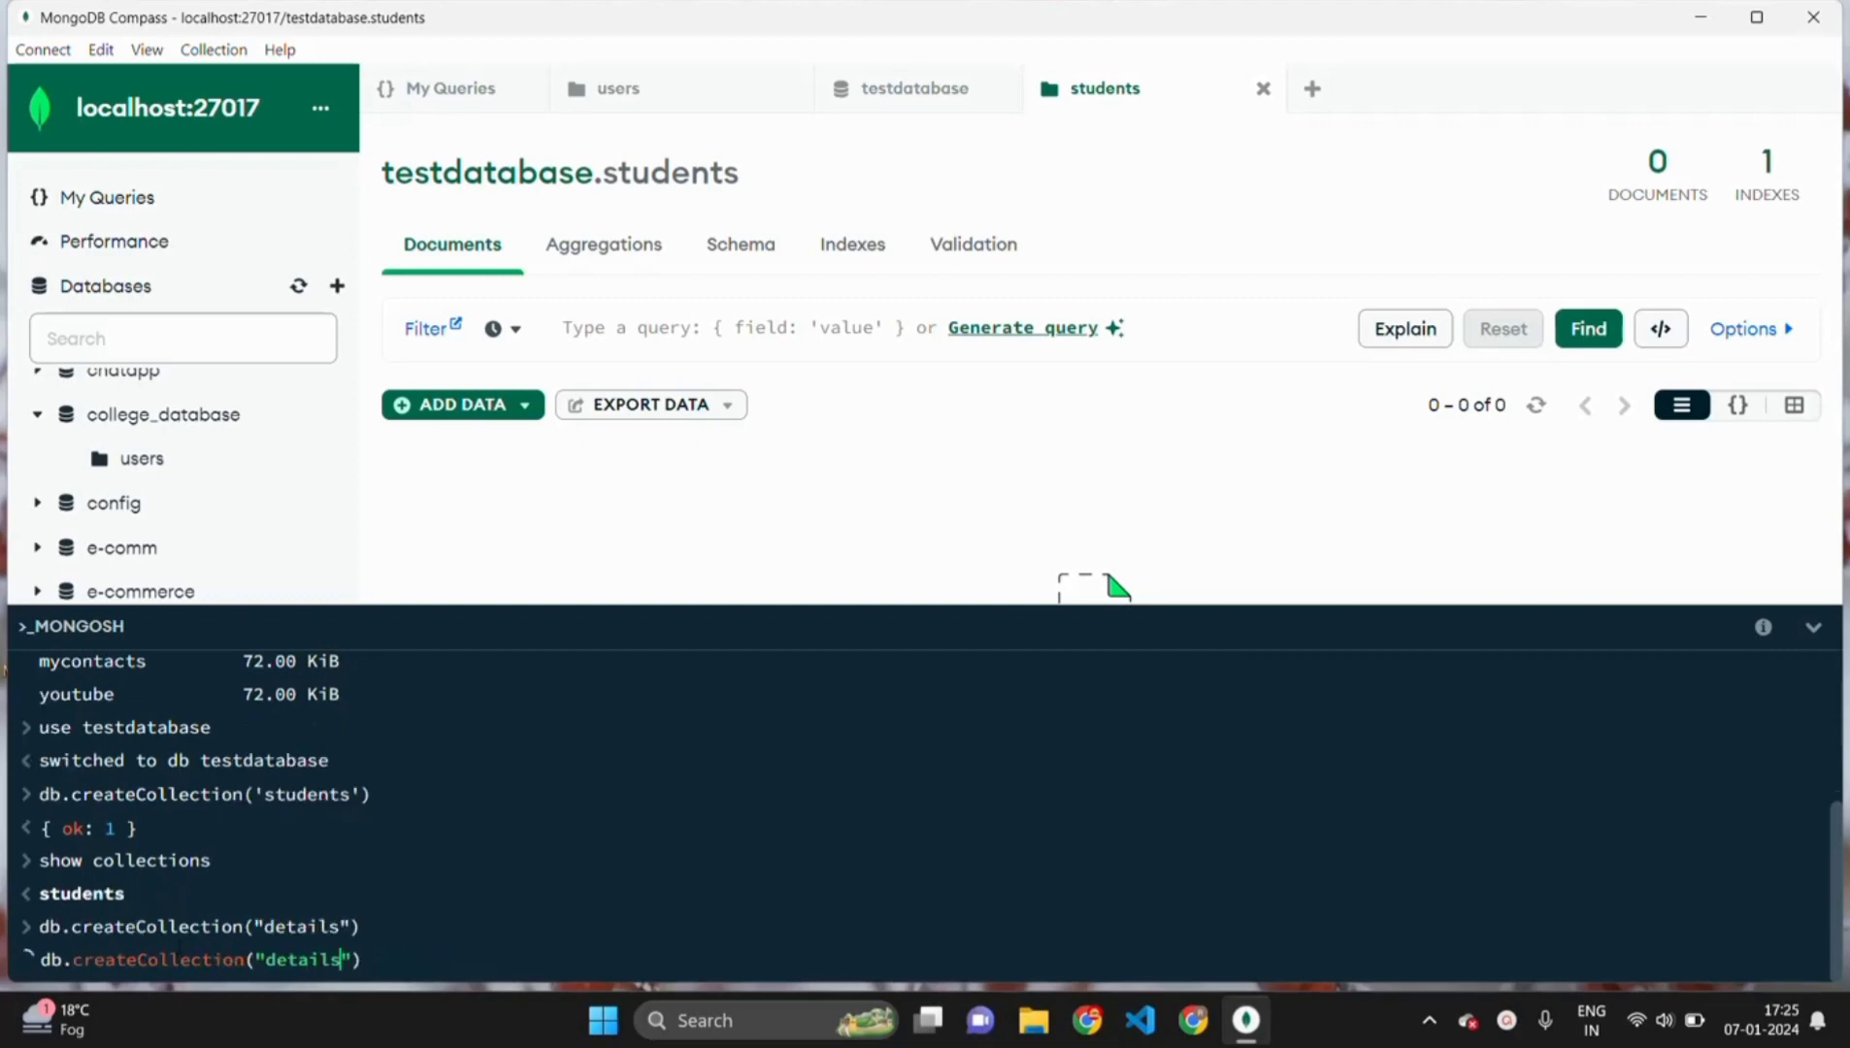
key(Up)
key(Up)
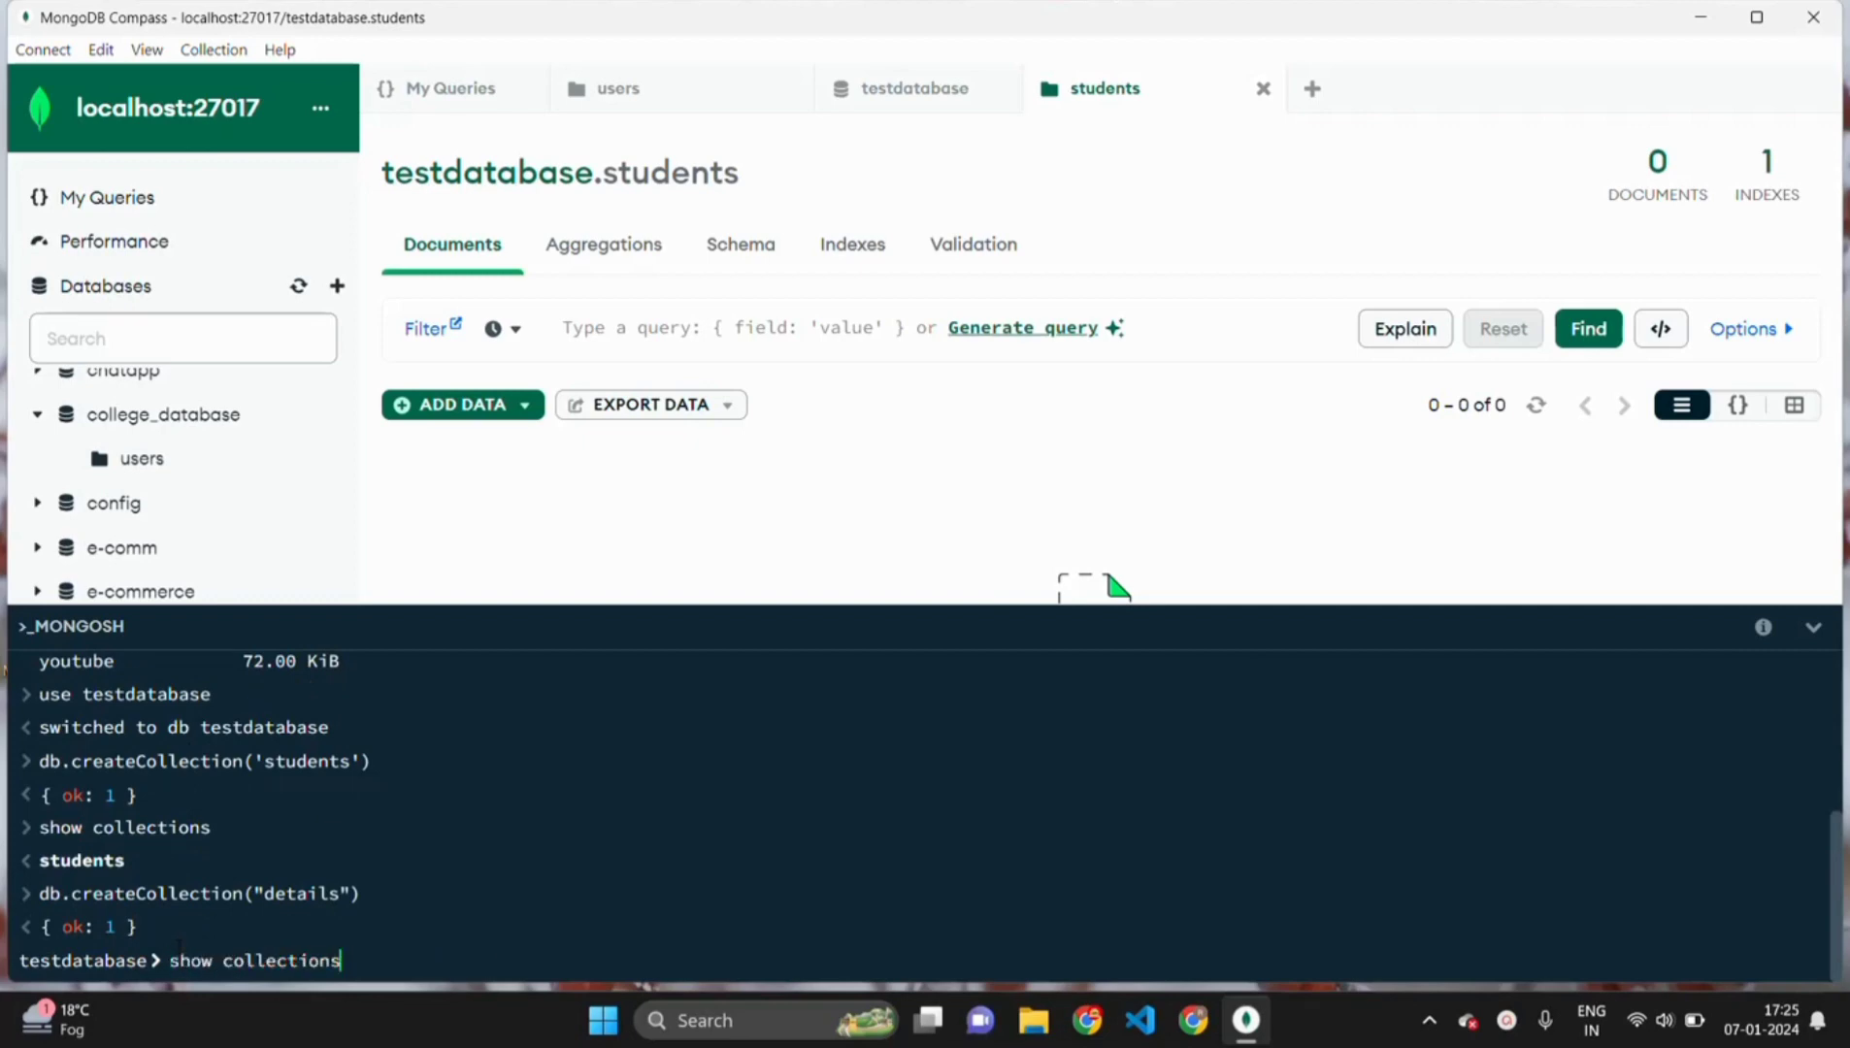
key(Return)
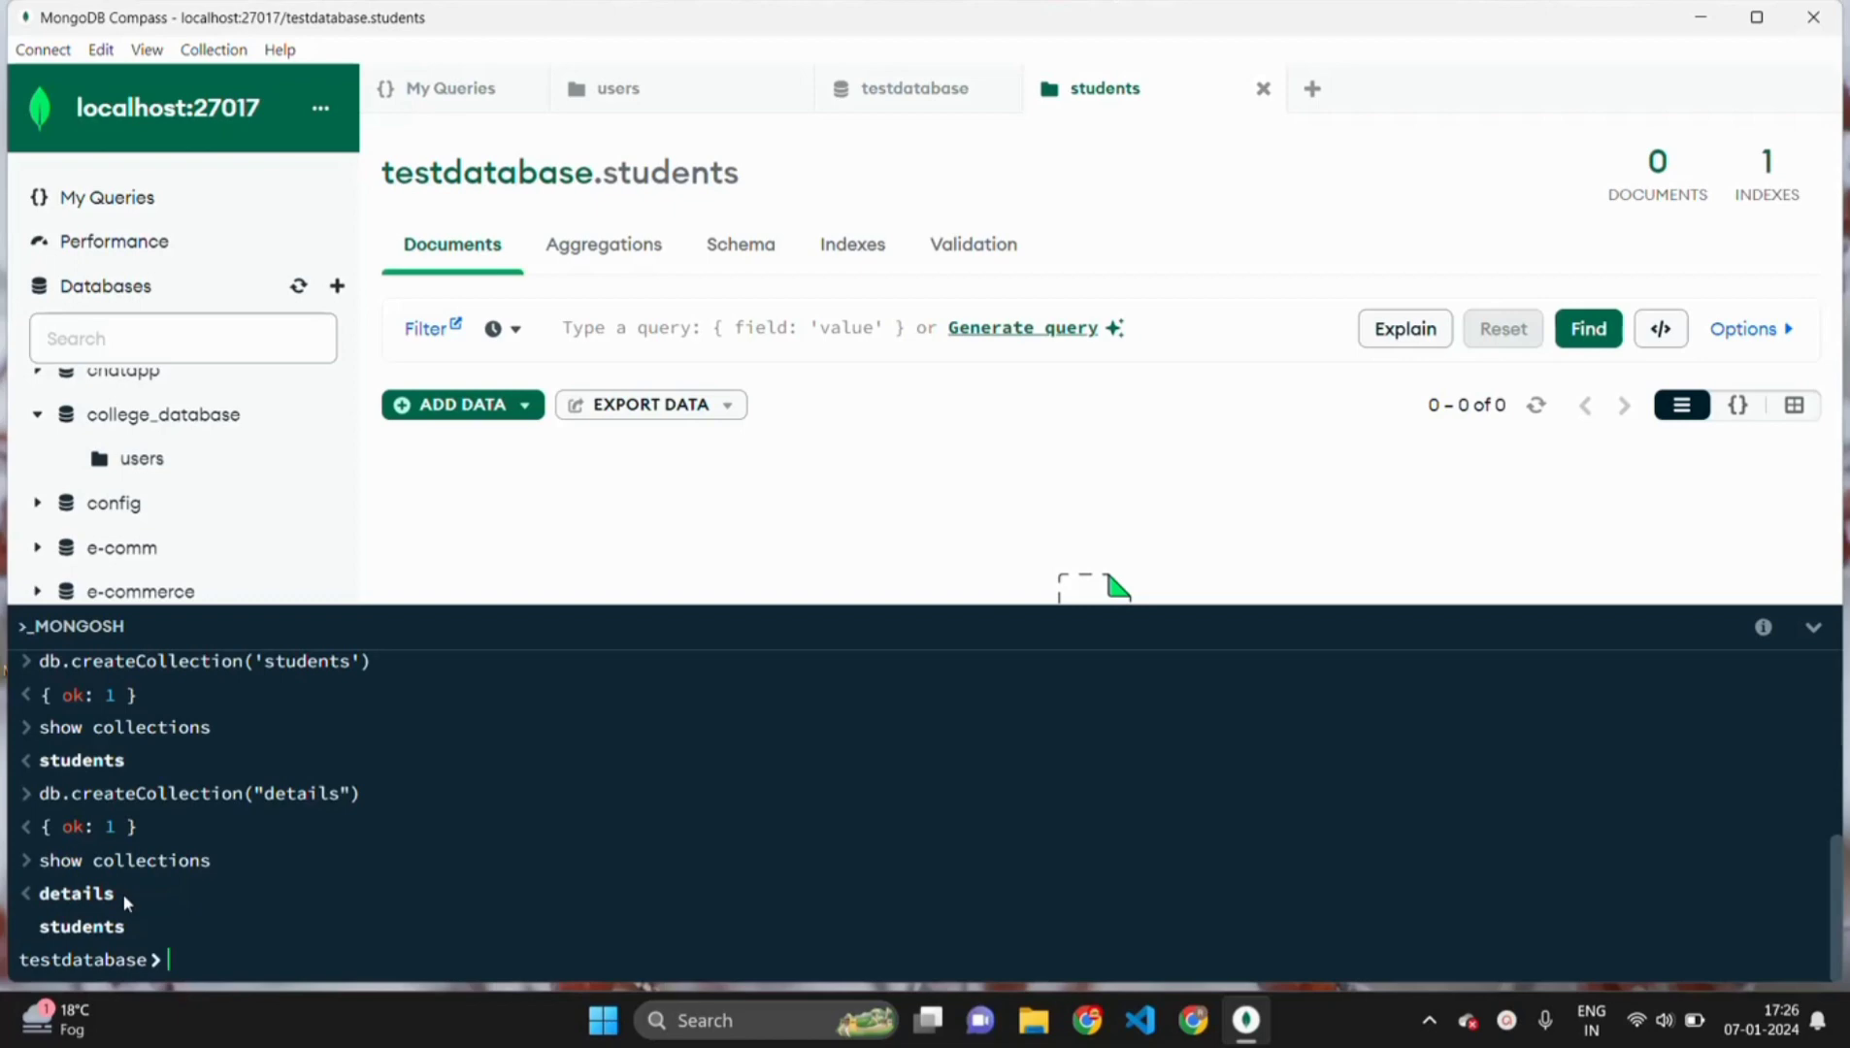
text(db.)
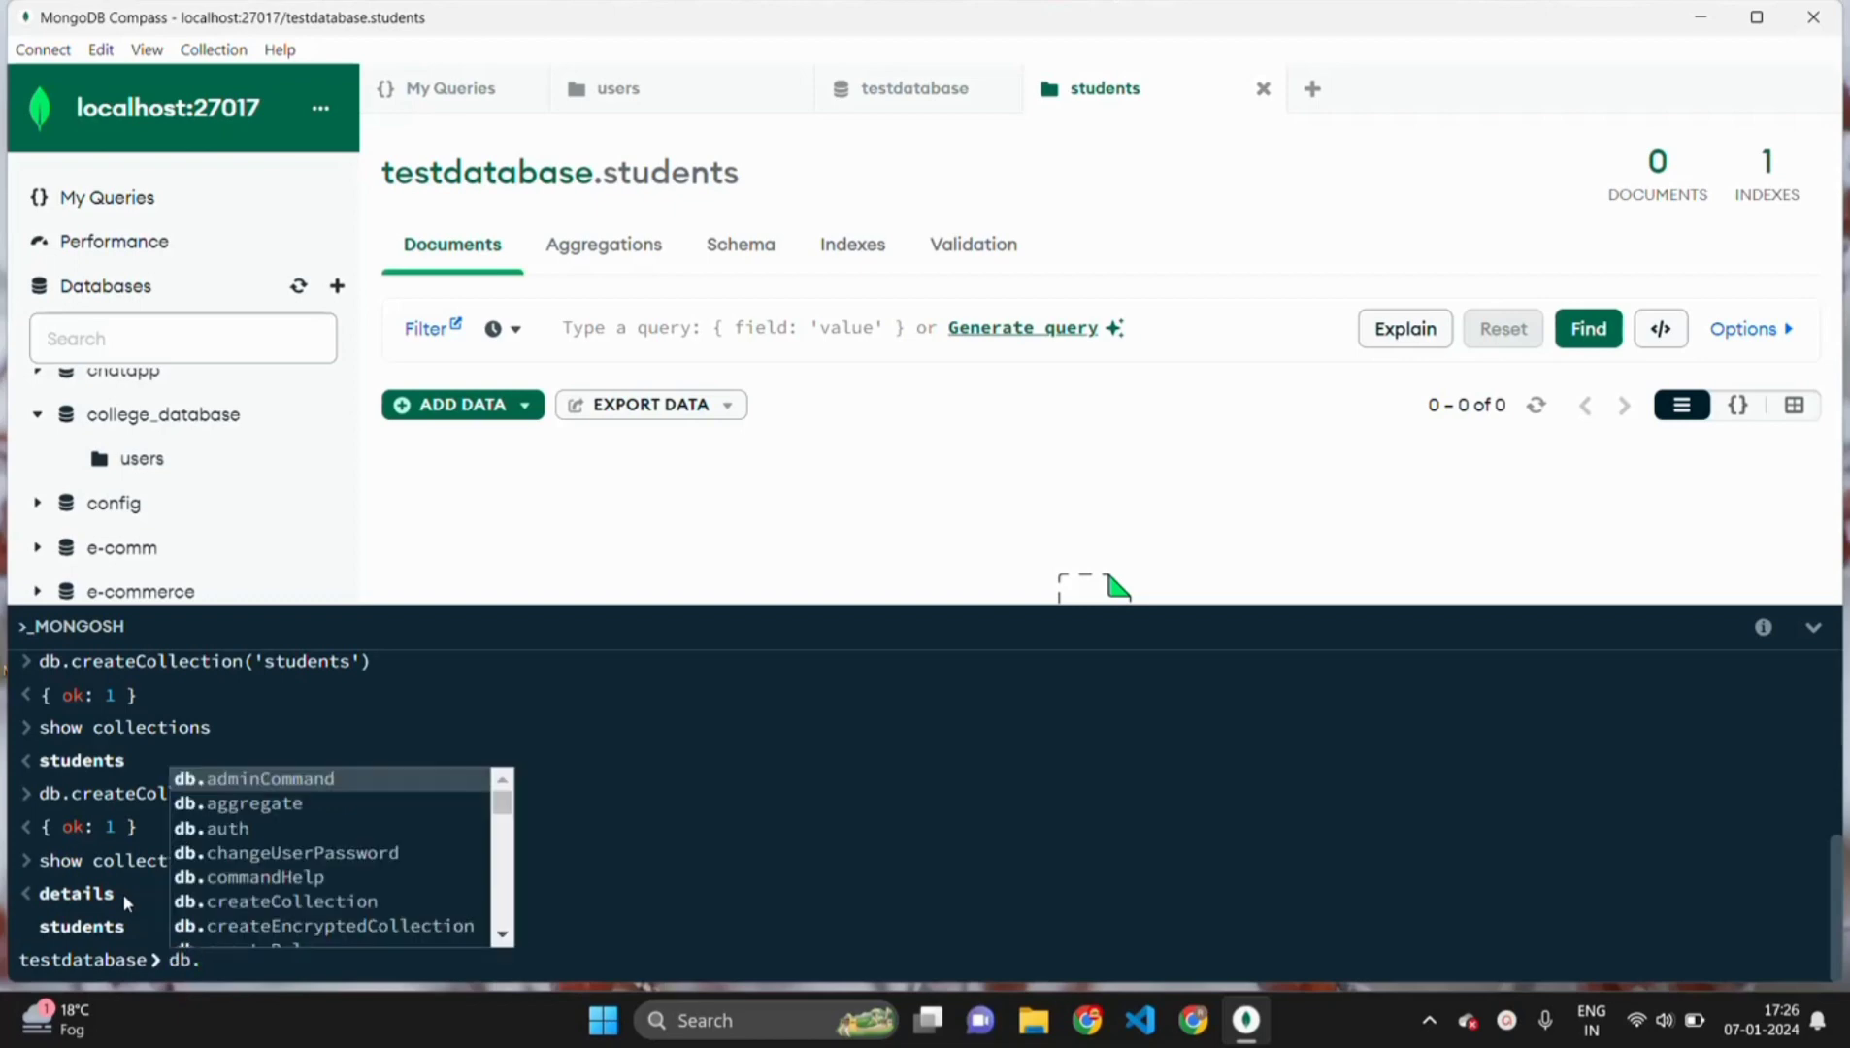
text(de)
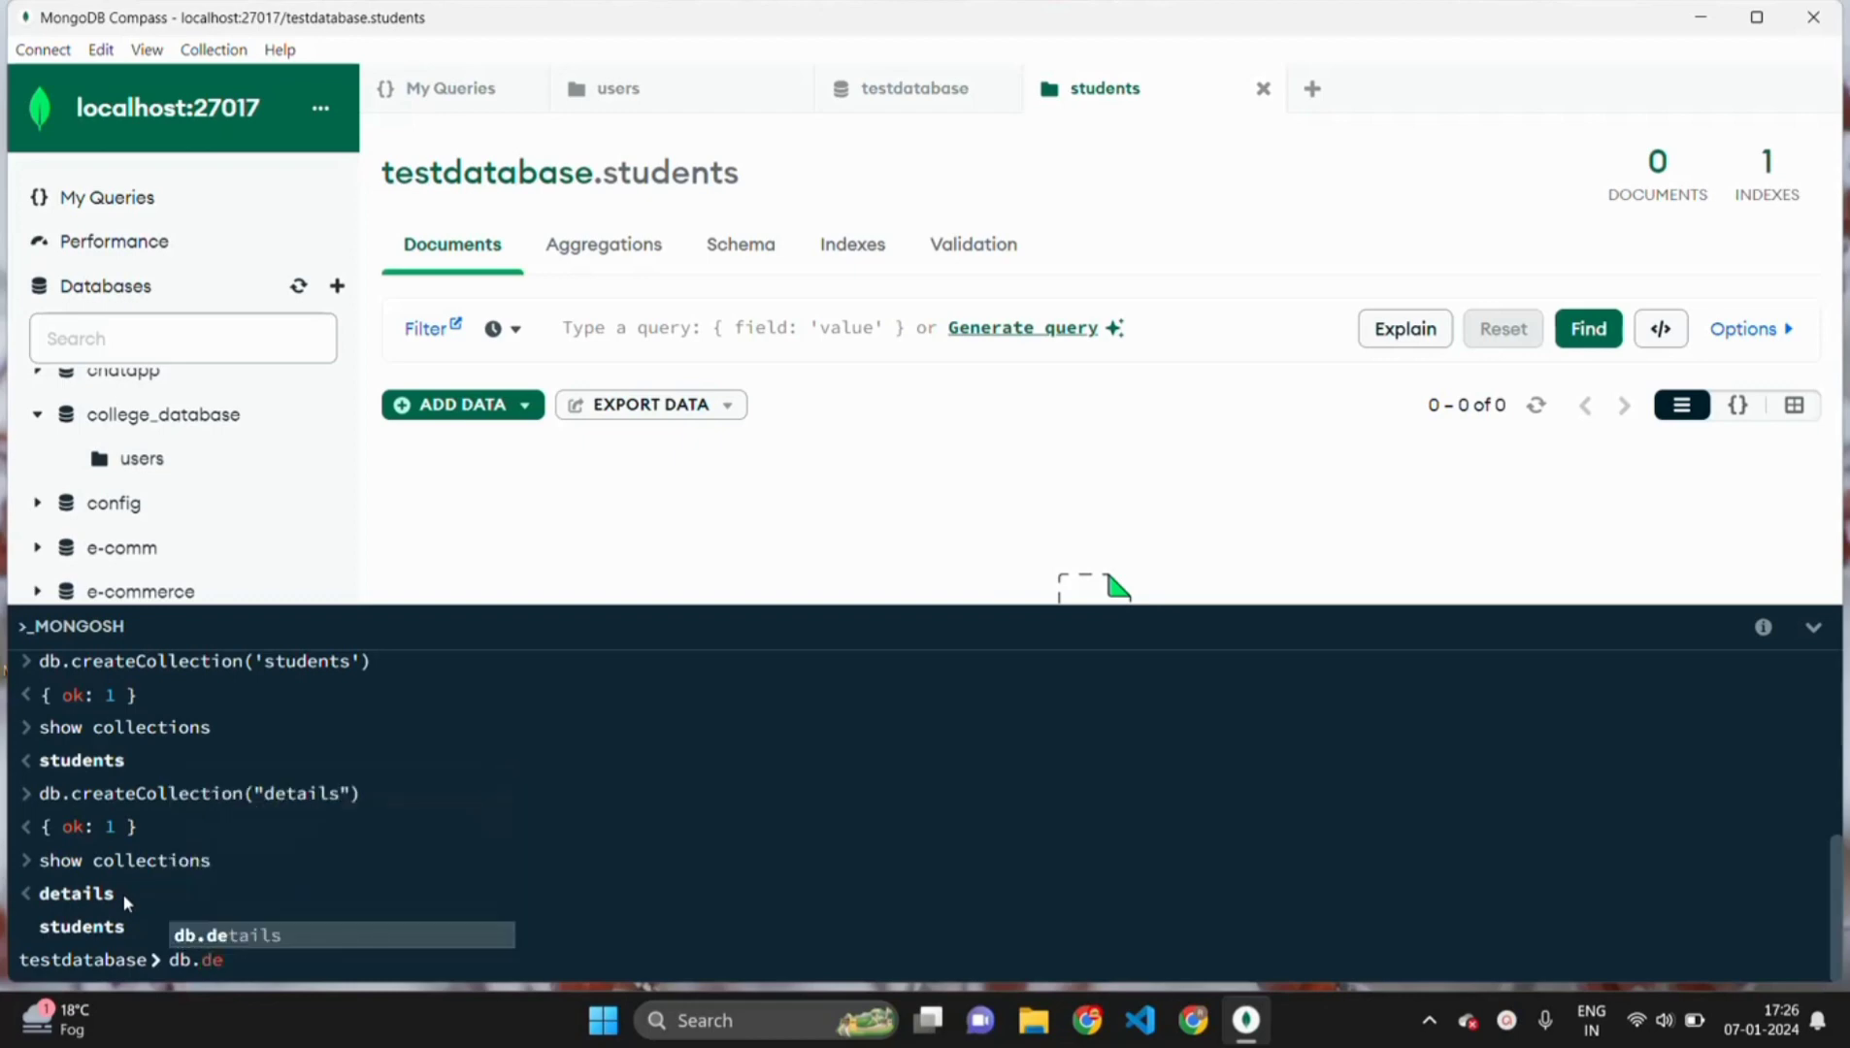
key(Tab)
key(BackSpace)
key(BackSpace)
key(BackSpace)
key(BackSpace)
key(BackSpace)
key(BackSpace)
key(BackSpace)
key(BackSpace)
key(BackSpace)
key(BackSpace)
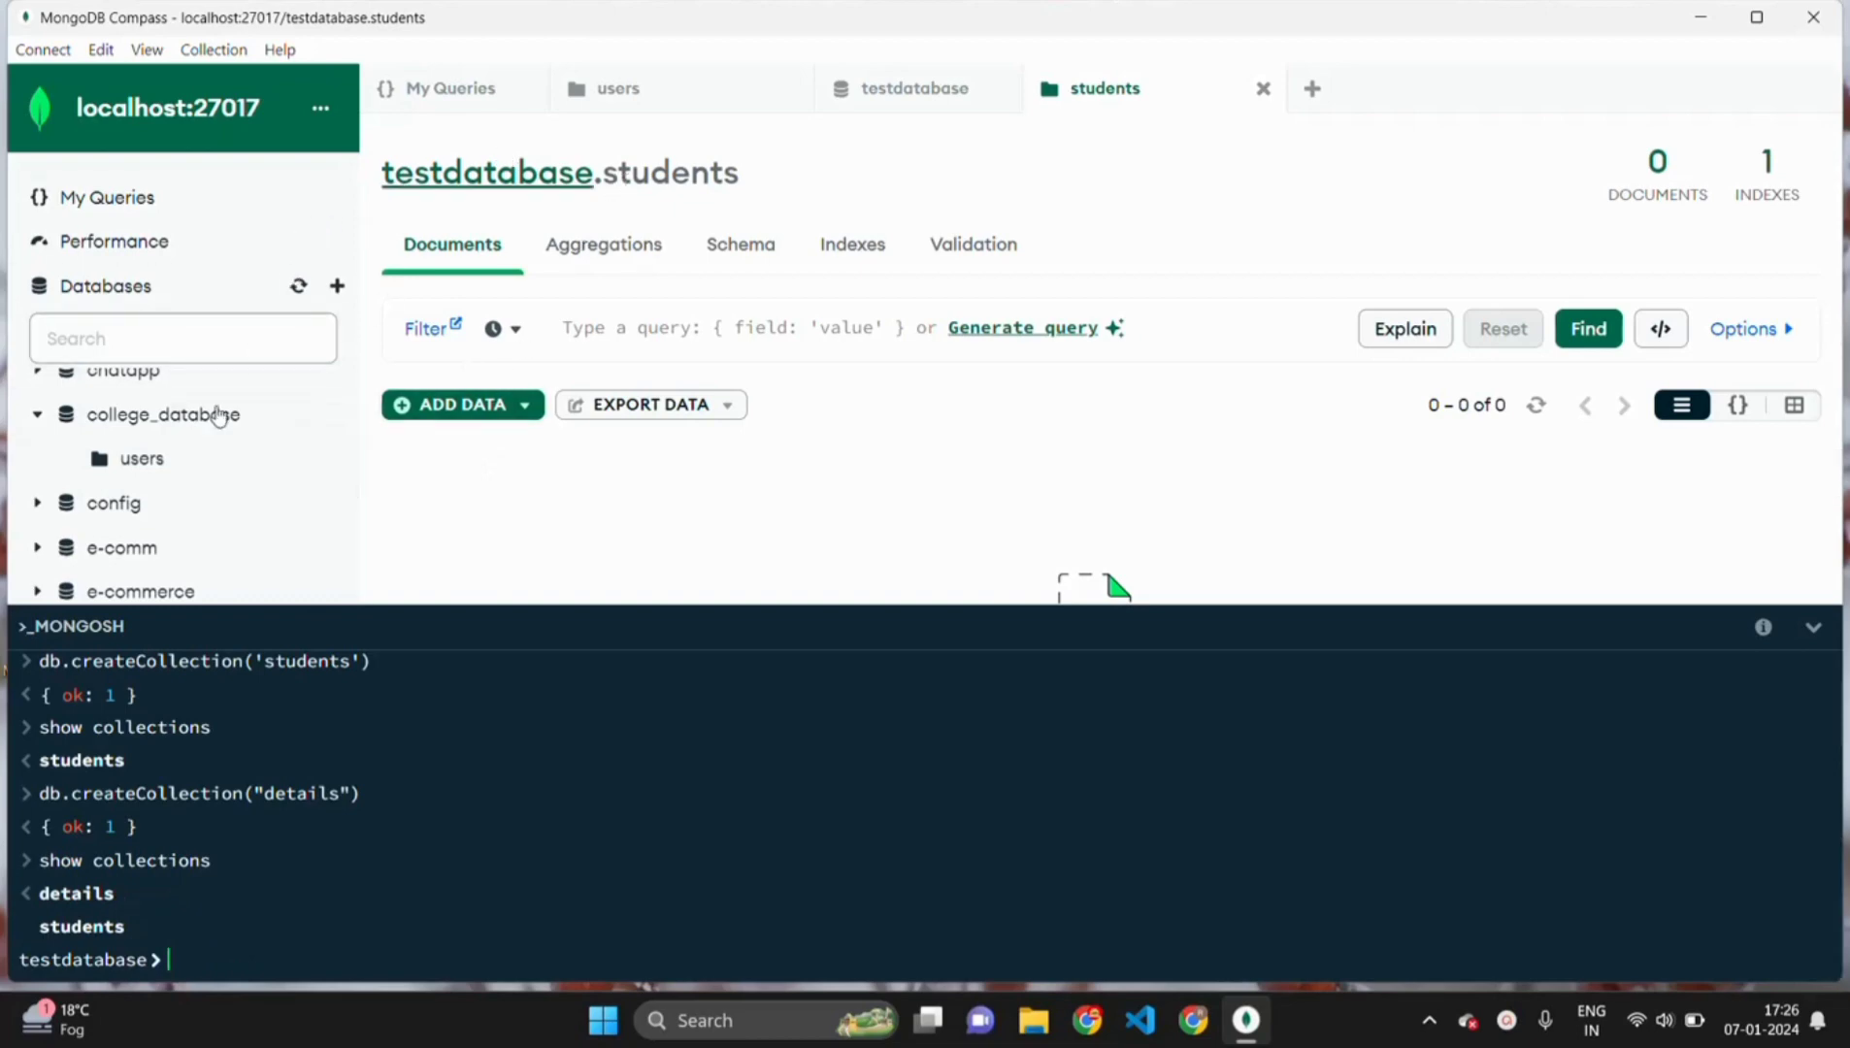
- Refresh the Databases list and open the testdatabase collections overview
scroll(219, 413, down, 5)
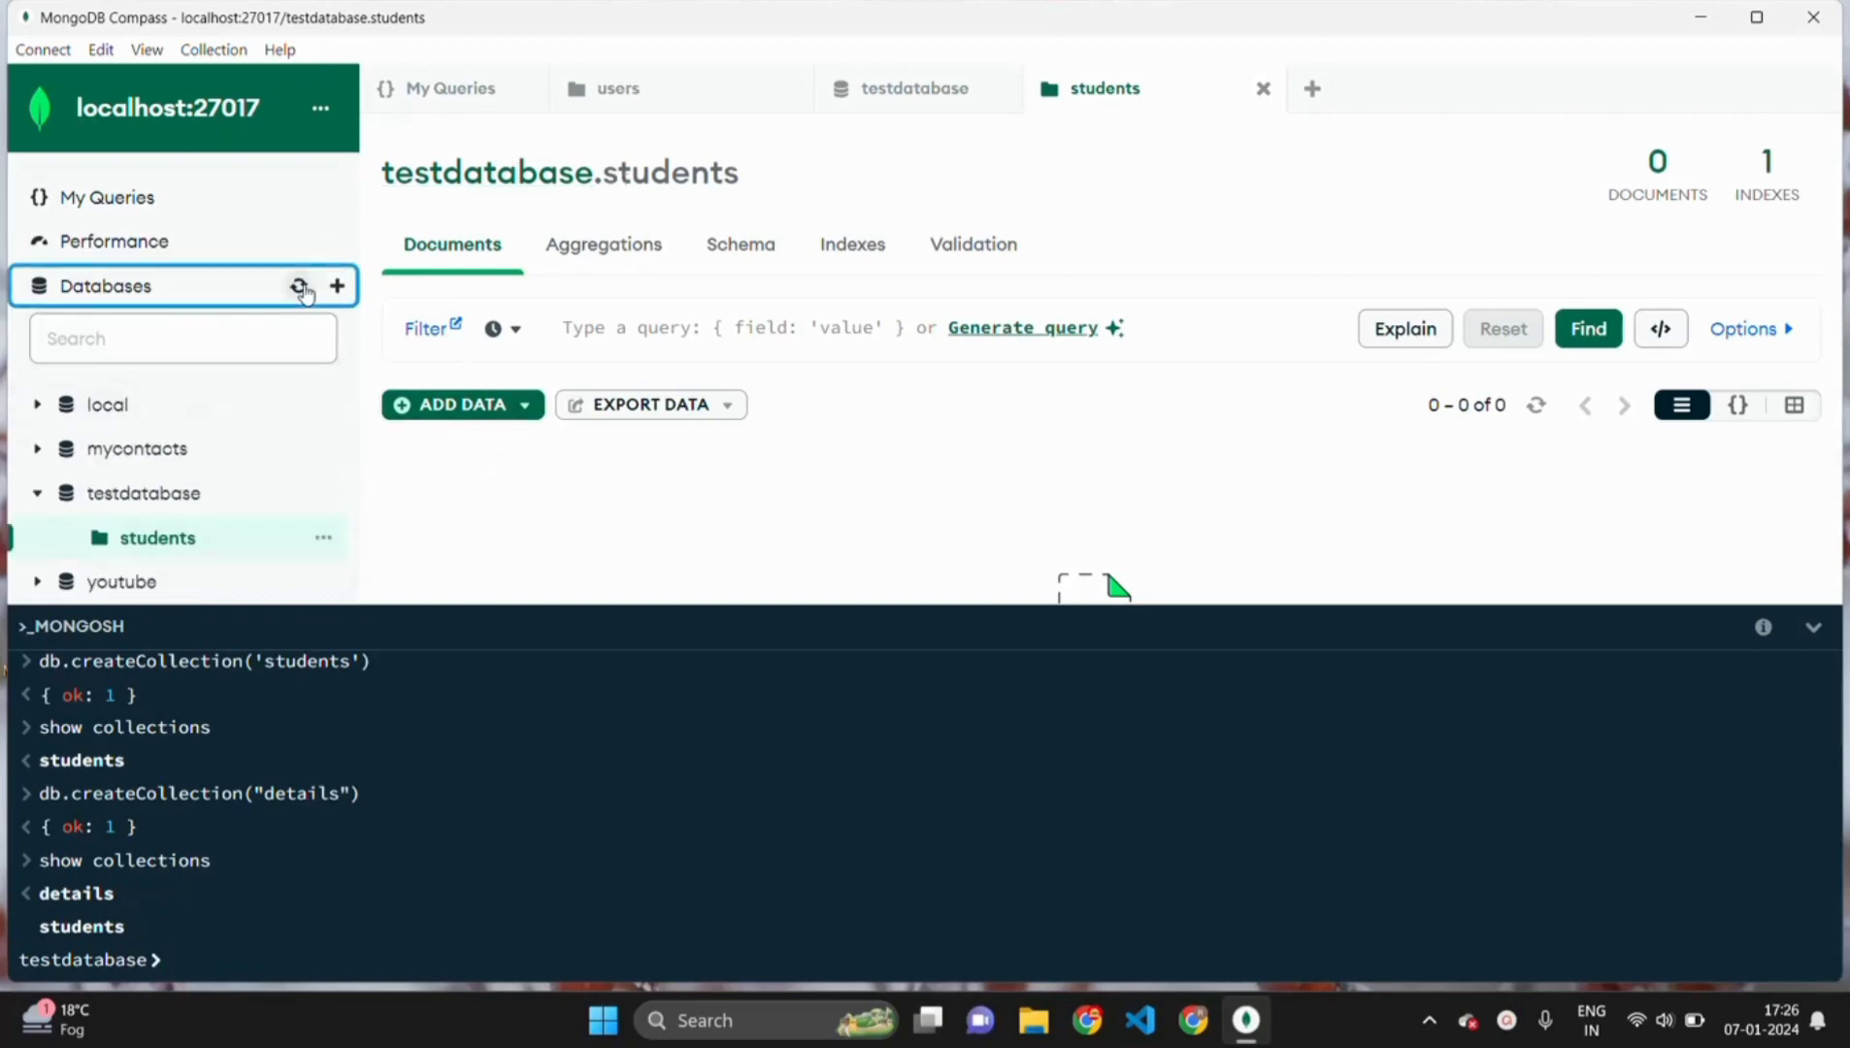
click(300, 287)
click(493, 176)
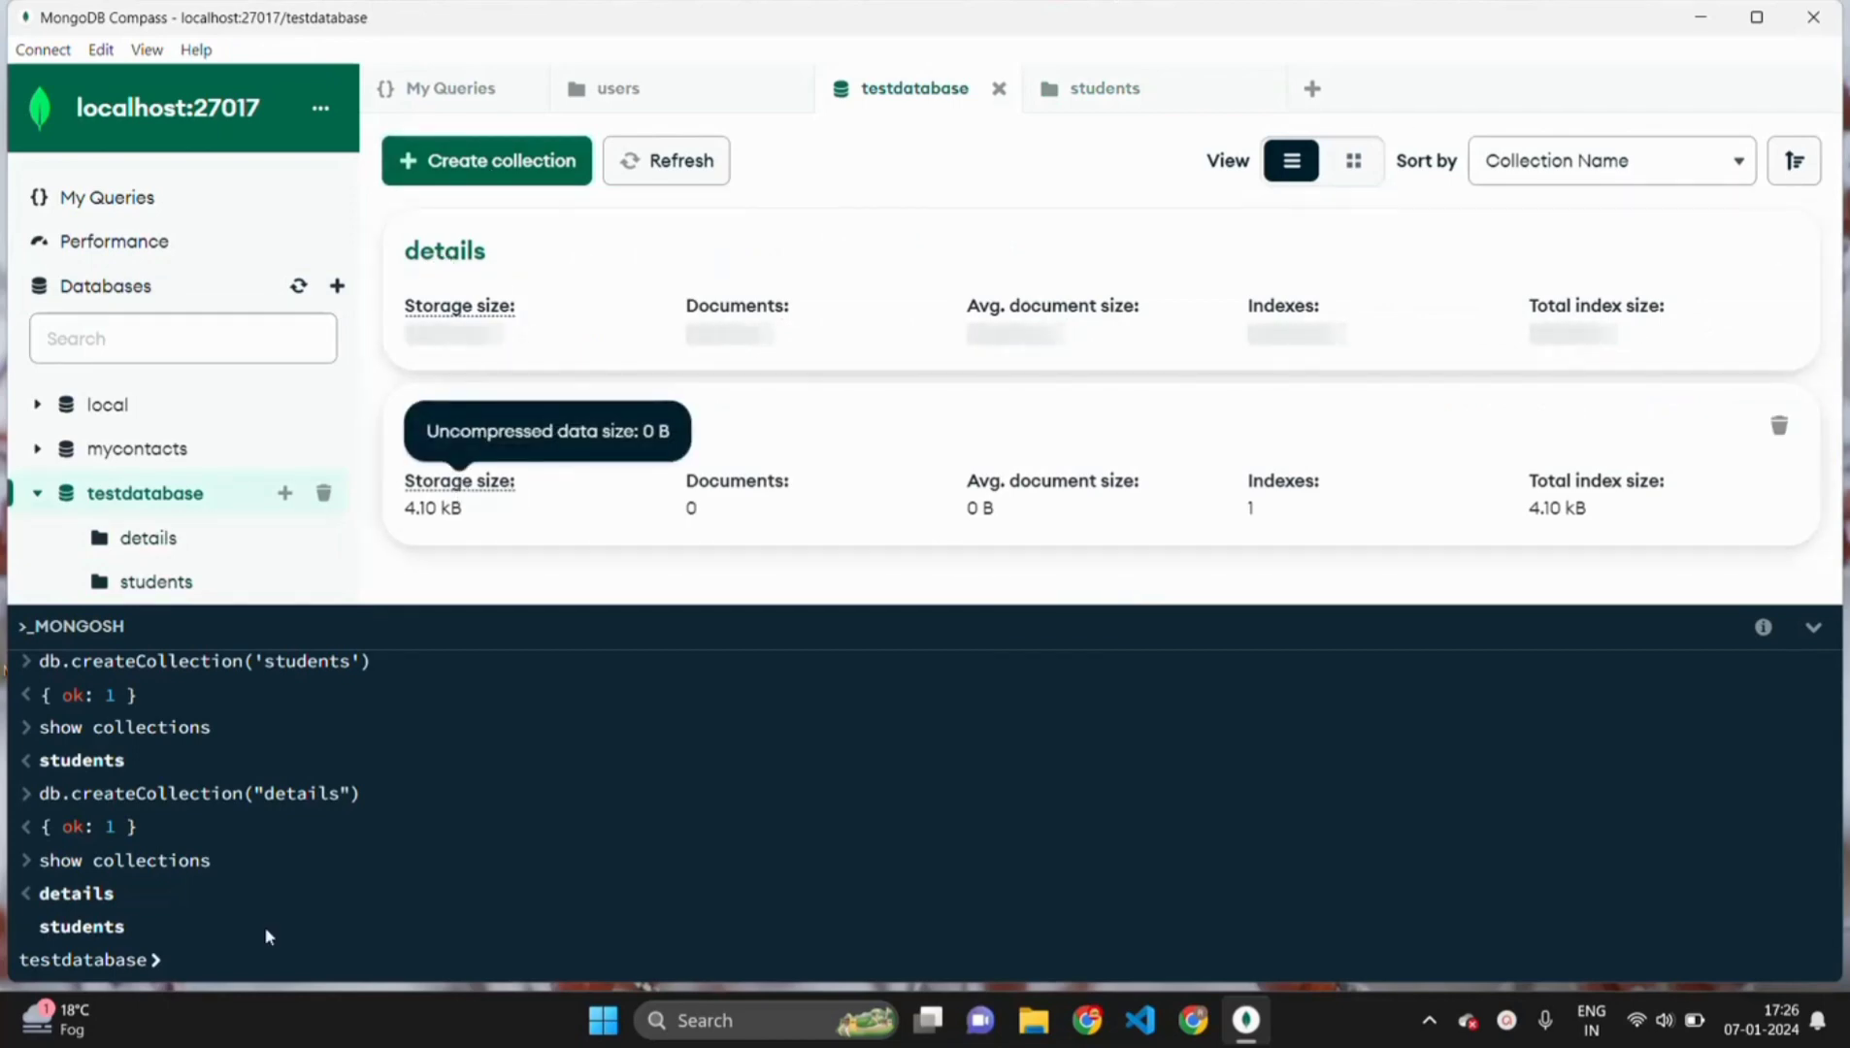
- Run db.details.drop() in the shell and refresh the Databases list
click(192, 955)
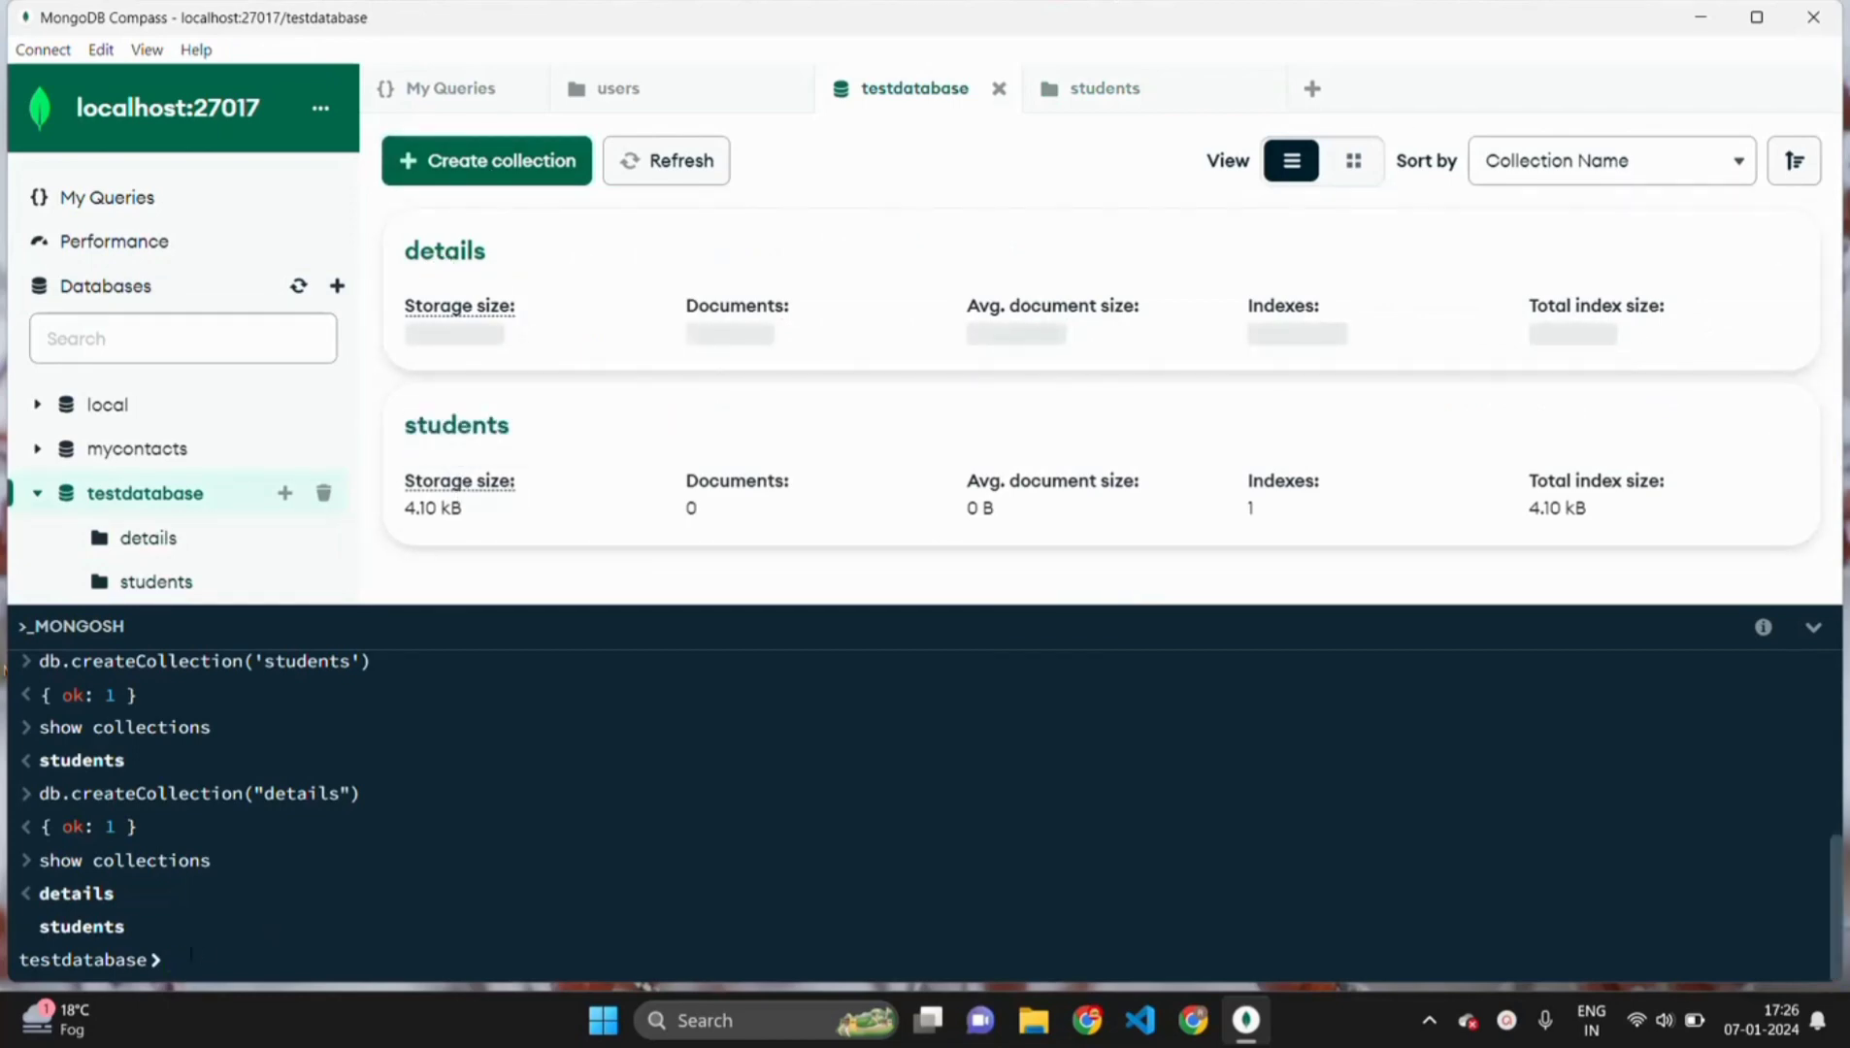
text(db.de)
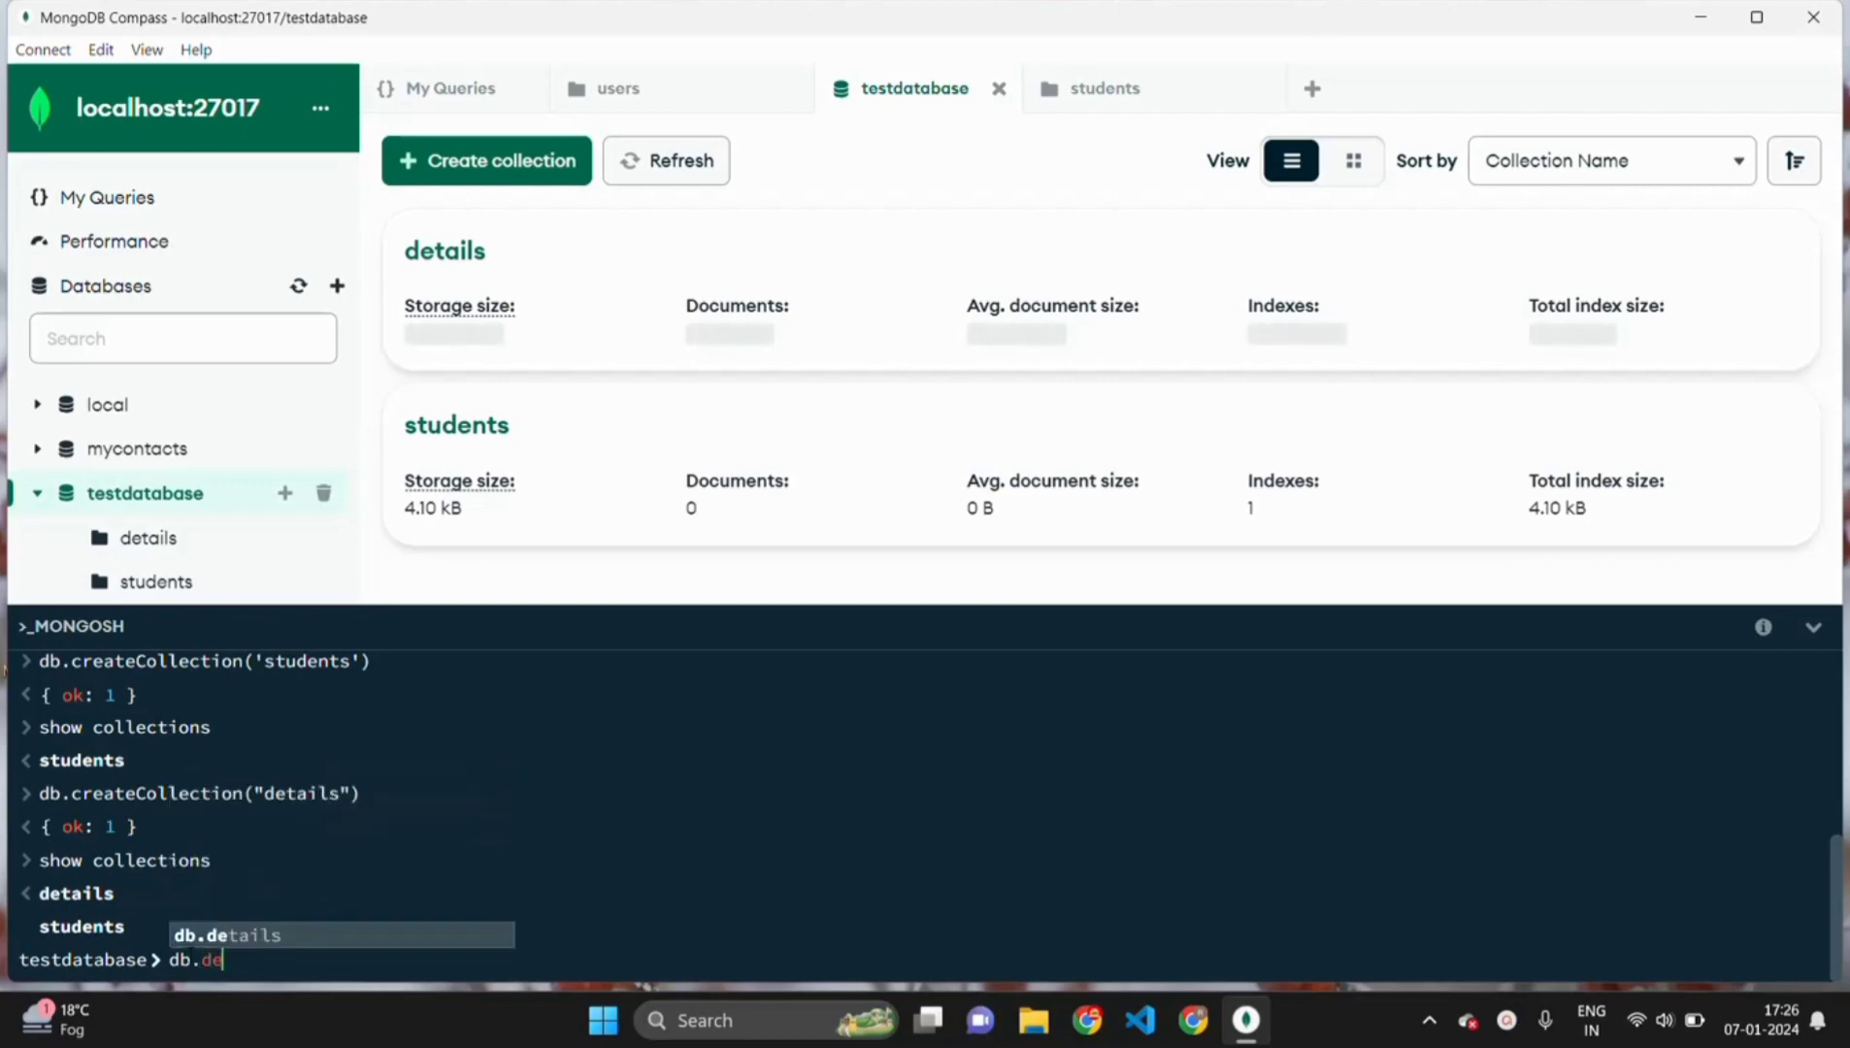
key(Tab)
text(dr)
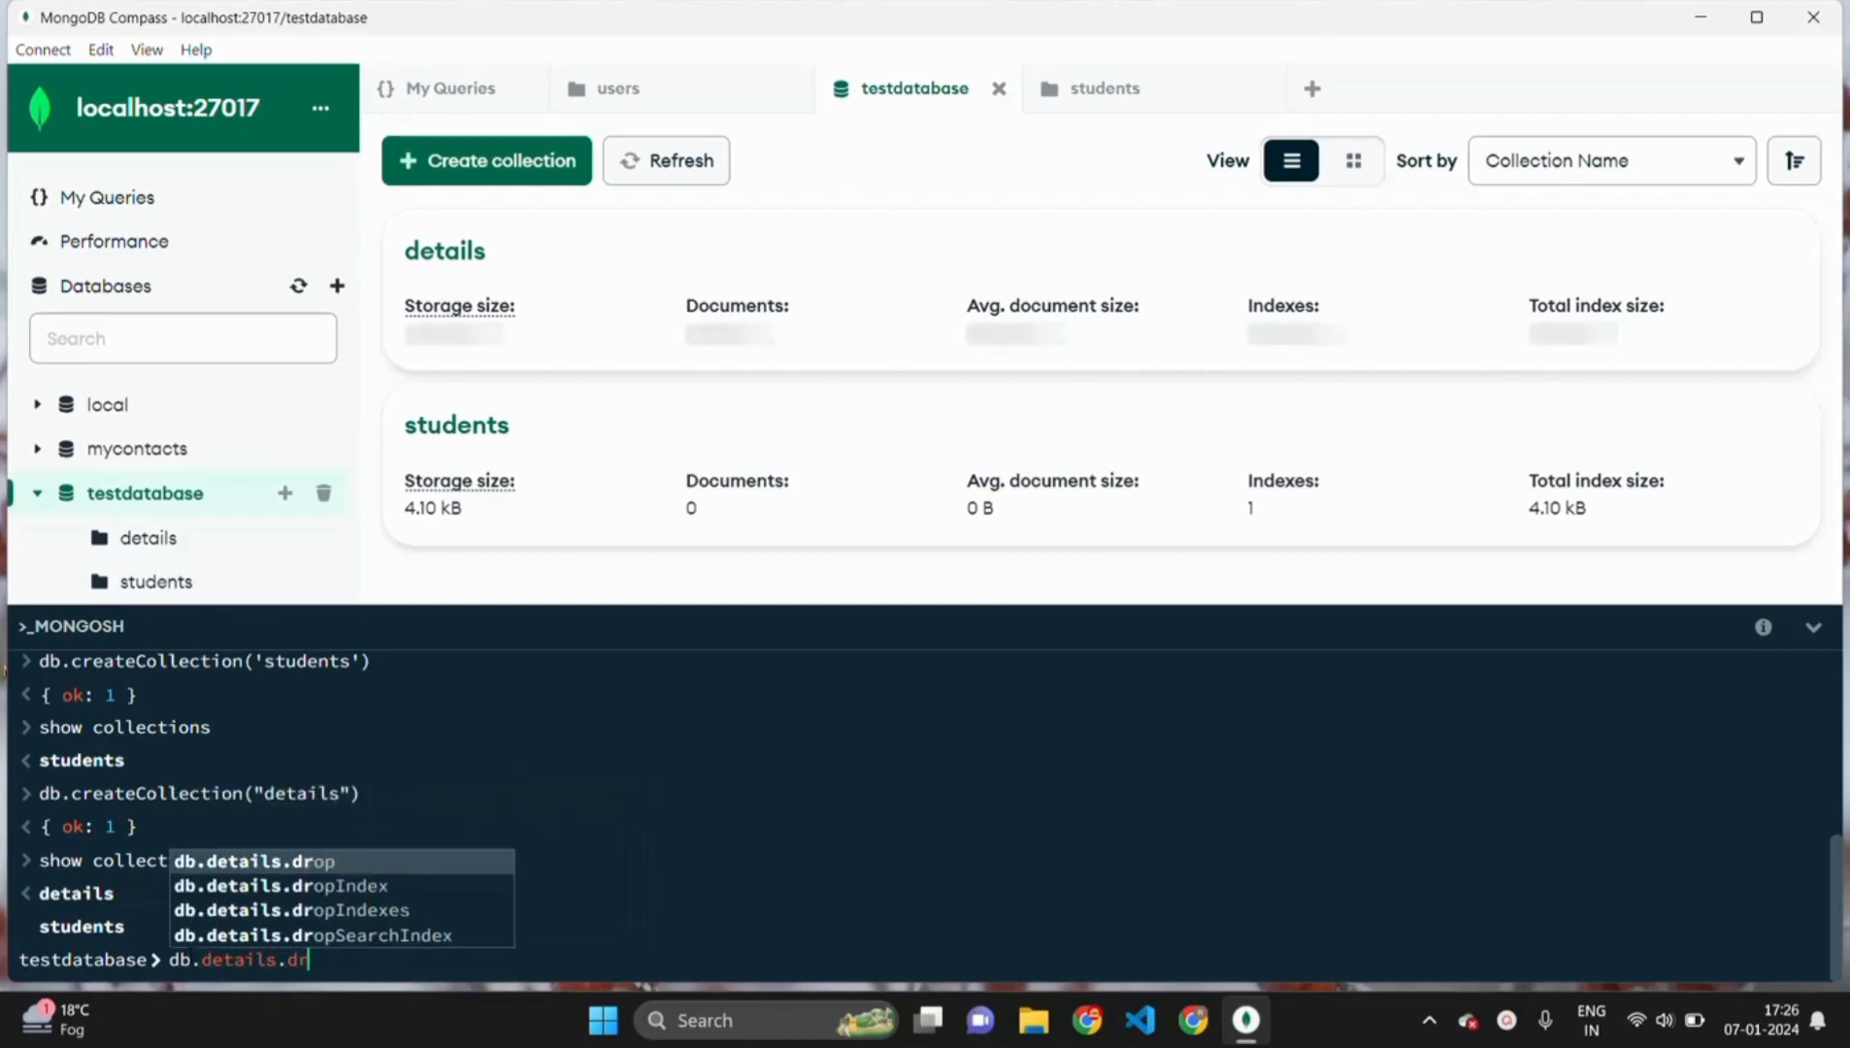
text(op())
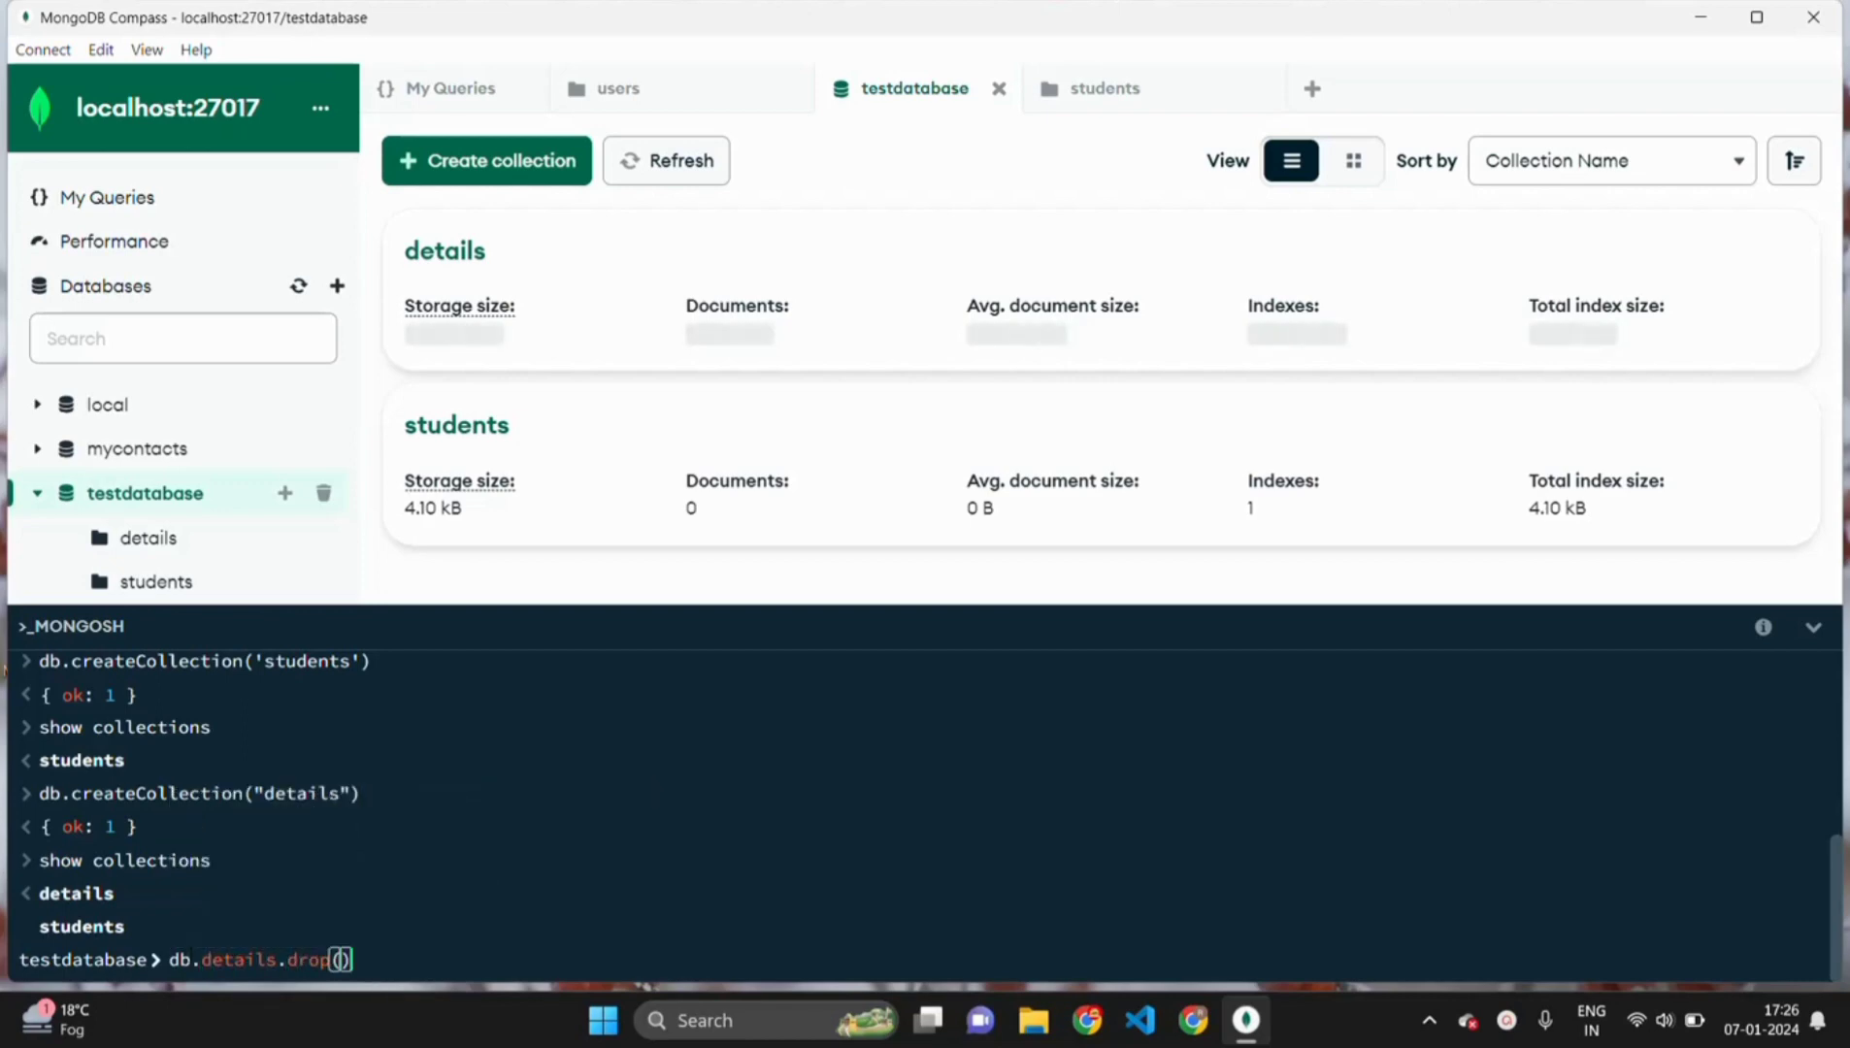
key(Return)
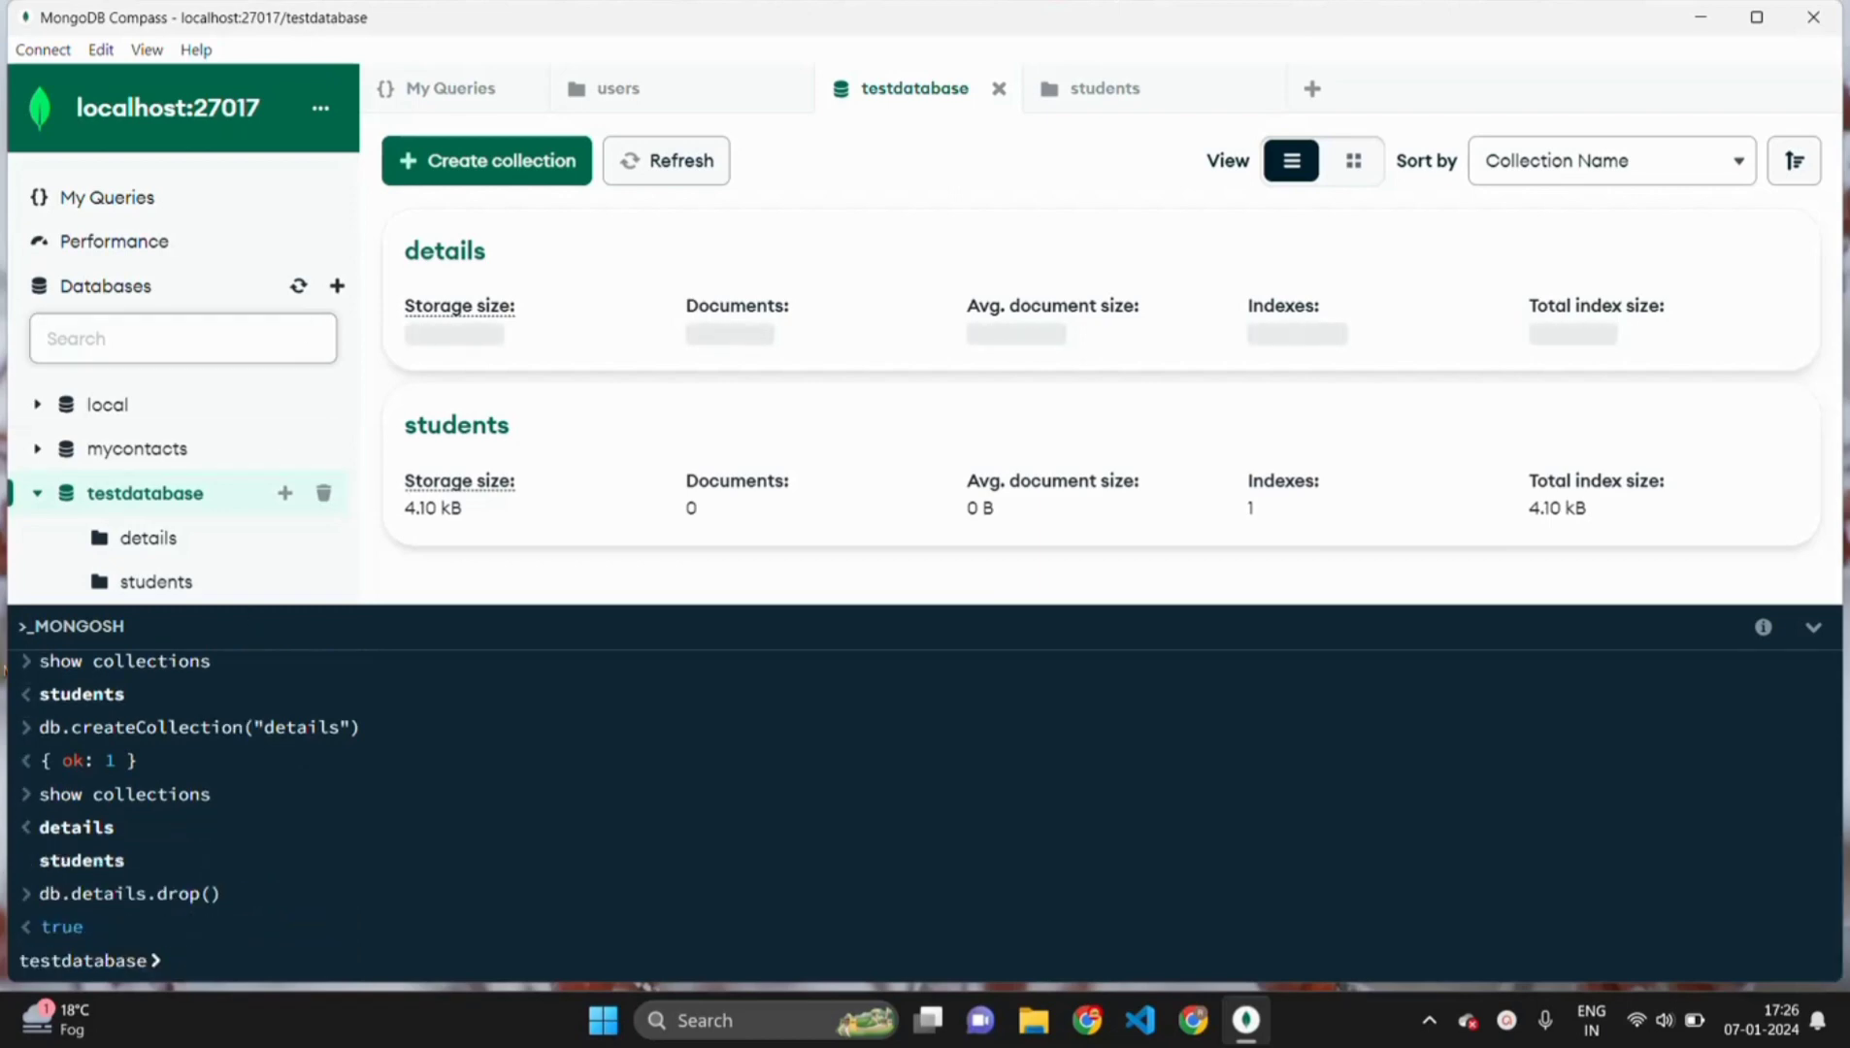
click(298, 286)
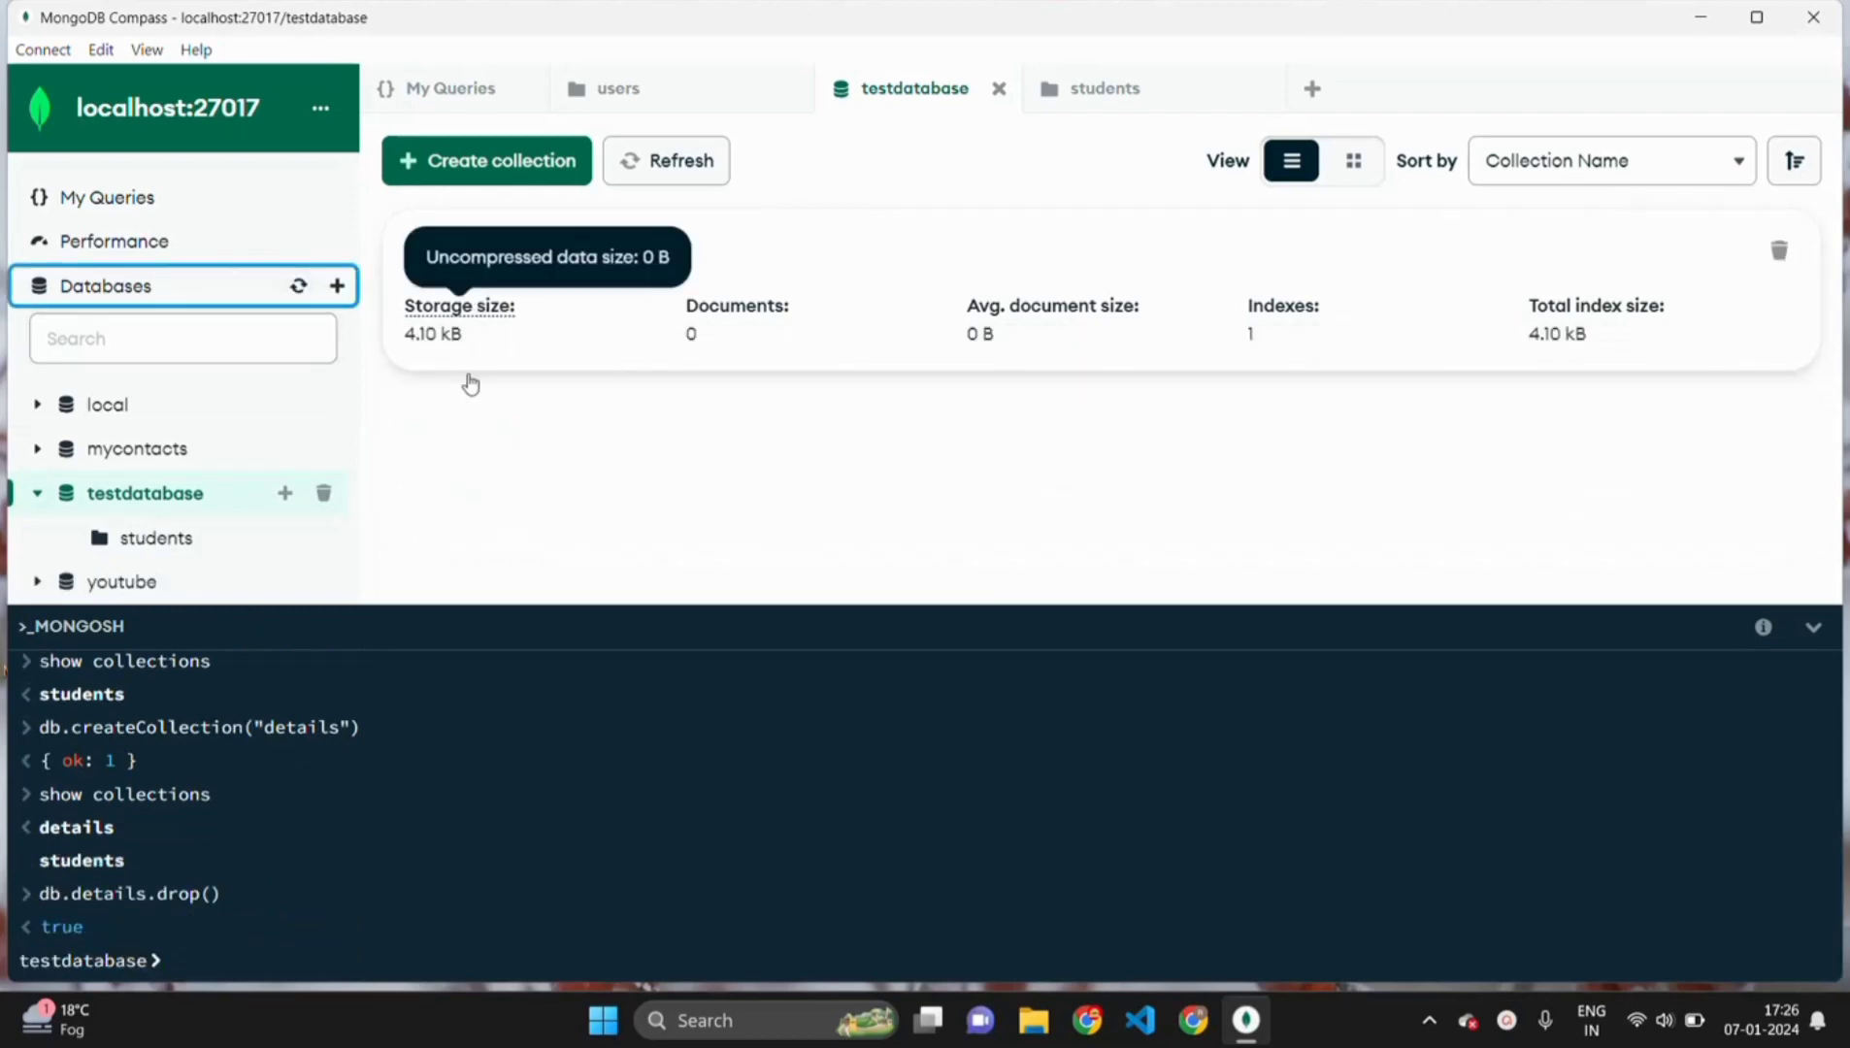
click(184, 958)
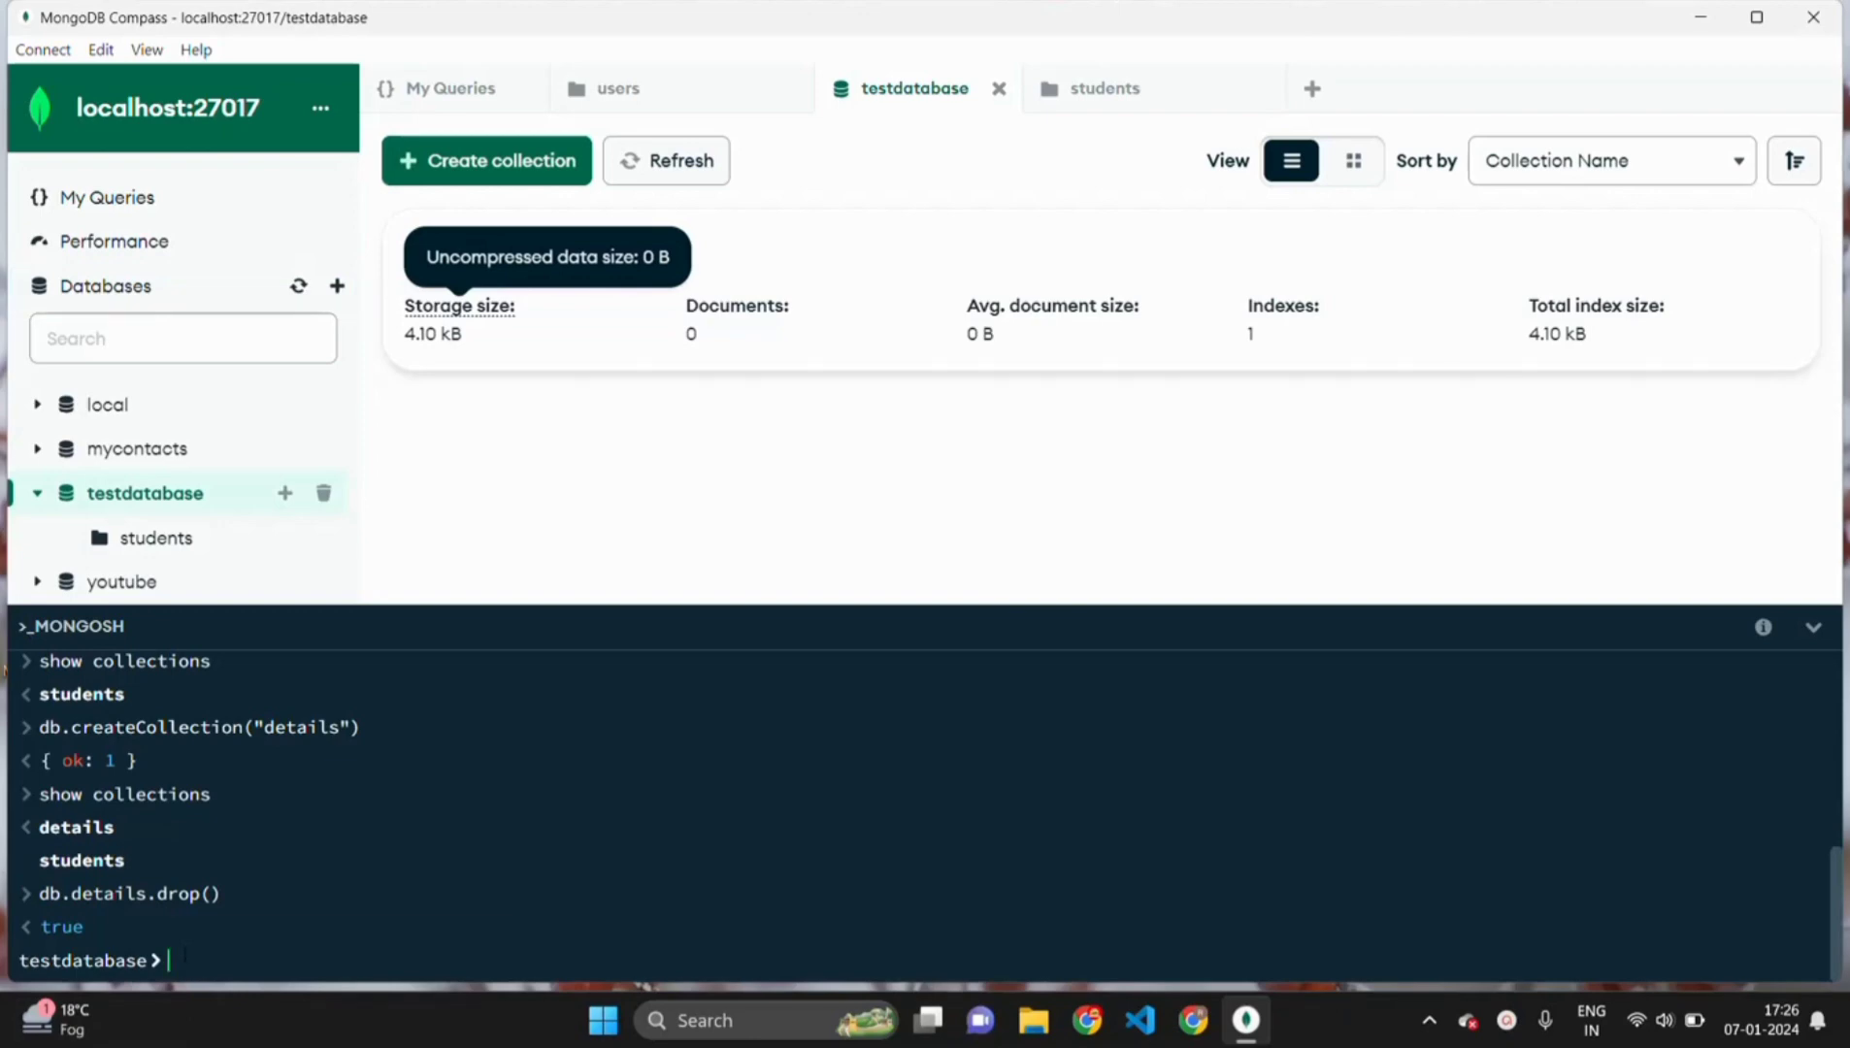
- Run db.dropDatabase(); in mongosh to delete testdatabase
text(db.)
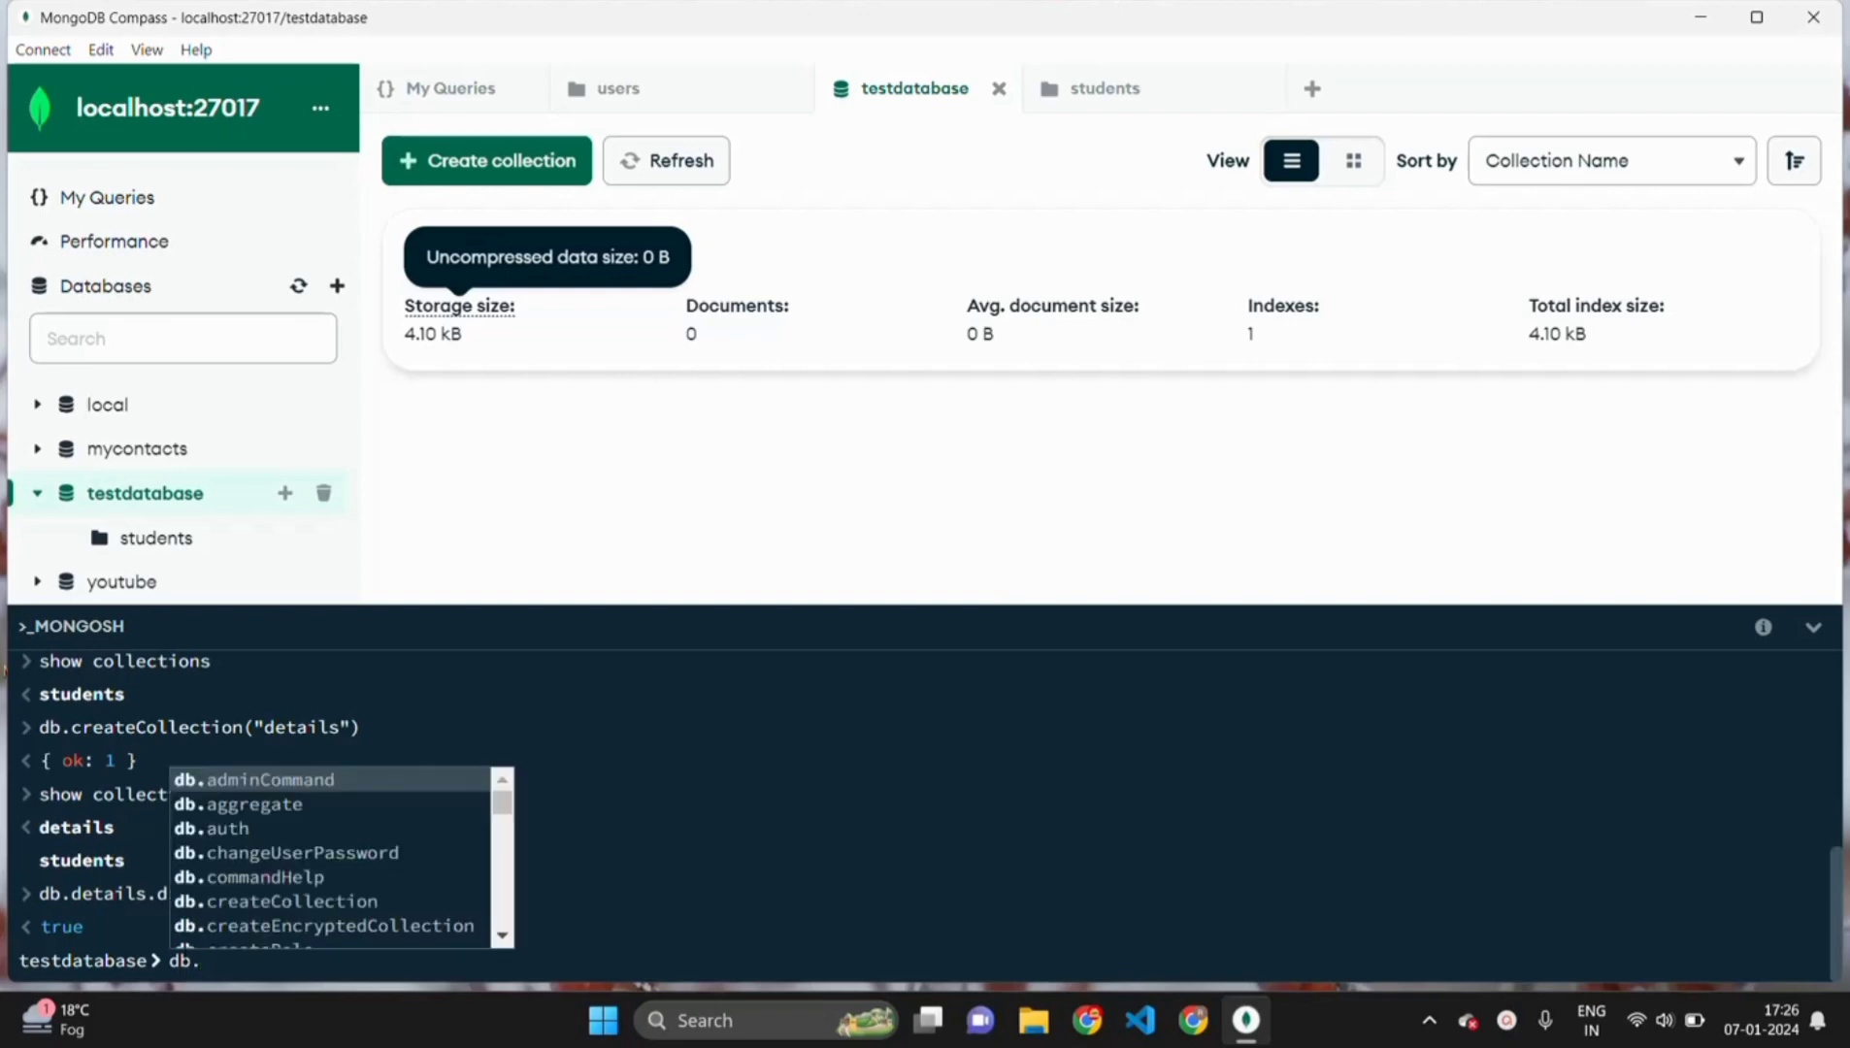
text(dro)
key(Down)
key(Down)
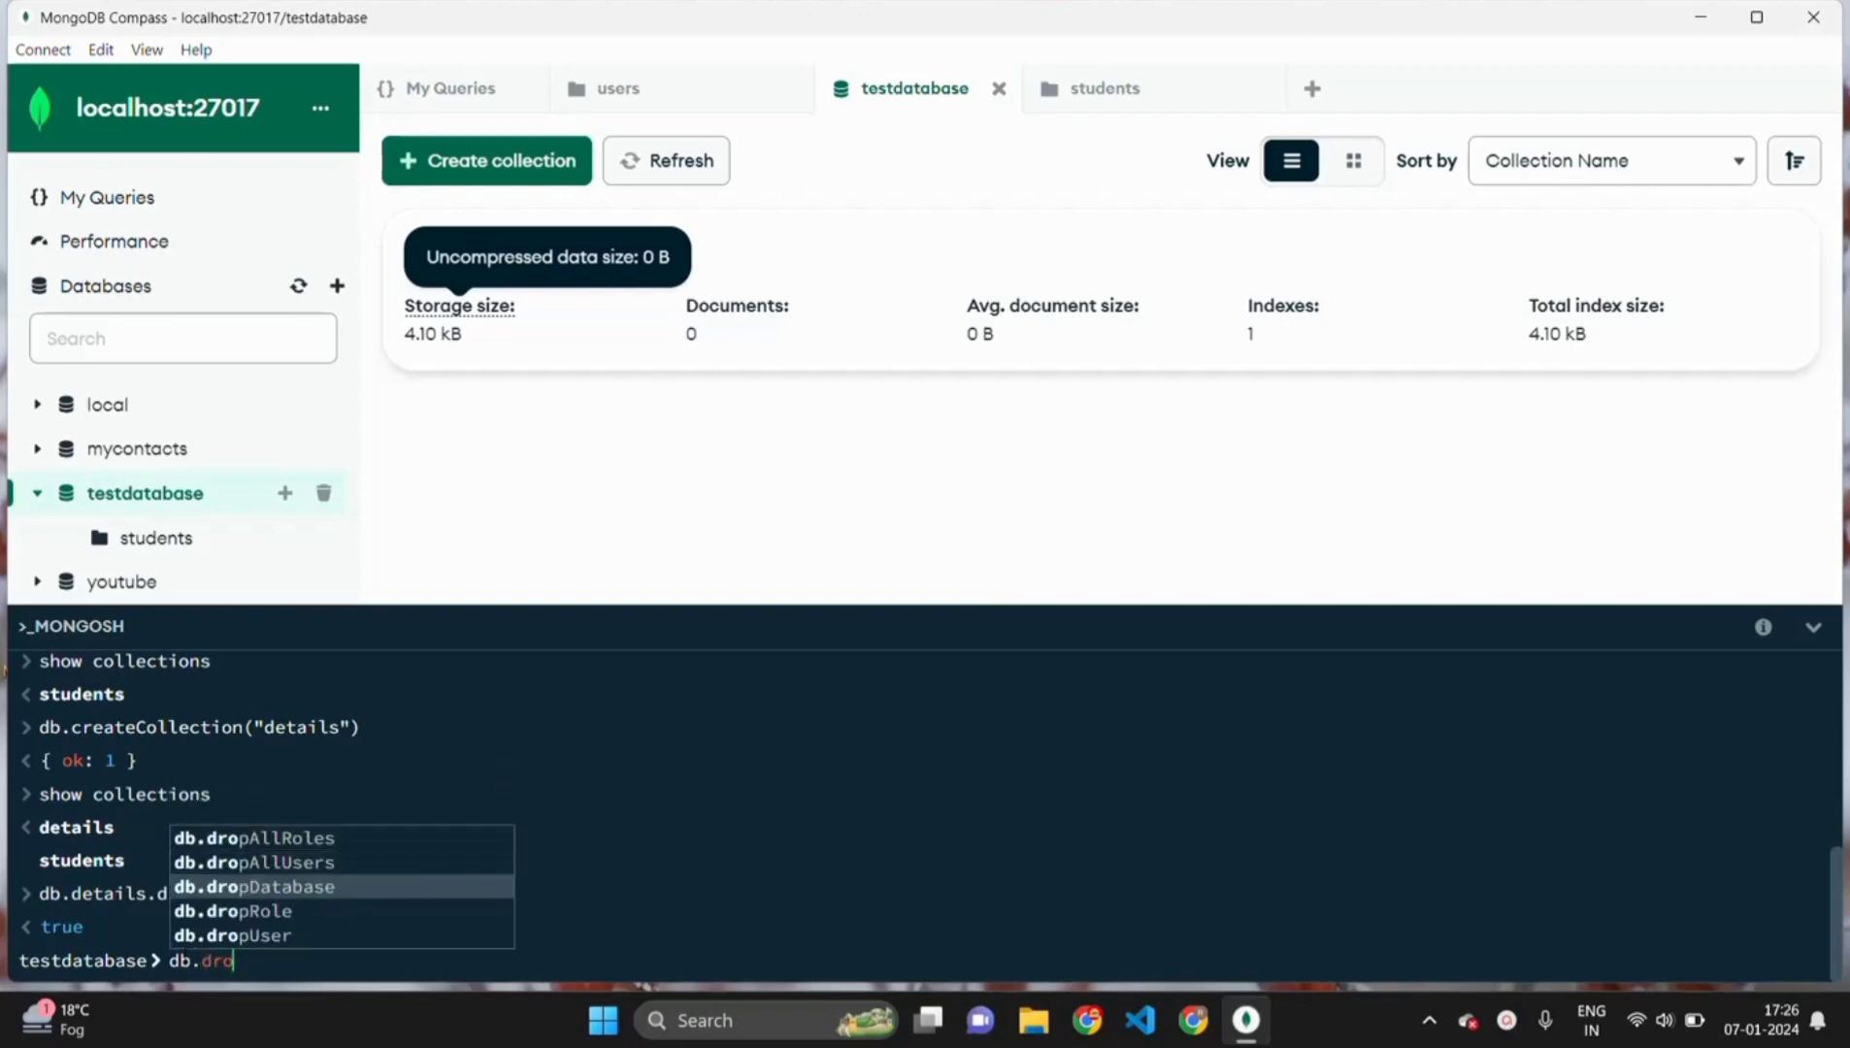
key(Down)
key(Up)
key(Return)
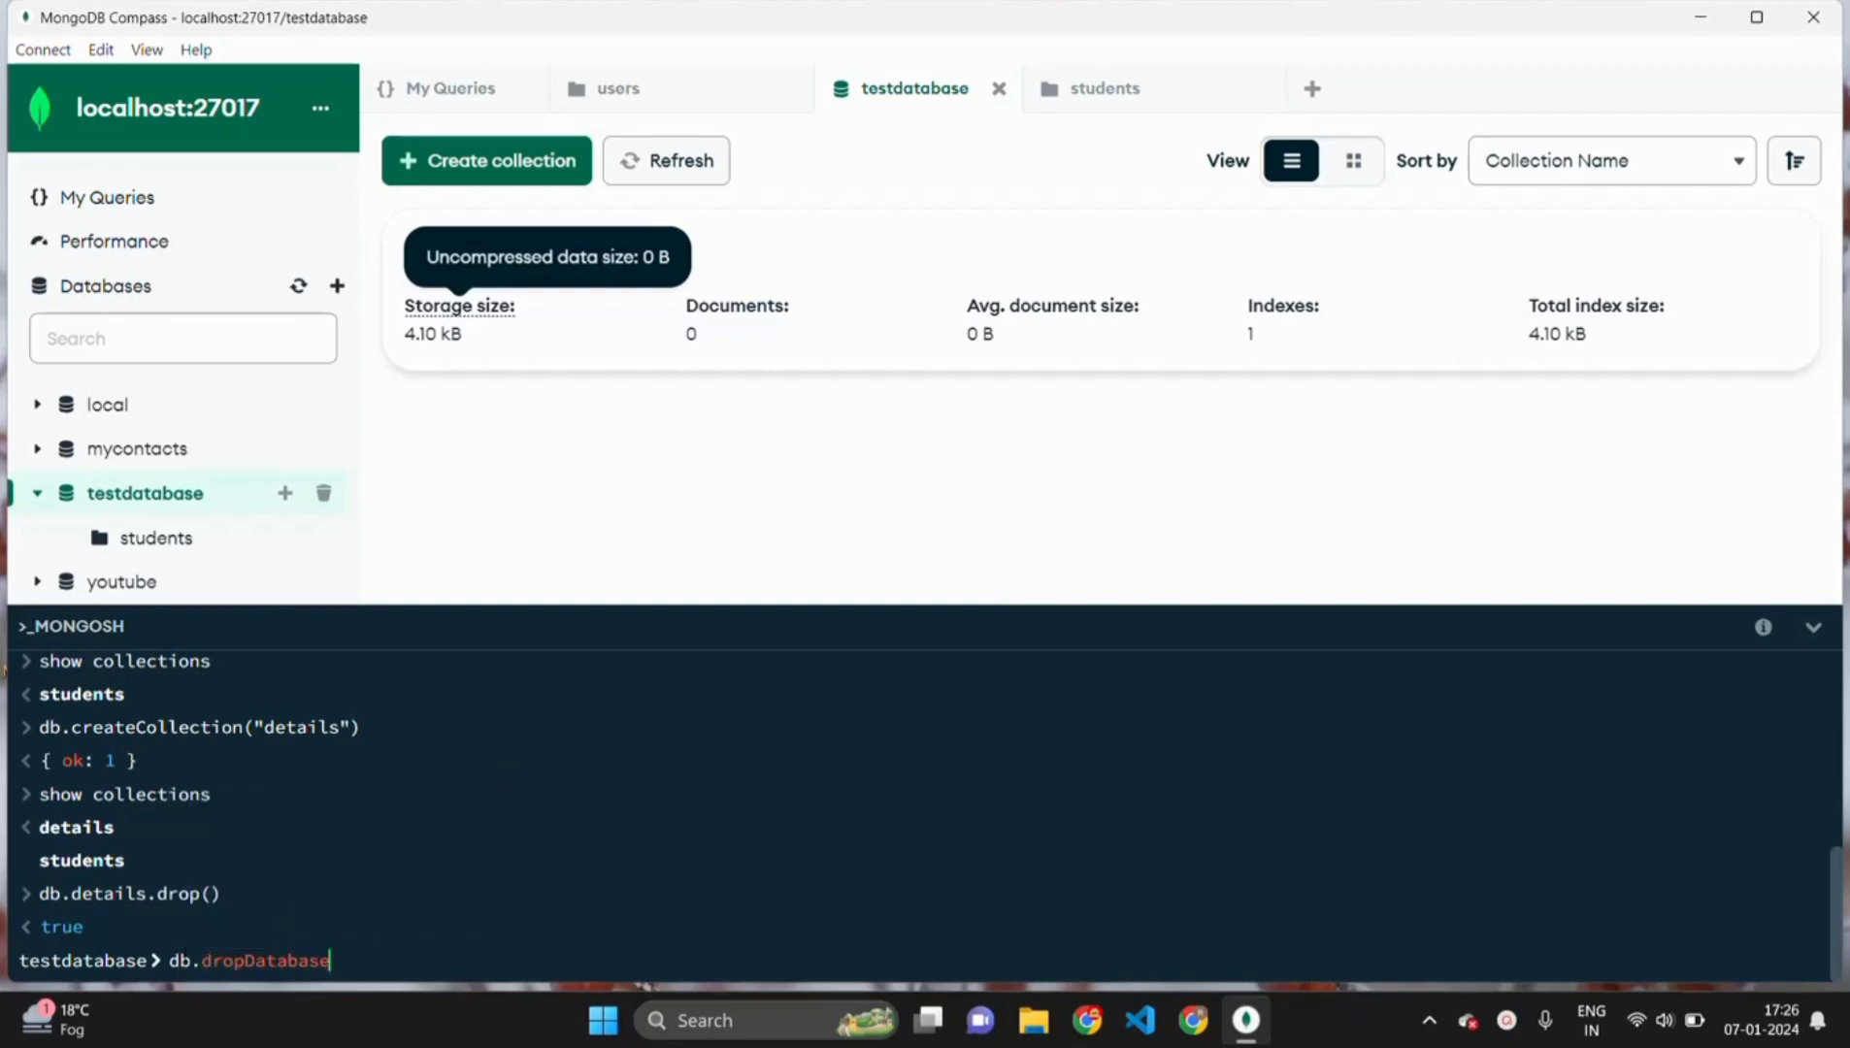
text(();)
key(Return)
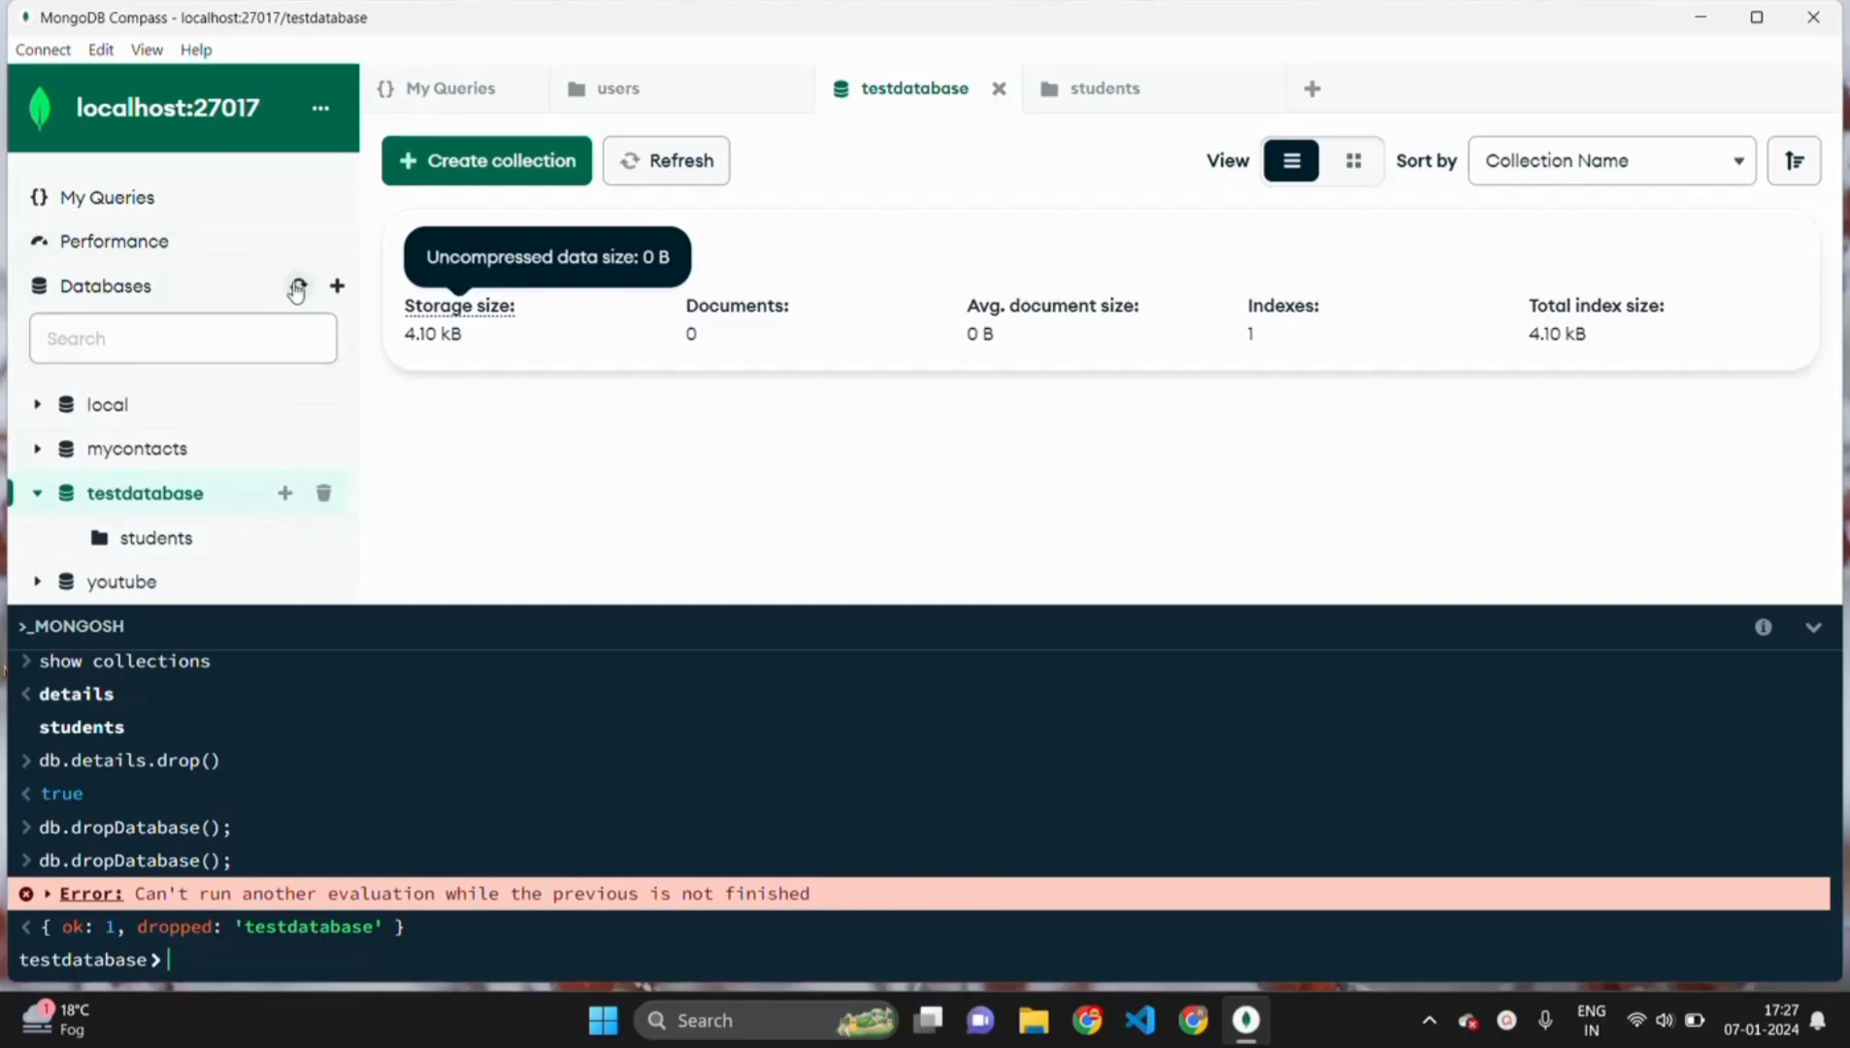
- Refresh the Databases list and shrink the shell to show both users documents
click(298, 285)
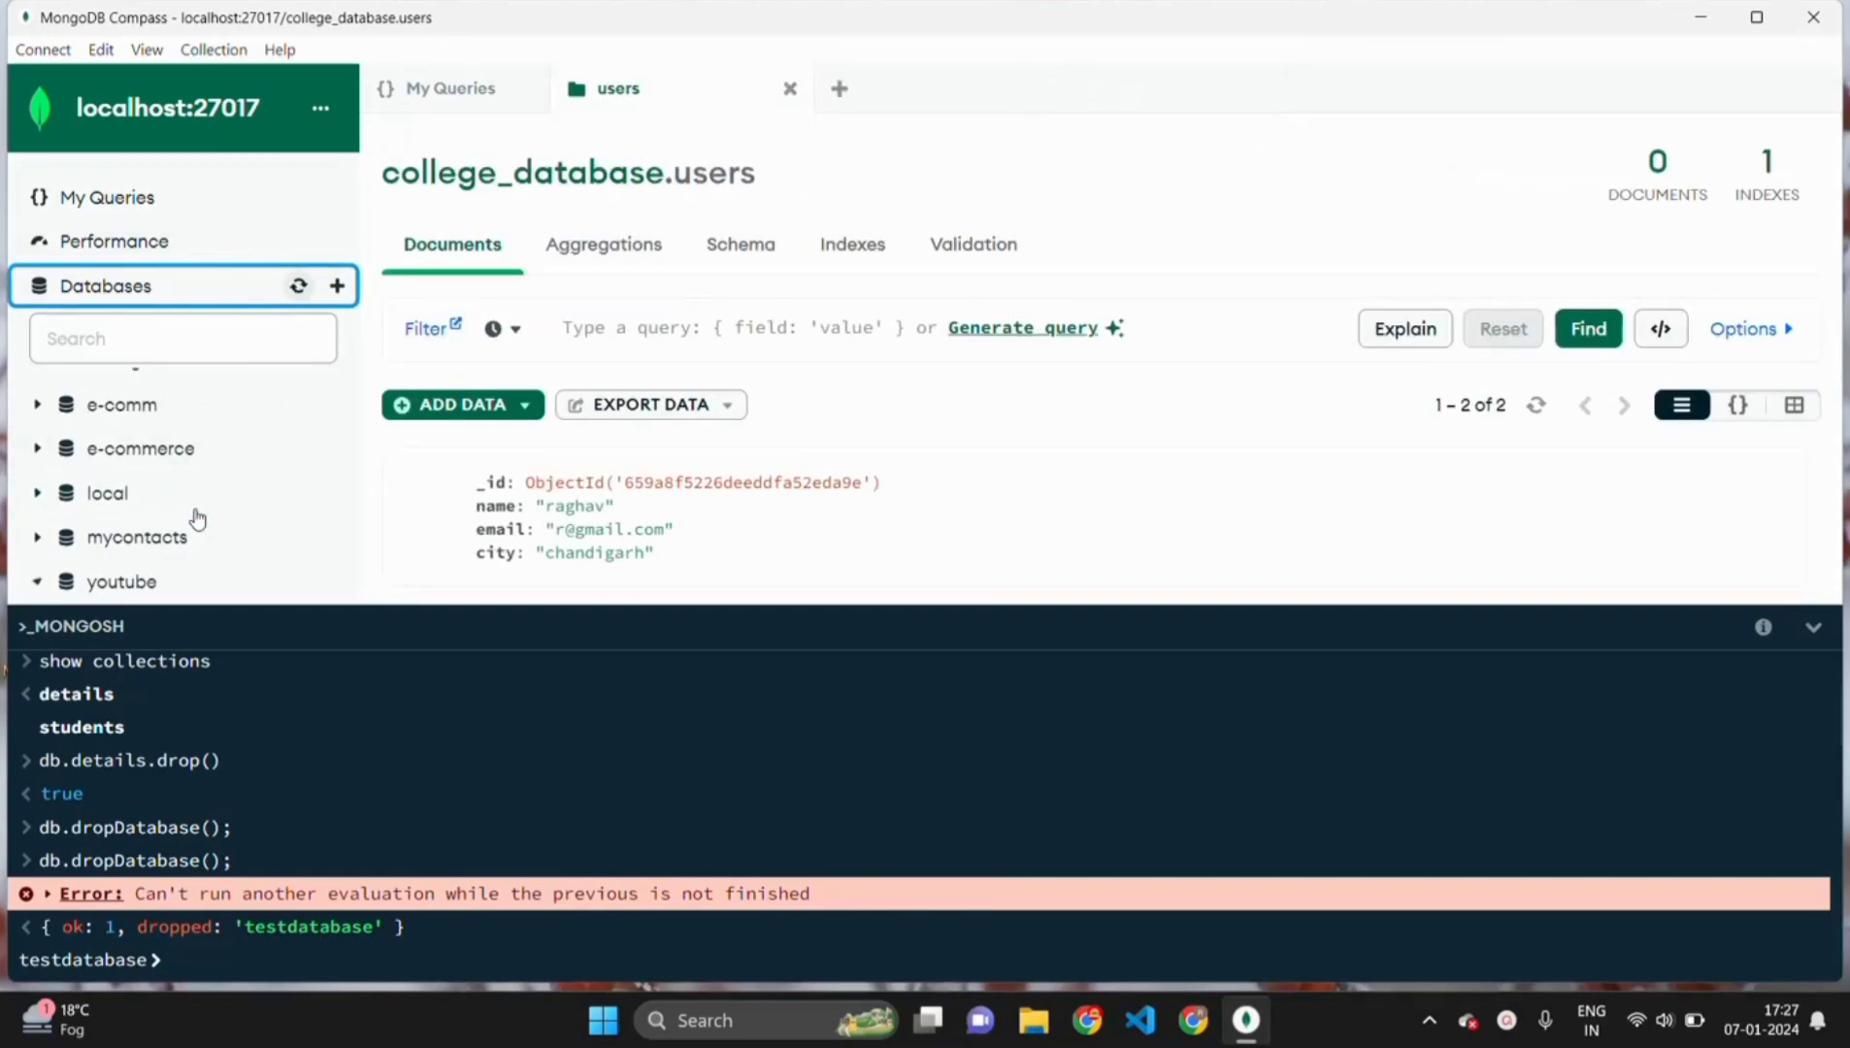
scroll(196, 520, up, 3)
scroll(197, 520, down, 3)
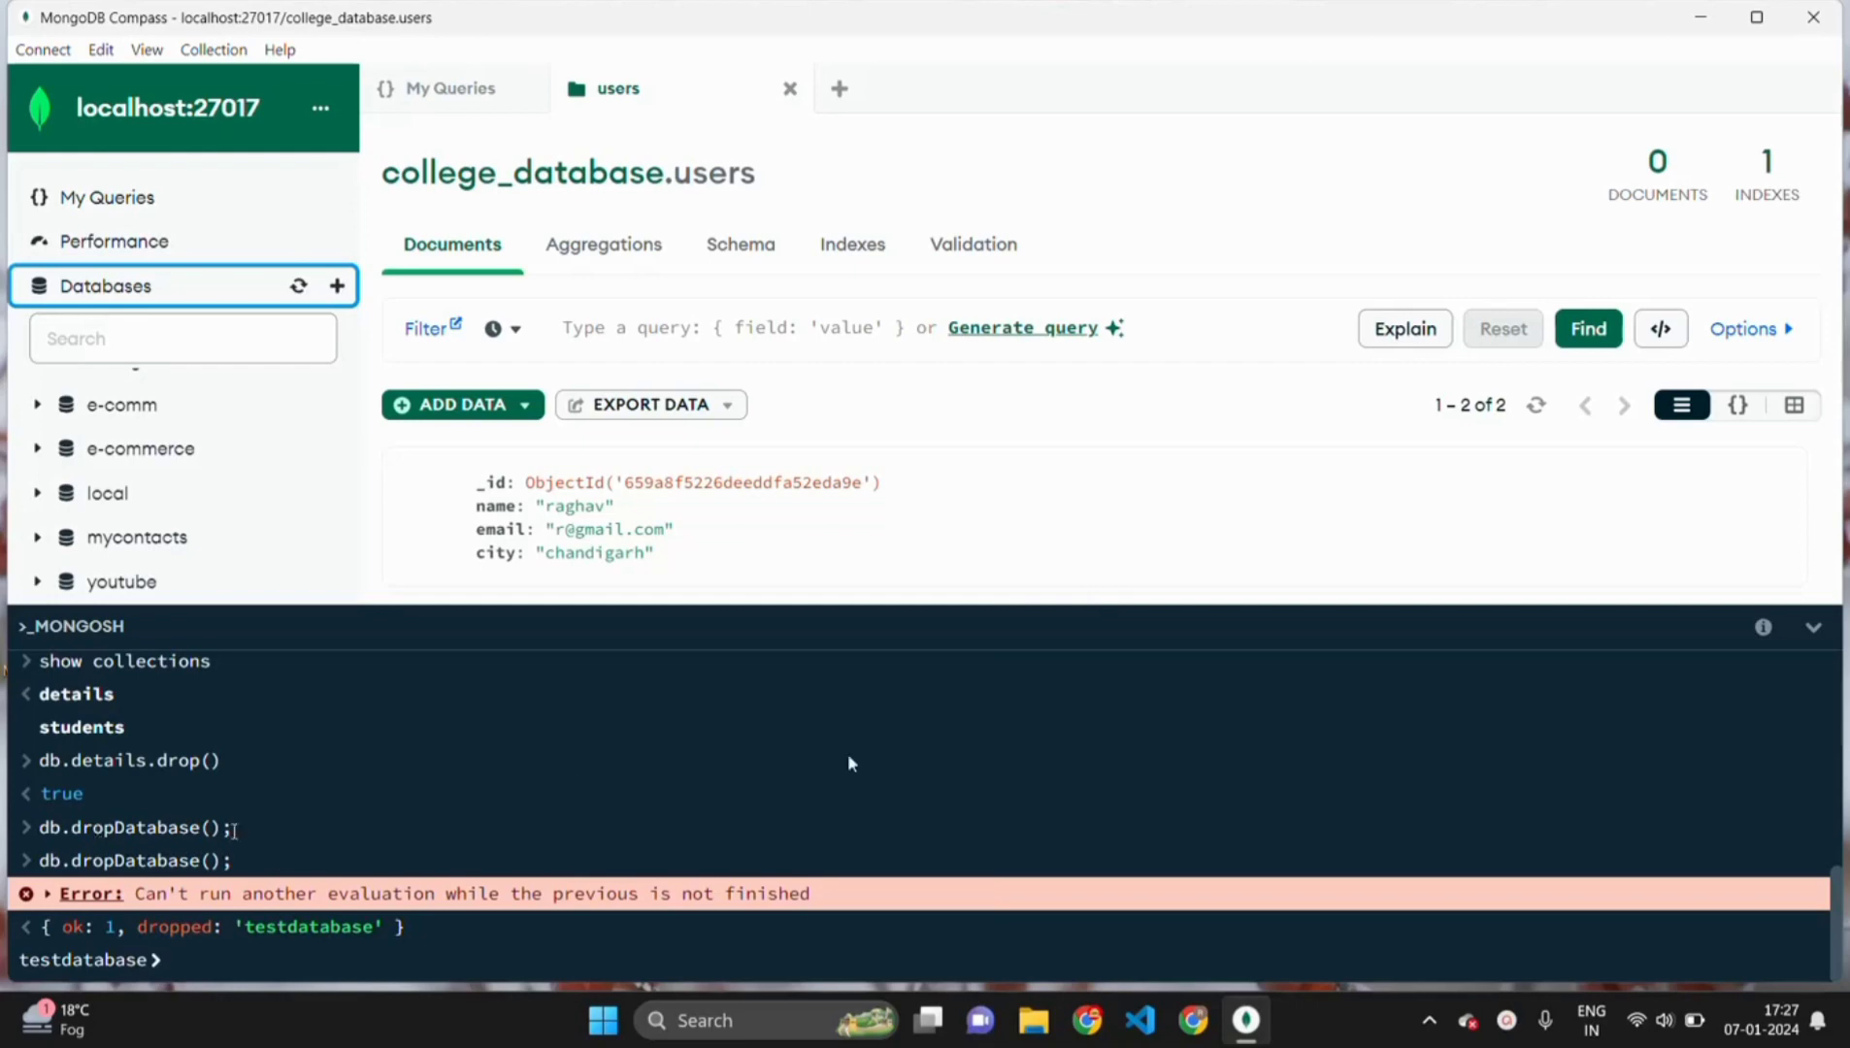
drag(983, 599, 982, 834)
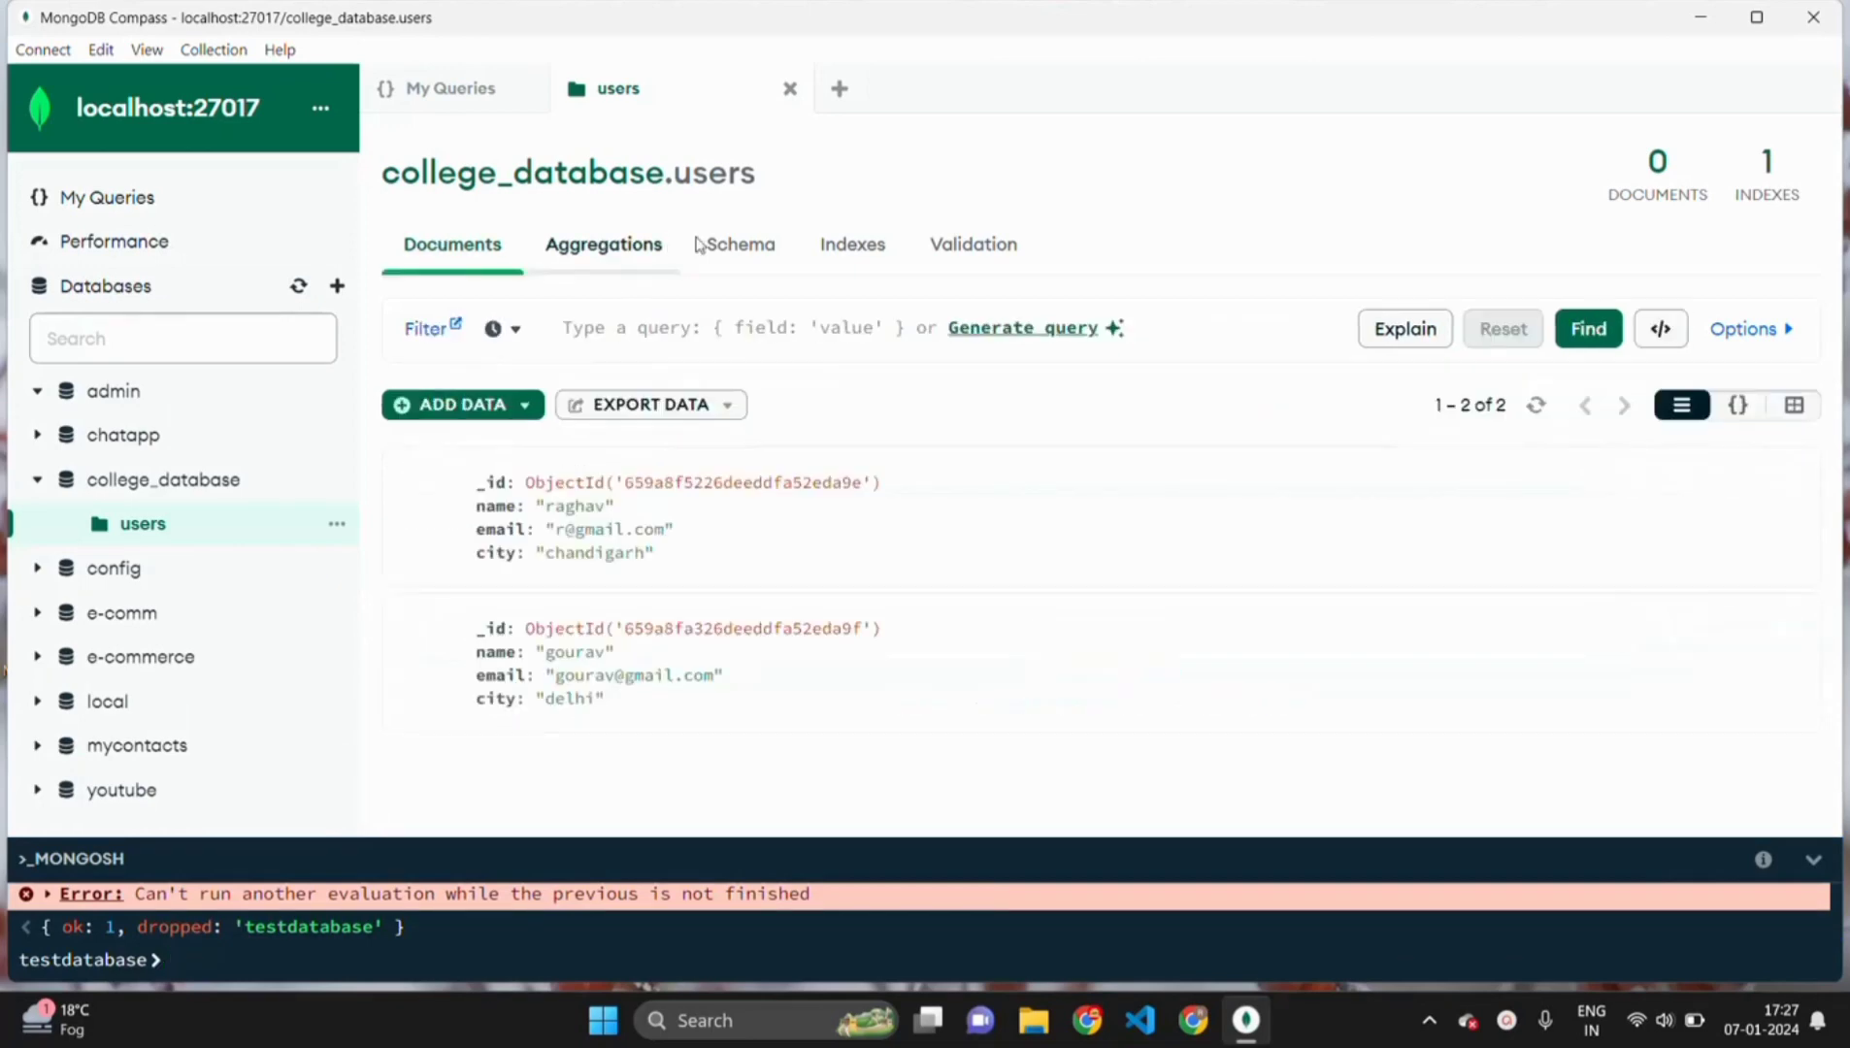
- Open the Aggregations tab for the college_database.users collection
click(656, 245)
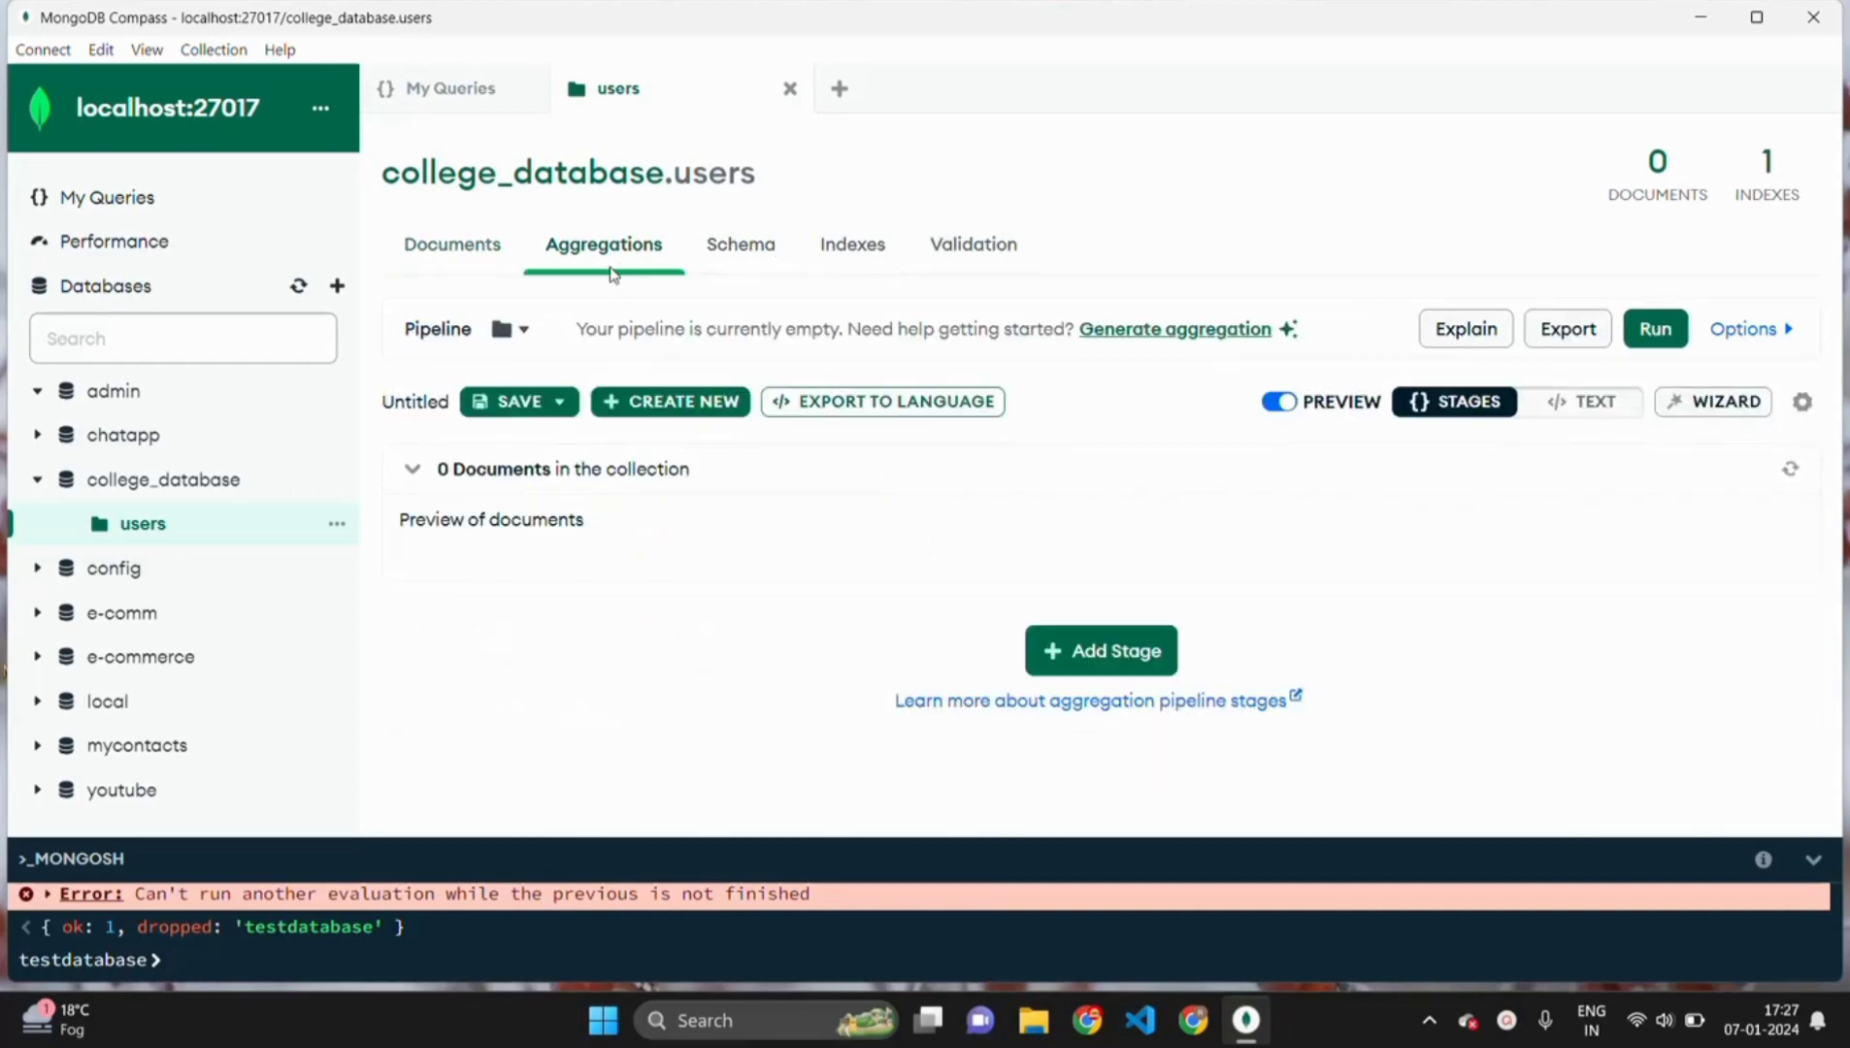